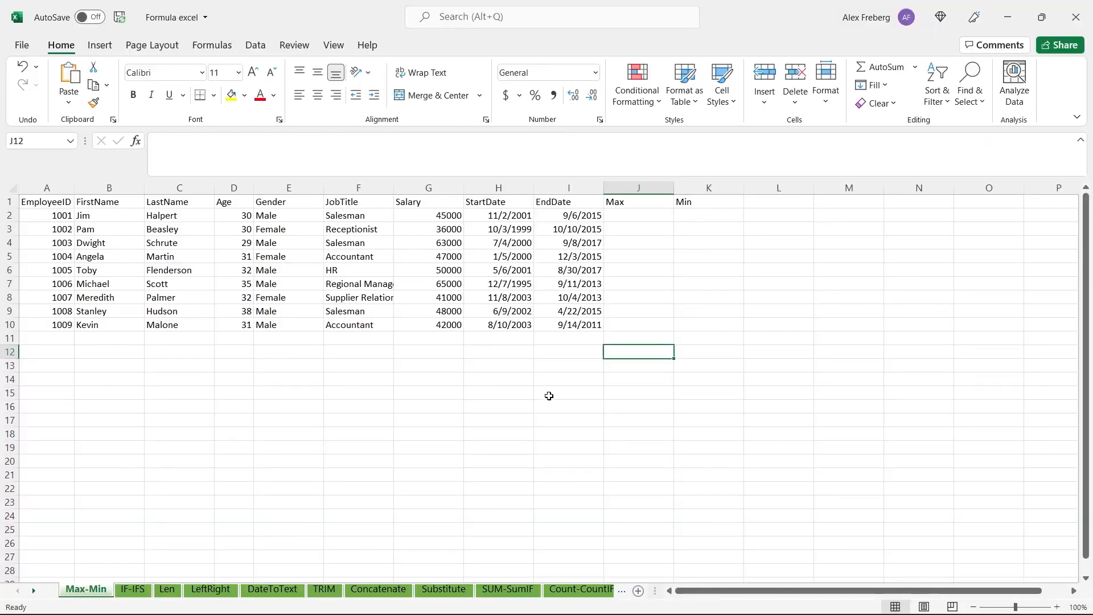
- Look through the IF-IFS, Len and LeftRight worksheets and browse the names of the remaining sheets
left_click(141, 589)
left_click(167, 591)
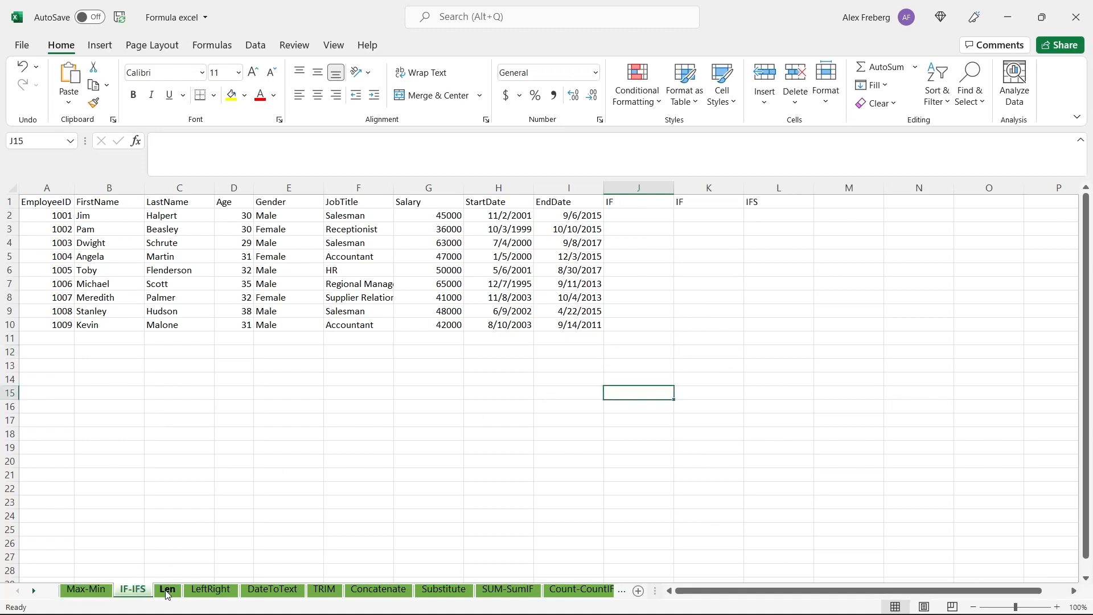
left_click(338, 490)
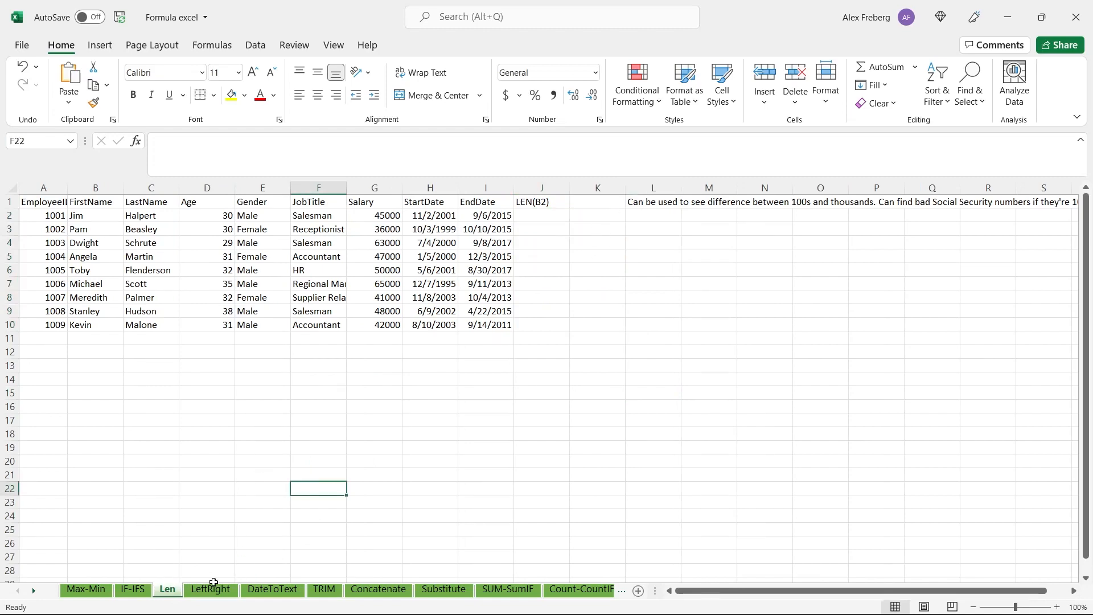
left_click(210, 593)
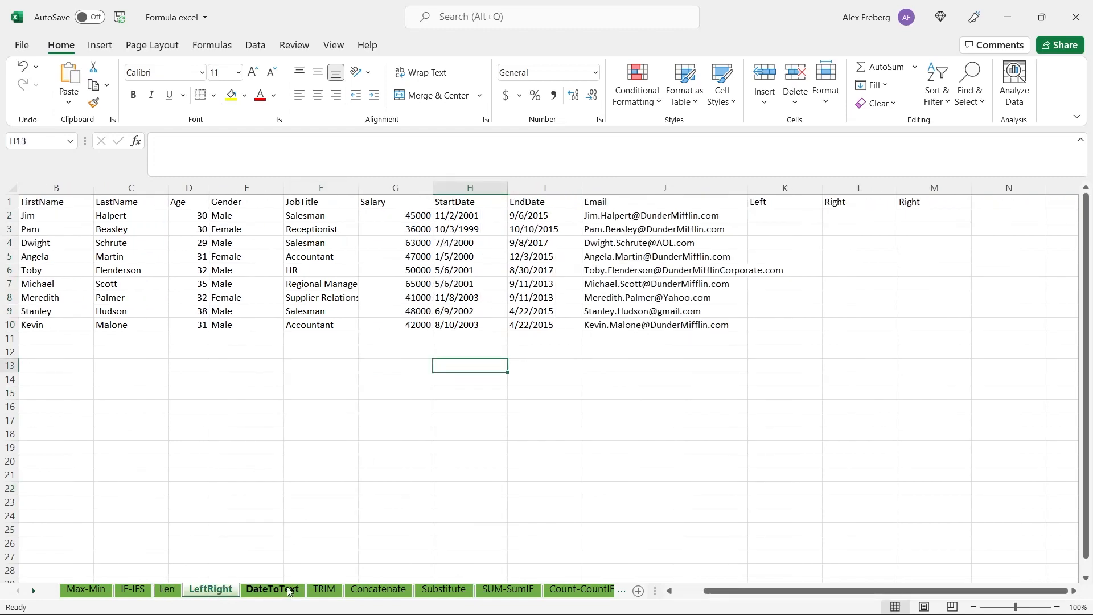
left_click(34, 591)
left_click(34, 591)
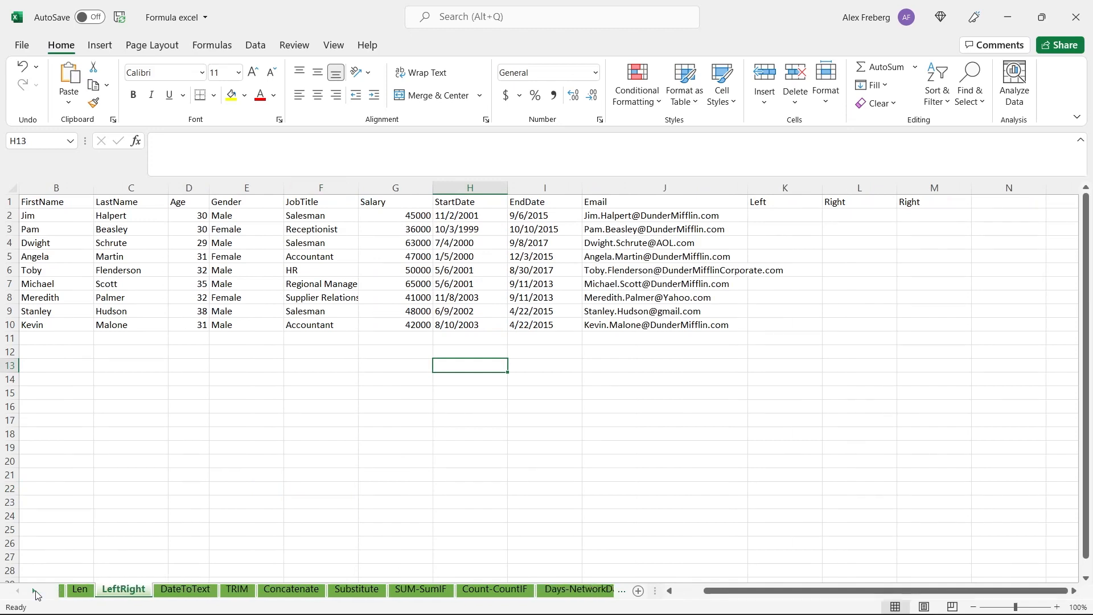
left_click(33, 591)
left_click(18, 591)
left_click(18, 590)
left_click(17, 591)
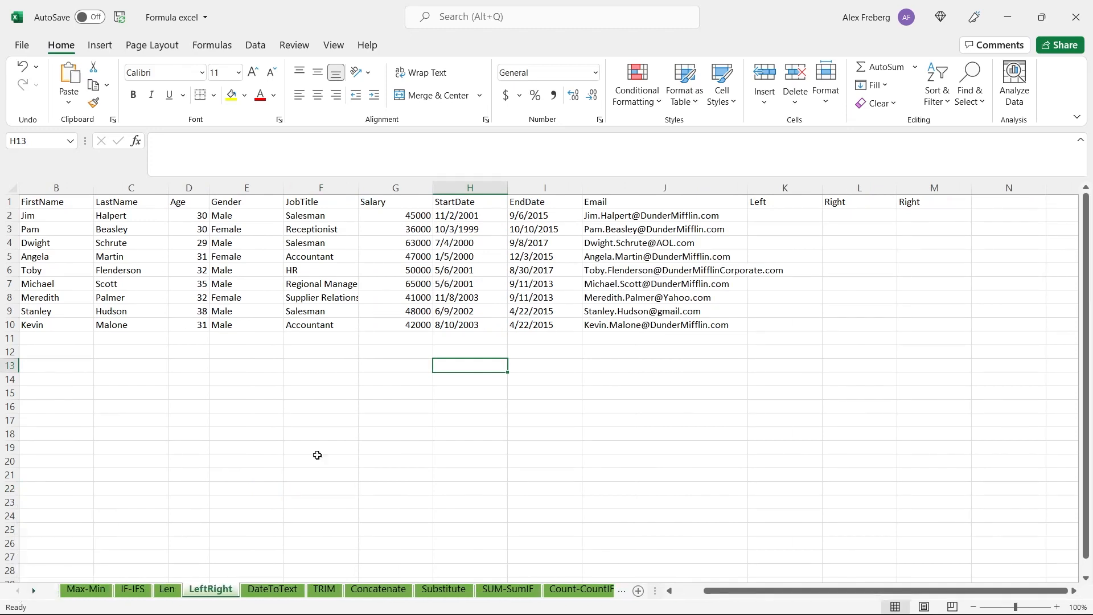
left_click(533, 354)
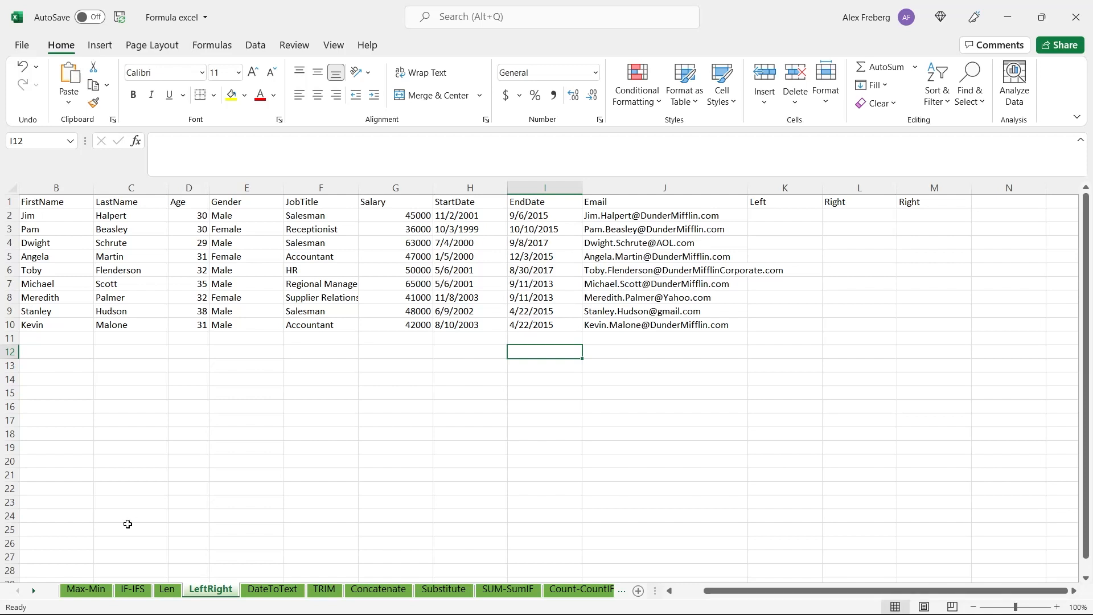
- On the Max-Min sheet, enter =MAX(H2:H10) in J2 to find the latest StartDate
left_click(87, 590)
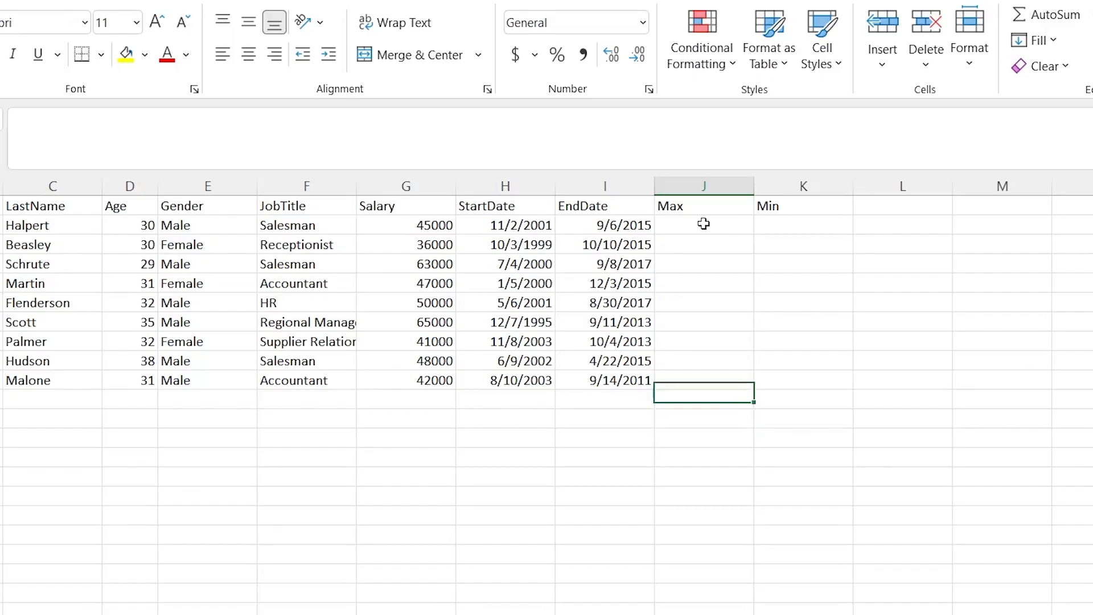
left_click(639, 215)
type("=")
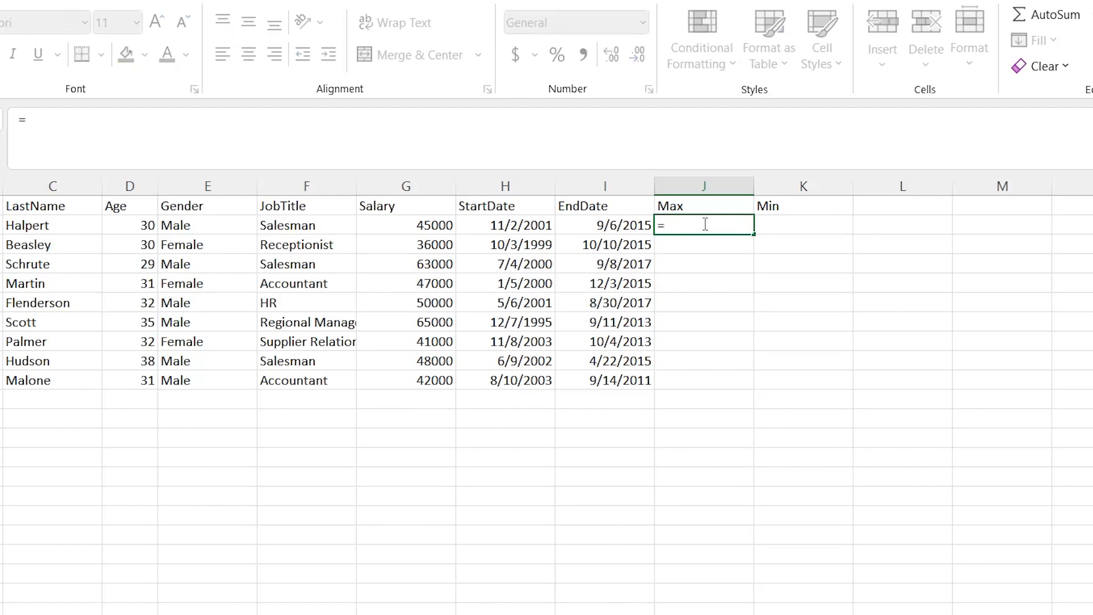
type("Ma")
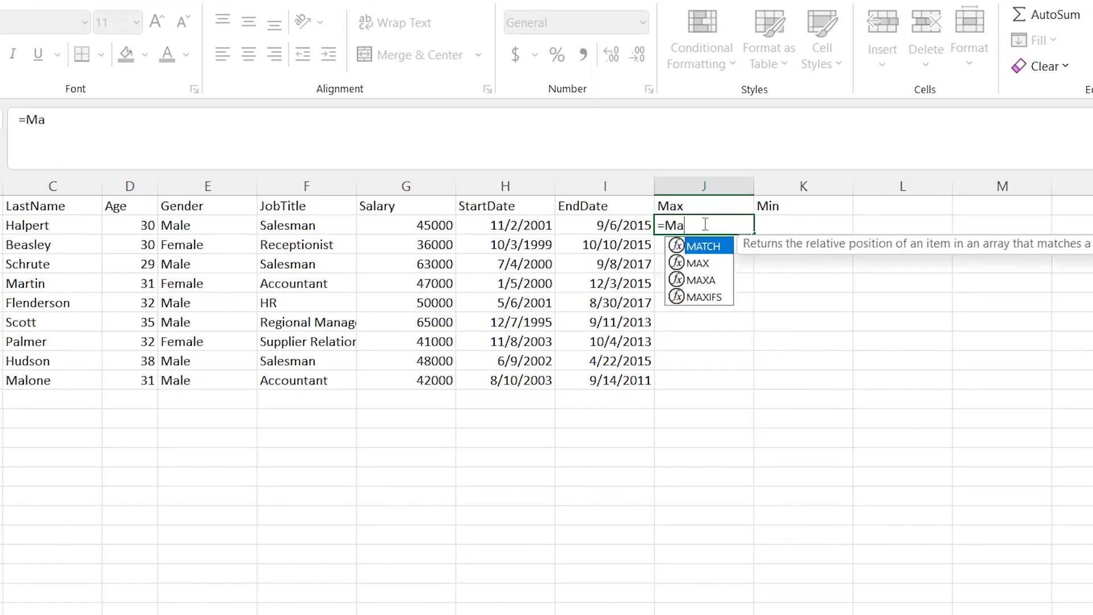
type("x")
key("Tab")
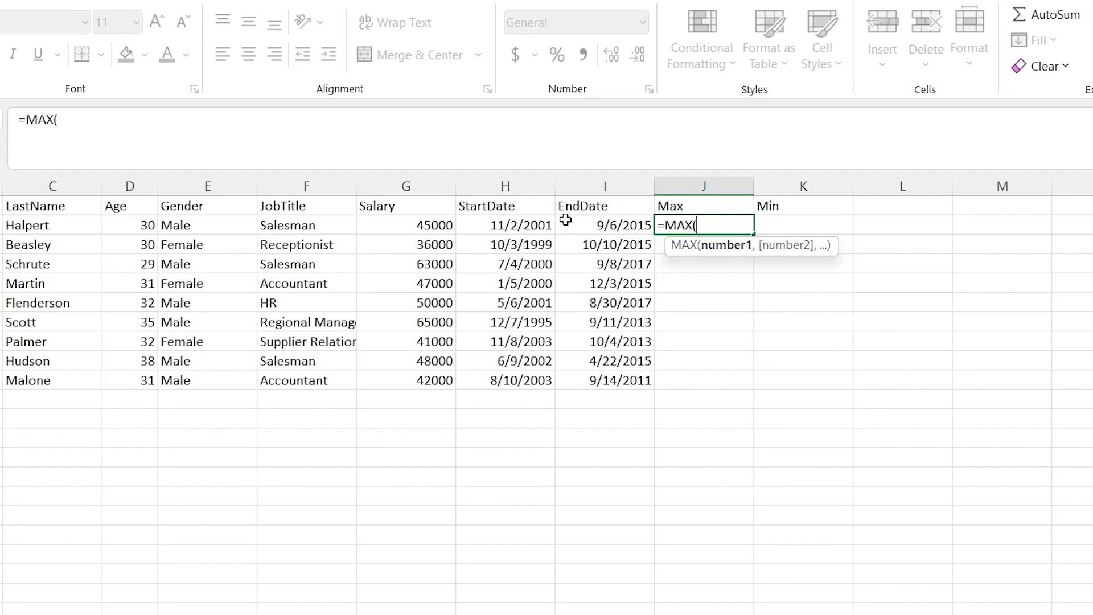
left_click(524, 226)
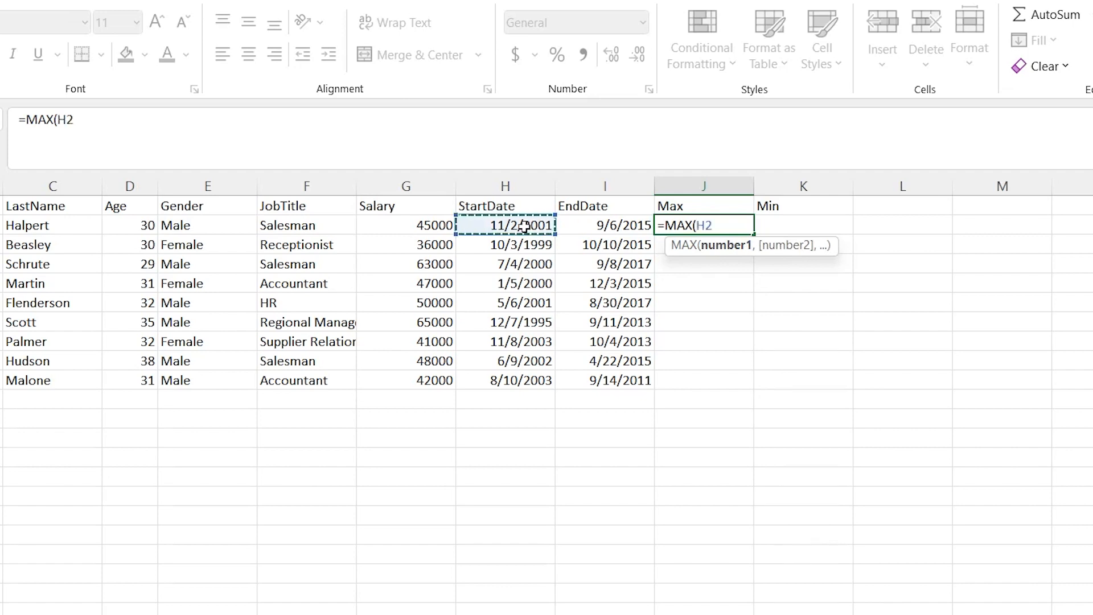
left_click(499, 380, "shift")
type(")")
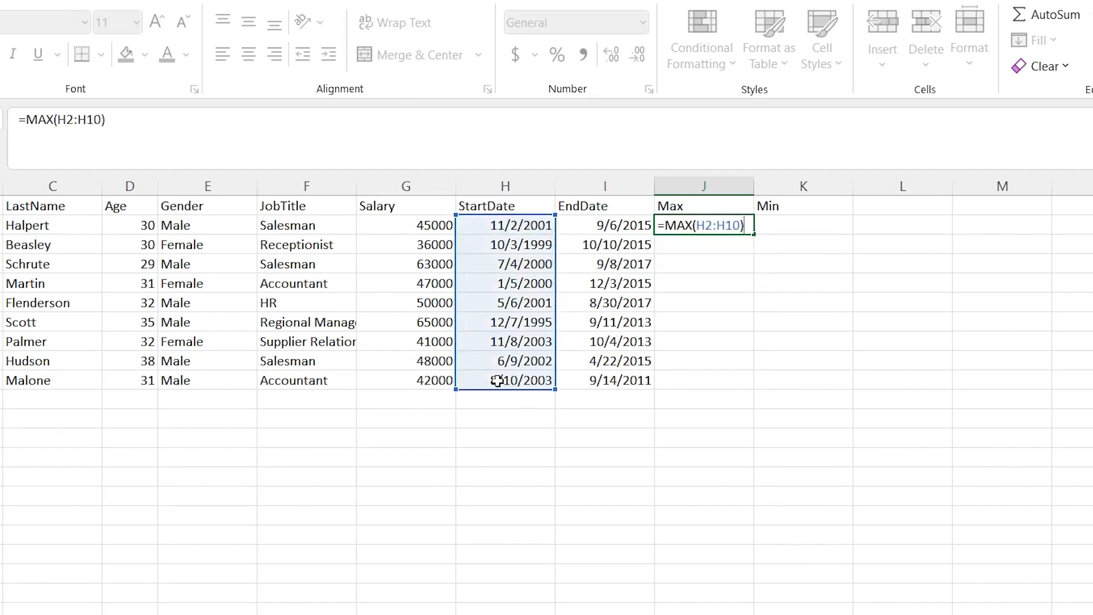
key("Return")
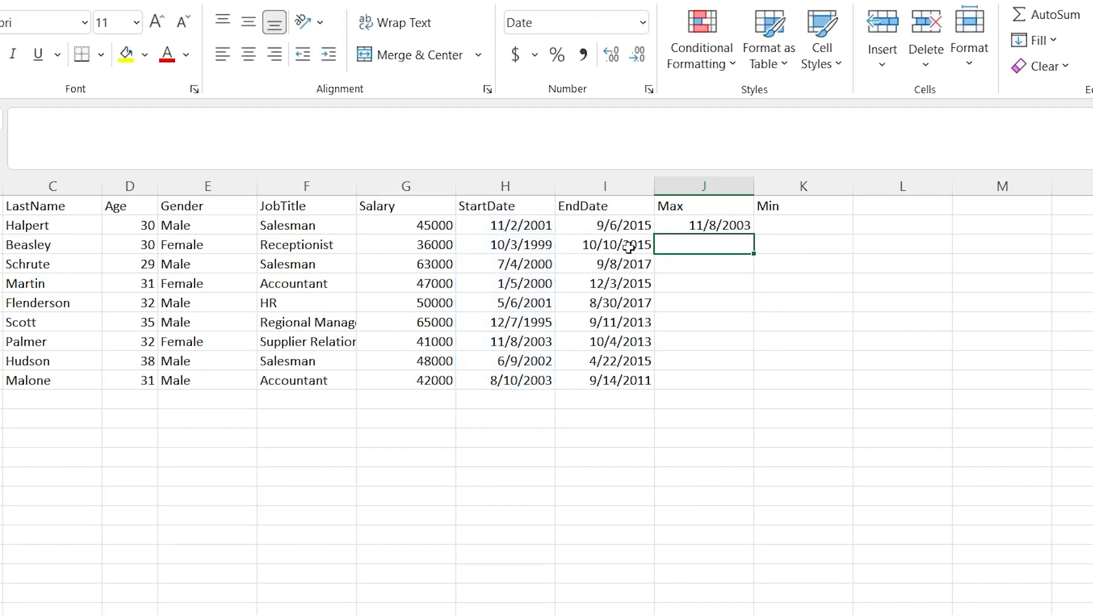
- Examine the MAX formula in J2 and compare its result with the StartDate values in H2:H10
left_click(697, 226)
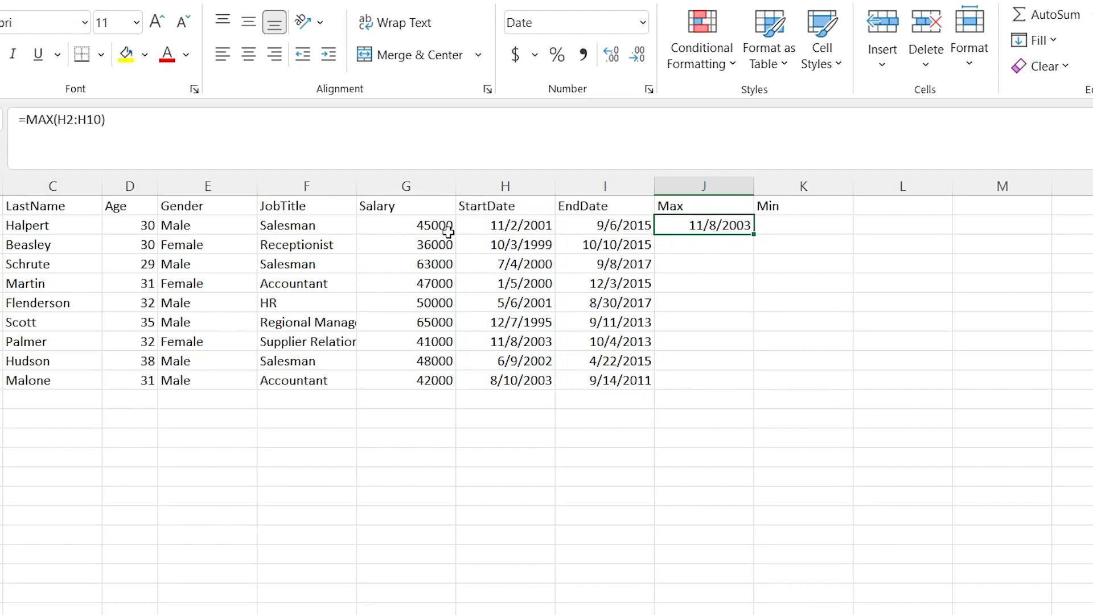
left_click(524, 207)
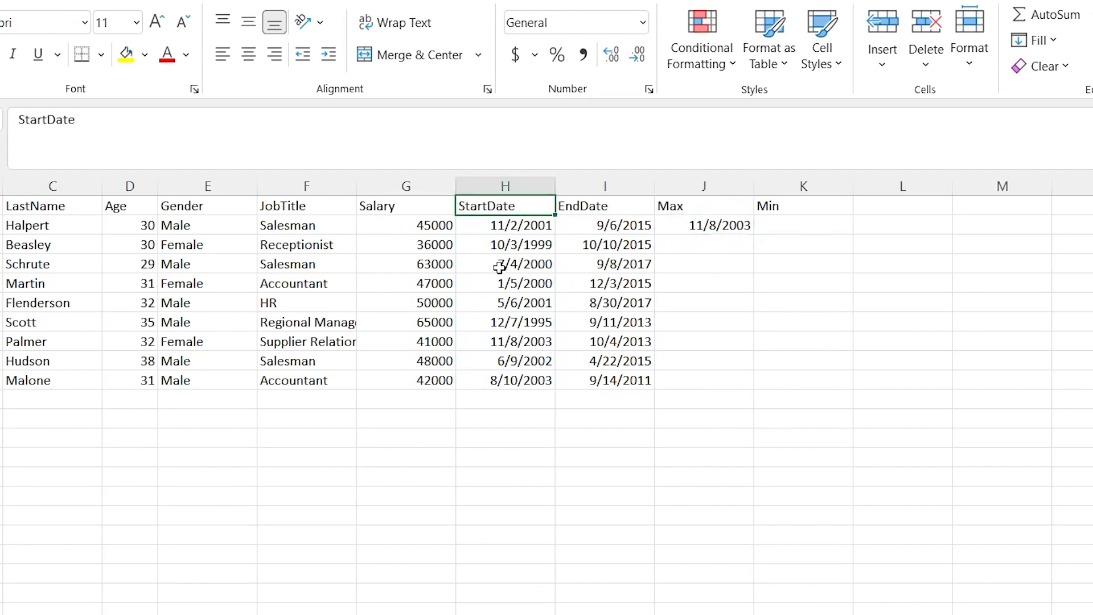
left_click_drag(532, 225, 533, 386)
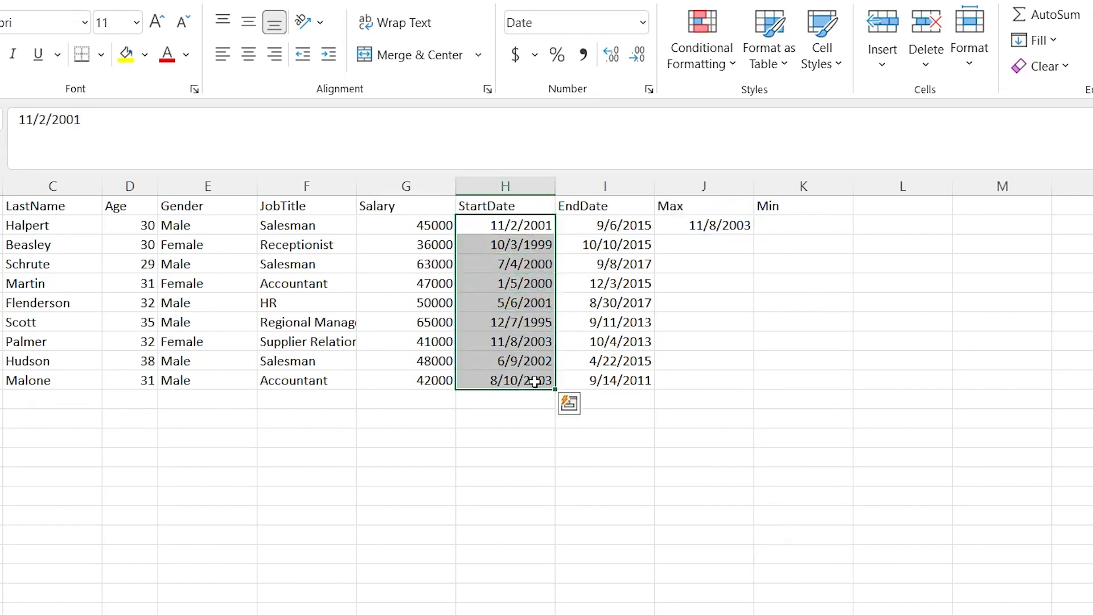
left_click(533, 386)
left_click(528, 342)
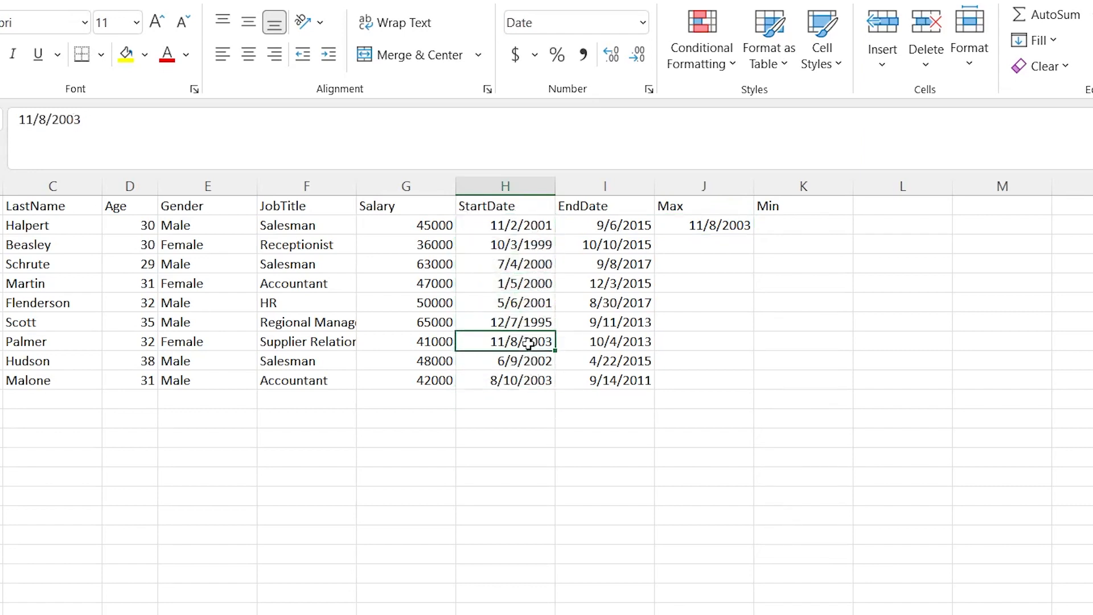
left_click(720, 224)
- Enter =MIN(H2:H10) in K2 for the earliest StartDate and check the result against the matching employee's row
left_click(808, 228)
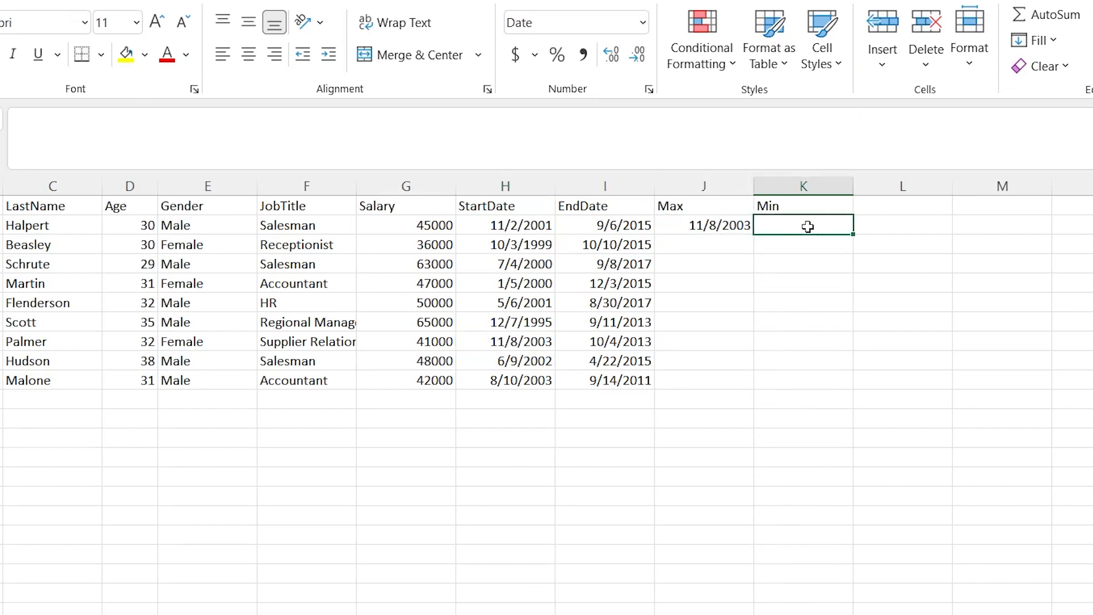
type("=")
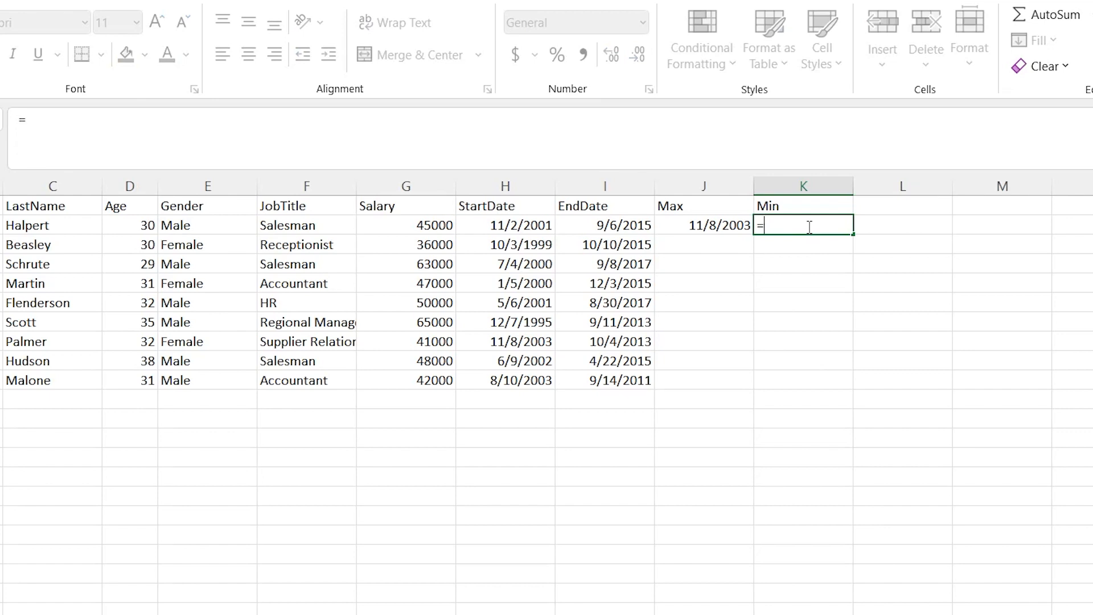
type("MIN(")
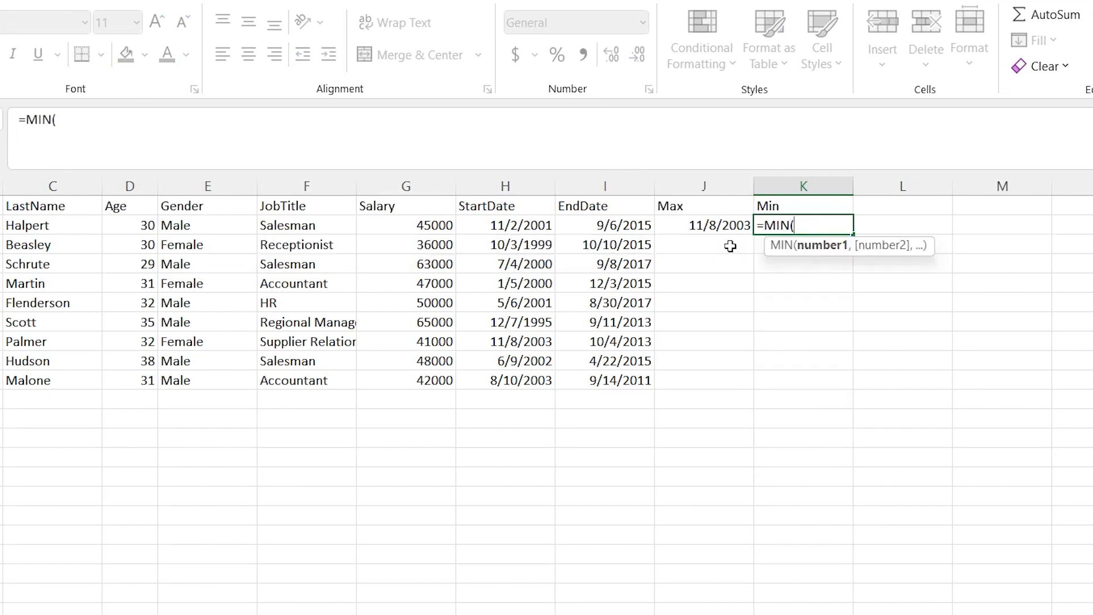
left_click(519, 226)
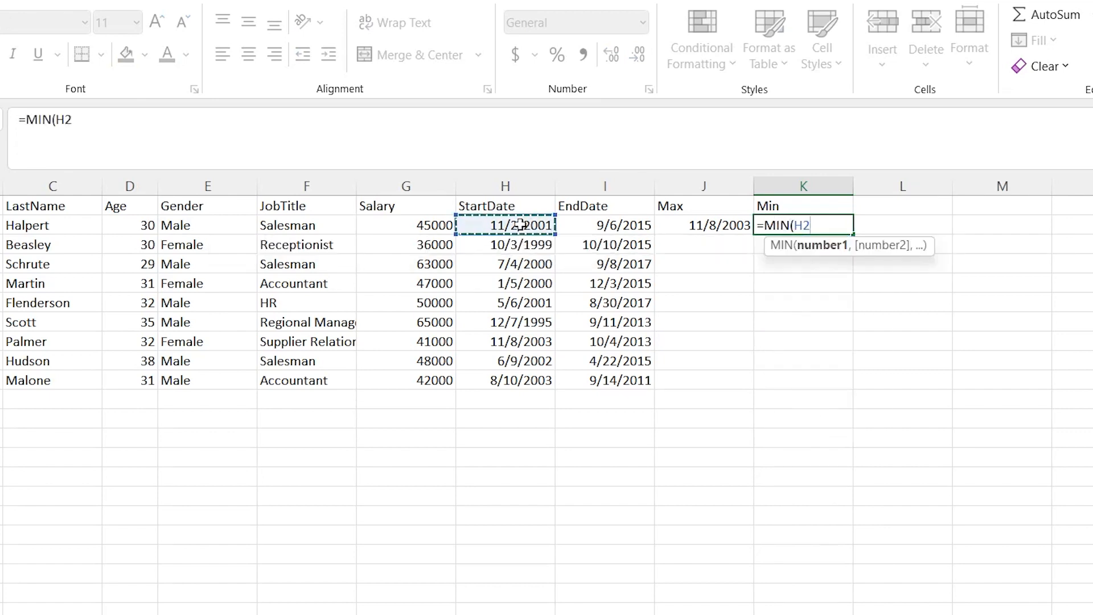
left_click(503, 379, "shift")
type(")")
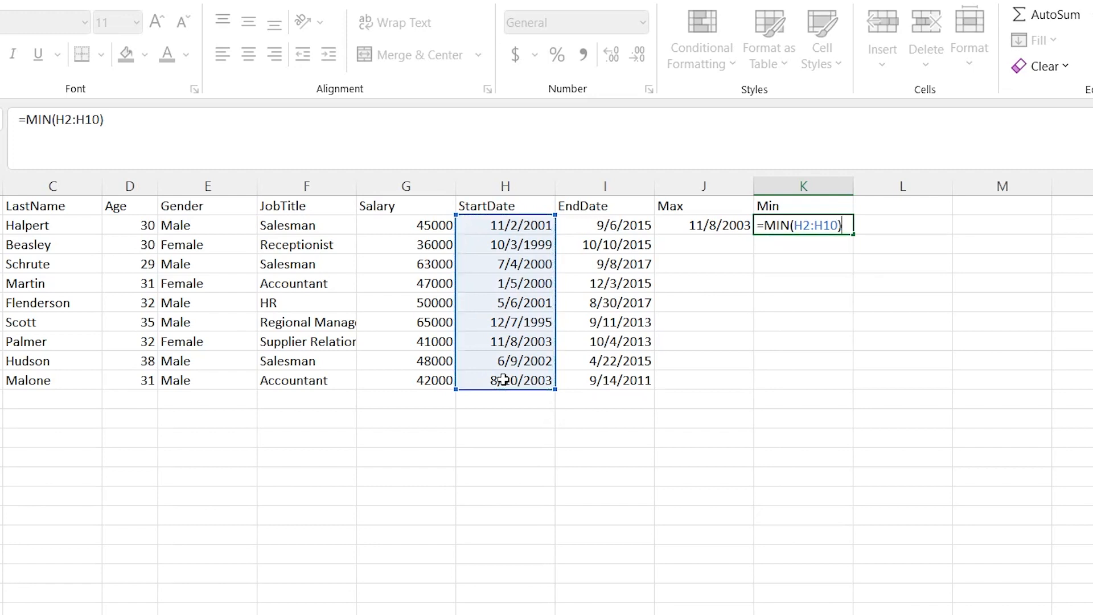
key("Return")
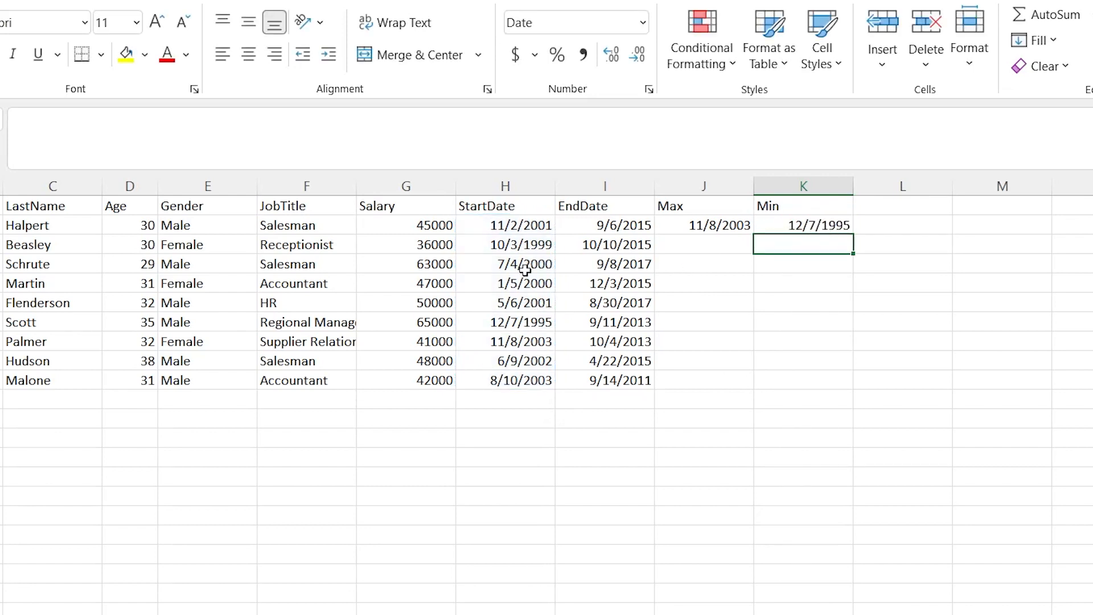
left_click(529, 329)
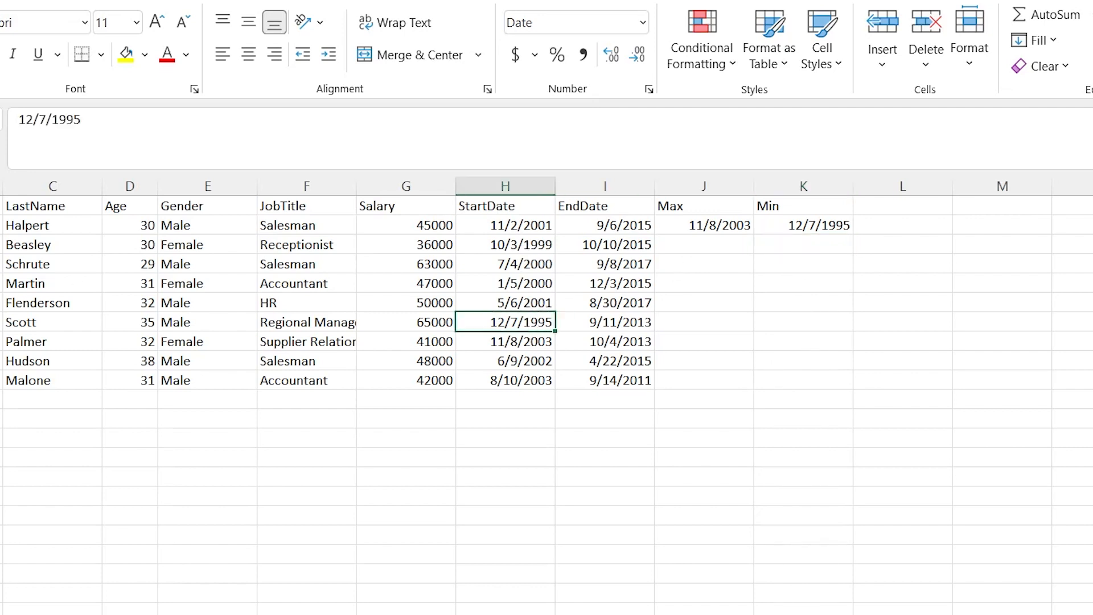
left_click(37, 317)
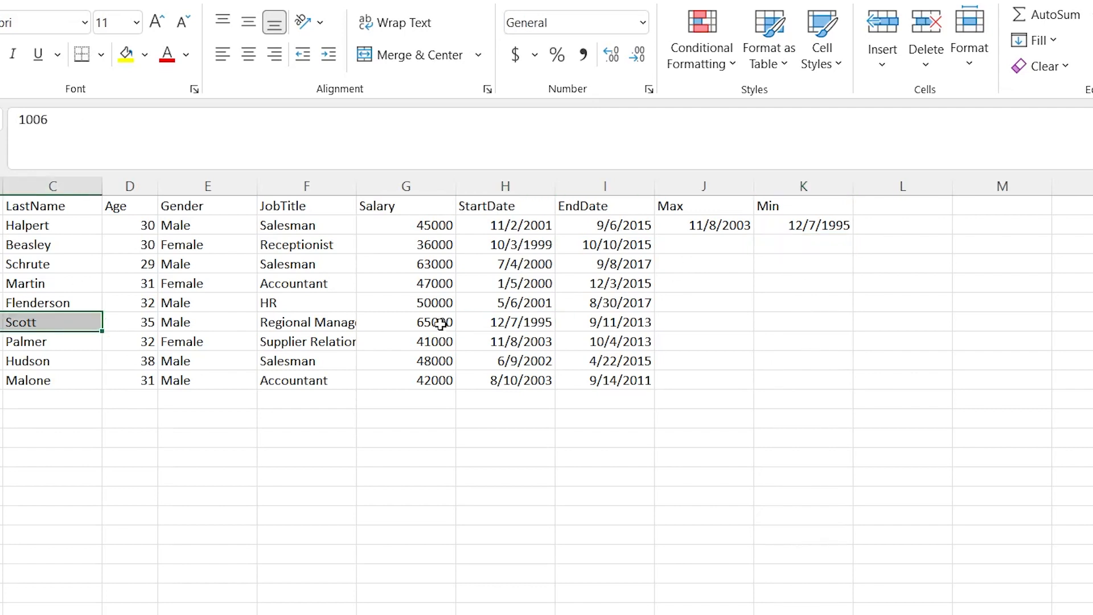
left_click(513, 322)
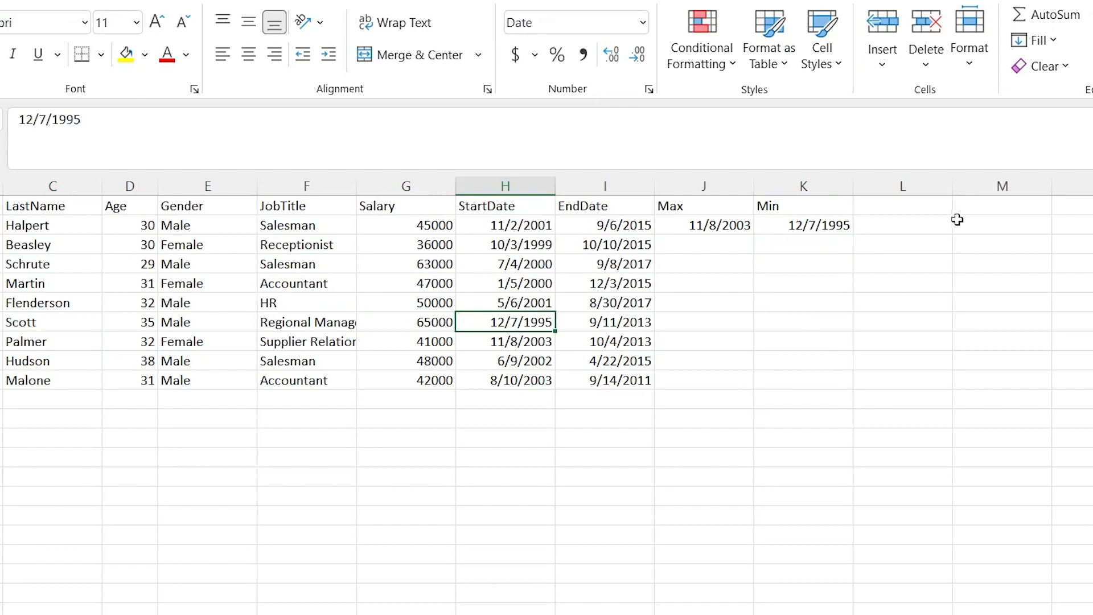
- Enter =MAX(G2:G10) in J3 to find the highest salary
left_click(712, 244)
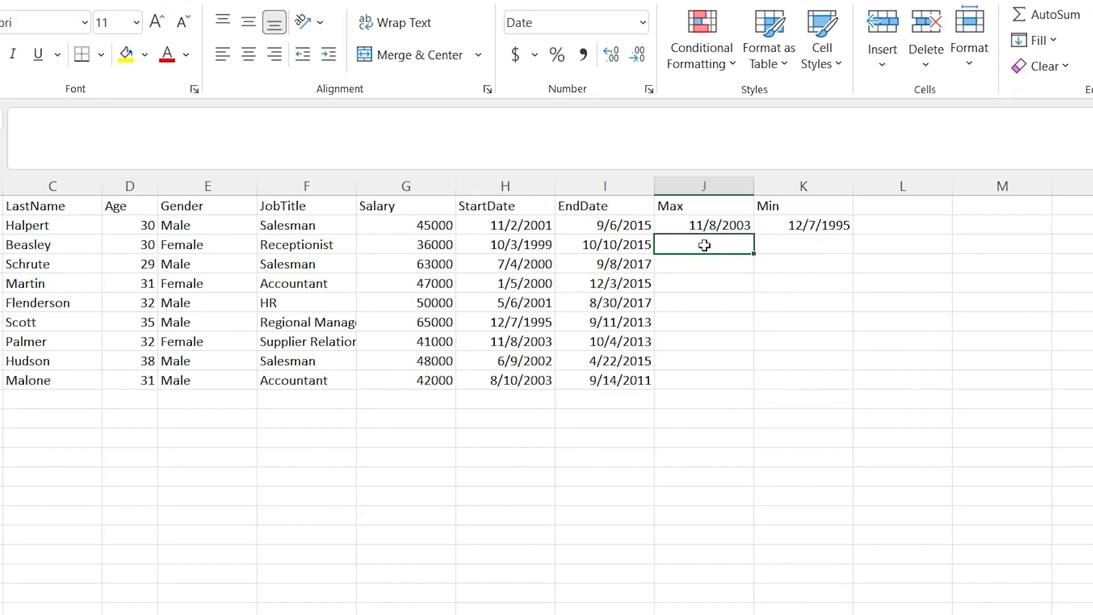
type("=")
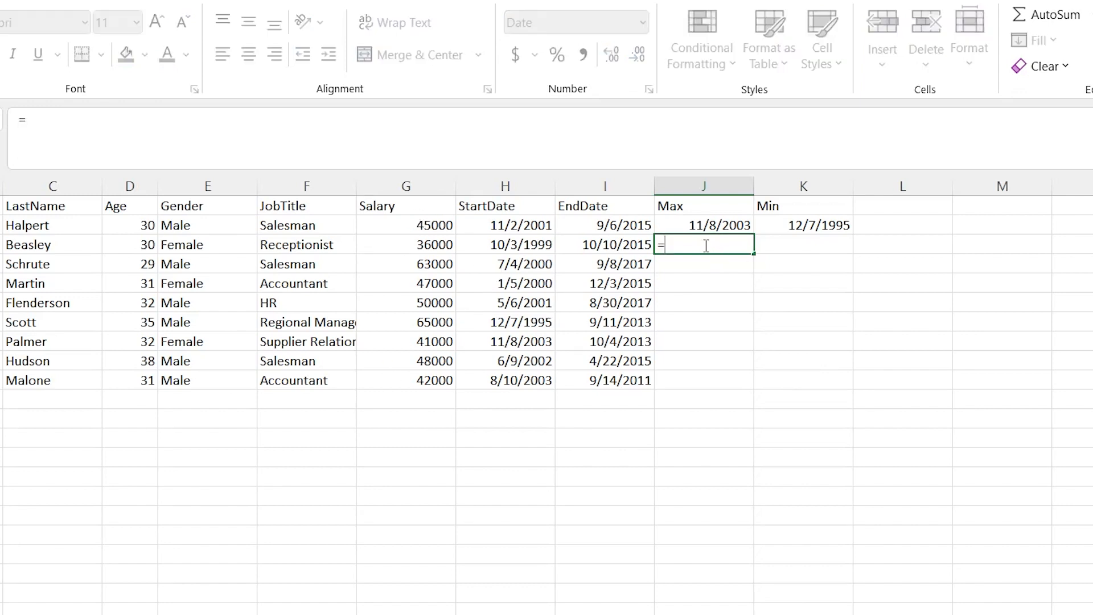
type("MAX(")
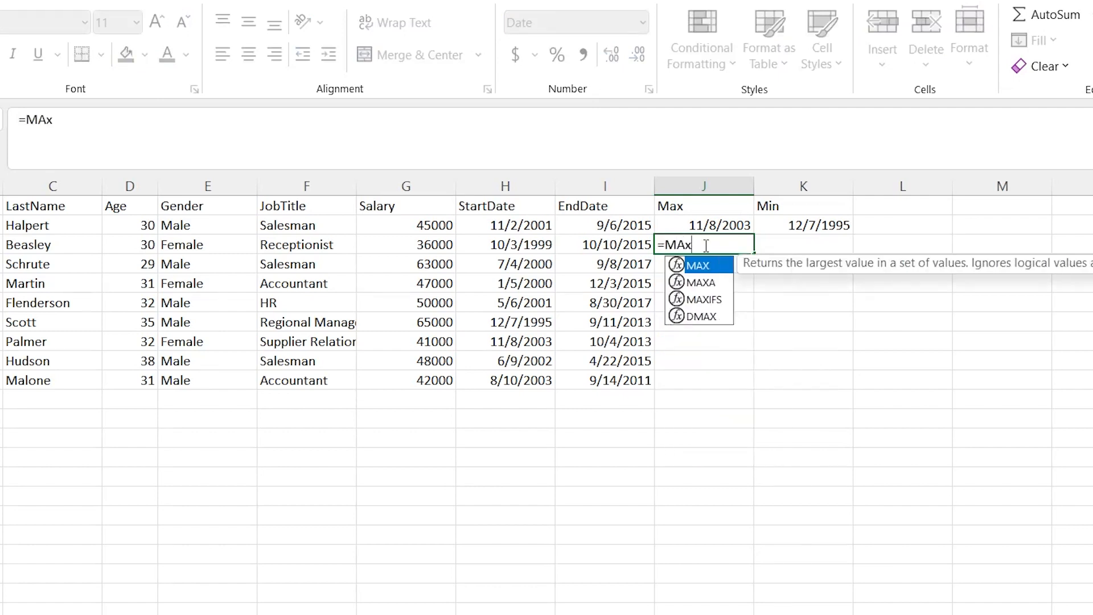
left_click_drag(422, 228, 419, 382)
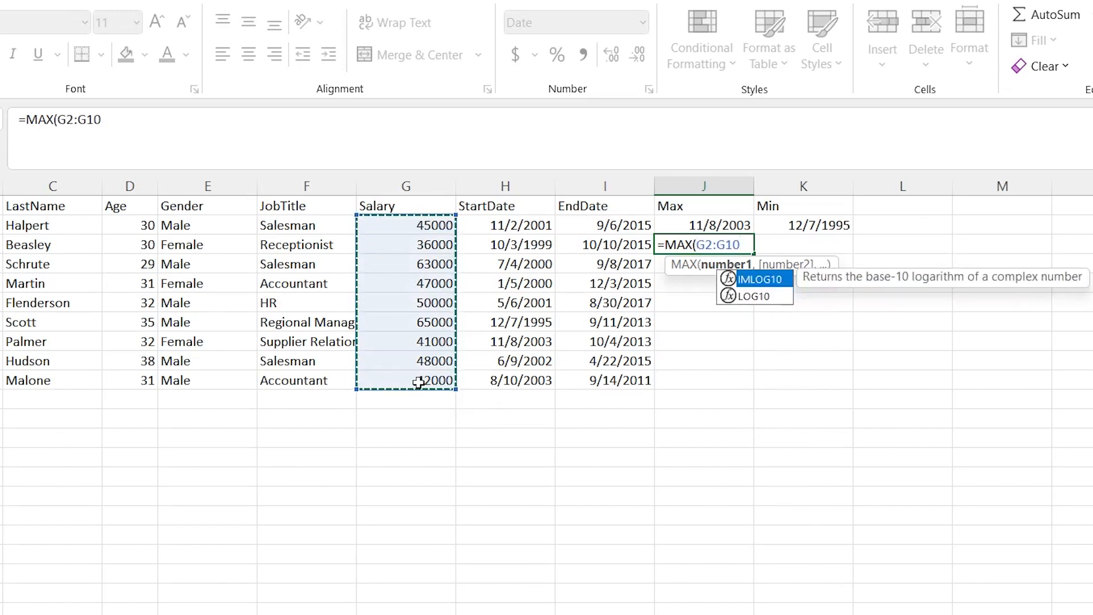
type(")")
key("Return")
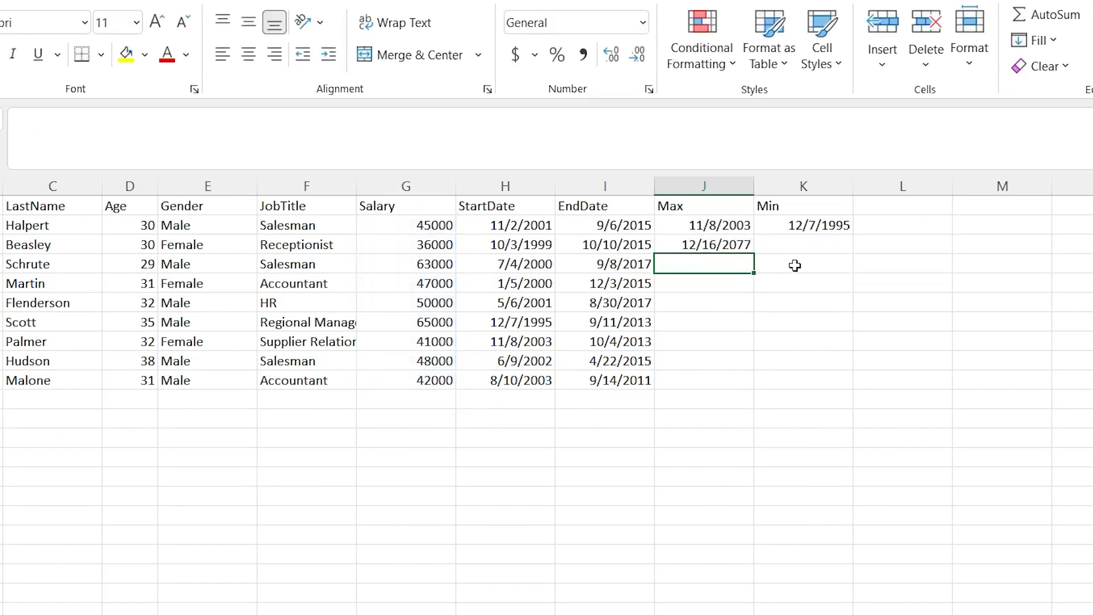
- Change the number format of the salary maximum in J3 to General
left_click(705, 246)
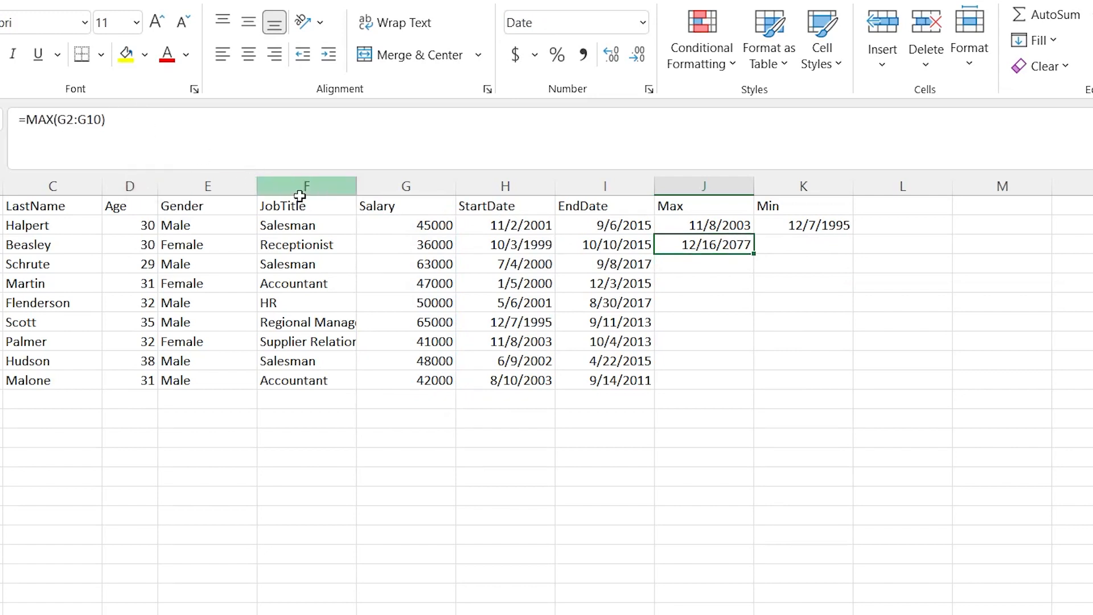
left_click(642, 28)
left_click(644, 63)
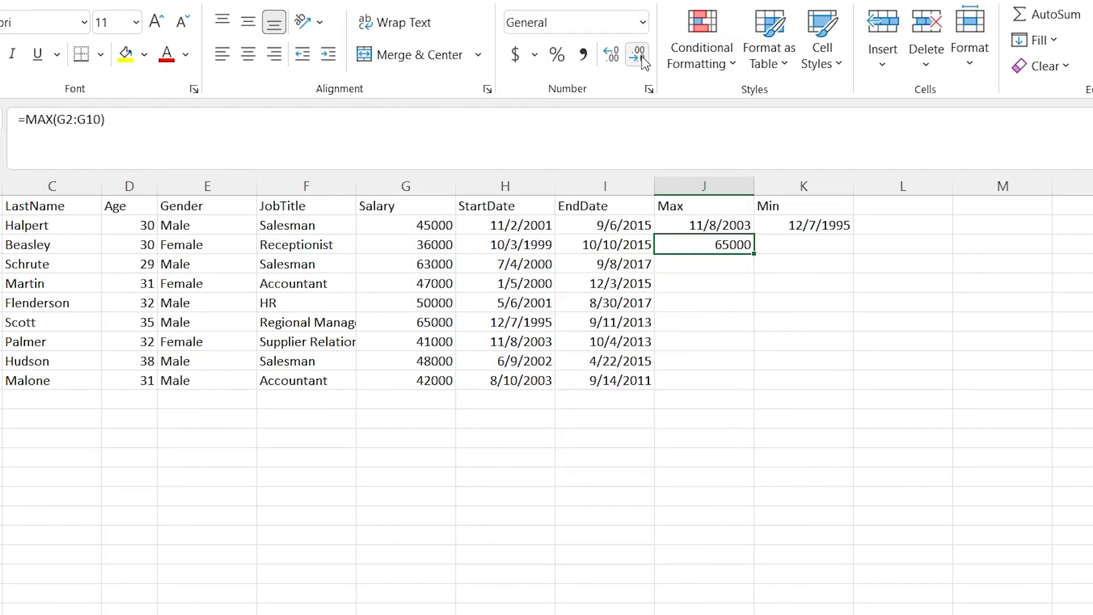
- Set K3 to the General number format and enter =MIN(G2:G10) there to find the lowest salary
left_click(717, 275)
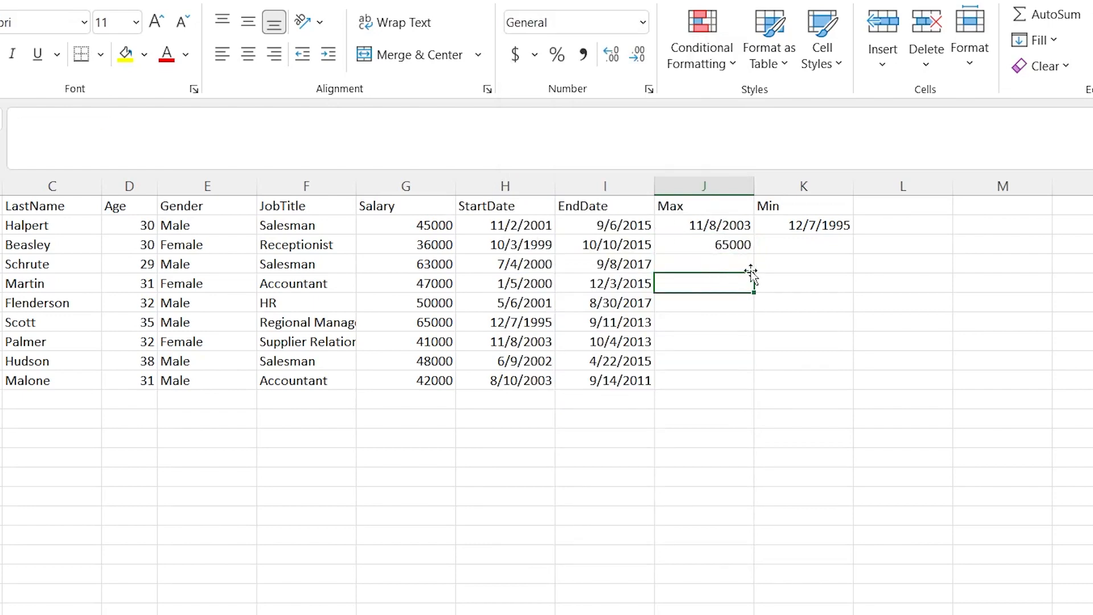
left_click(776, 243)
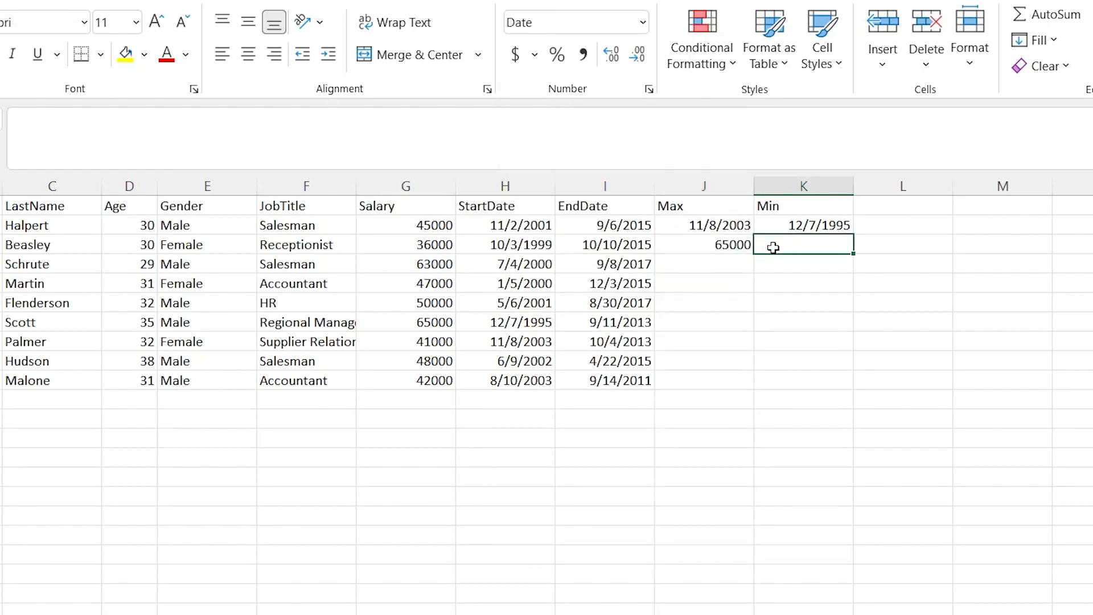
left_click(643, 30)
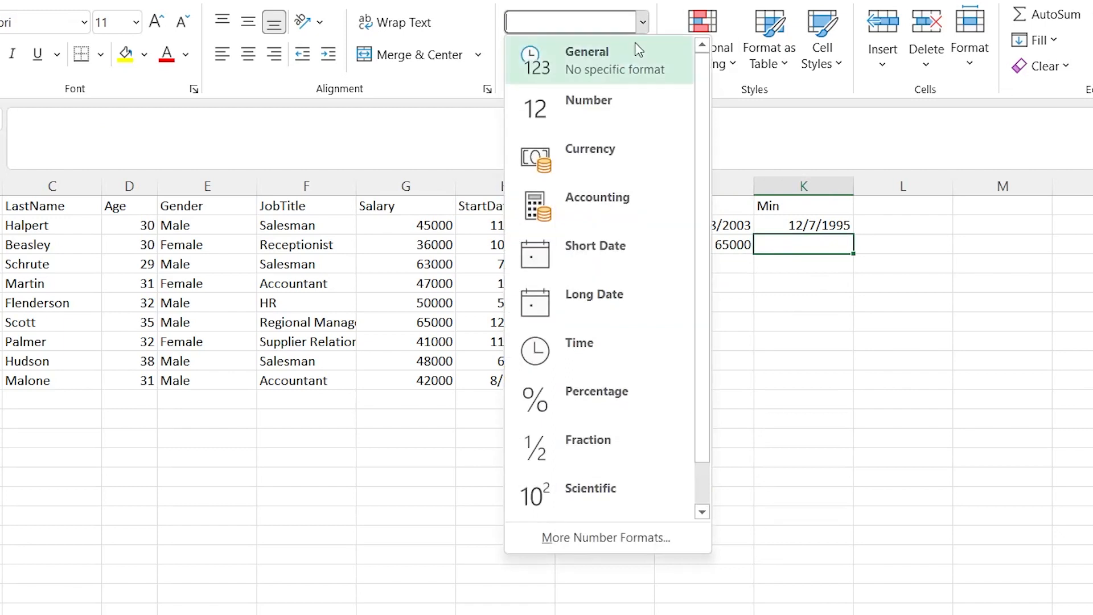
left_click(628, 57)
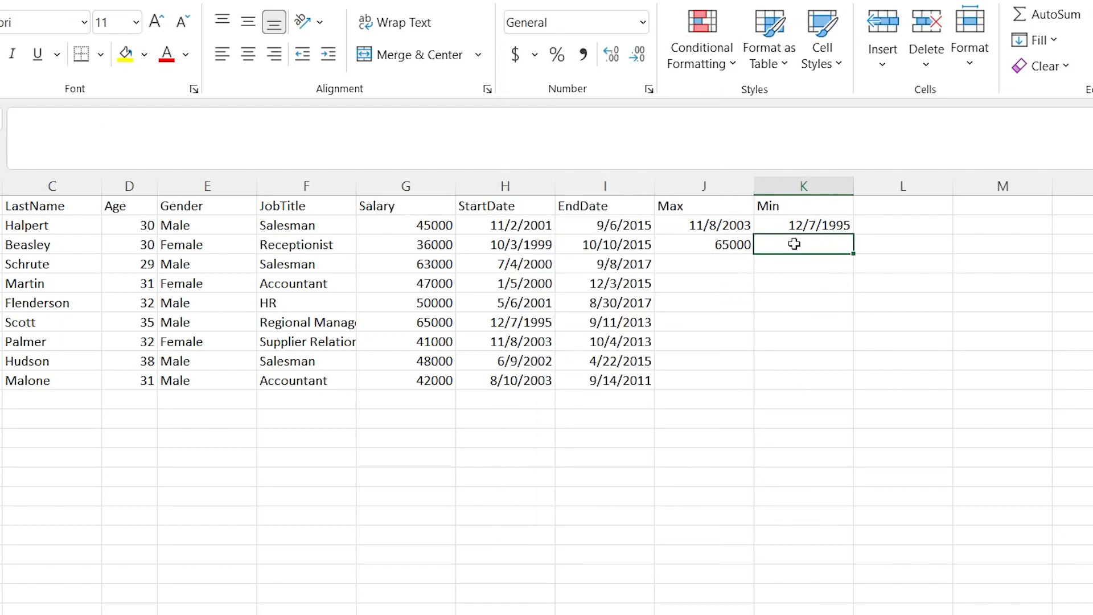
type("=MIN(")
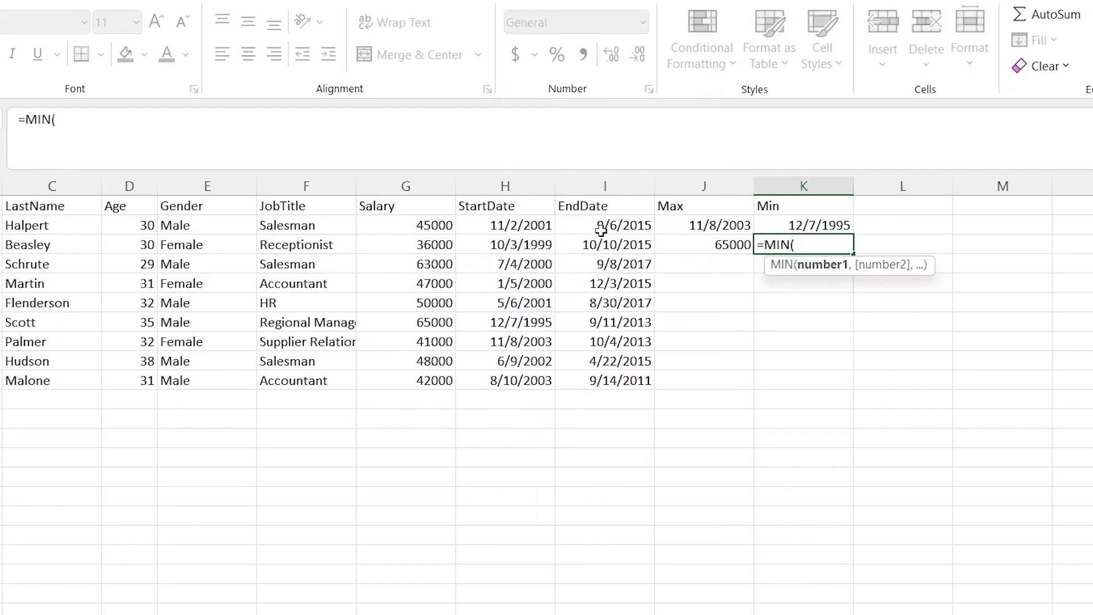
left_click_drag(438, 226, 422, 380)
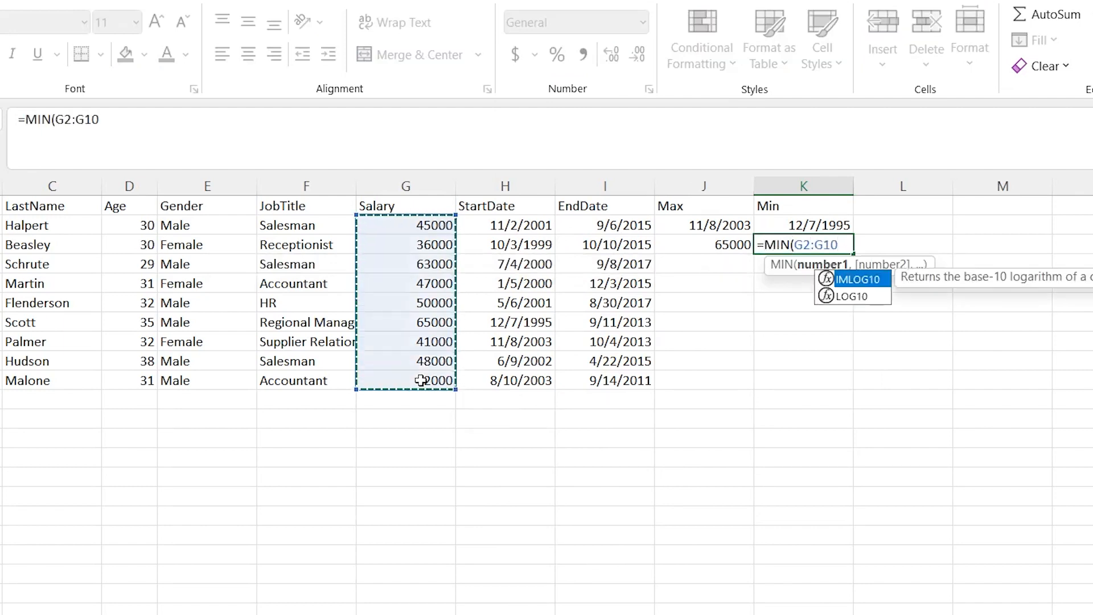
key("Return")
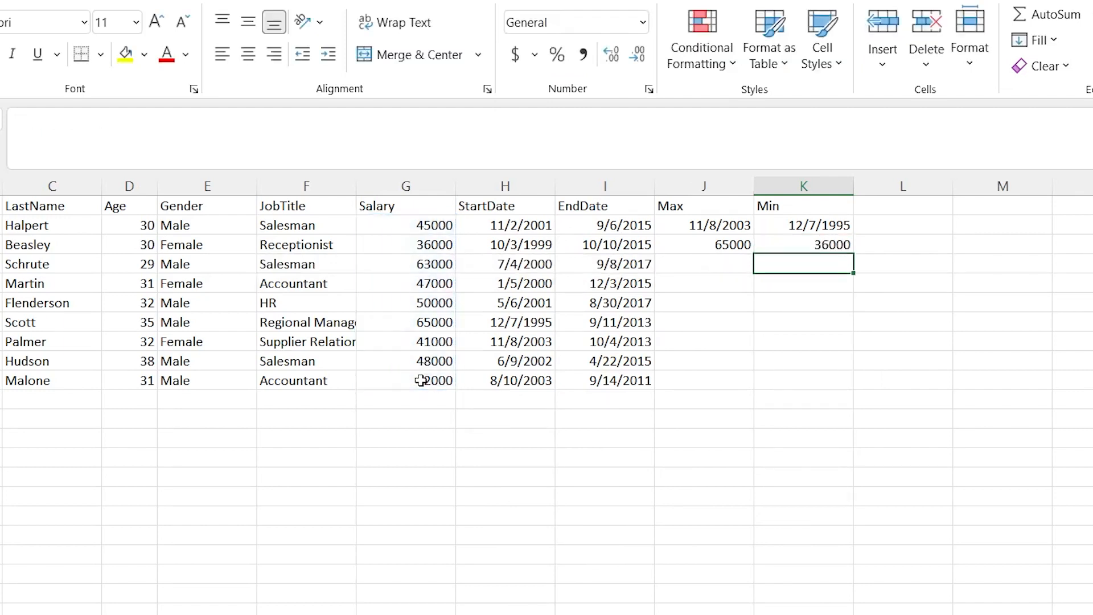
- Check the salary minimum and maximum against the matching employees' rows in the table
left_click(431, 246)
left_click_drag(0, 245, 437, 247)
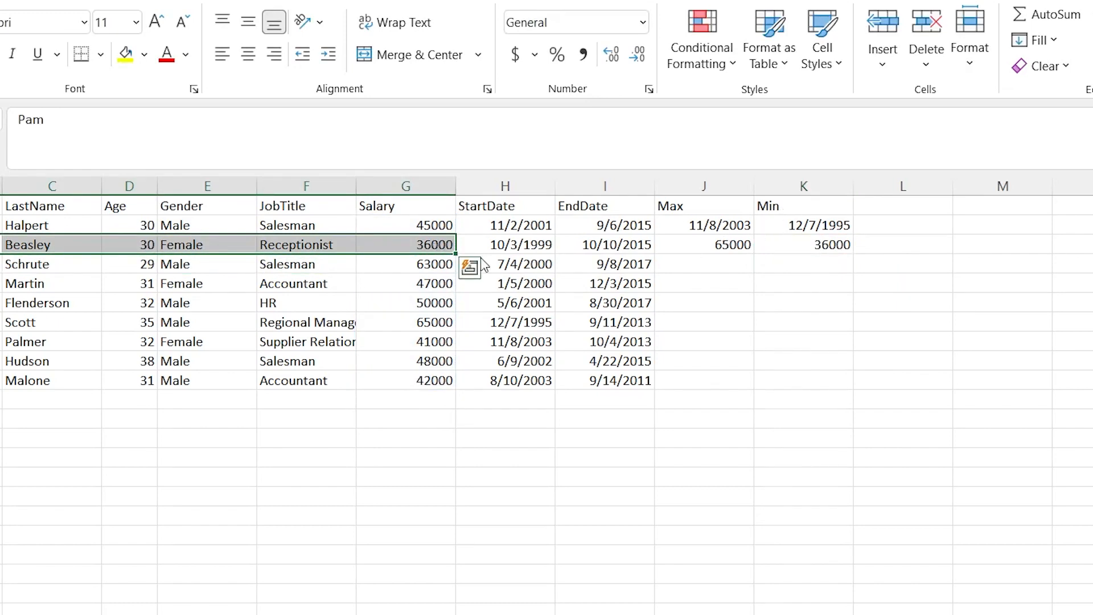
left_click_drag(424, 323, 15, 324)
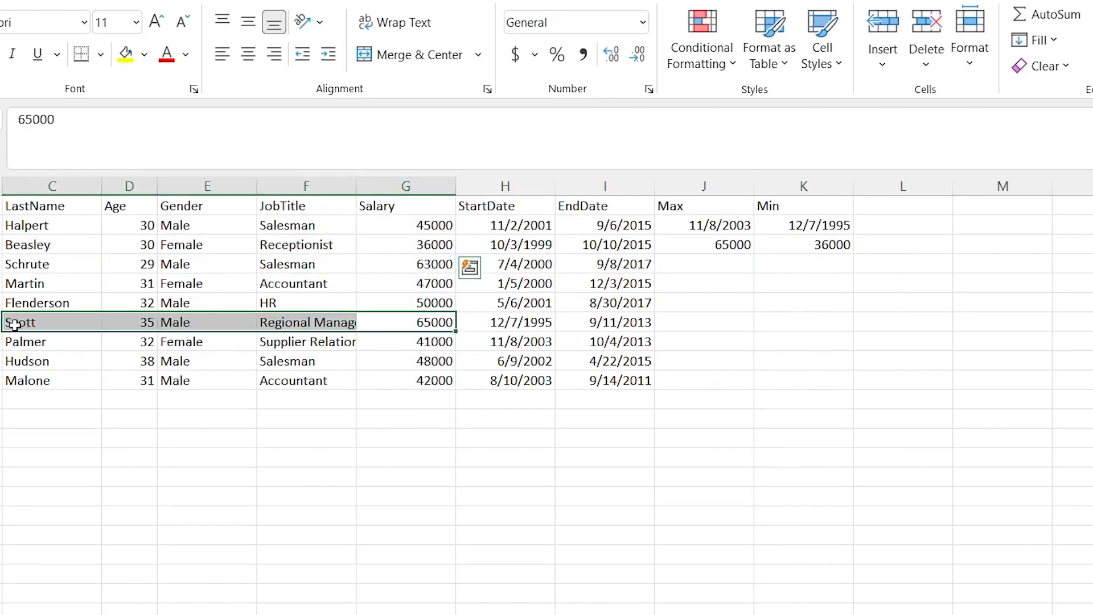
left_click(751, 304)
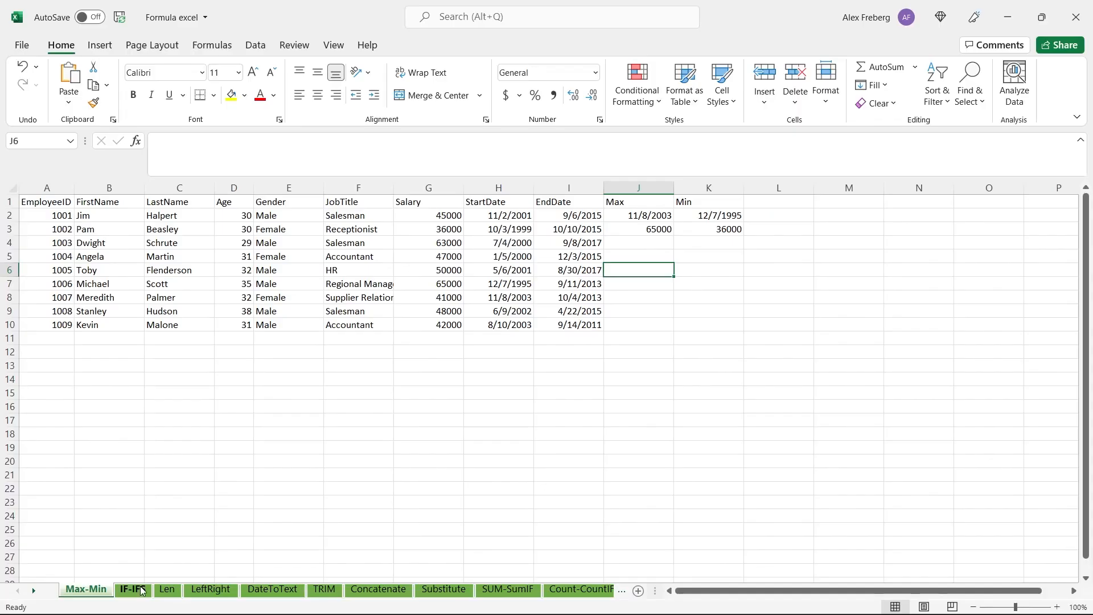
- On the IF-IFS sheet, enter =IF(D2:D10 > 30, "Old", "Young") in J2 to label each employee by age
left_click(134, 589)
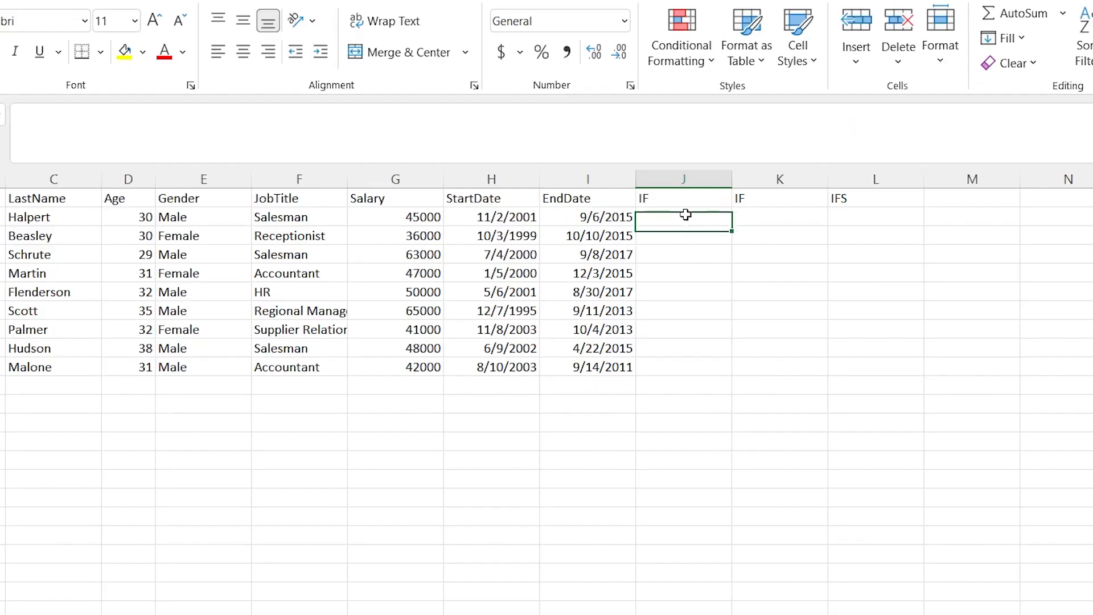
double_click(639, 216)
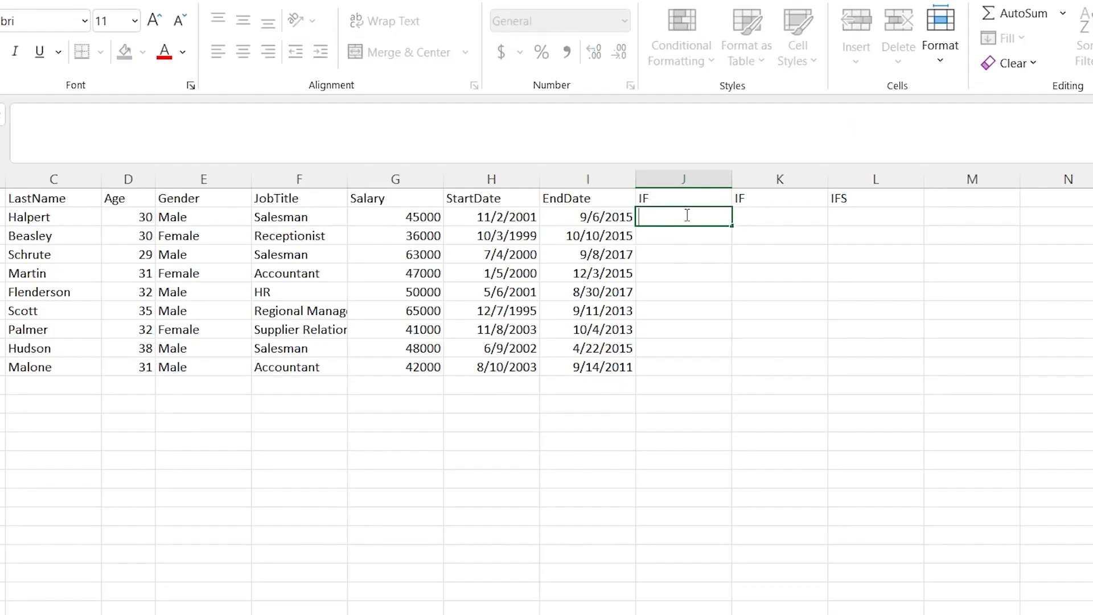
type("=IF(")
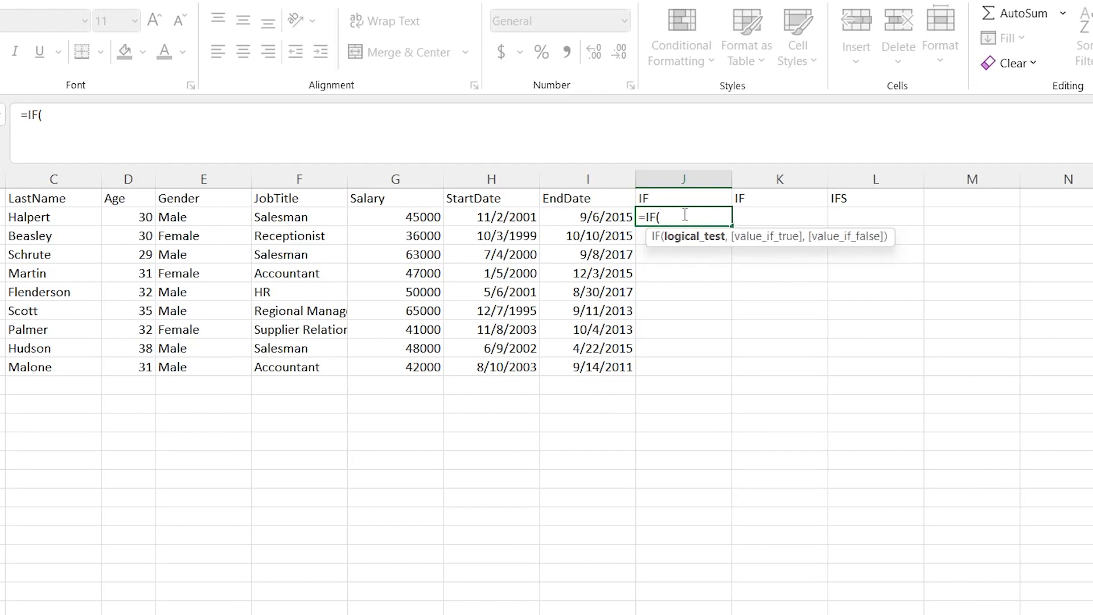
left_click(194, 218)
left_click(132, 217)
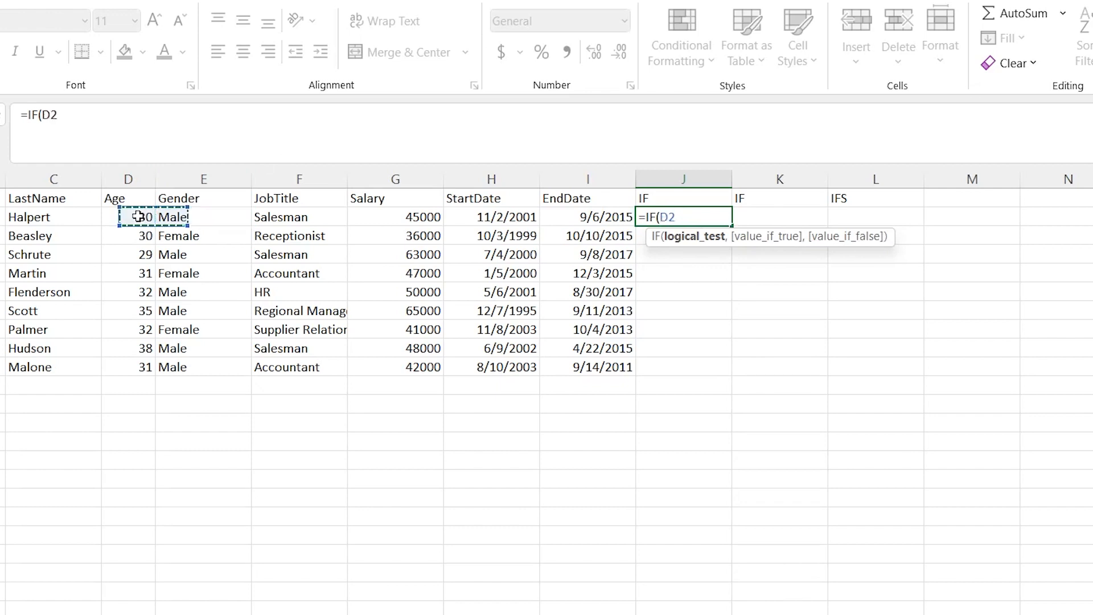
left_click(135, 364, "shift")
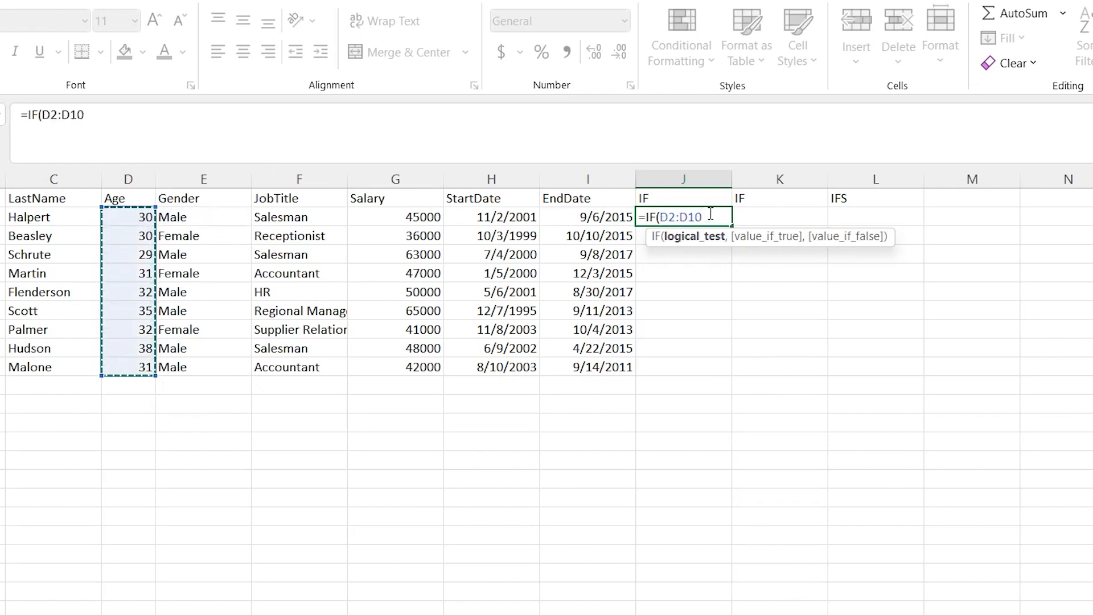
type(">")
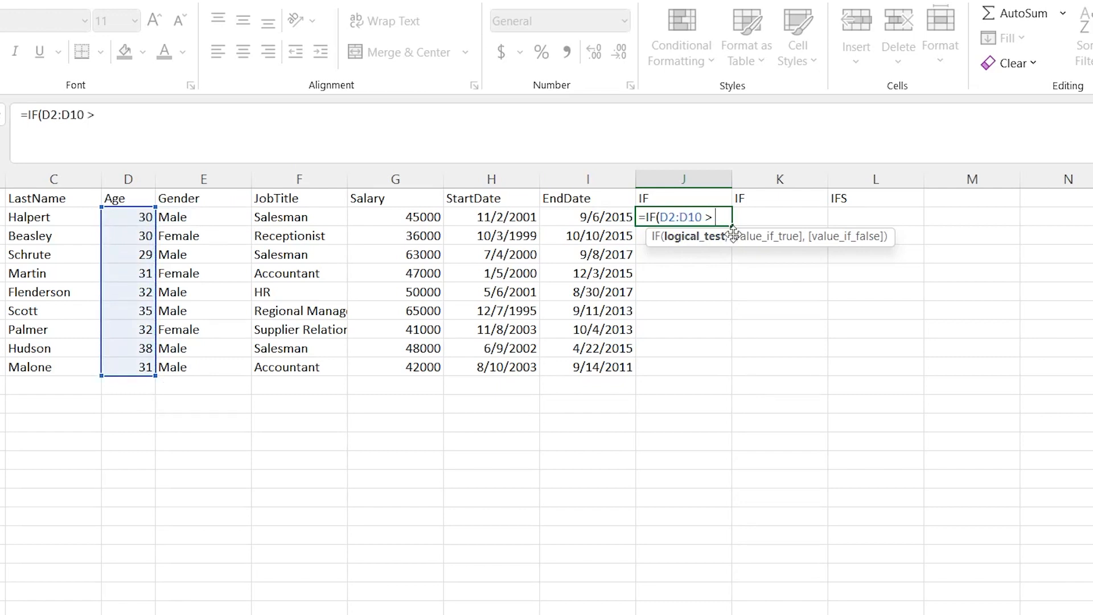
type(" 30,")
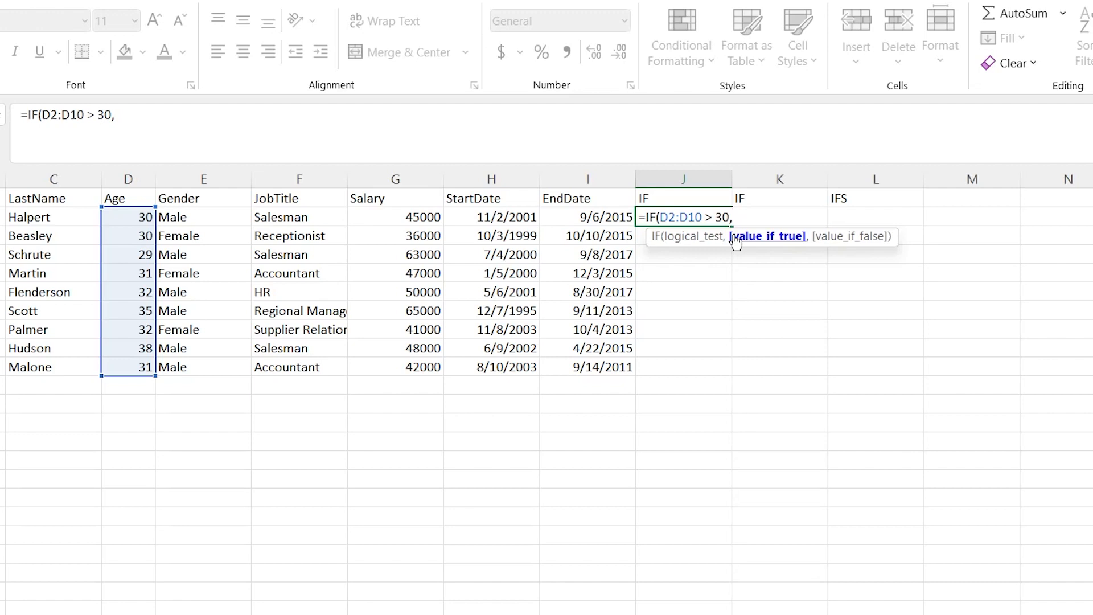
type(" \"Old\",")
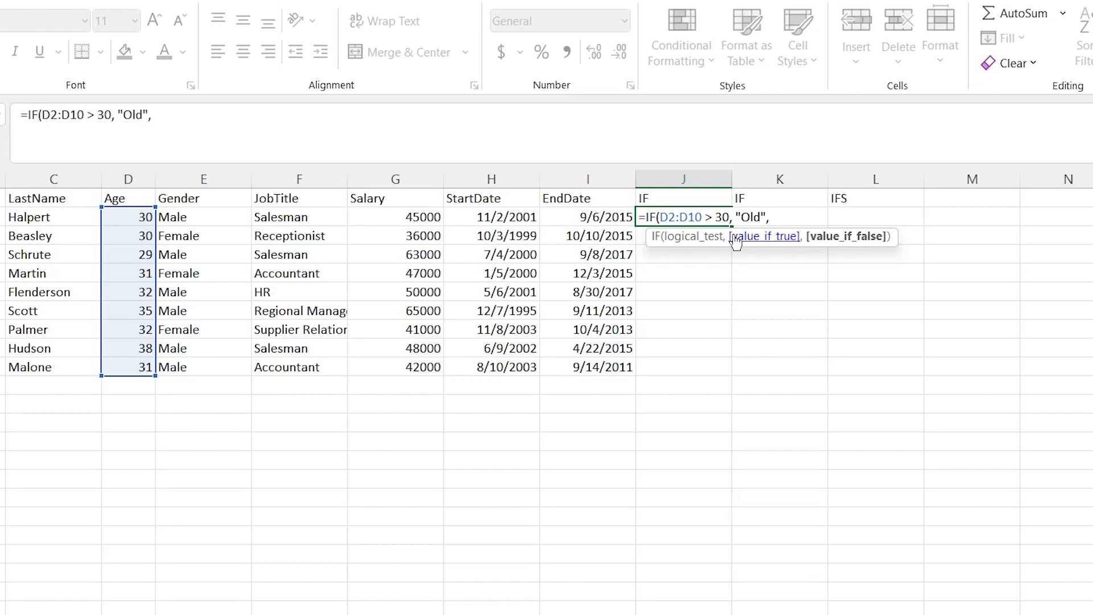
type("\"Young\")")
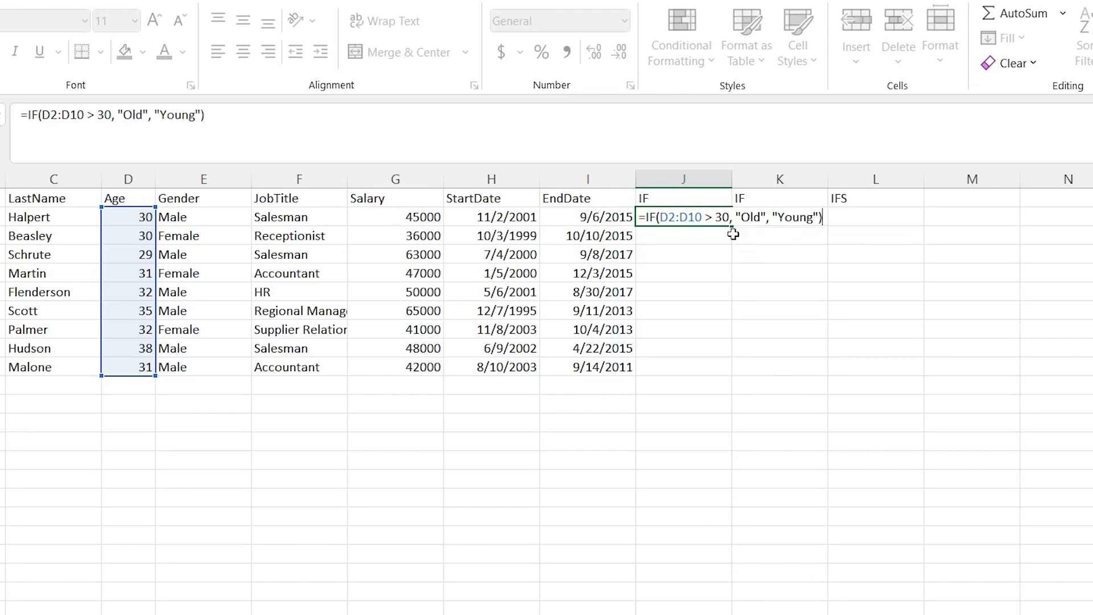
key("Return")
left_click(688, 415)
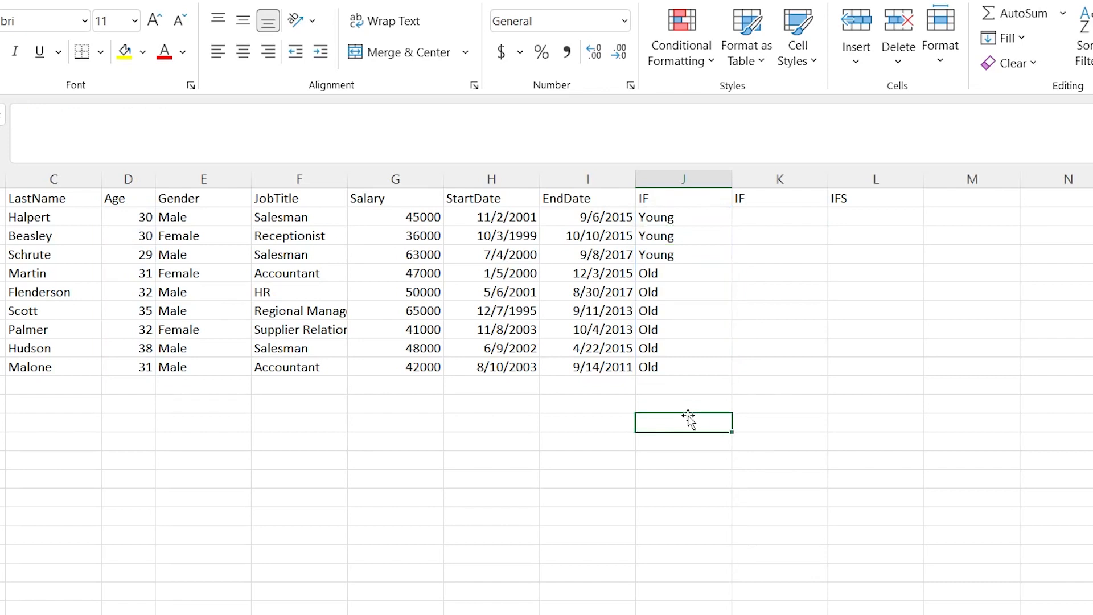
- Compare the "Young" results in column J with the ages in D2:D4 and review the IF formula in J2
left_click_drag(685, 216, 685, 251)
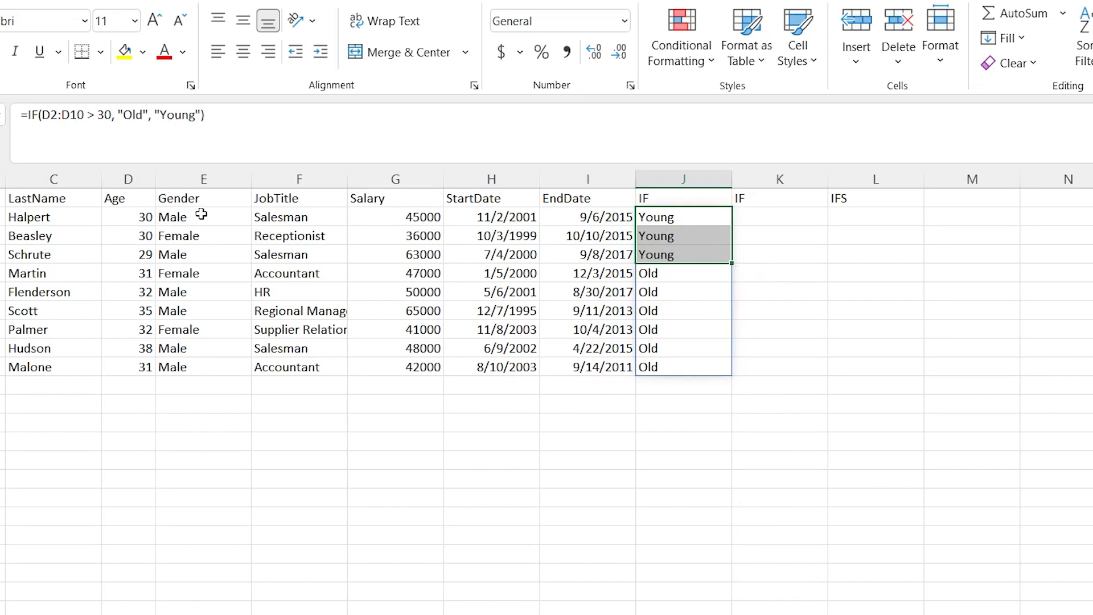
left_click_drag(121, 218, 123, 255)
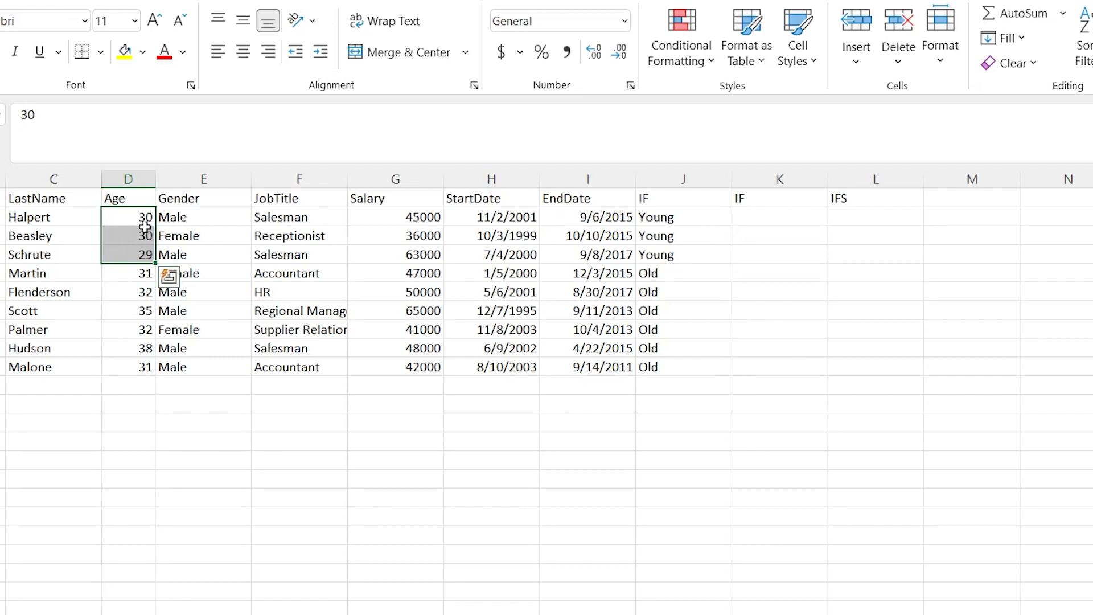
double_click(672, 217)
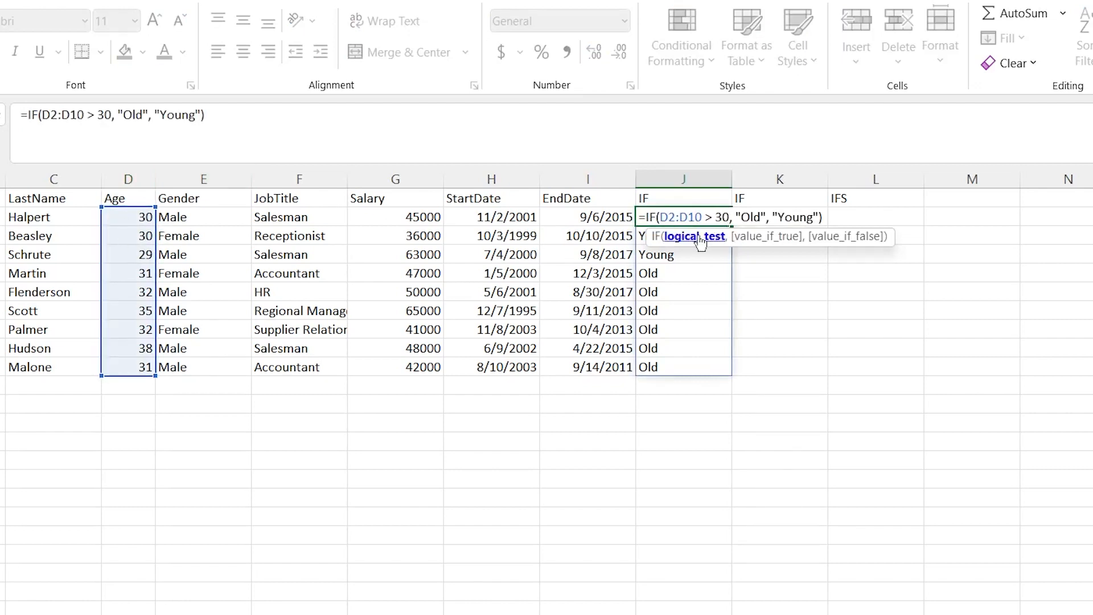
key("Escape")
- Delete the second, empty IF column (column K) from the sheet
left_click(777, 217)
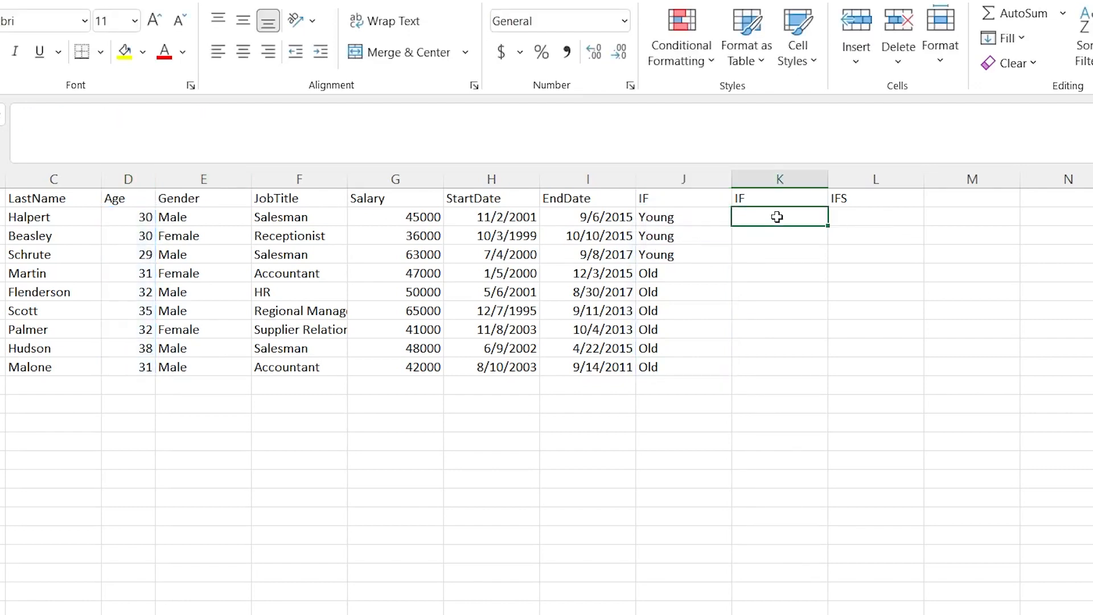
right_click(789, 184)
left_click(843, 376)
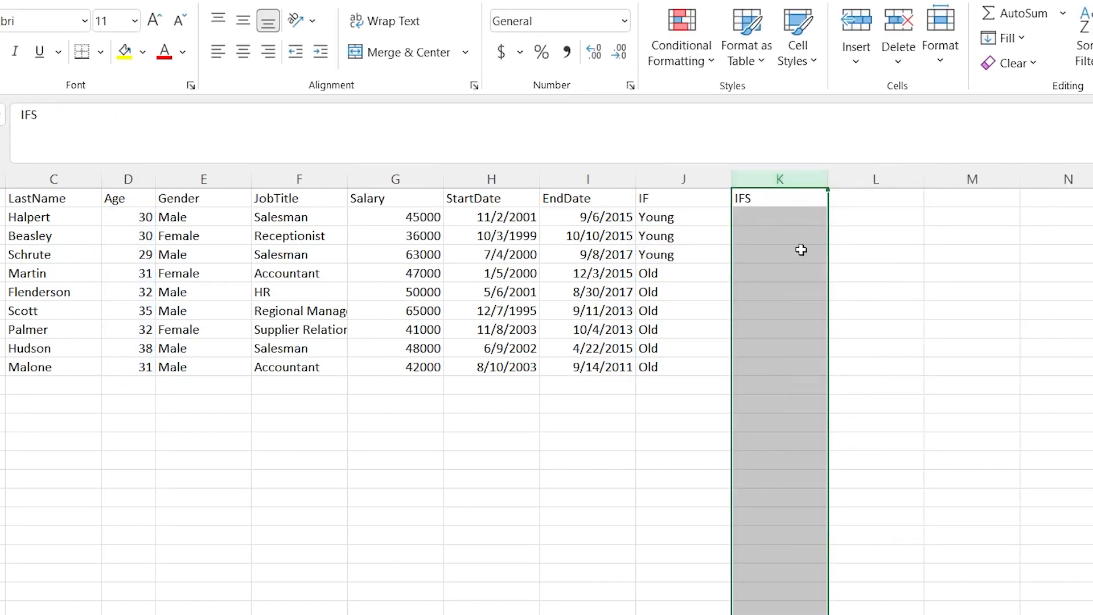
left_click(762, 213)
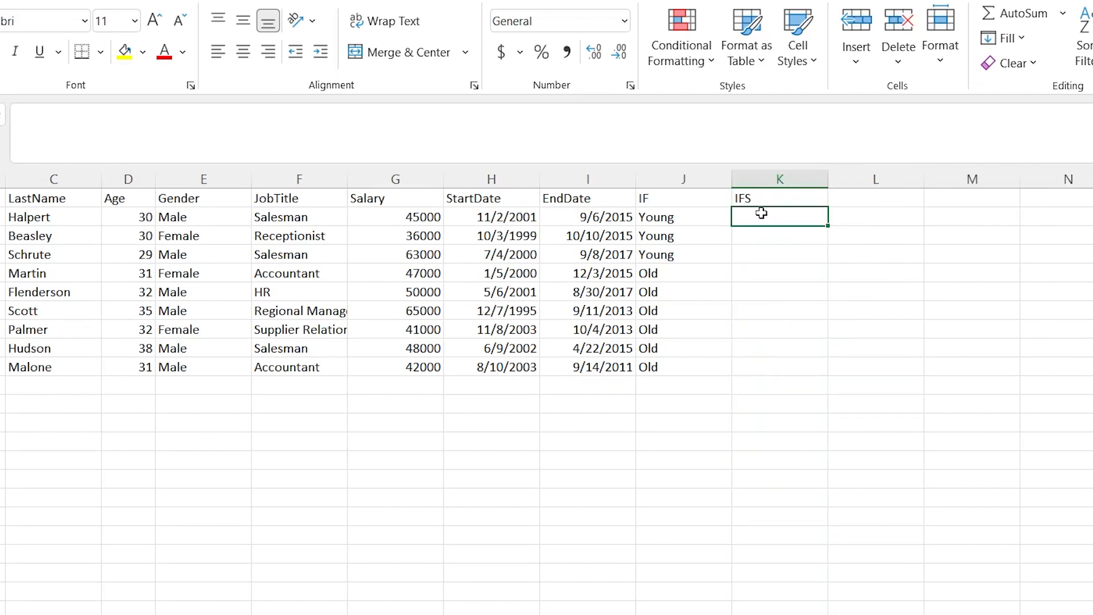
type("=IFS(")
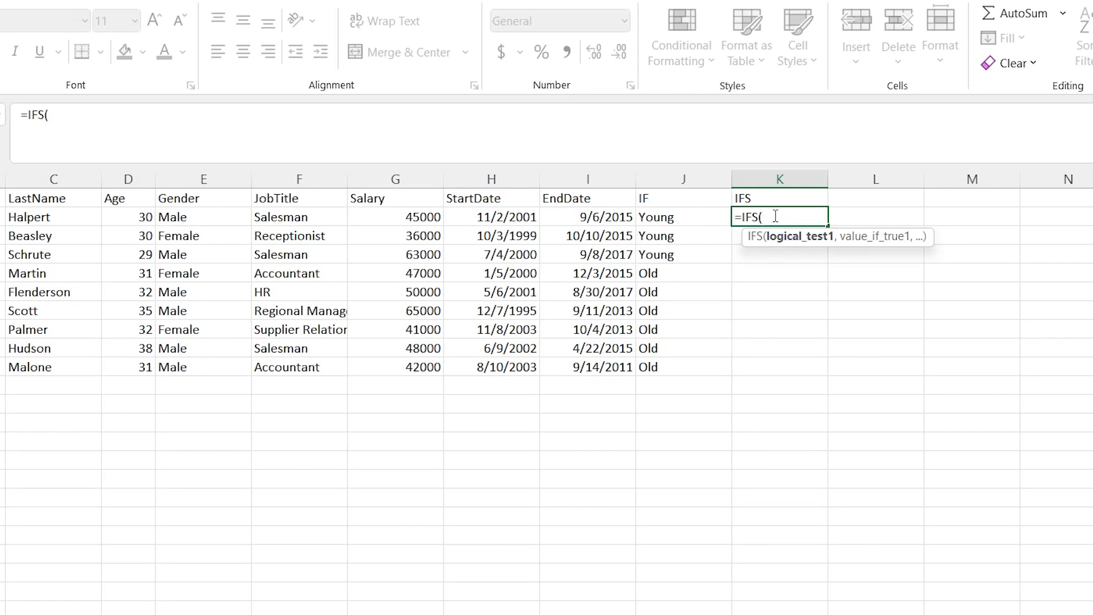
left_click(684, 214)
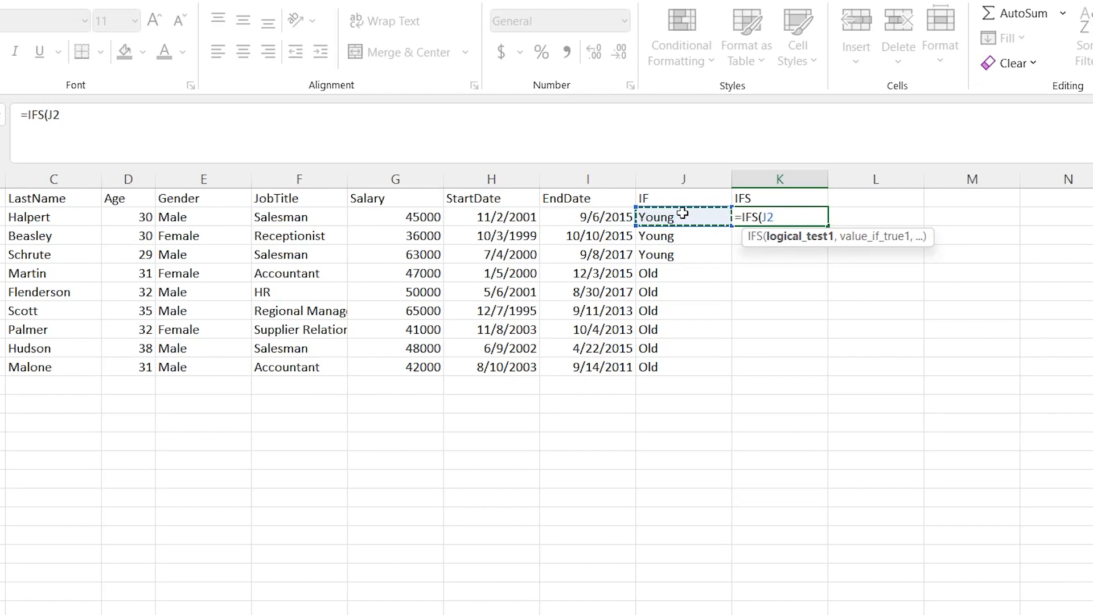
key("Escape")
double_click(683, 217)
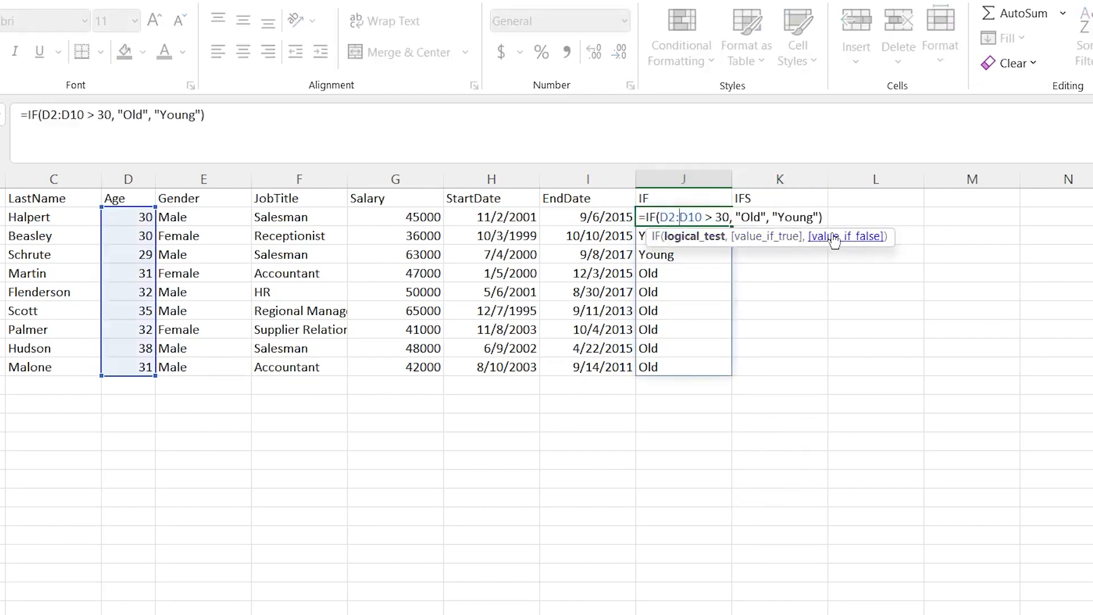
key("Escape")
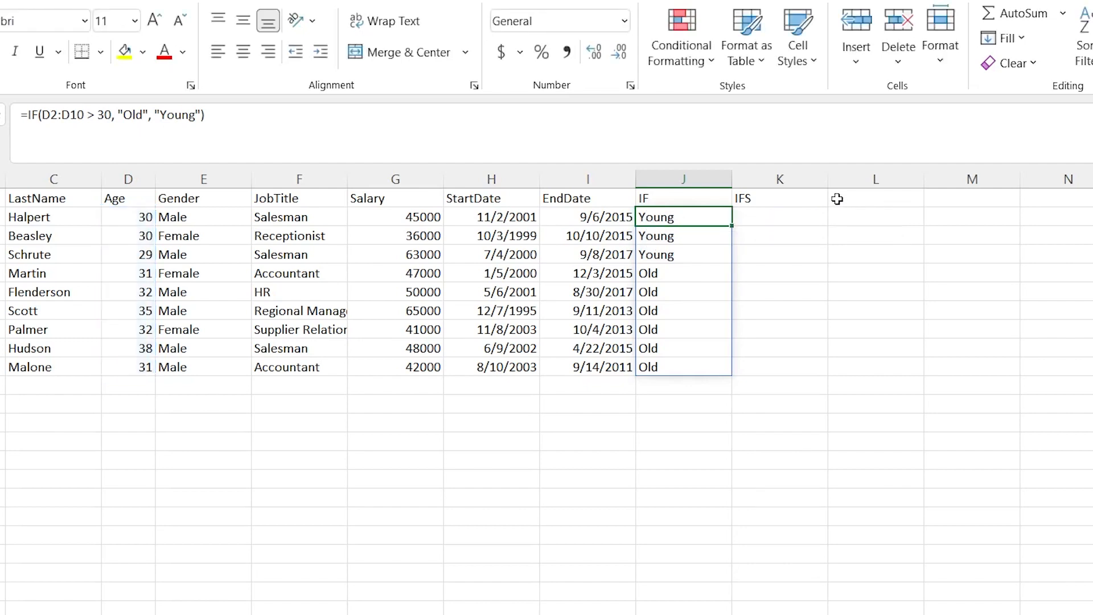
- Begin an IFS formula in K2 whose first test, F2:F10 = "Salesman", returns "Sales"
left_click(782, 218)
double_click(781, 218)
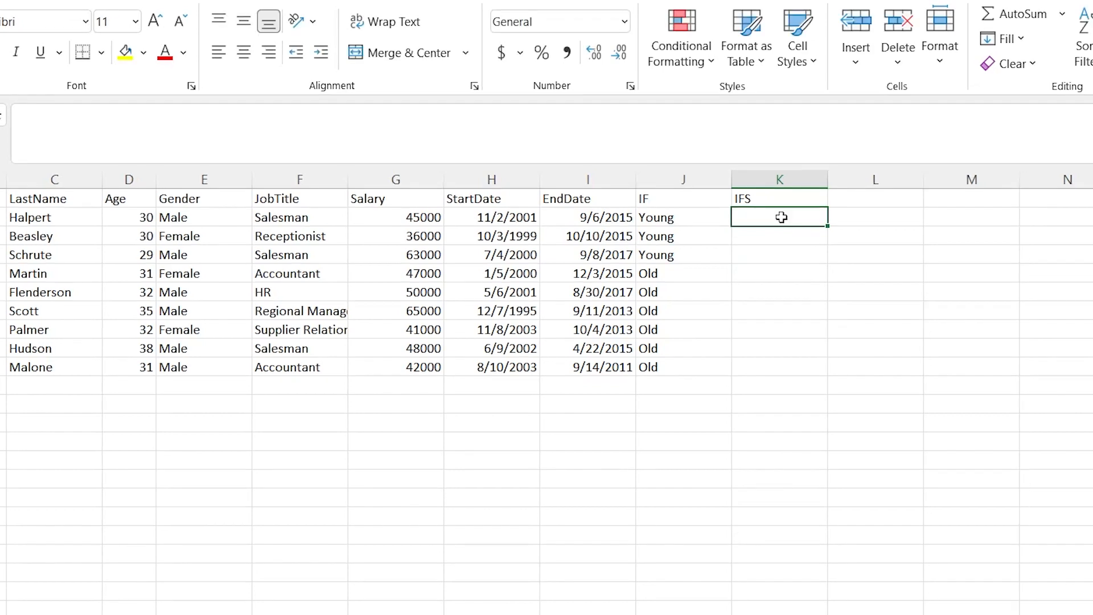
type("=IFS(")
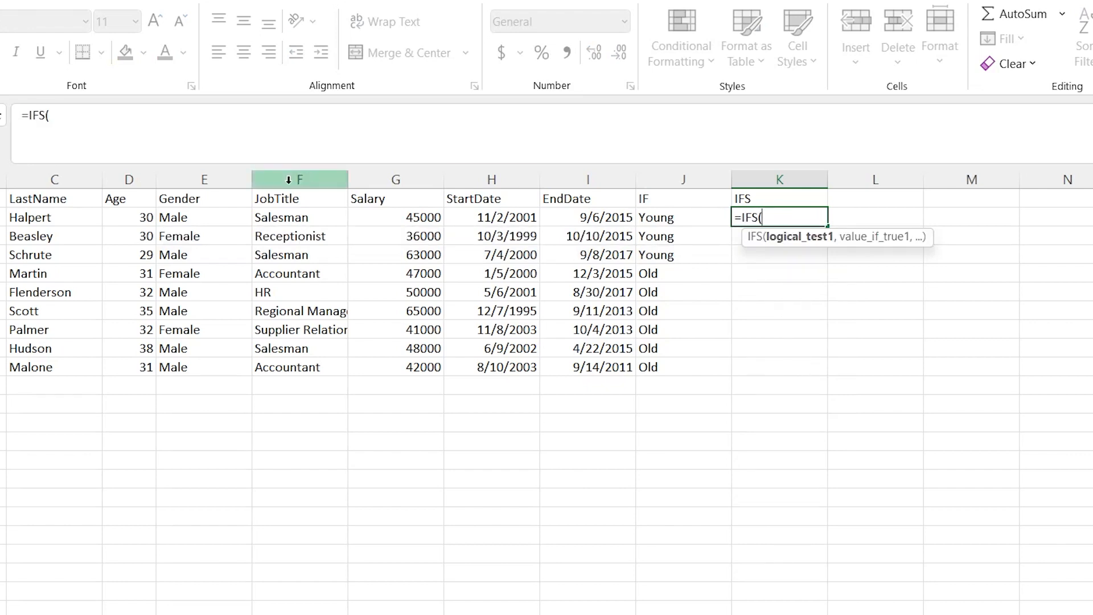
left_click(306, 219)
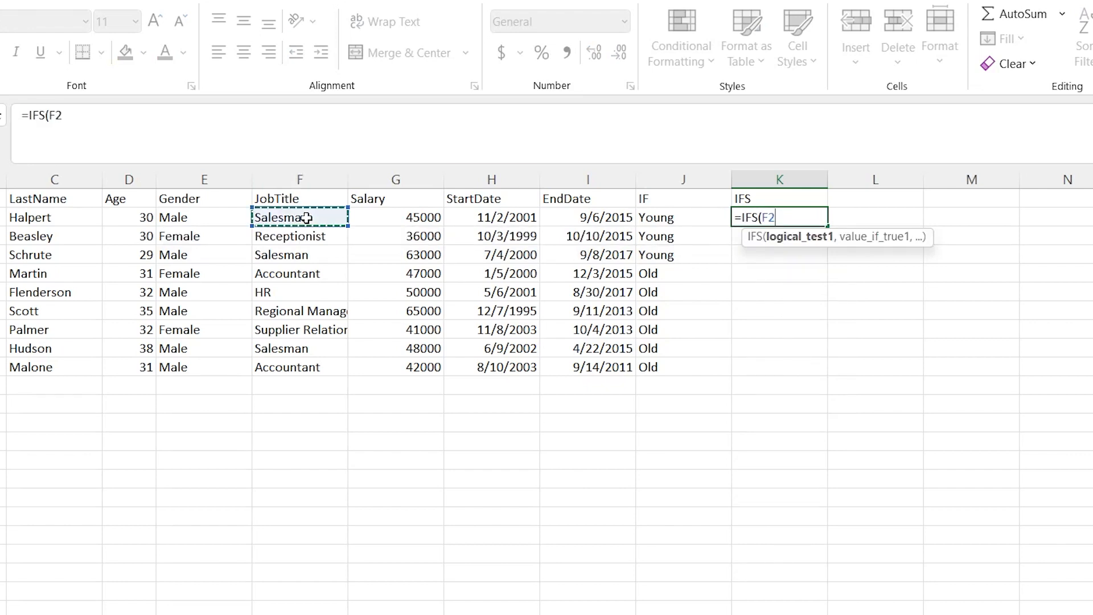
left_click(302, 366, "shift")
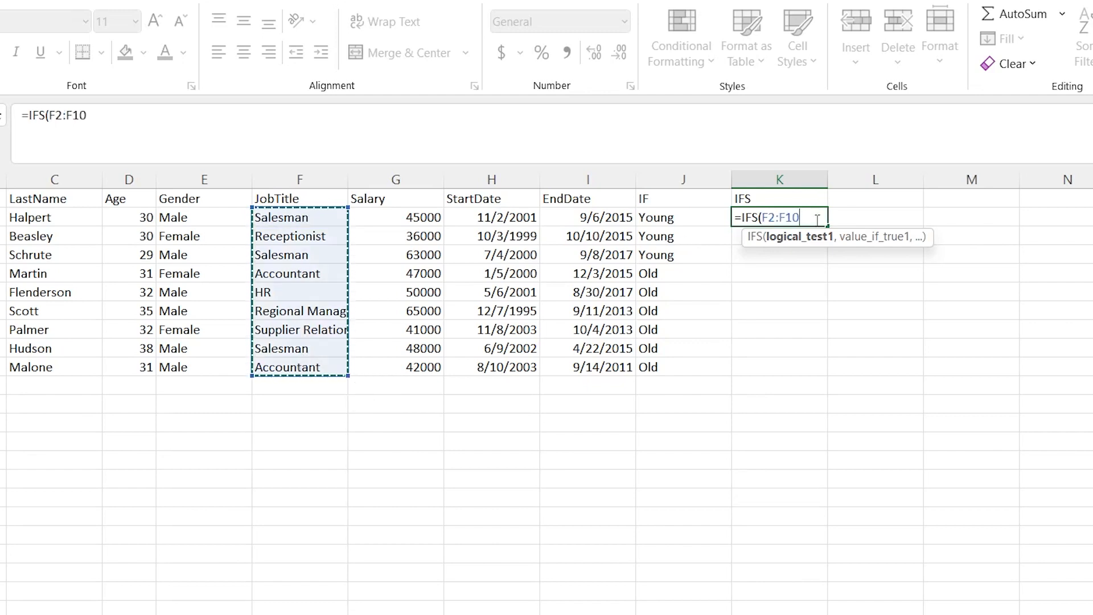
type("= \"Sa")
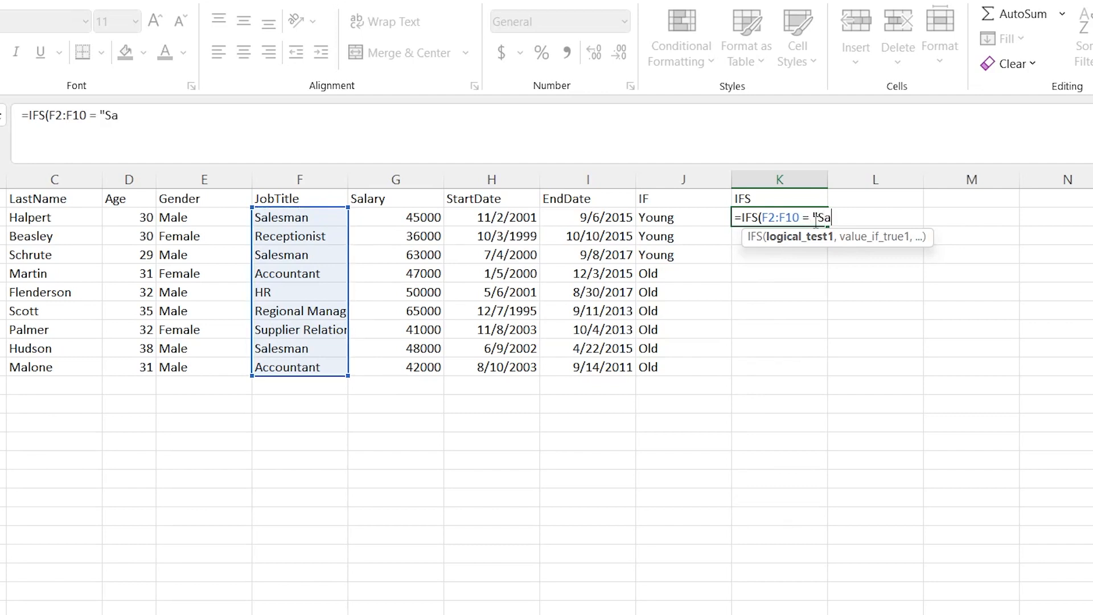
type("lesman\", \"Sale")
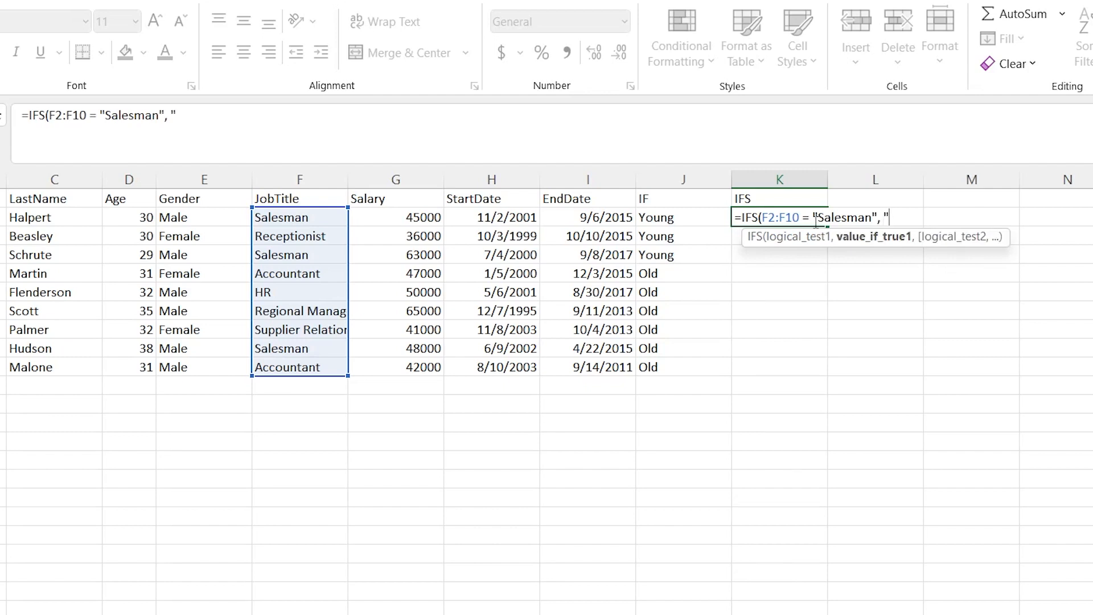
type("s")
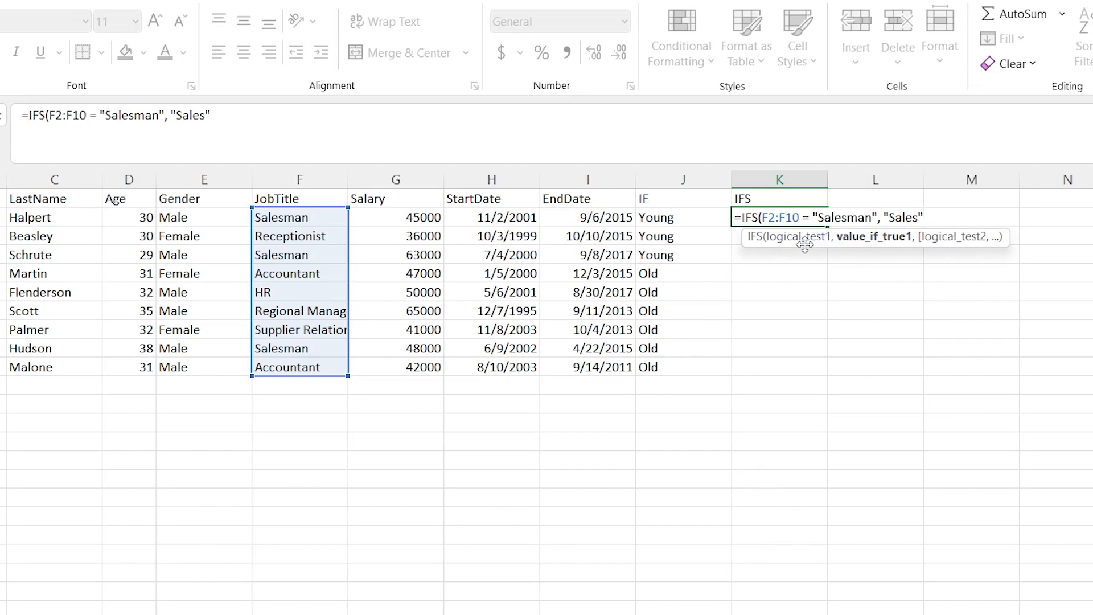
left_click_drag(762, 218, 878, 219)
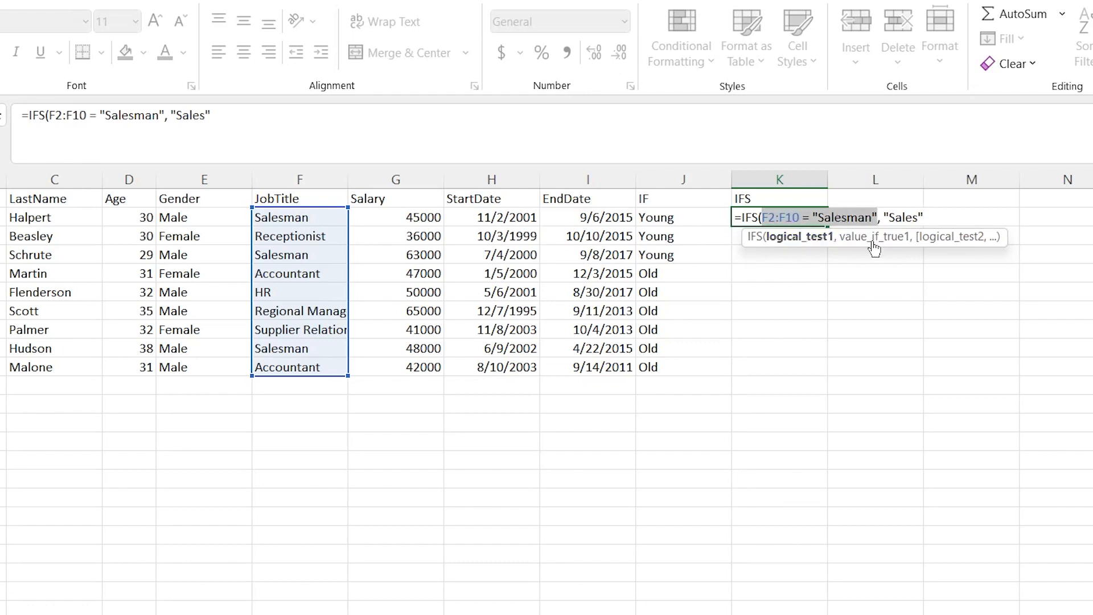
left_click(924, 218)
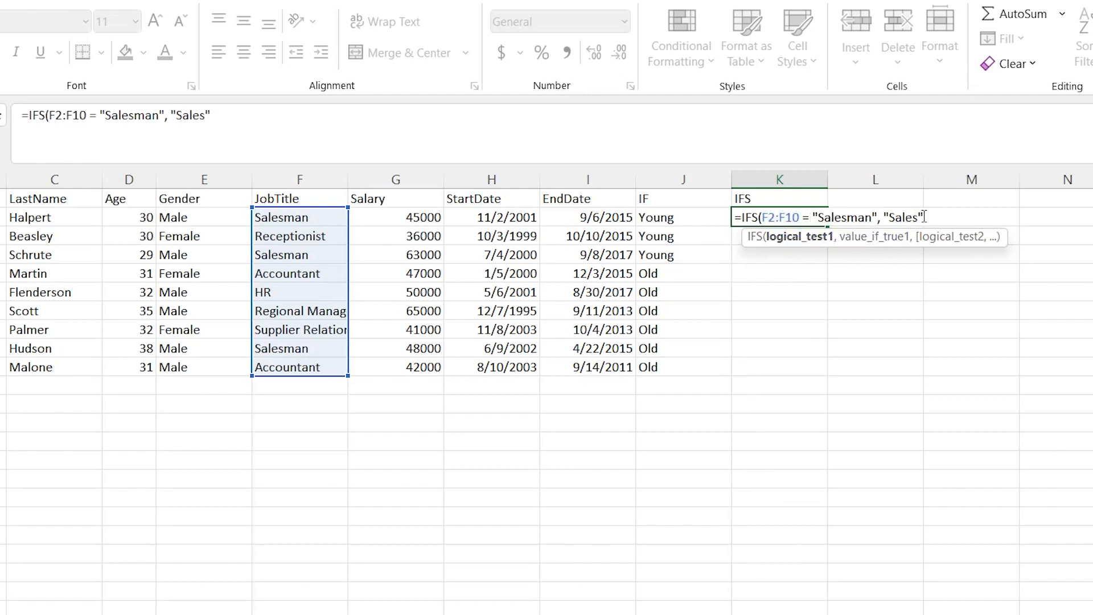
- Add a second test to the IFS formula, F2:F10 = "HR", that returns "Fire Immediately"
type(",")
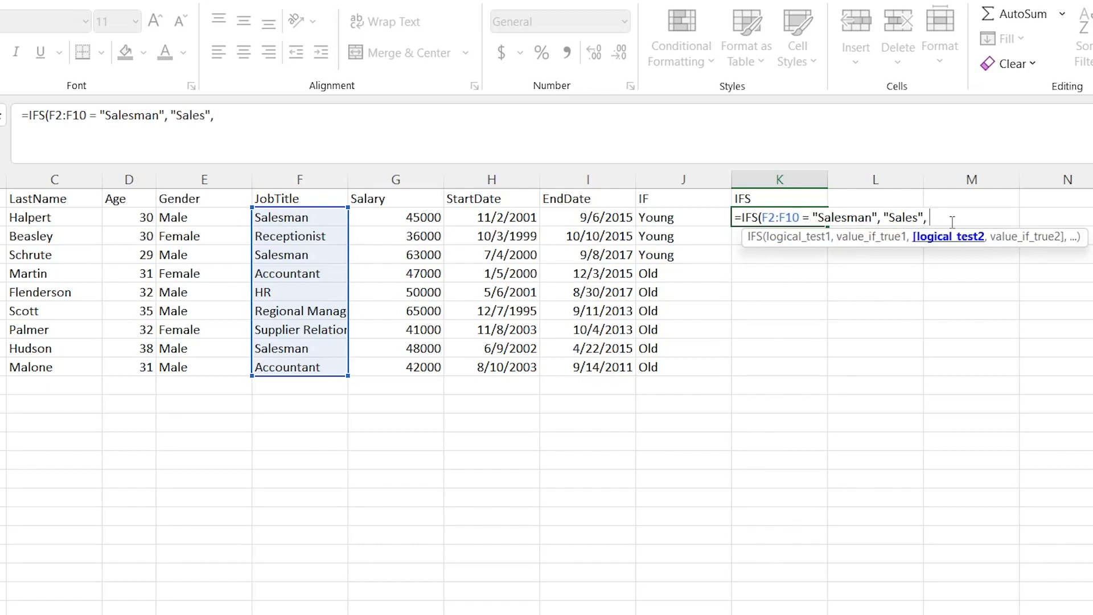
left_click(313, 219)
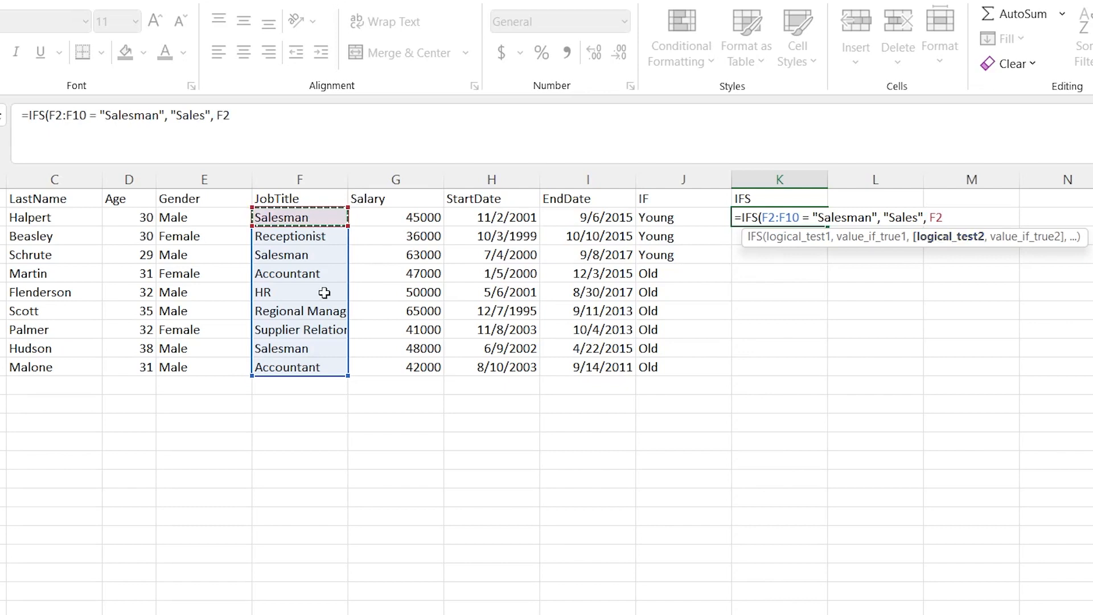
left_click(312, 366, "shift")
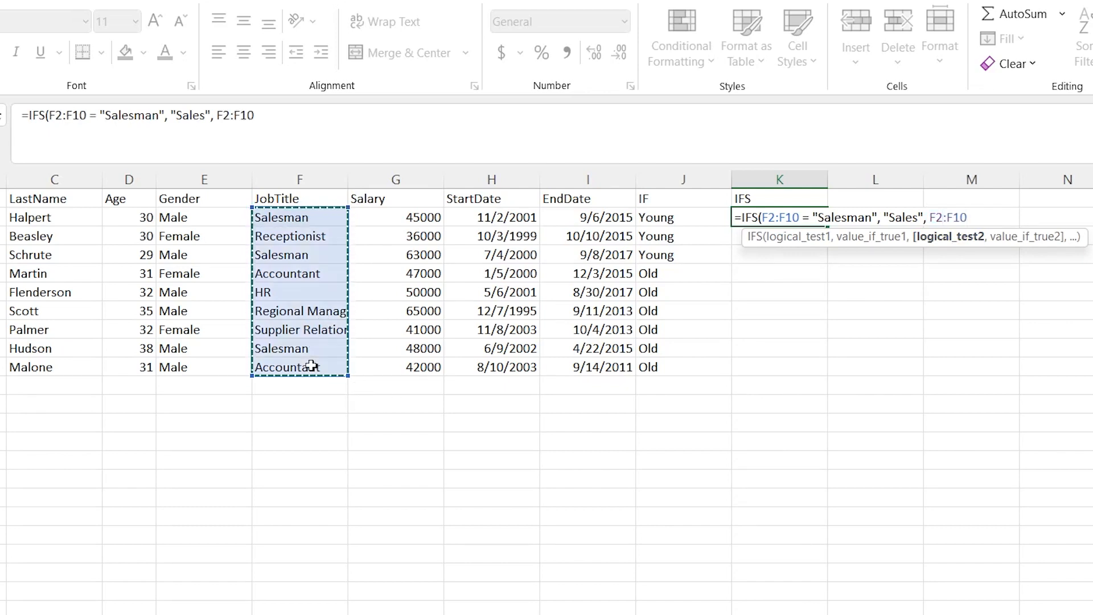
type("= \"HR\"")
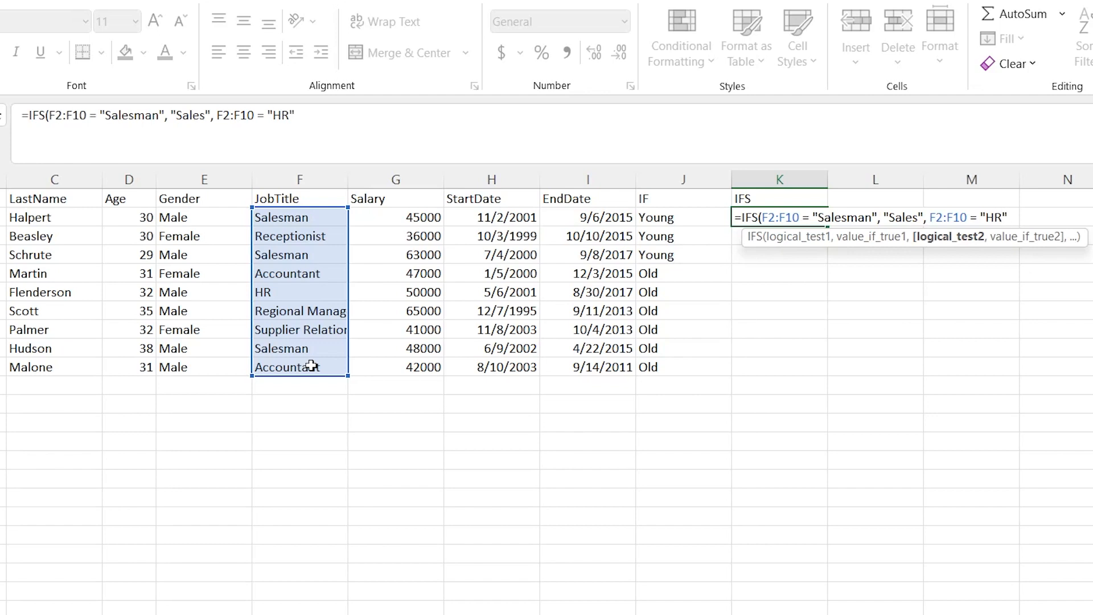
type(", \"Fire")
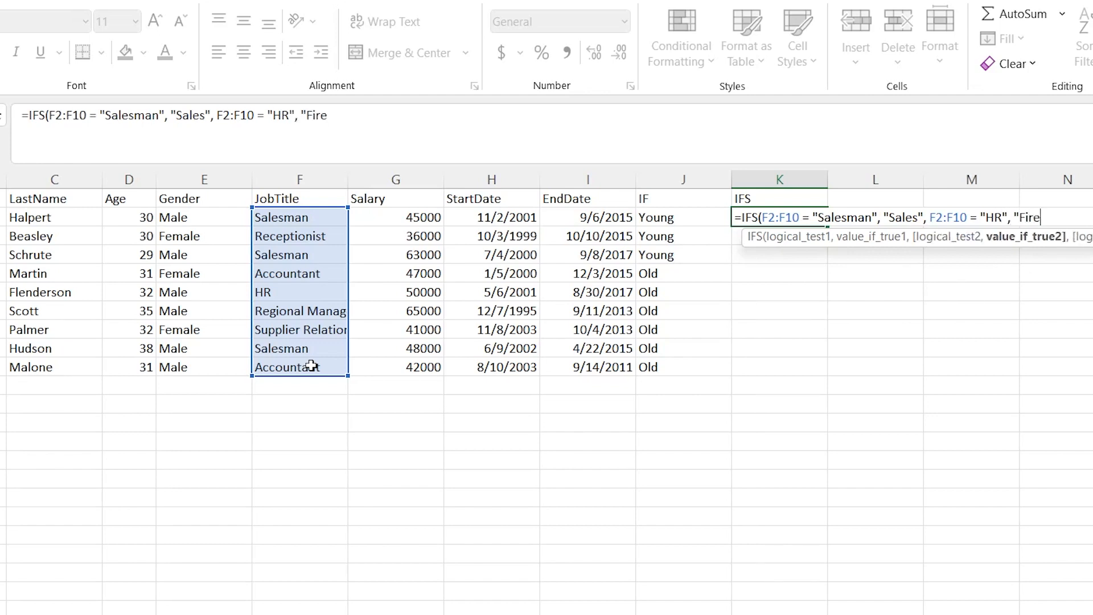
type(" Immediate")
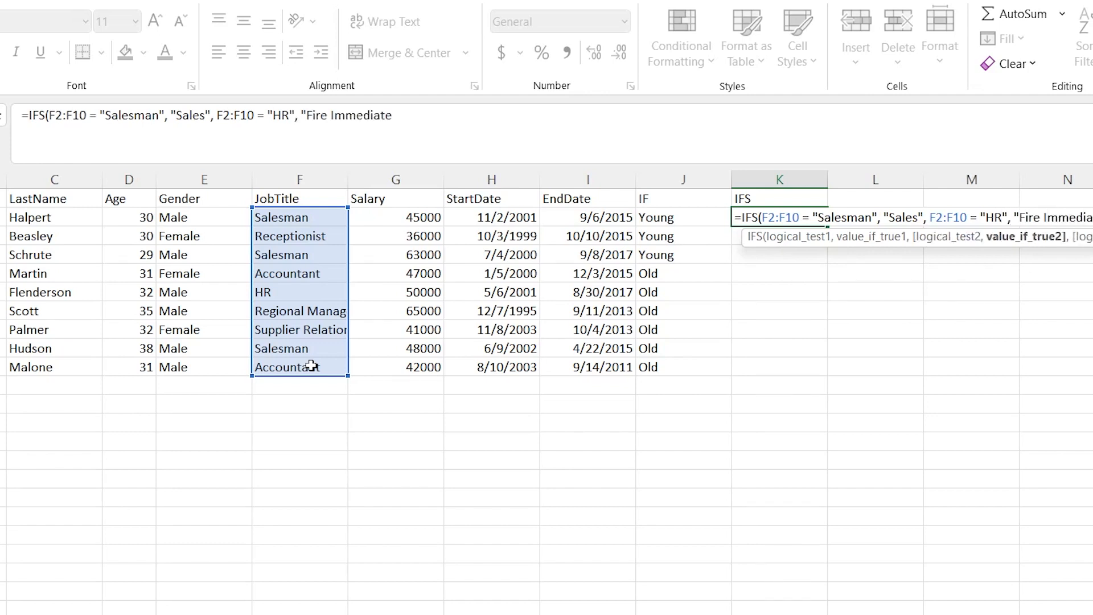
type("ly\",")
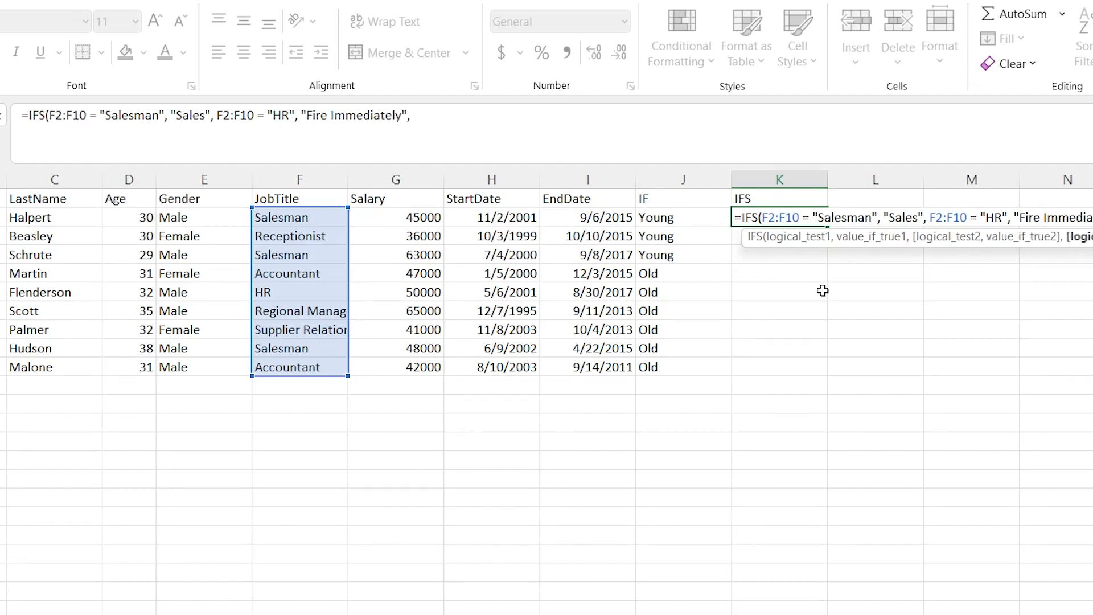
- Complete the IFS formula with the test F2:F10 = "Regional Manager" returning "Give Christmas Bonus", and widen column K to fit the results
left_click(300, 216)
left_click_drag(316, 376, 313, 367)
type("=")
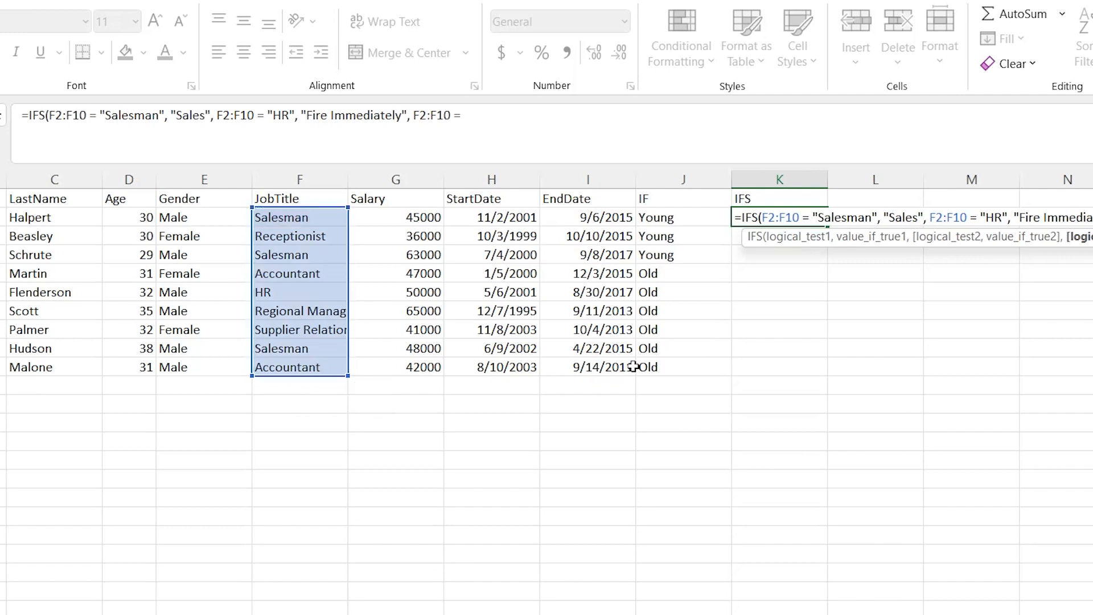
type(" \"Regon")
key("BackSpace")
key("BackSpace")
type("ional Manager\", ")
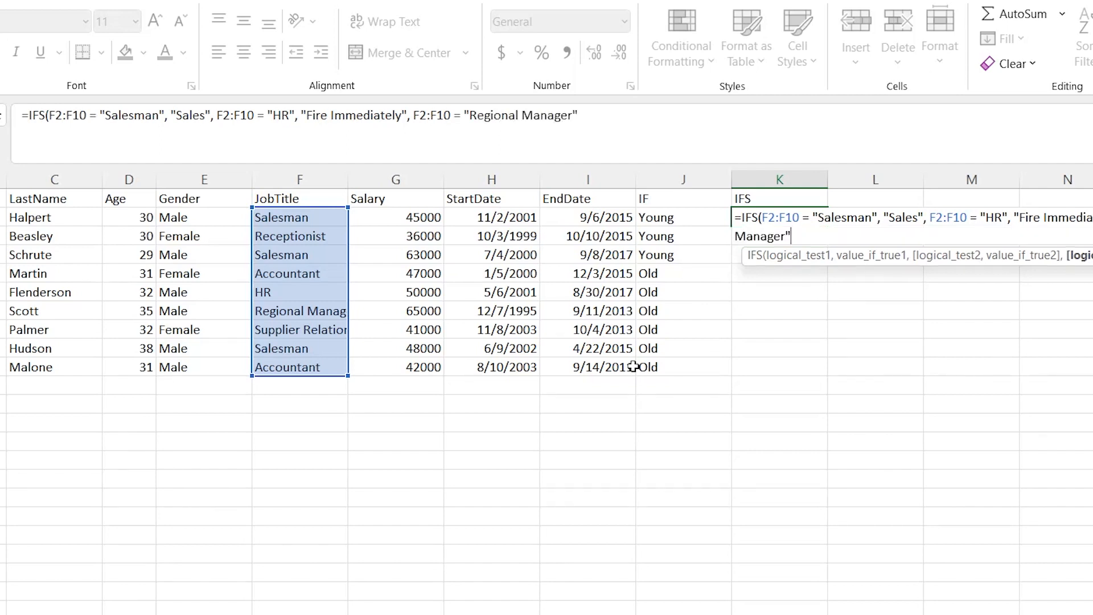
type("\"Give Chris")
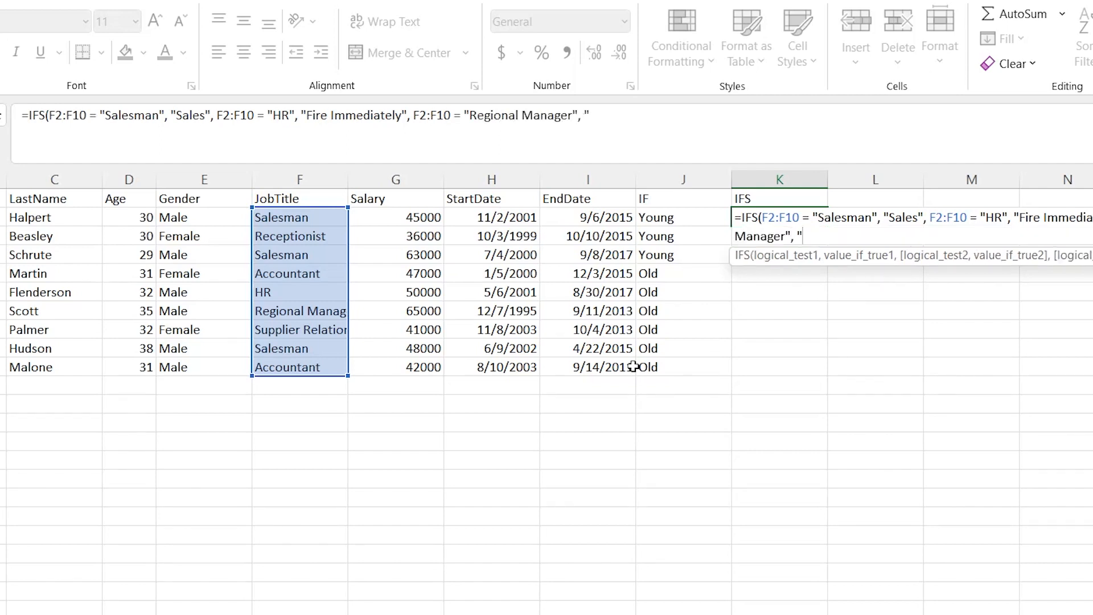
type("tma")
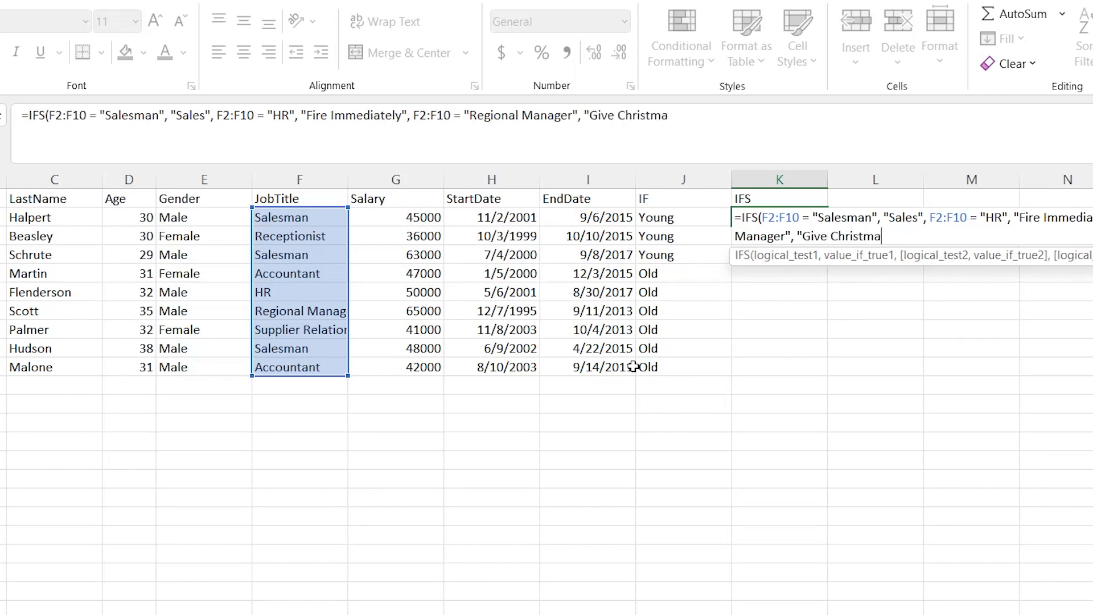
type("s Bonus\")")
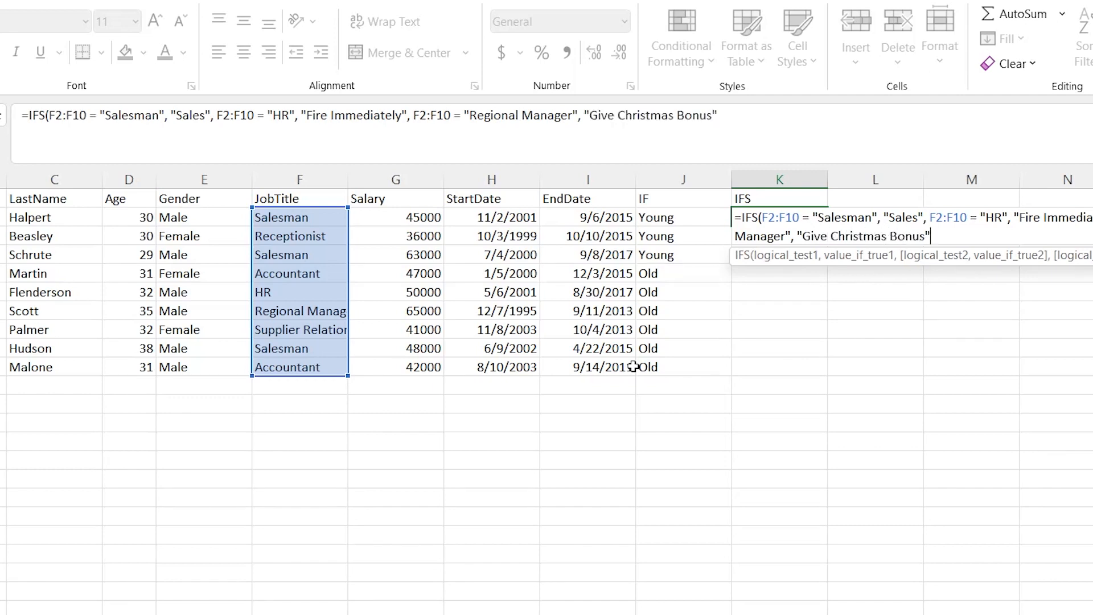
key("Return")
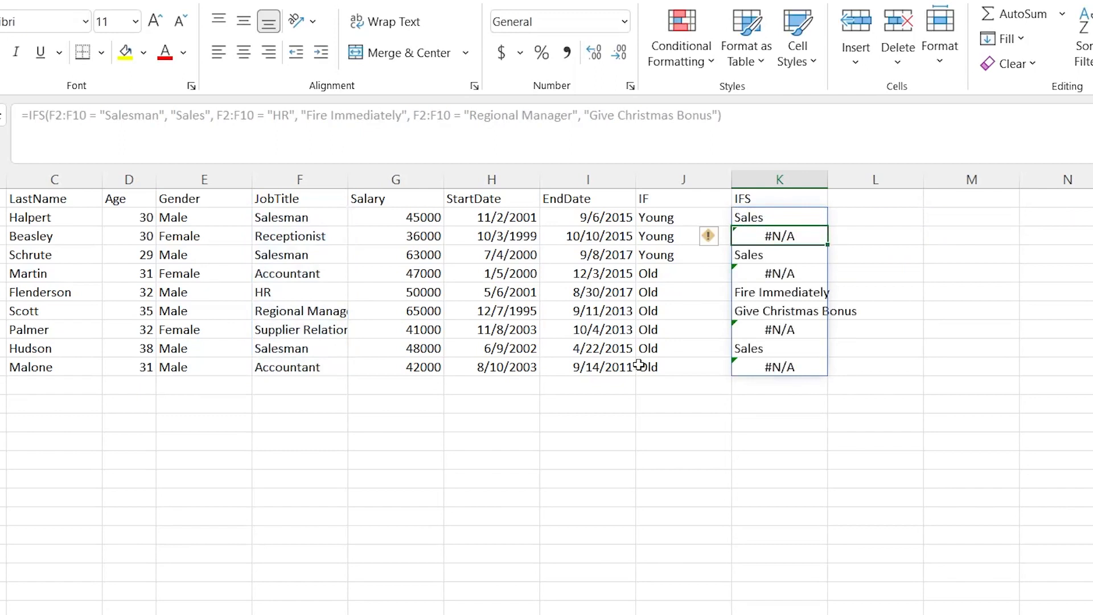
left_click(894, 295)
left_click_drag(834, 186, 865, 184)
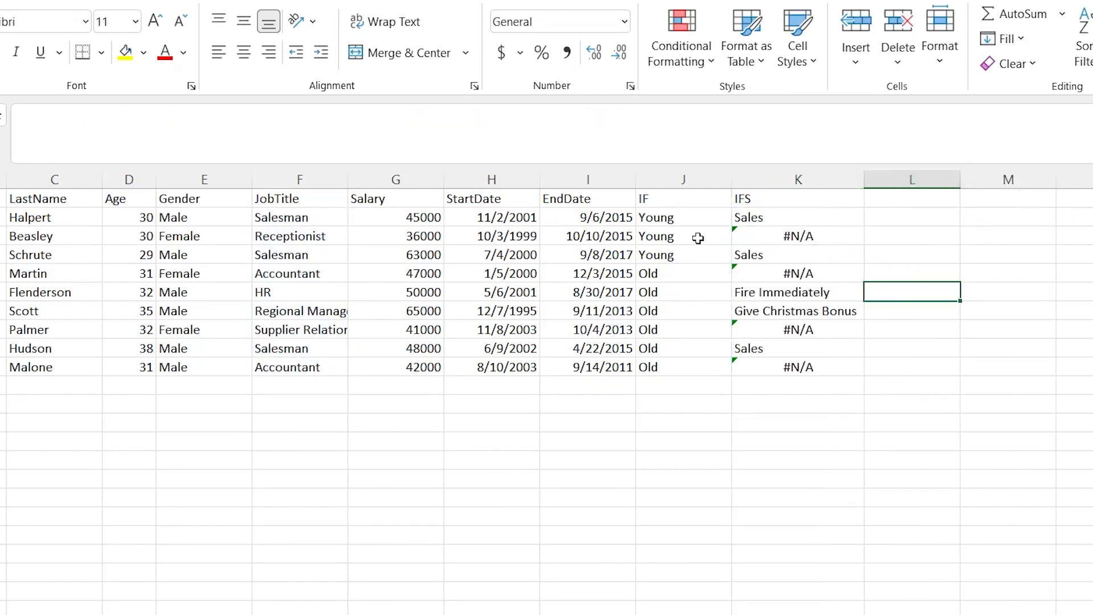
- Review the IF formula in J2 for comparison, and check the IFS results in column K against the job titles in column F
left_click(679, 236)
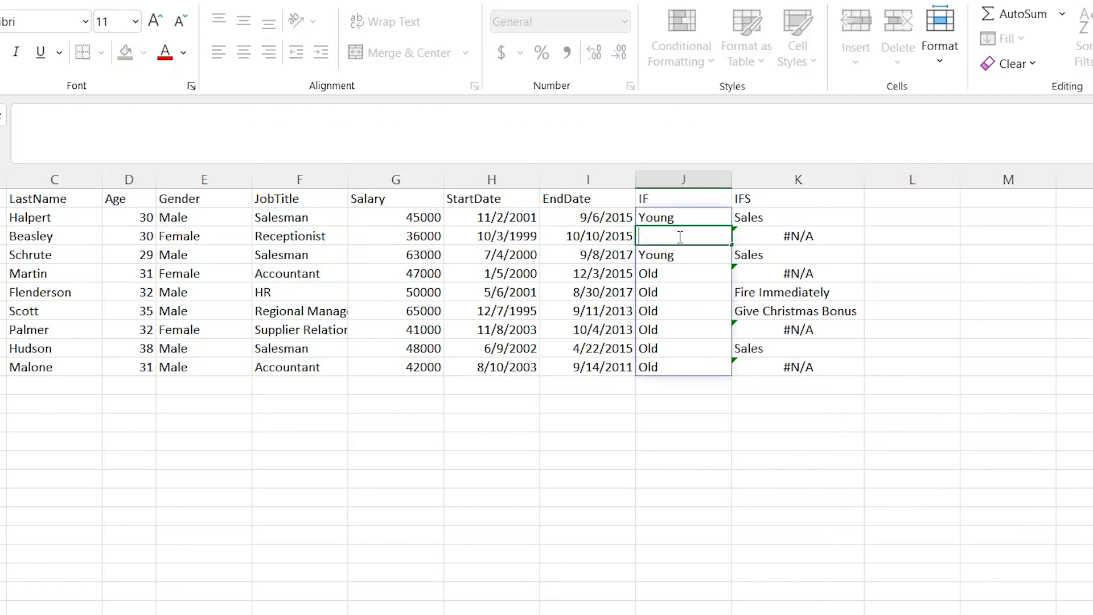
double_click(689, 215)
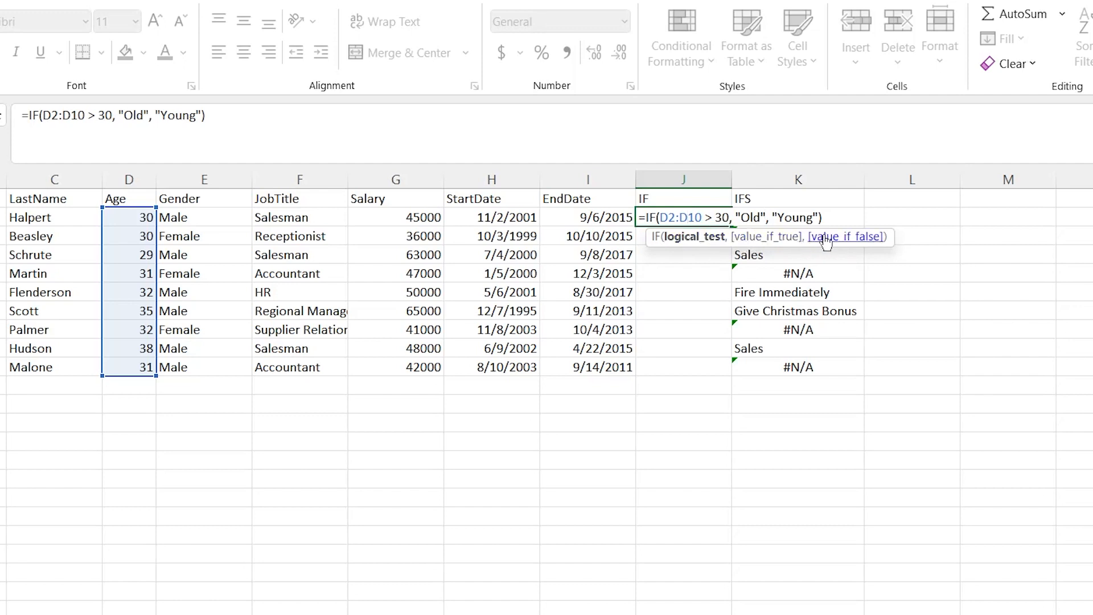
left_click(918, 210)
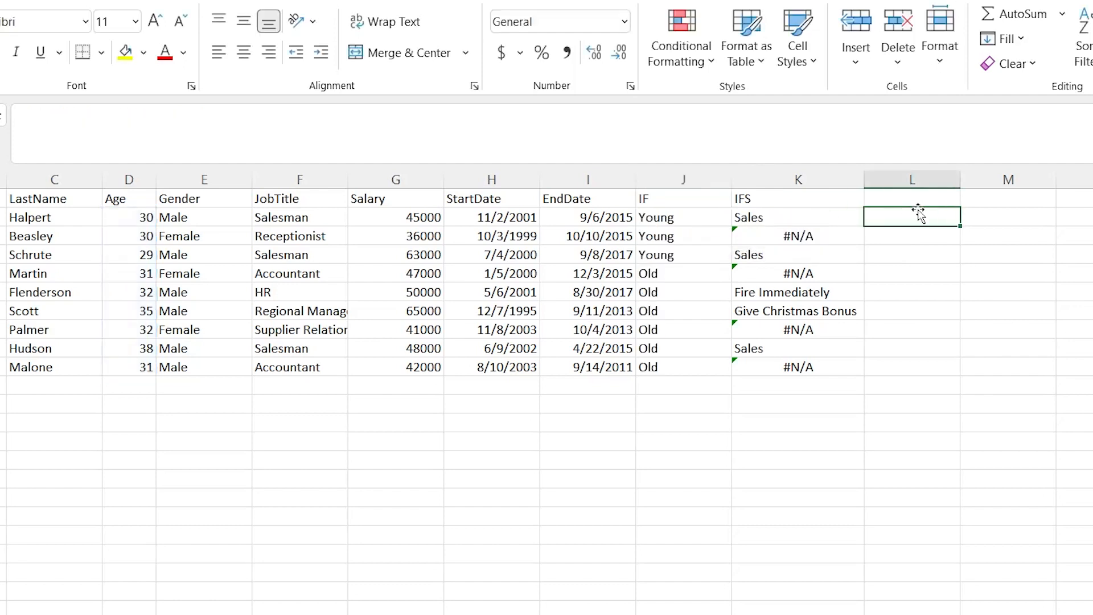
left_click(809, 235)
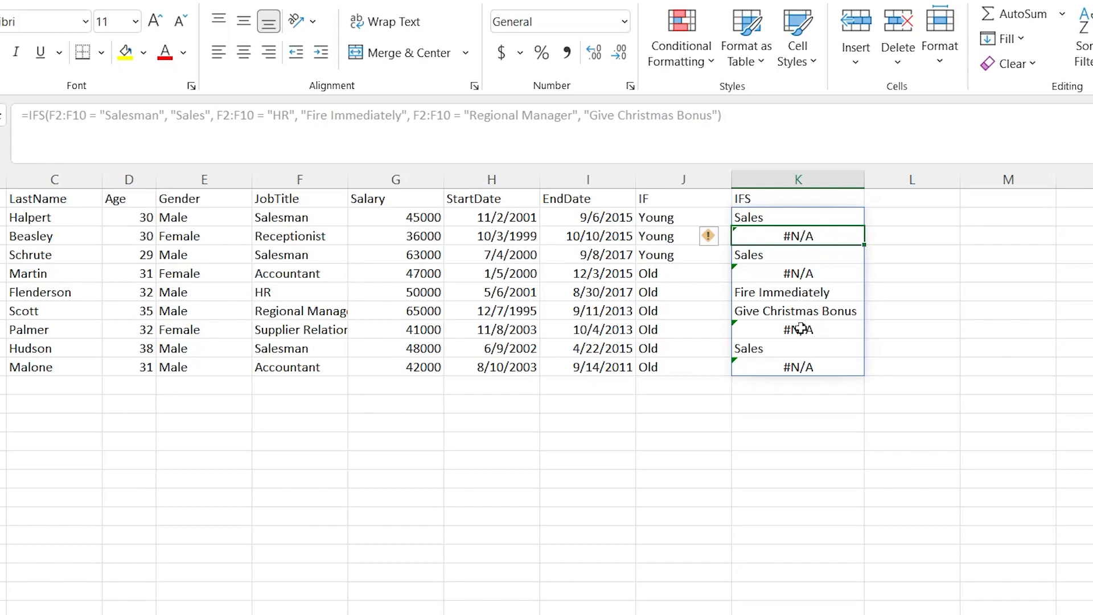
left_click_drag(801, 329, 788, 370)
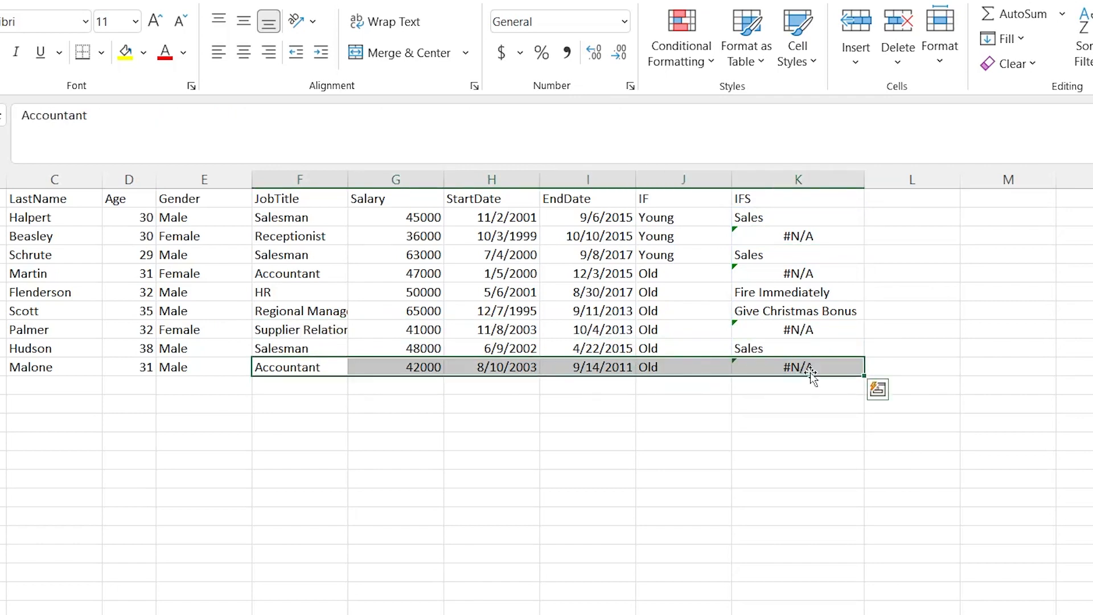
left_click_drag(801, 352, 335, 346)
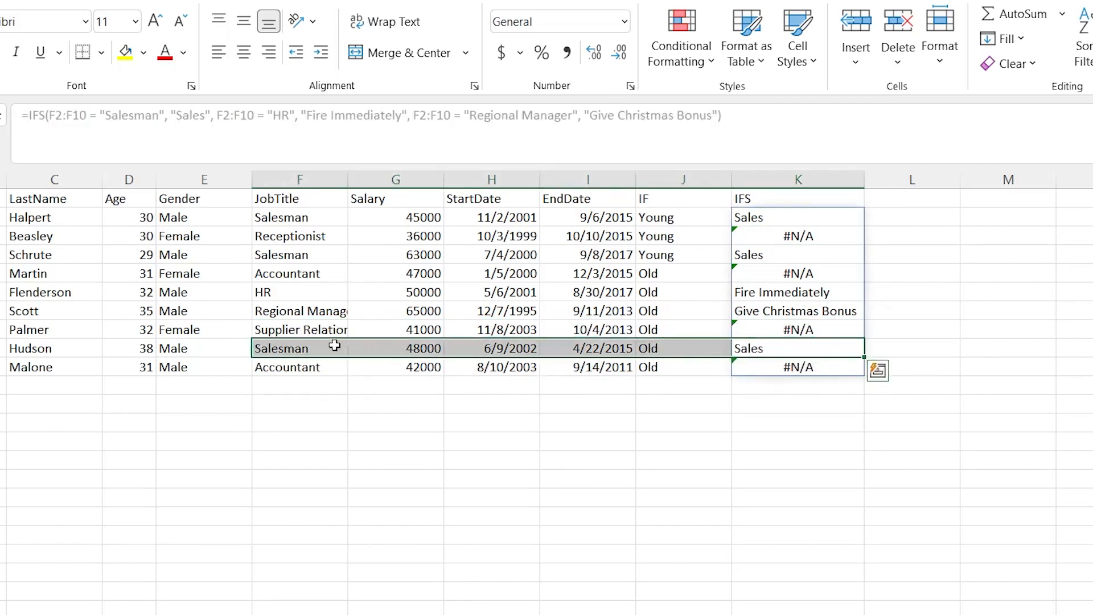
left_click(606, 397)
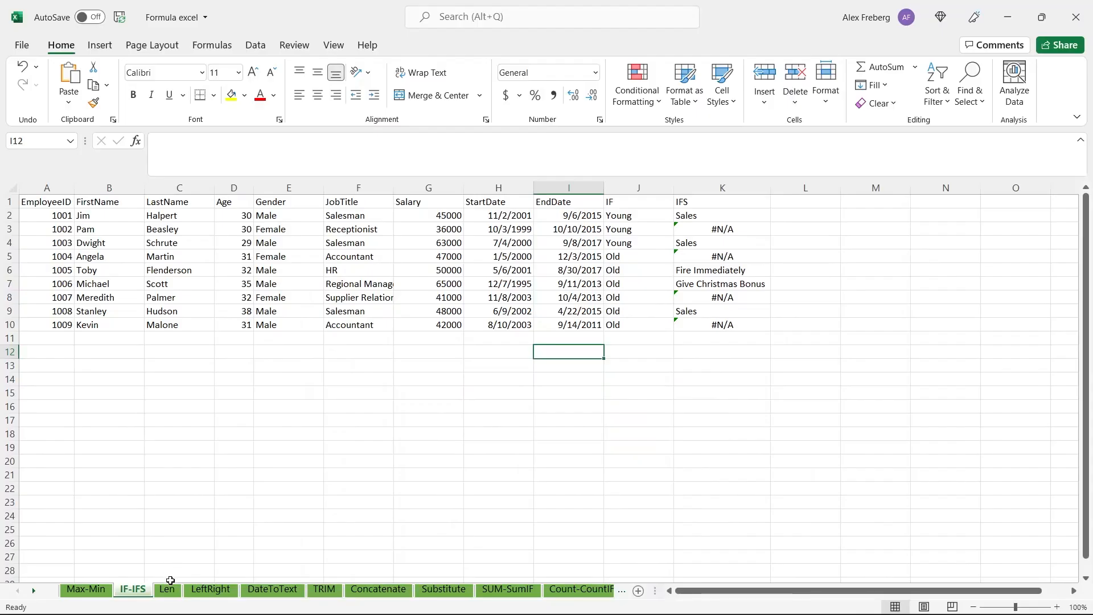
- Open the Len sheet and widen column A to fit the EmployeeID header
left_click(167, 589)
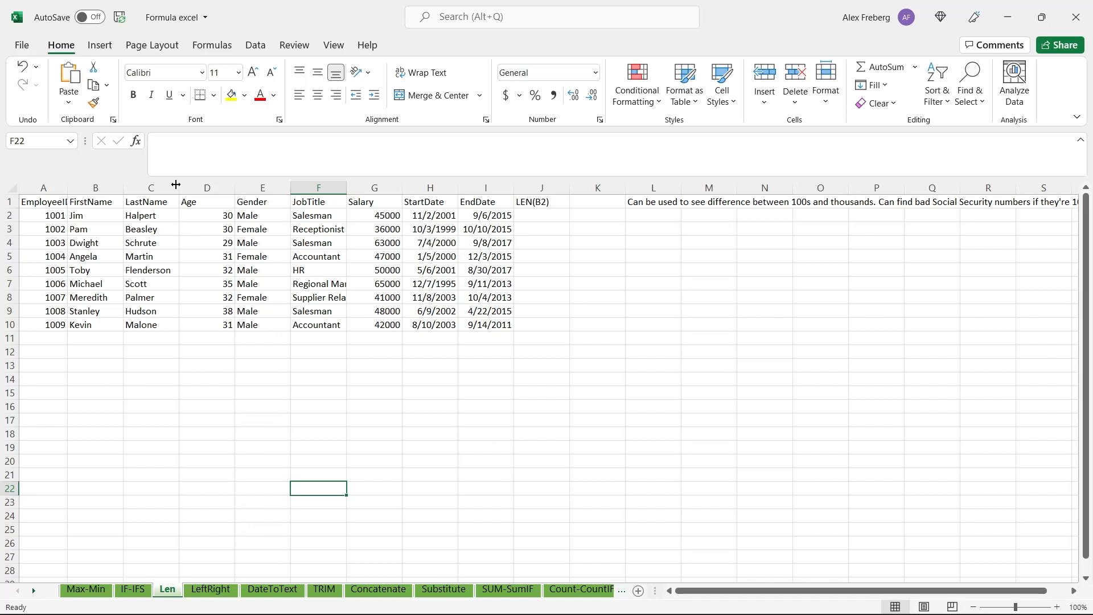
left_click_drag(66, 188, 73, 188)
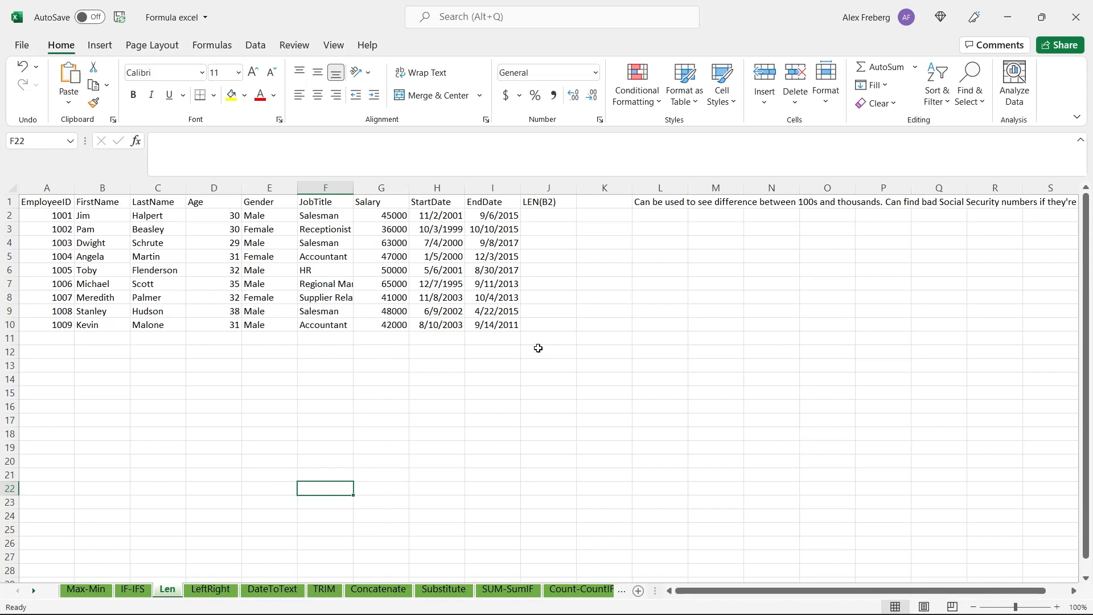
left_click(658, 201)
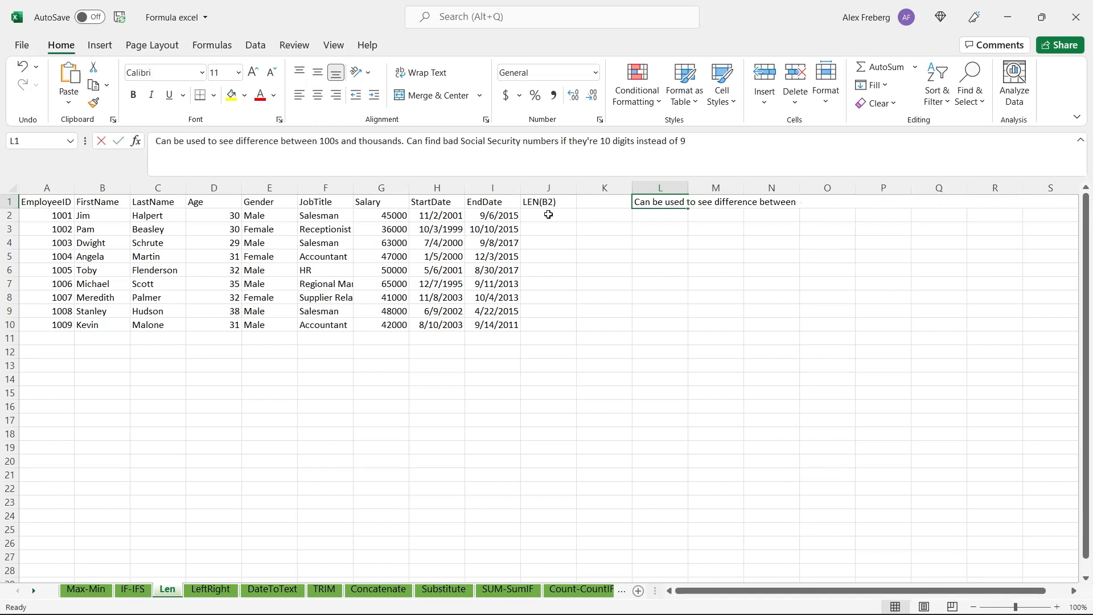
type("=")
key("Tab")
key("ctrl+z")
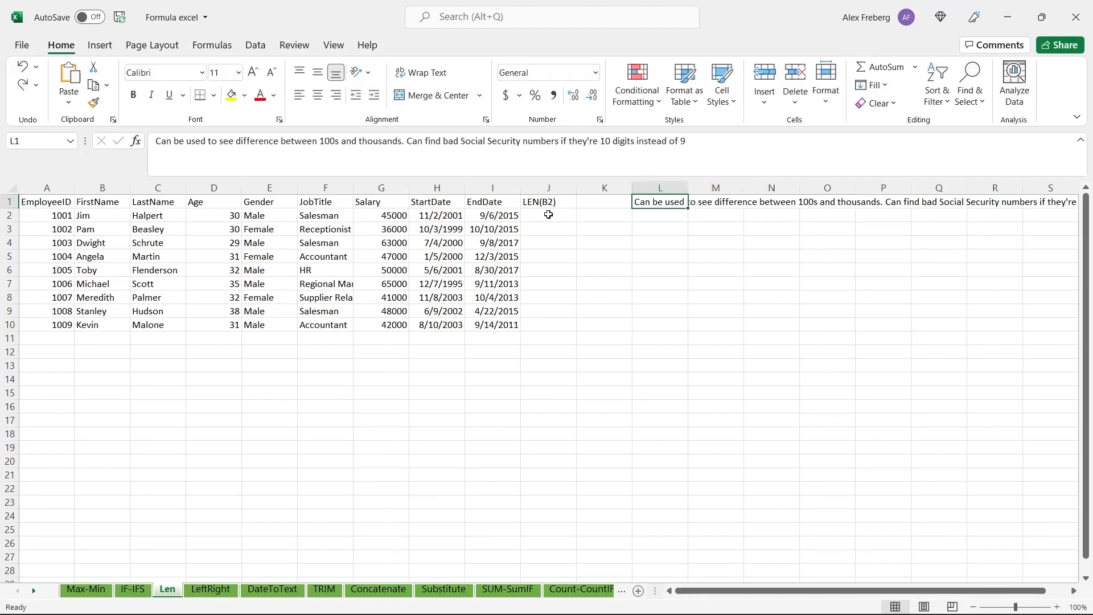
- Enter =LEN(C2:C10) in J2 to count the characters in every last name
left_click(546, 217)
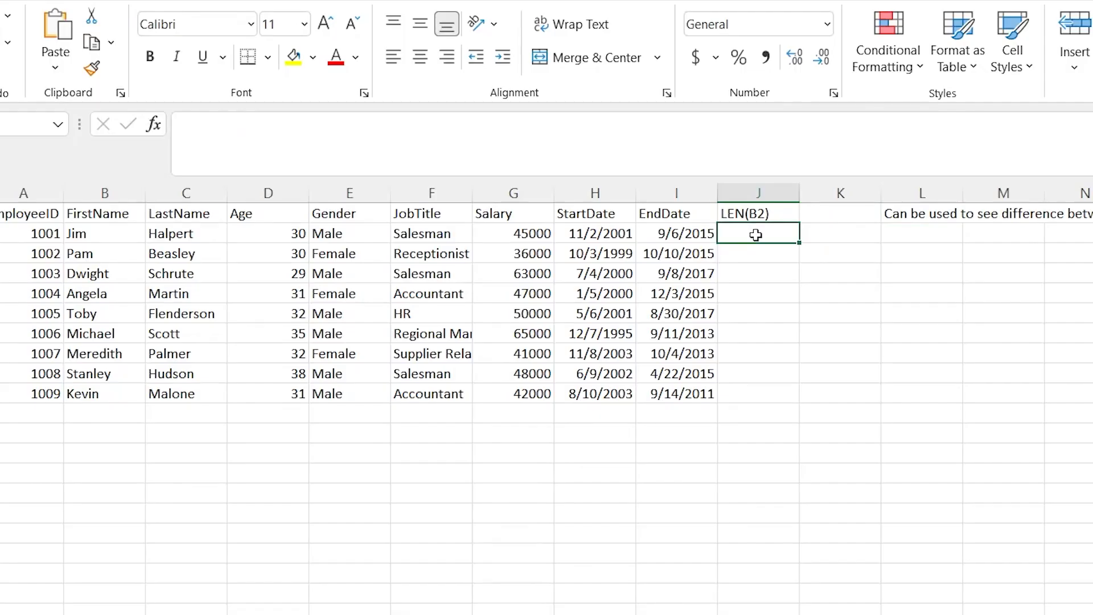
type("=LEN")
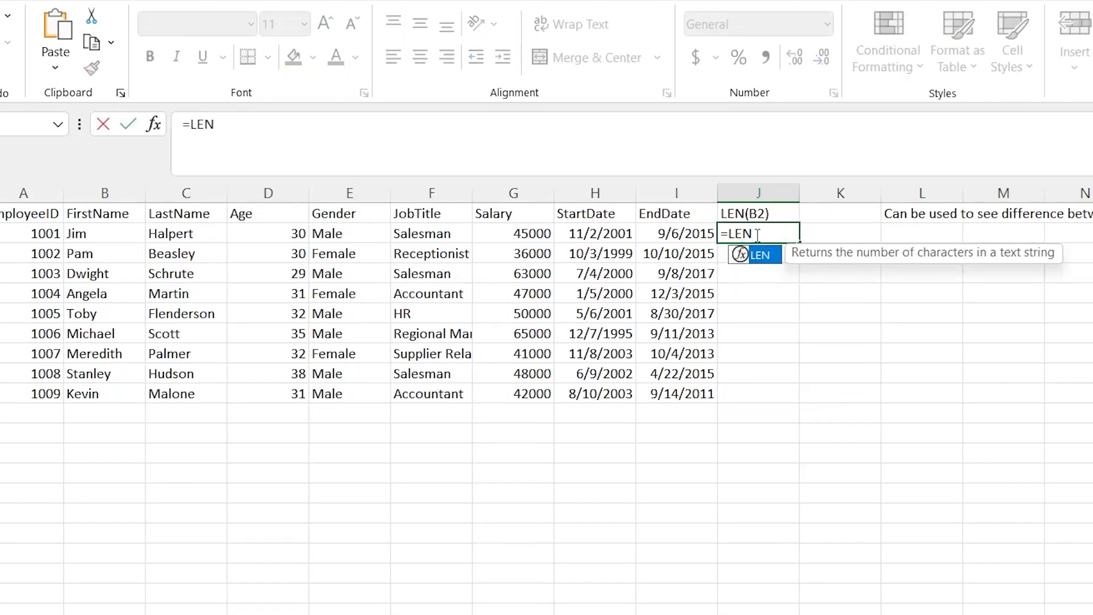
type("(")
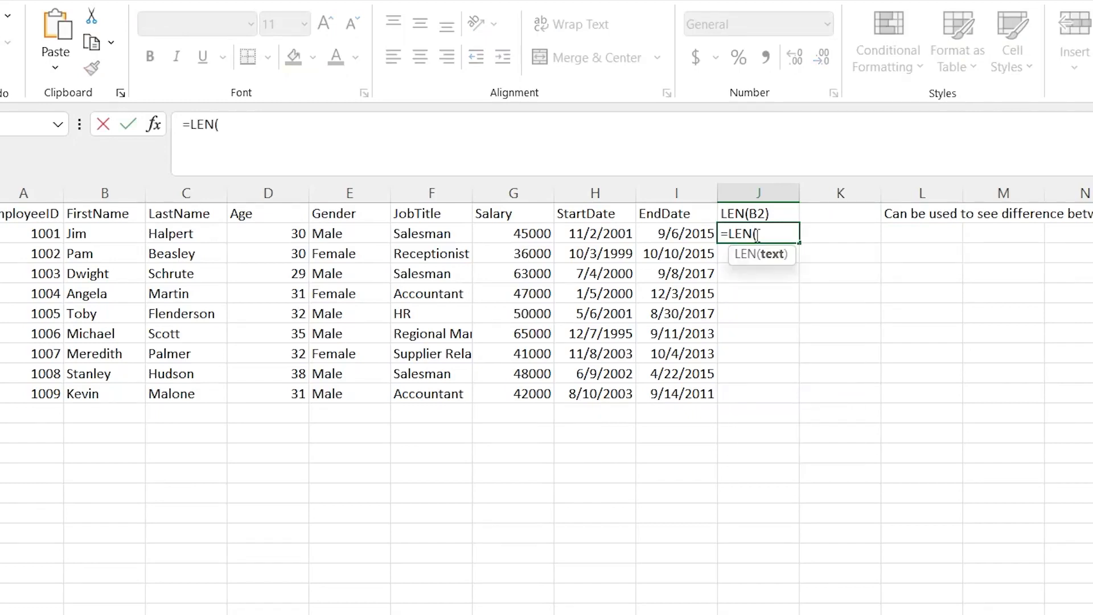
key("BackSpace")
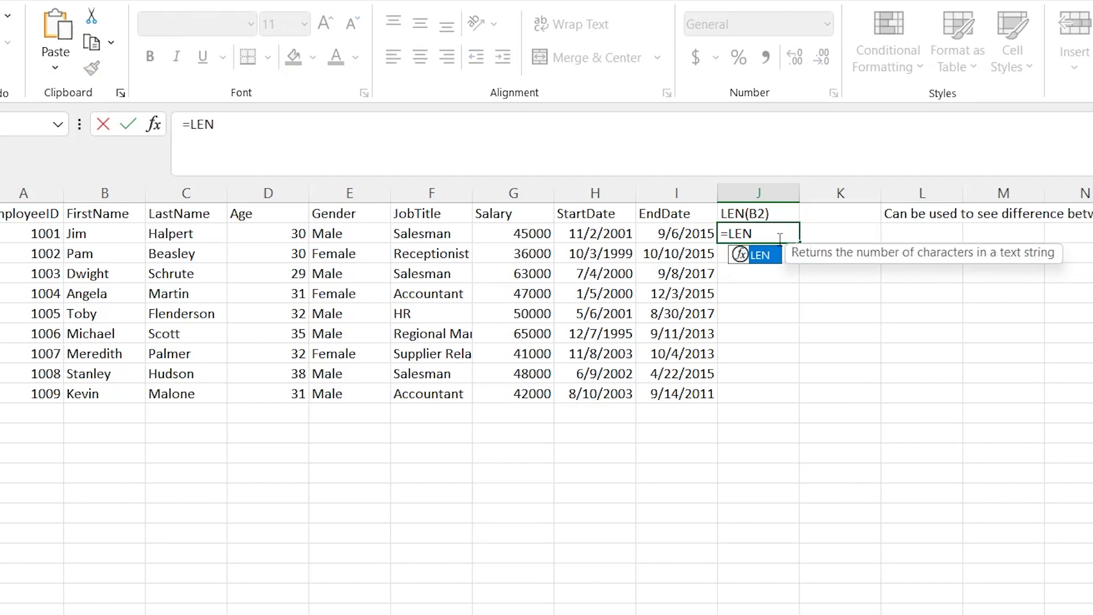
type("(")
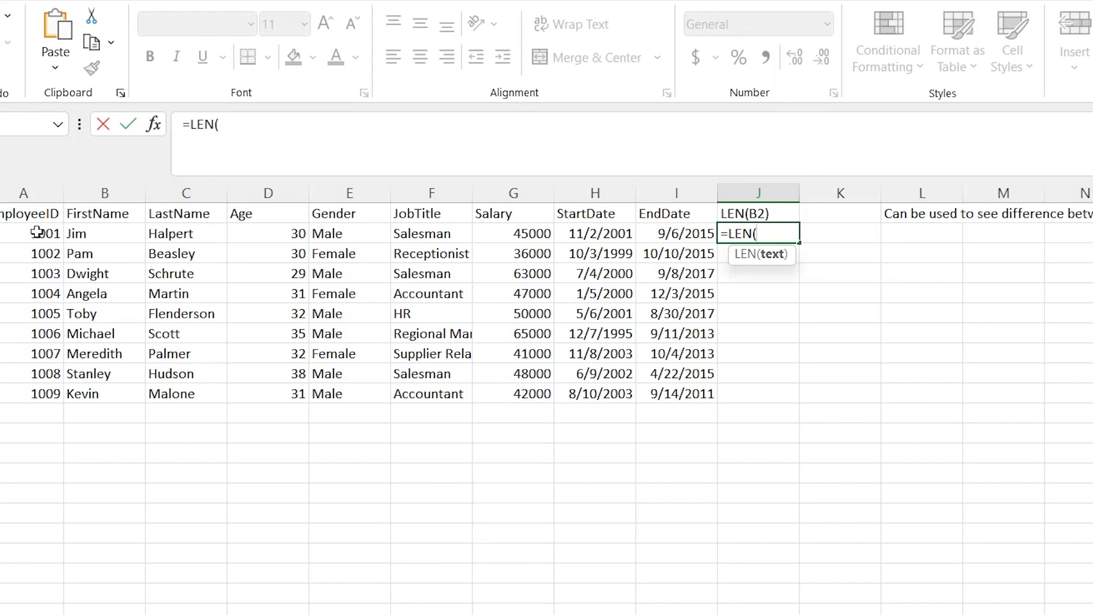
left_click(219, 234)
left_click(205, 393, "shift")
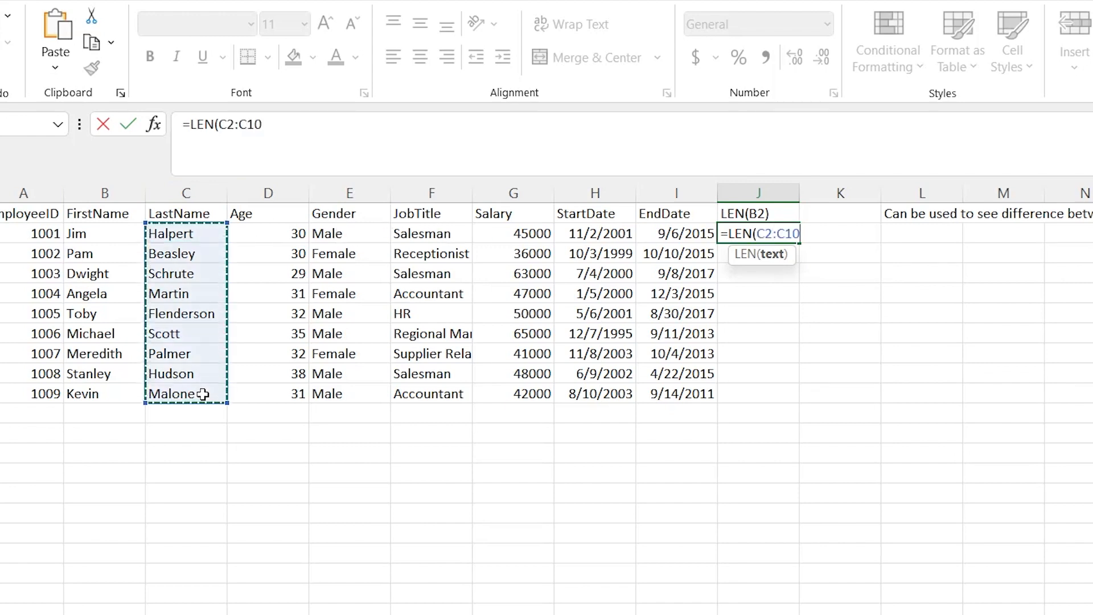
type(")")
key("Return")
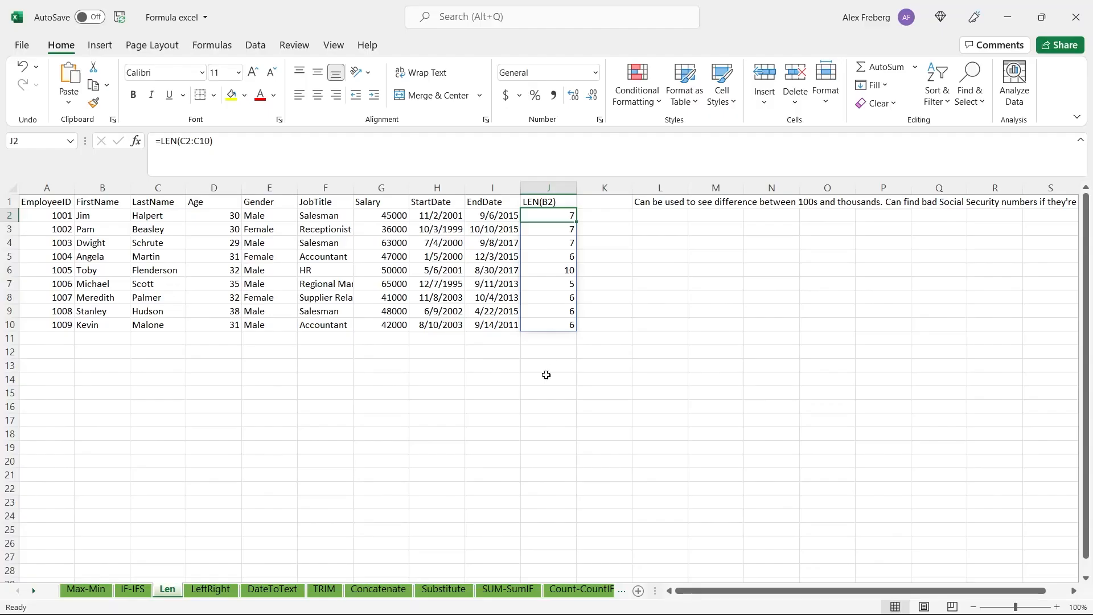
left_click(754, 468)
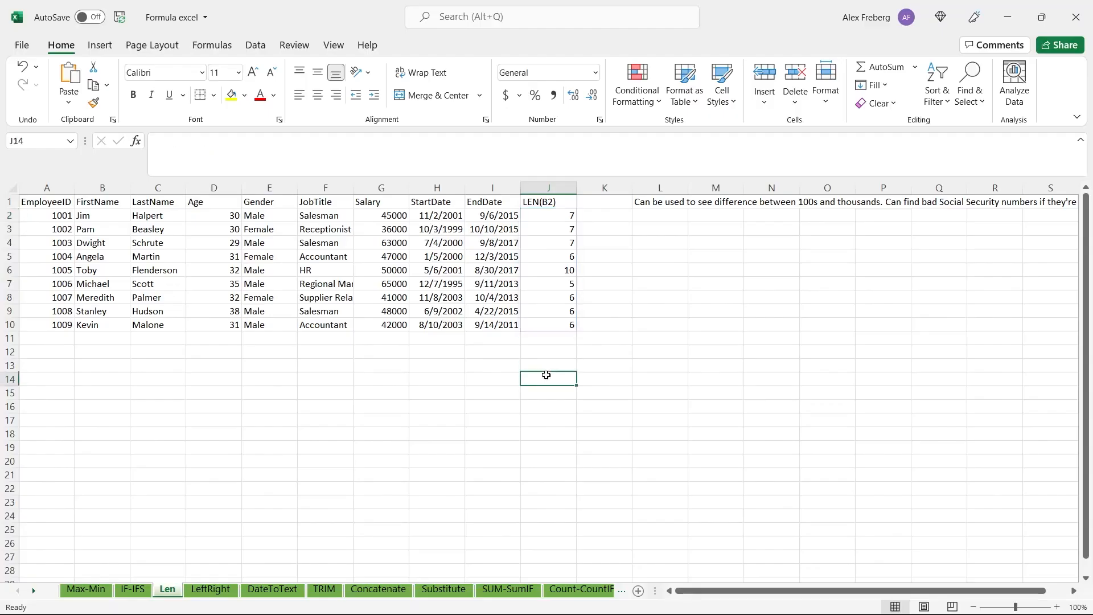
- Open the LeftRight sheet and select K2, the first cell under the Left header
left_click(211, 589)
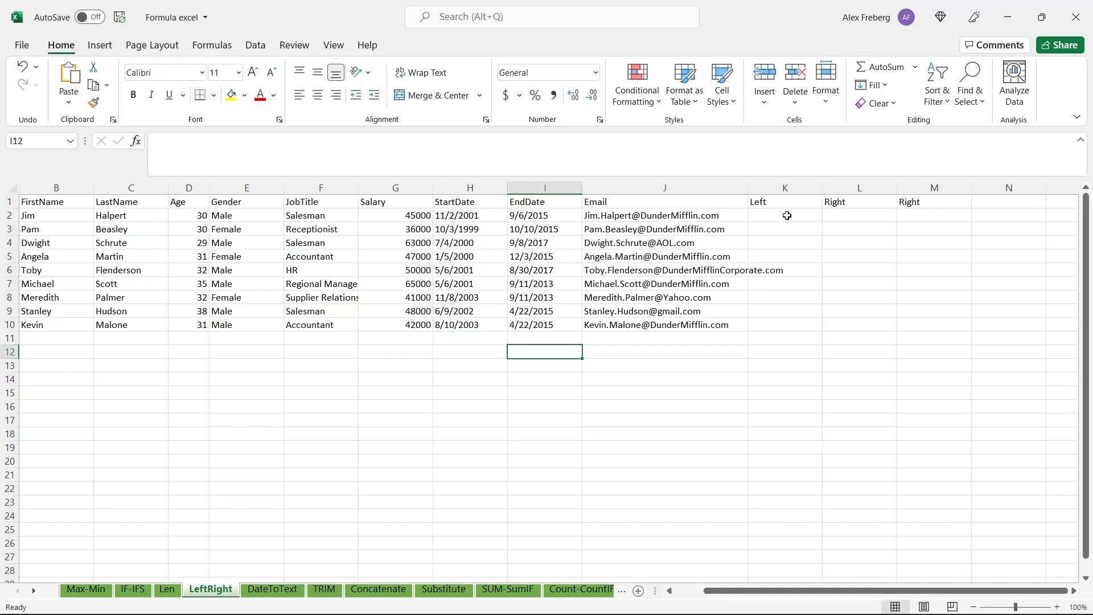
left_click(787, 216)
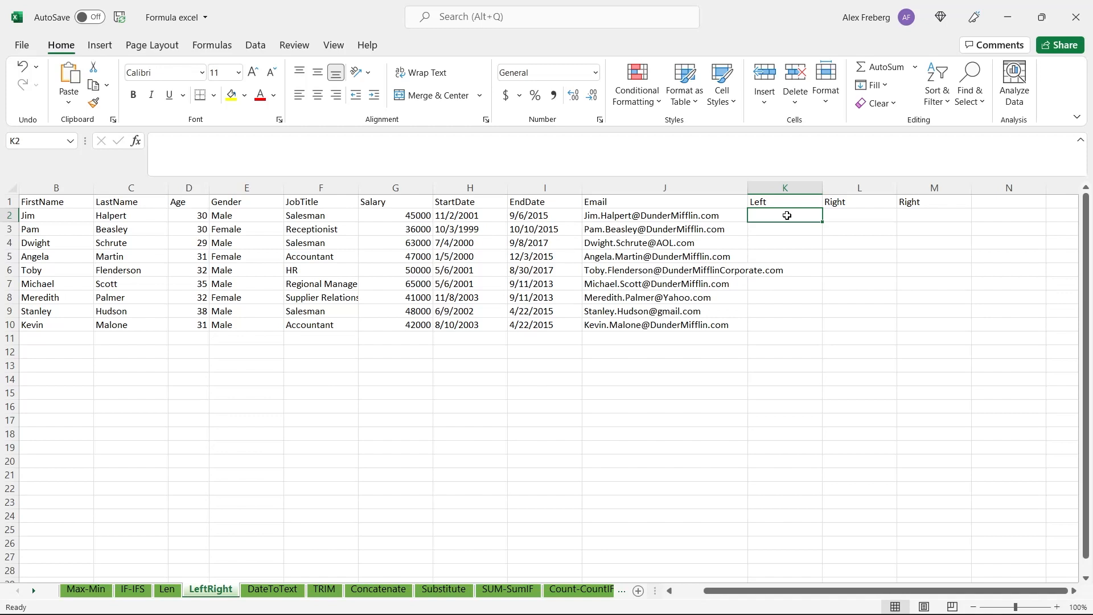
type("=subs")
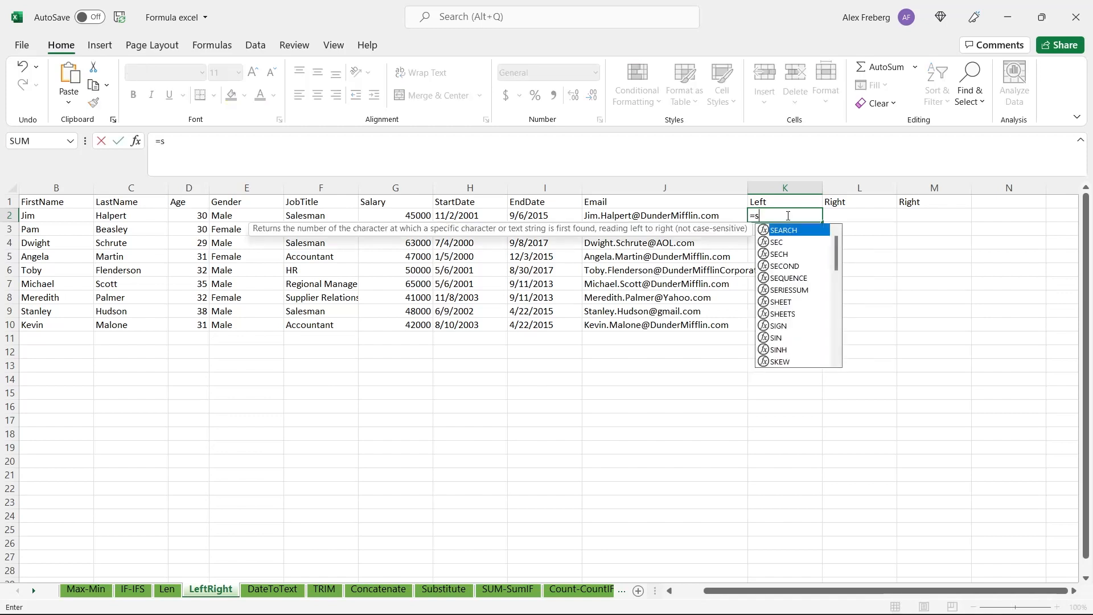
key("BackSpace")
key("BackSpace")
key("BackSpace")
key("BackSpace")
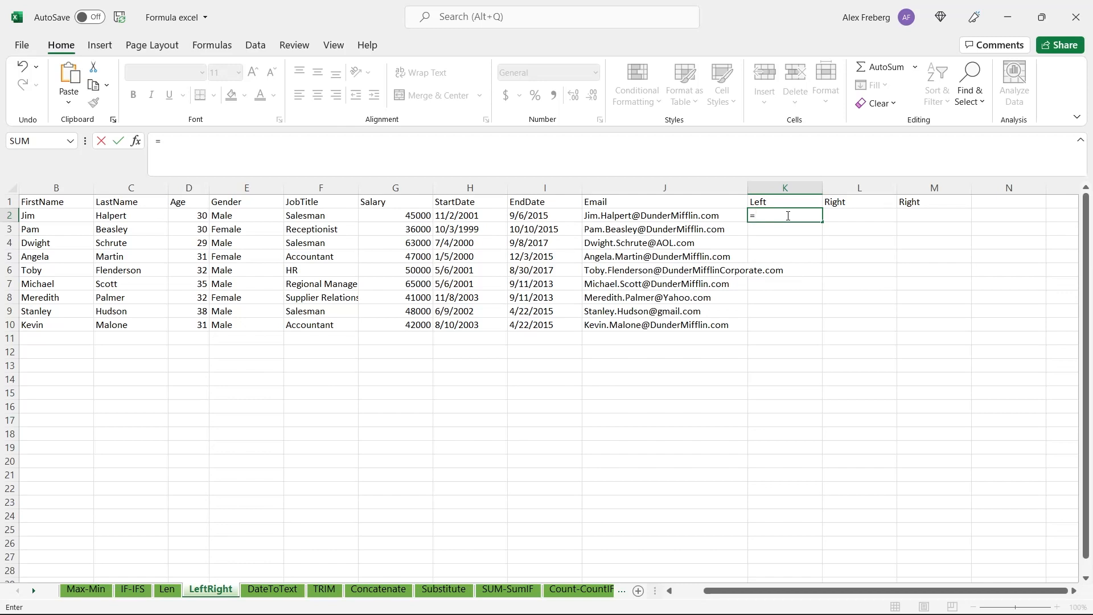
- Enter =LEFT(B2:B10, 3) in K2 to extract the first three characters of each first name, and check the results down the column
type("LE")
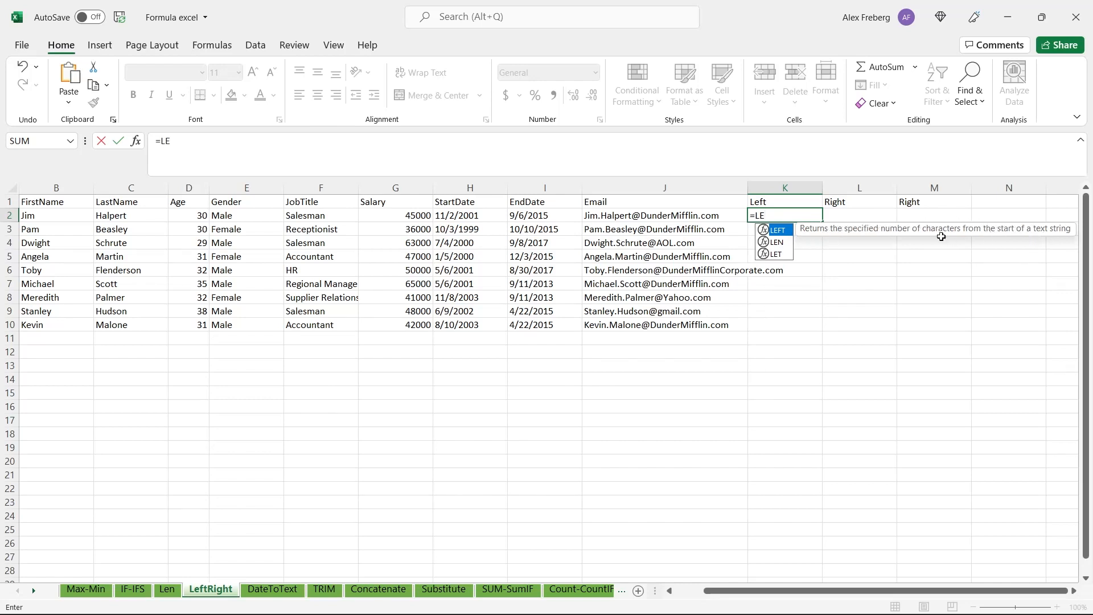
key("Tab")
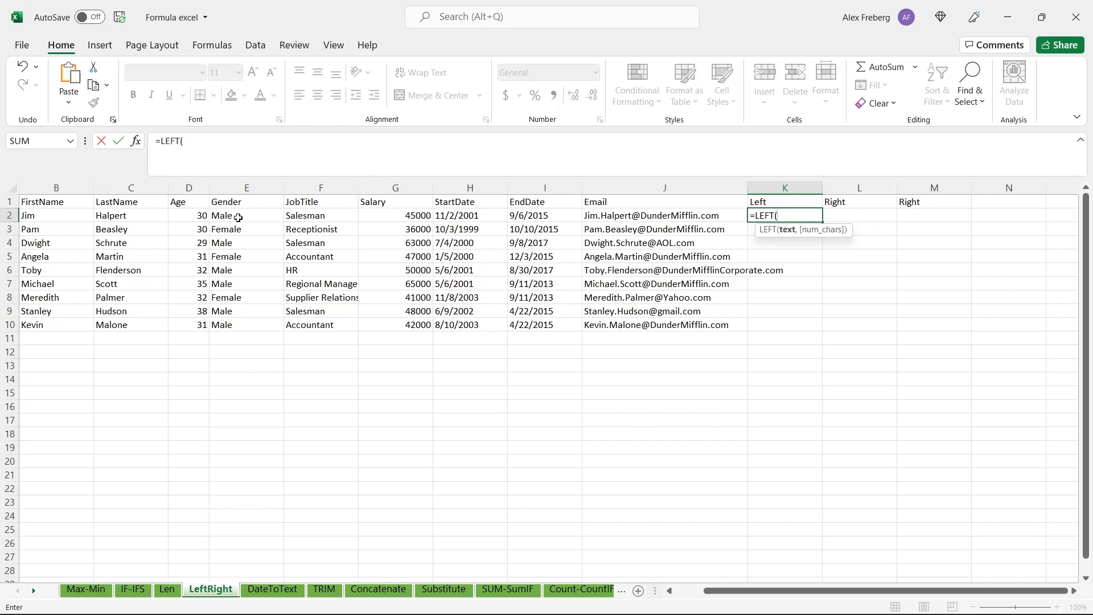
left_click(67, 217)
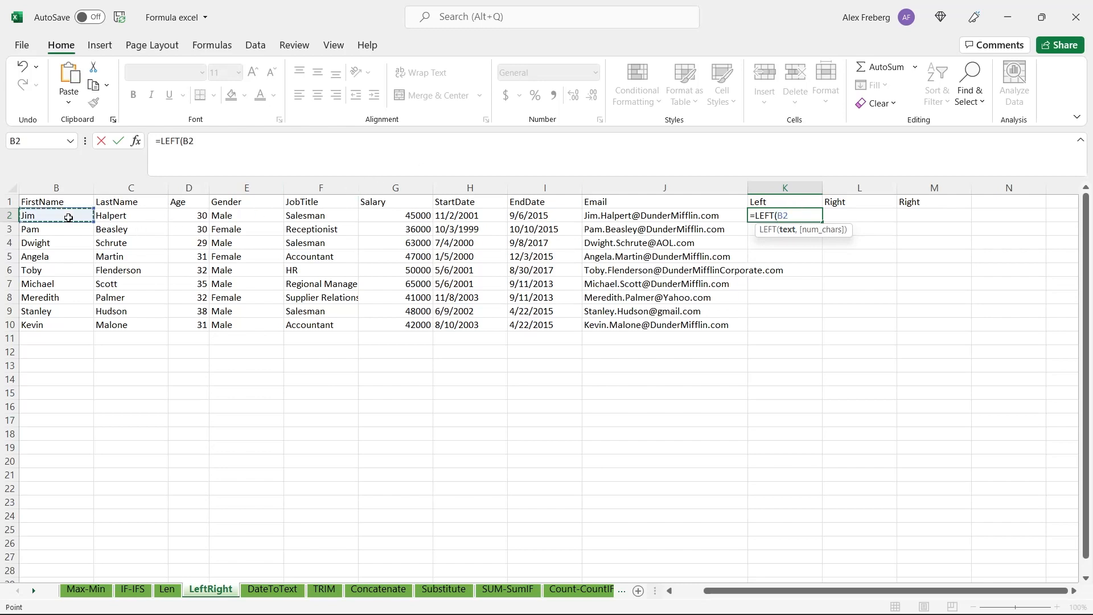
left_click(64, 325, "shift")
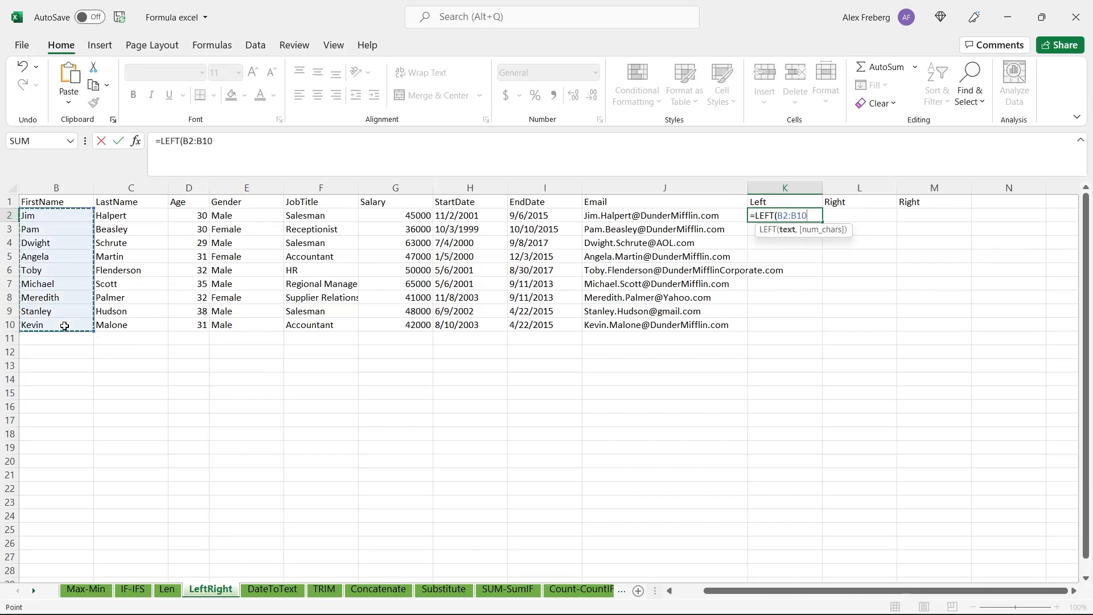
type(",")
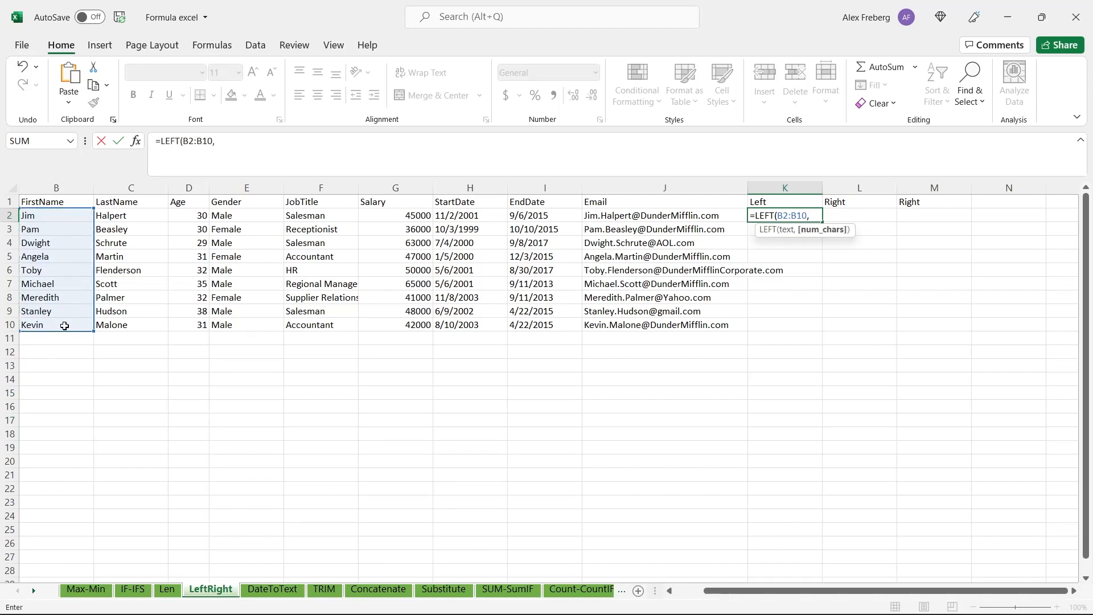
type(" 3)")
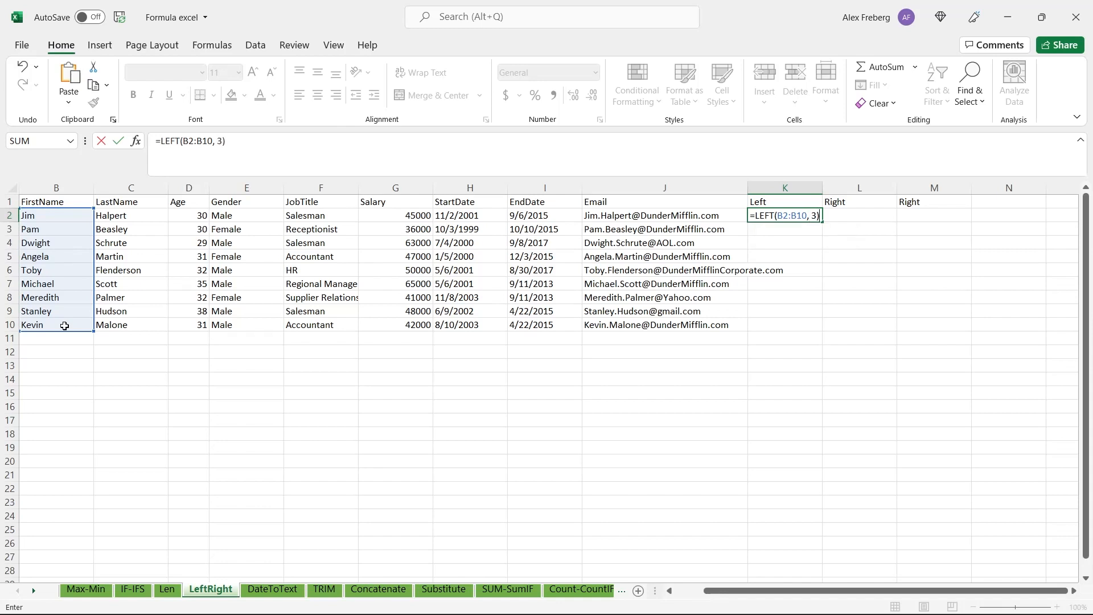
key("Return")
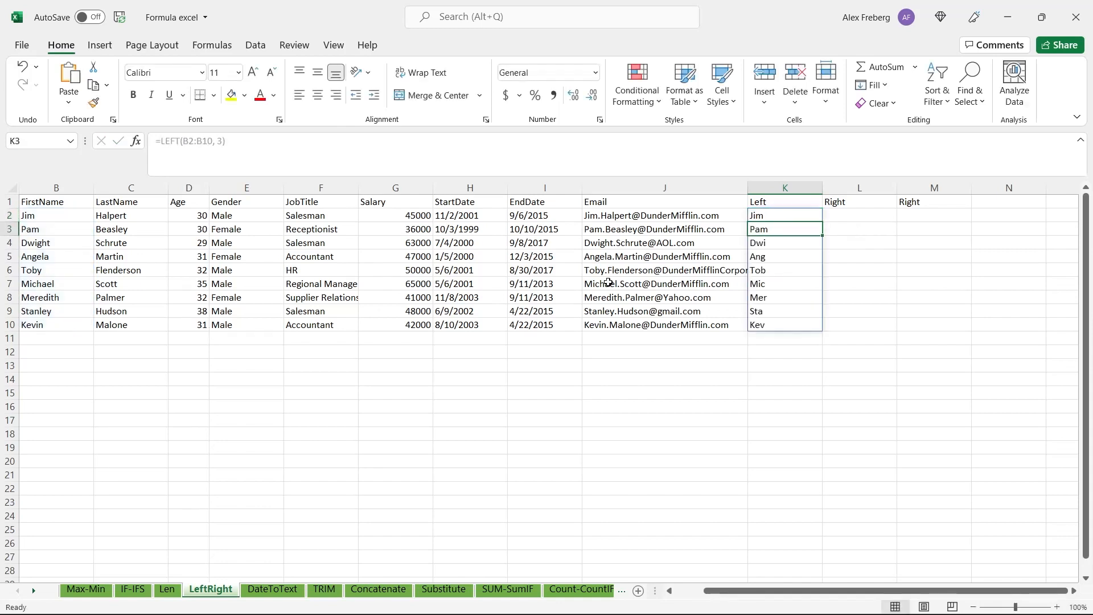
left_click(778, 216)
left_click(779, 226)
left_click_drag(776, 242, 776, 256)
left_click(776, 258)
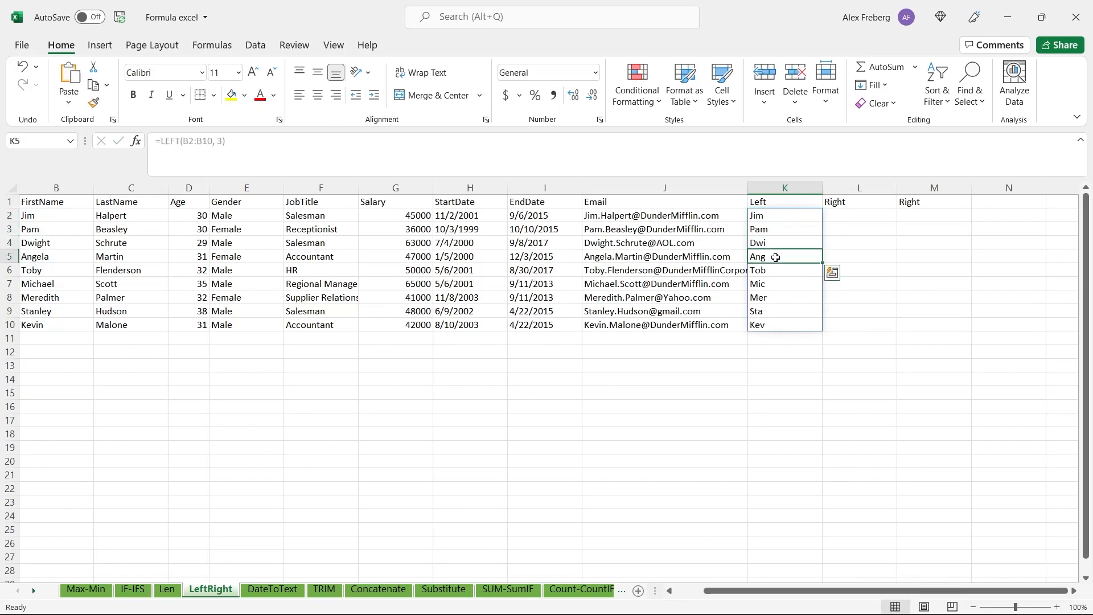
left_click(776, 269)
- Enter =RIGHT(A2:A10,1) in L2 to extract the last digit of each EmployeeID, and review the formula
left_click(851, 214)
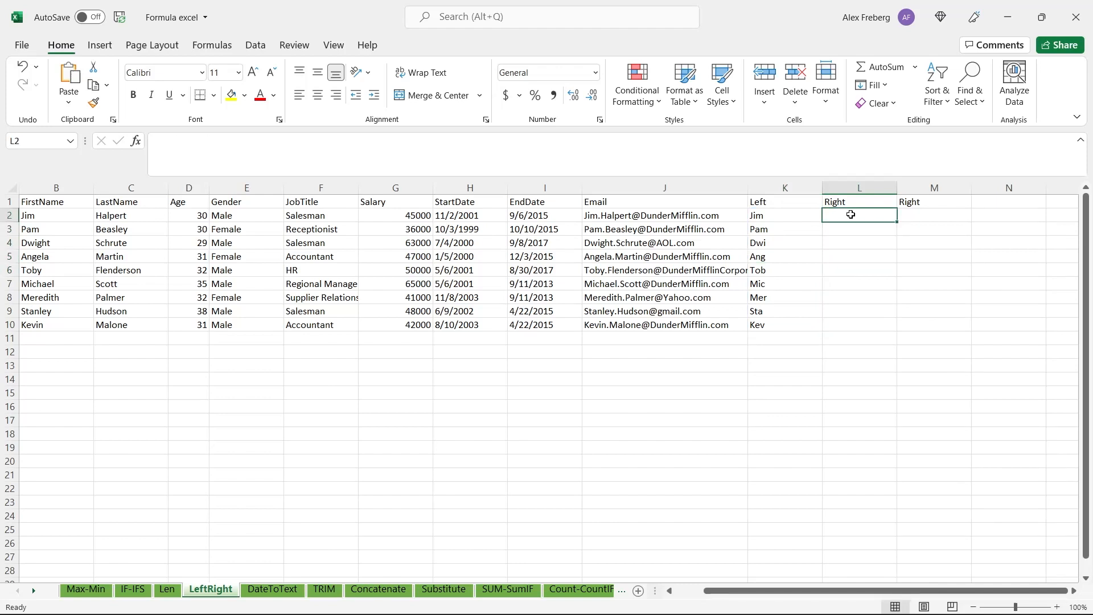
type("=")
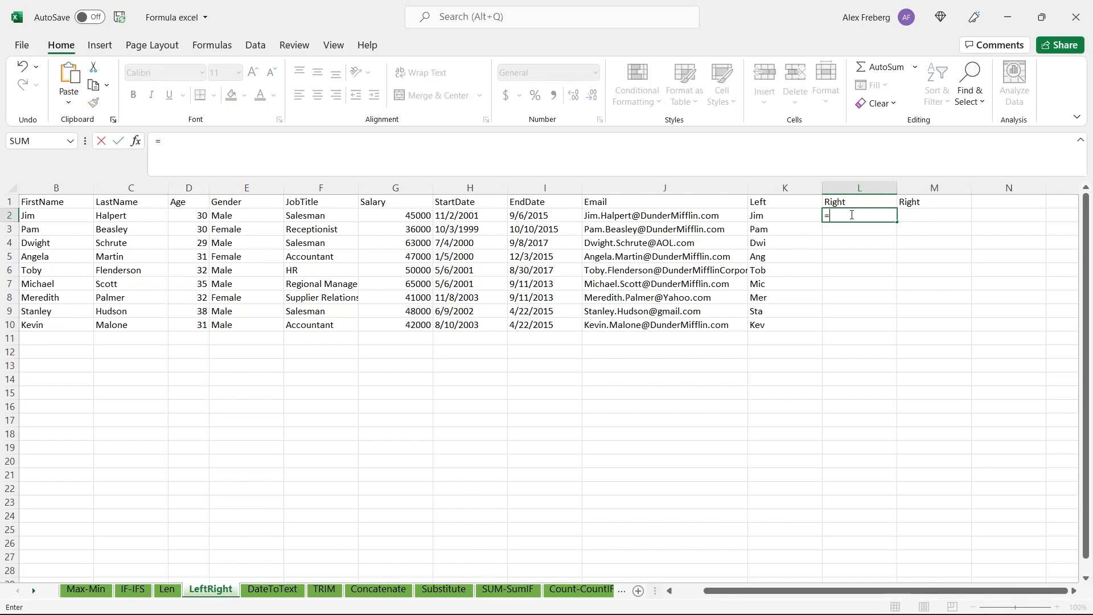
type("RIGHT(")
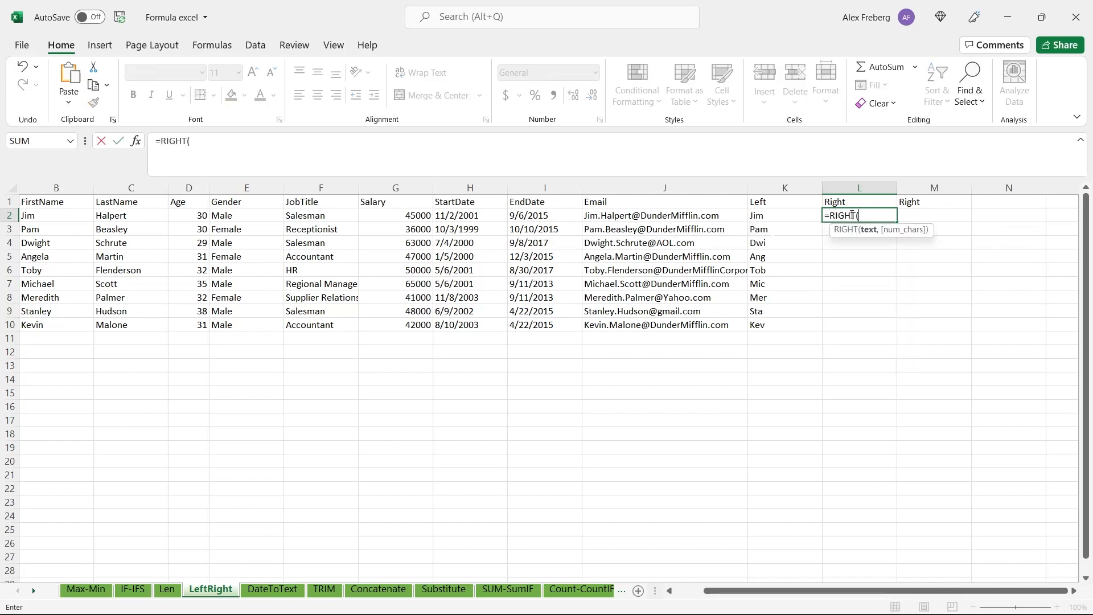
scroll(637, 294, "left", 1)
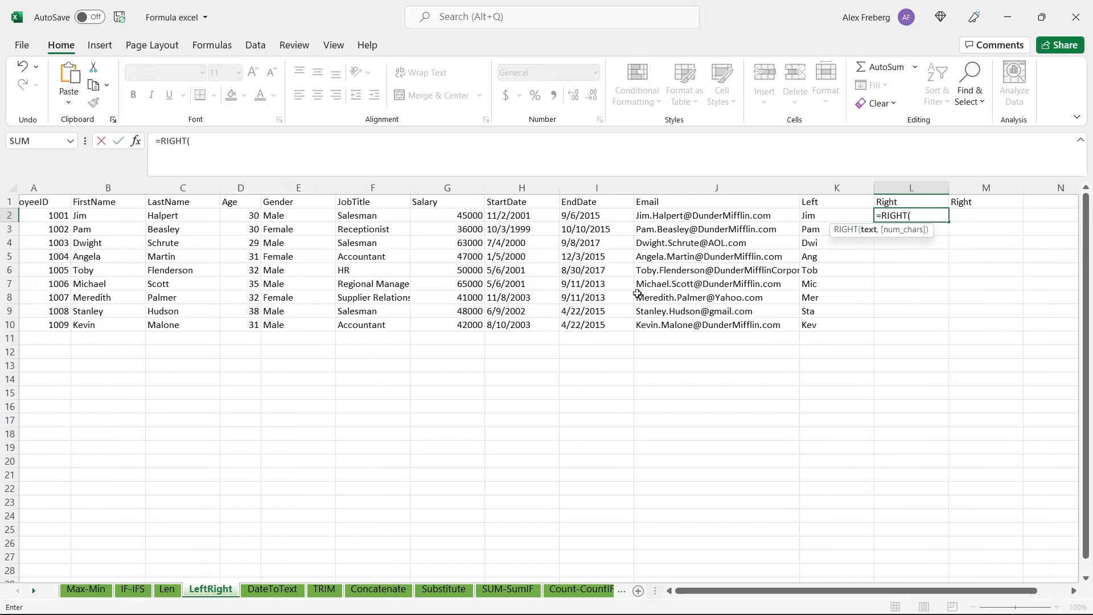
left_click(81, 214)
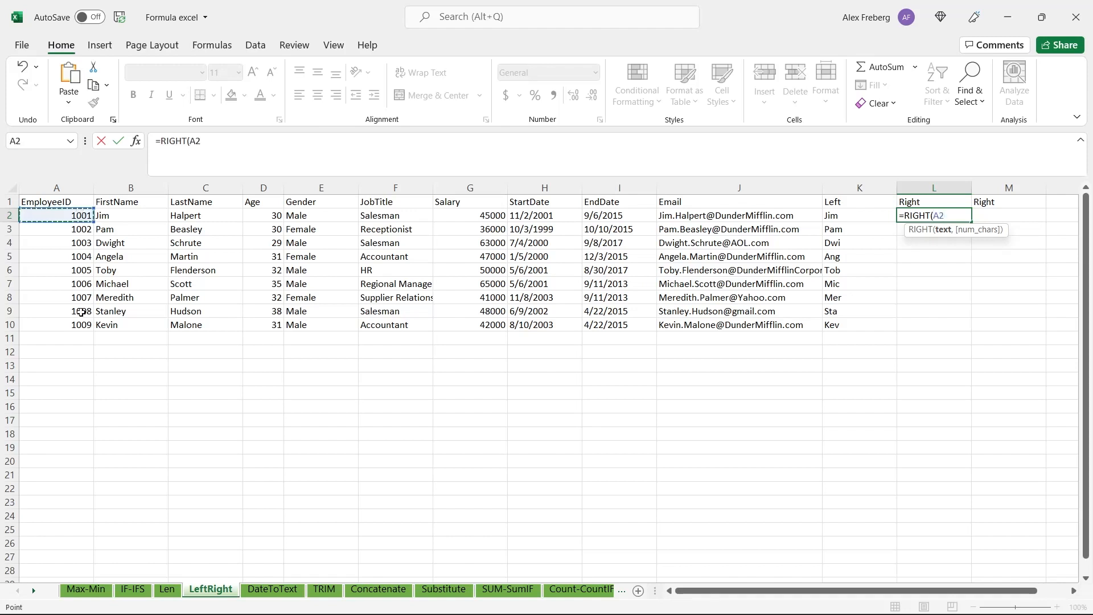
left_click(80, 324, "shift")
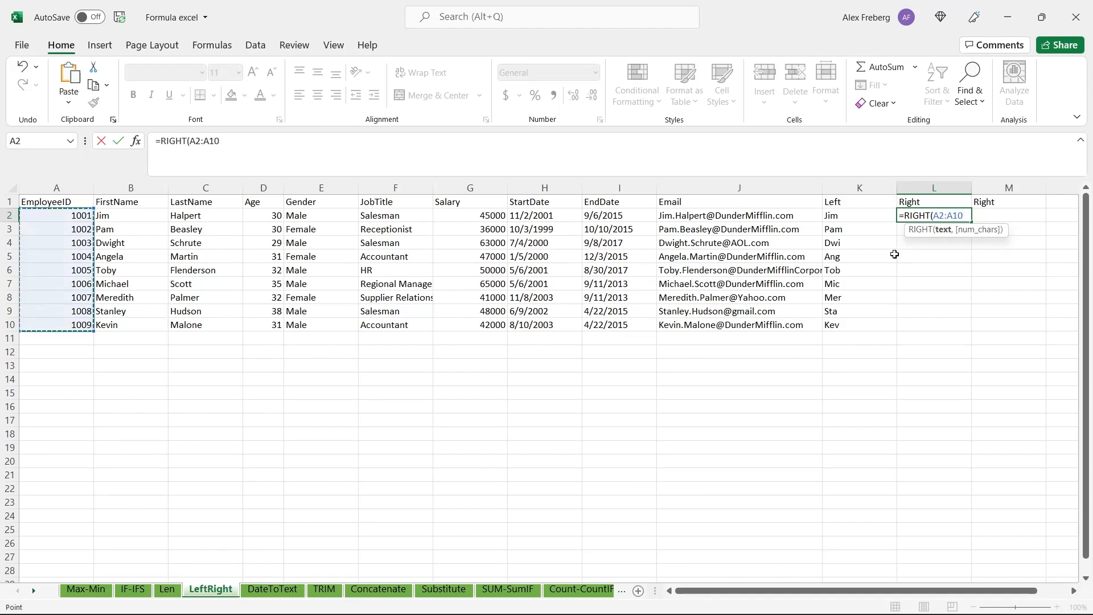
type(",1")
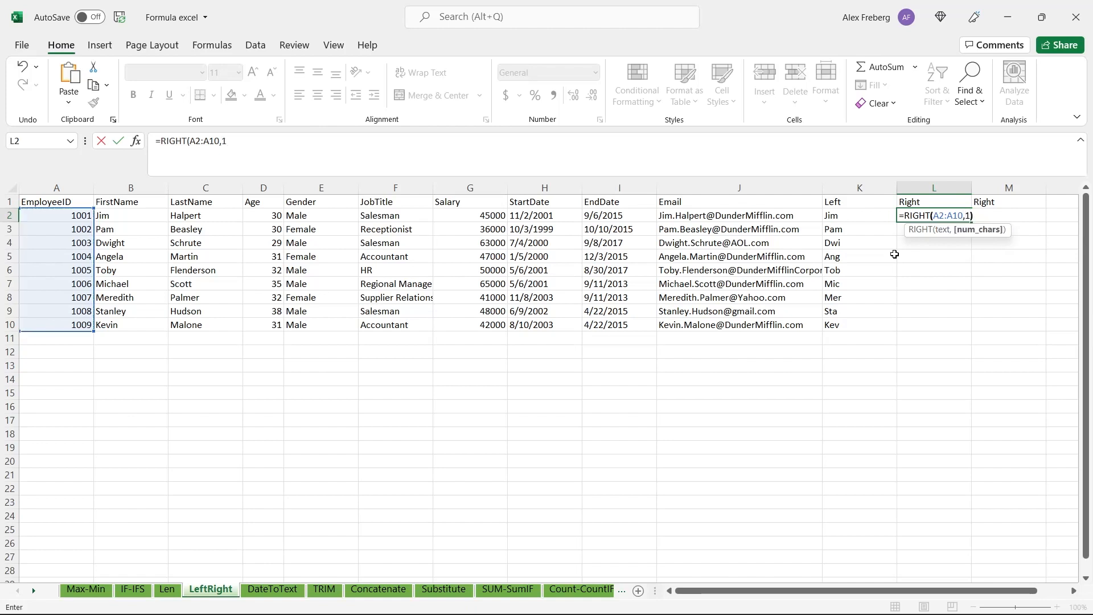
type(")")
key("Return")
left_click(949, 213)
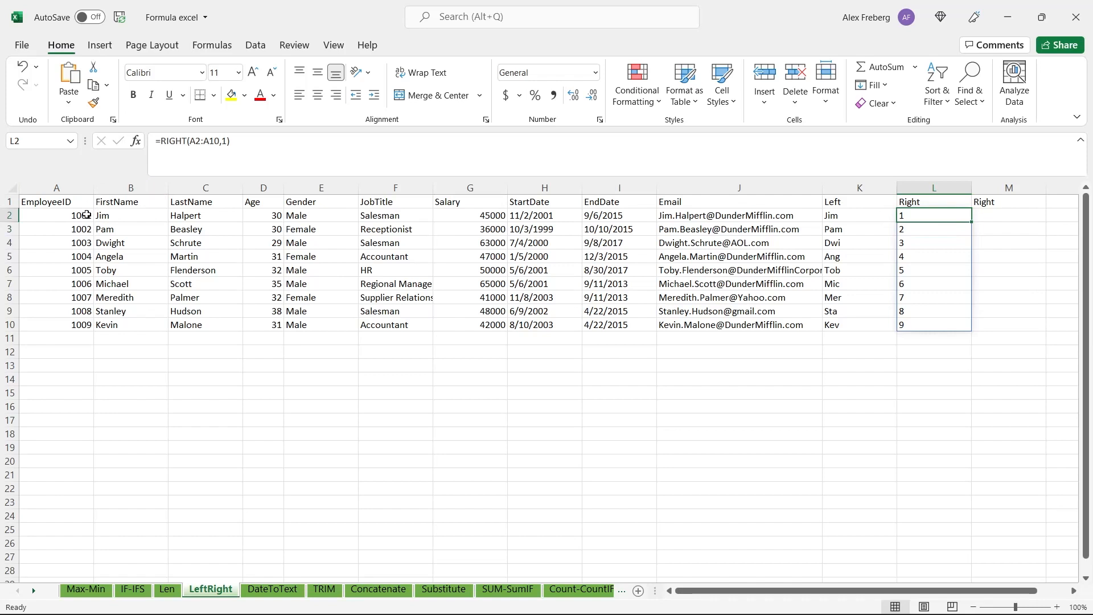
double_click(938, 215)
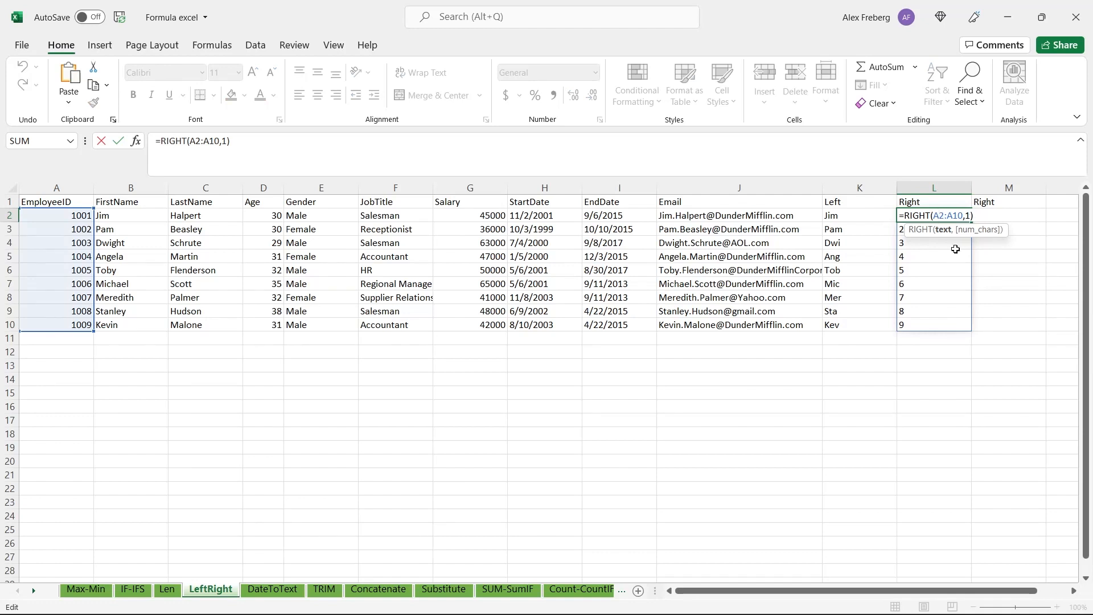
key("Escape")
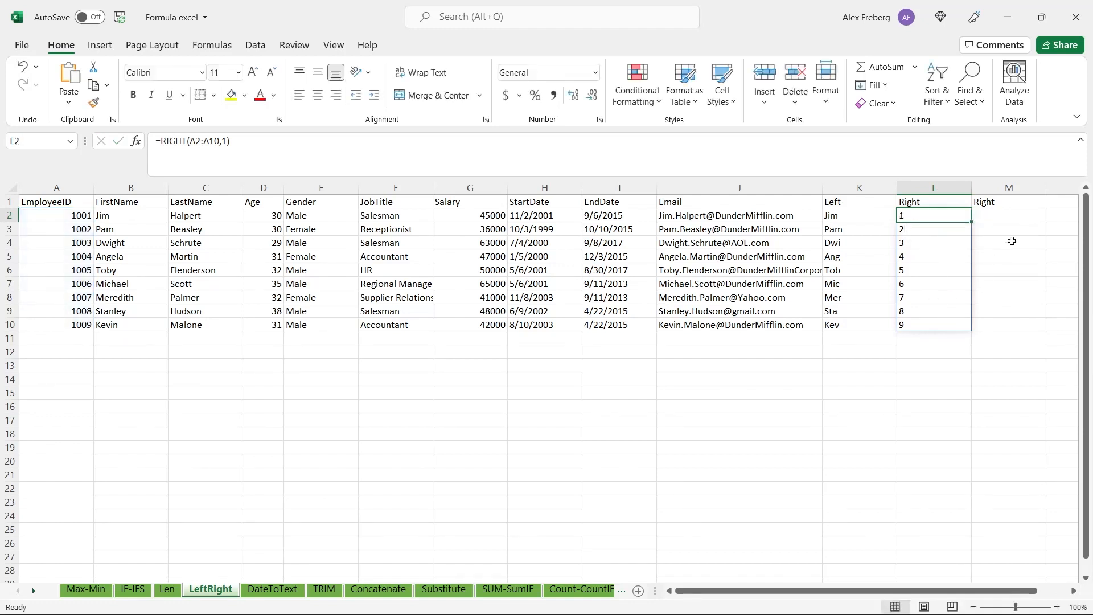
- Enter =RIGHT(H2:H10, 4) in M2 to extract the four-digit year from each StartDate
double_click(1012, 214)
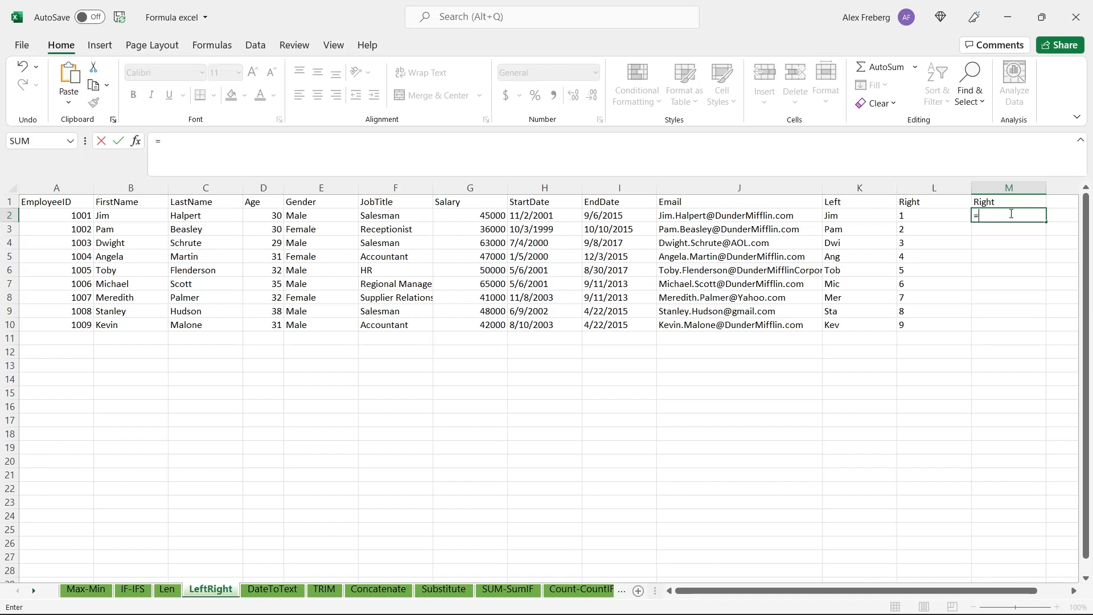
type("RIGHT")
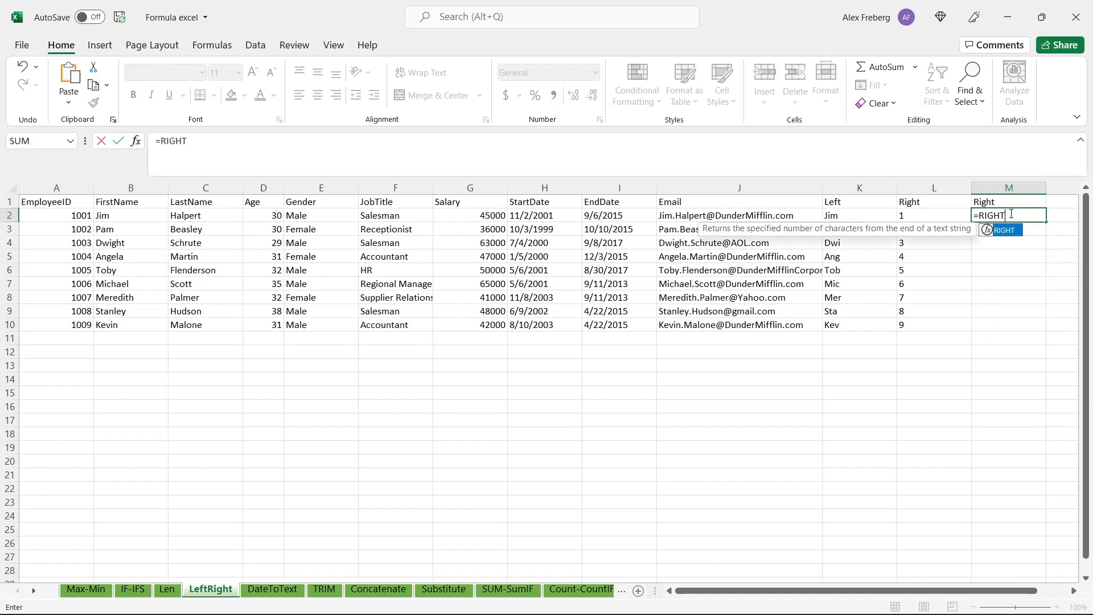
type("(")
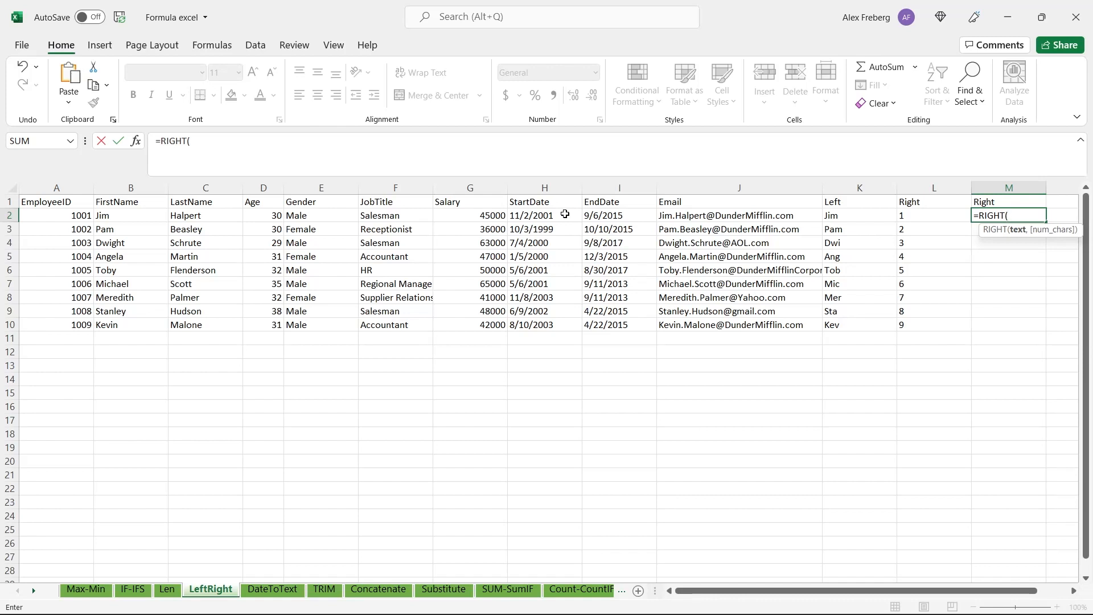
left_click(565, 214)
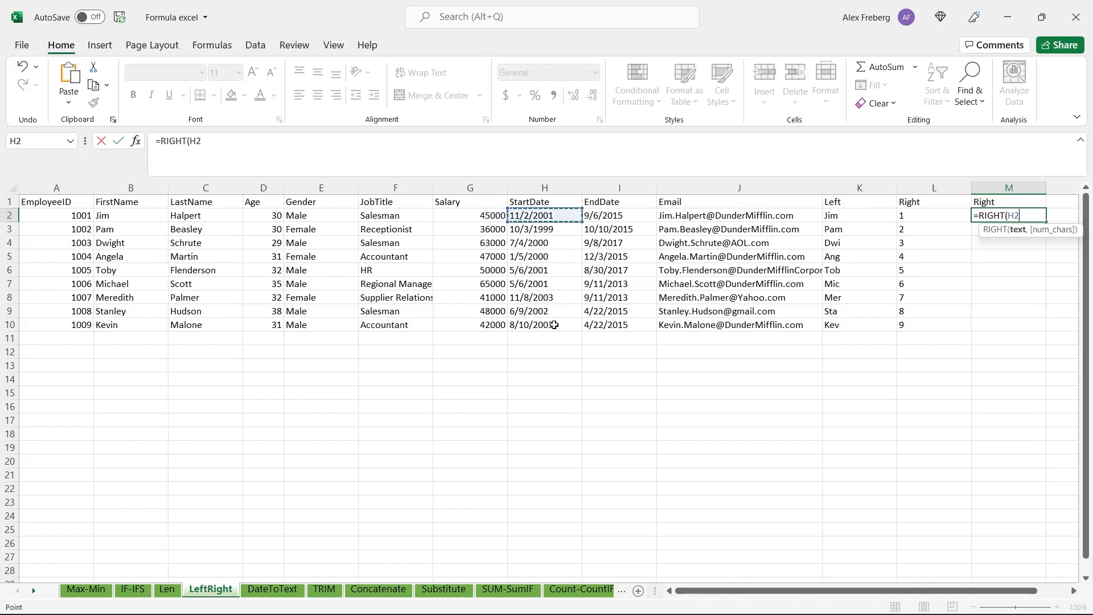
left_click(554, 325)
left_click(558, 218, "shift")
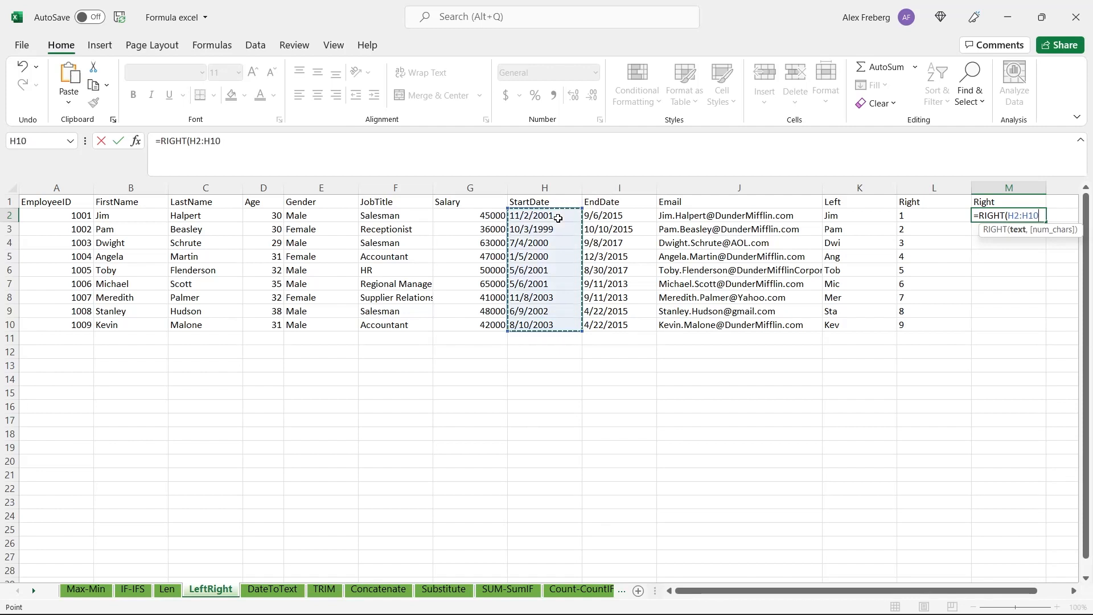
type(",")
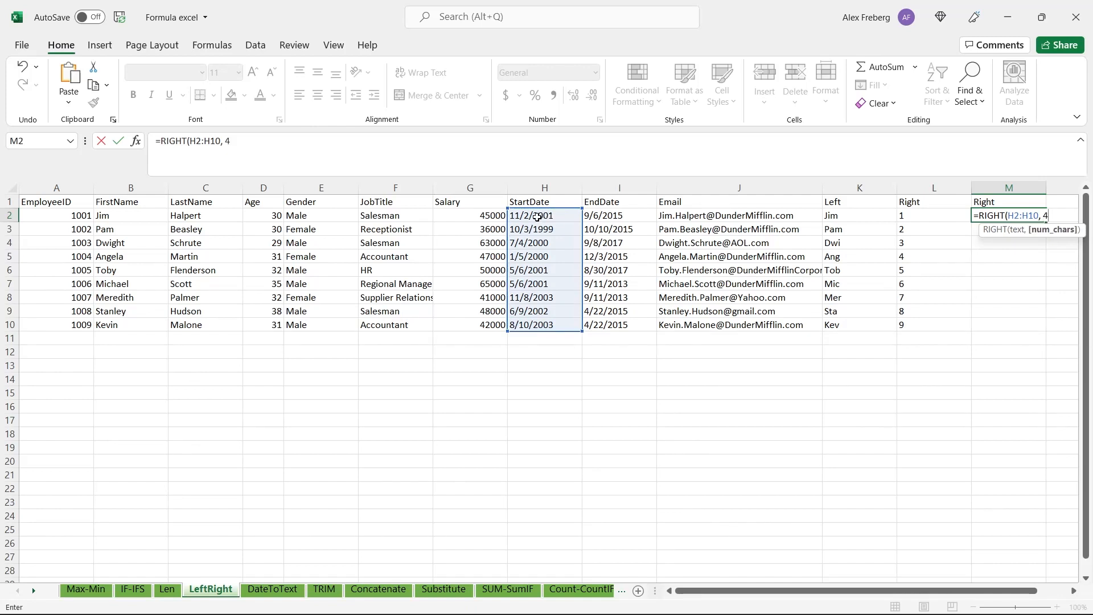
type("4)")
key("Return")
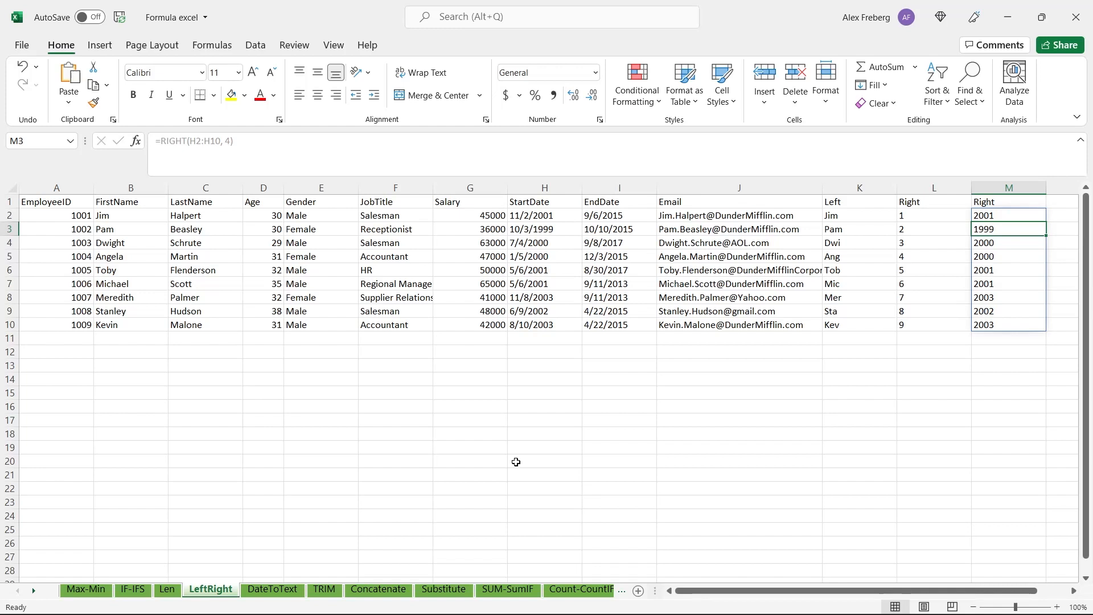
- Compare the number format of the StartDate and EndDate cells on the DateToText and LeftRight sheets, finishing on DateToText
left_click(273, 590)
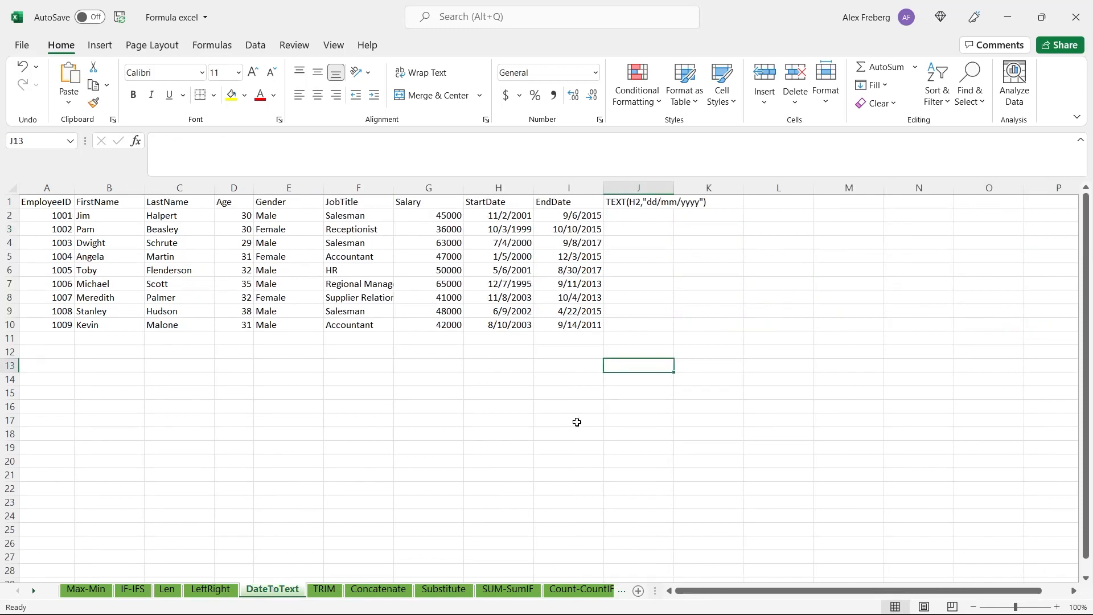
left_click(480, 266)
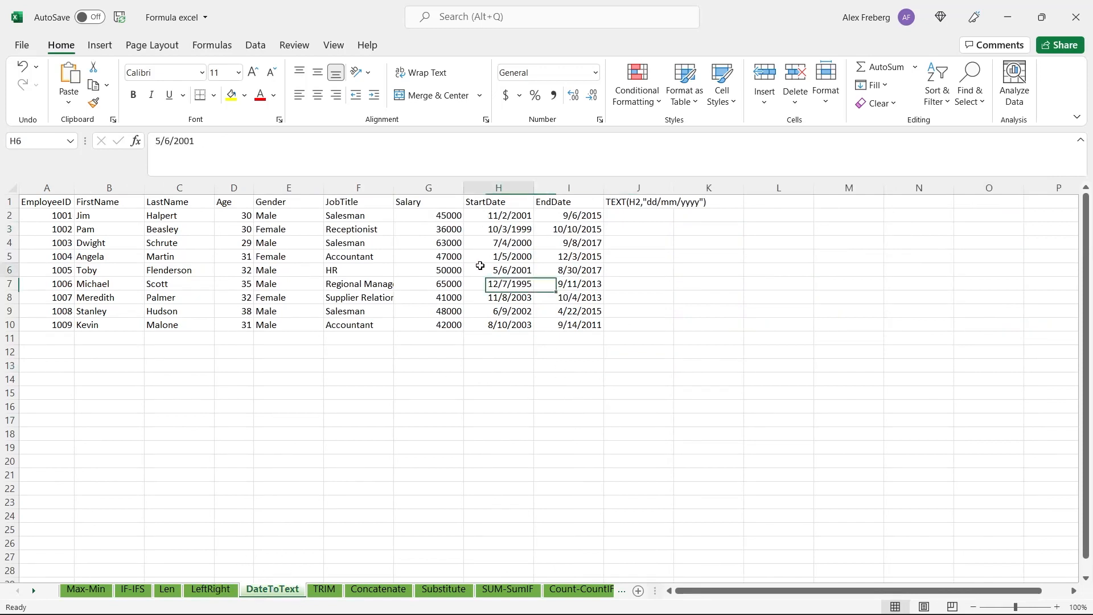
left_click(210, 590)
left_click(521, 260)
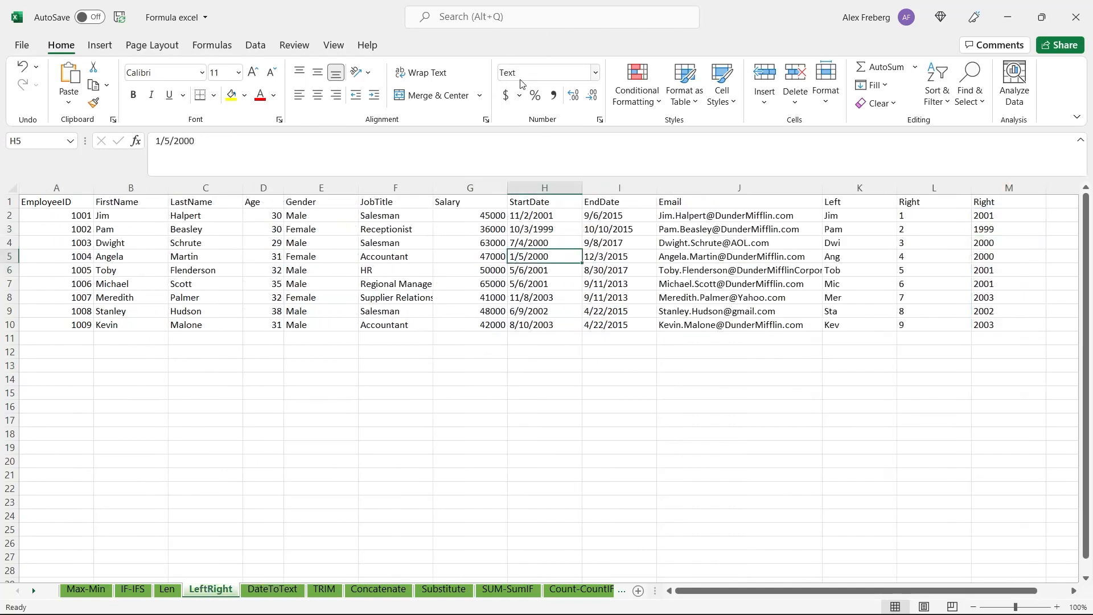
left_click(611, 253)
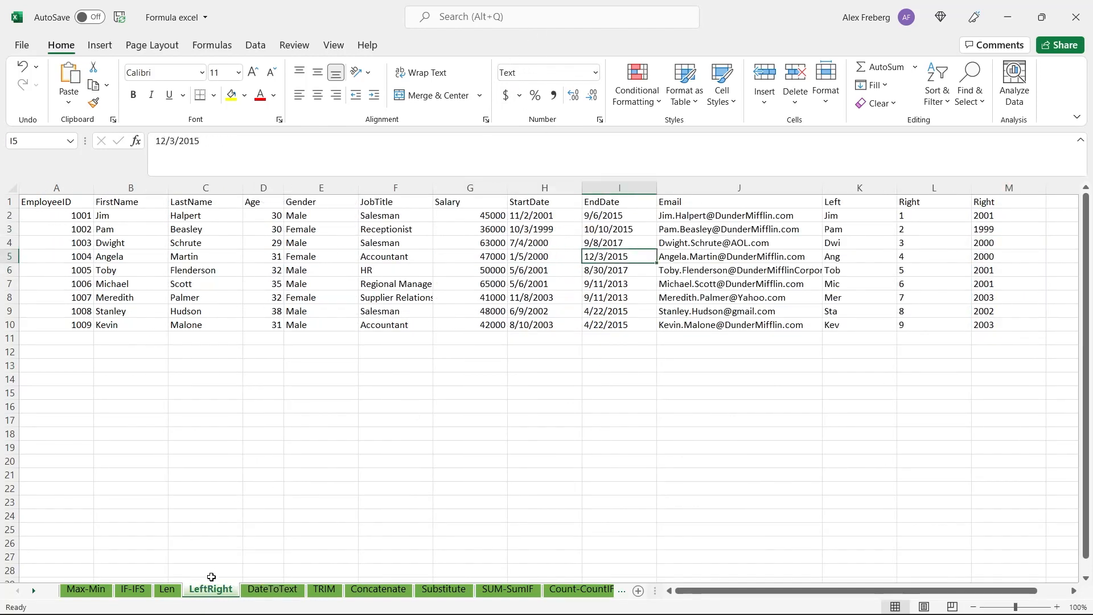
left_click(566, 245)
left_click(612, 241)
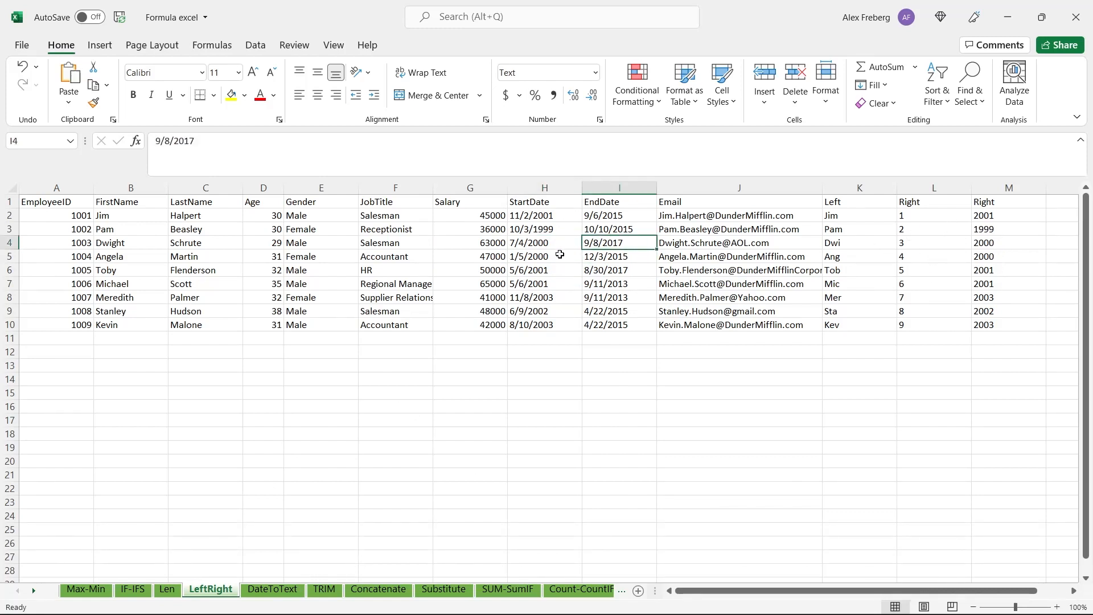
left_click(567, 251)
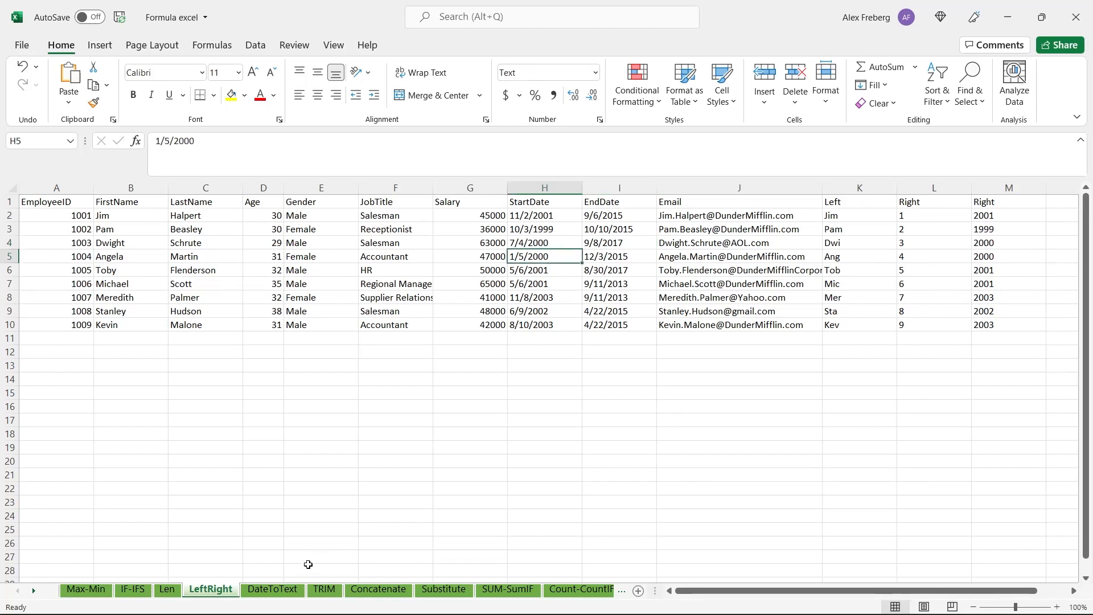
left_click(286, 596)
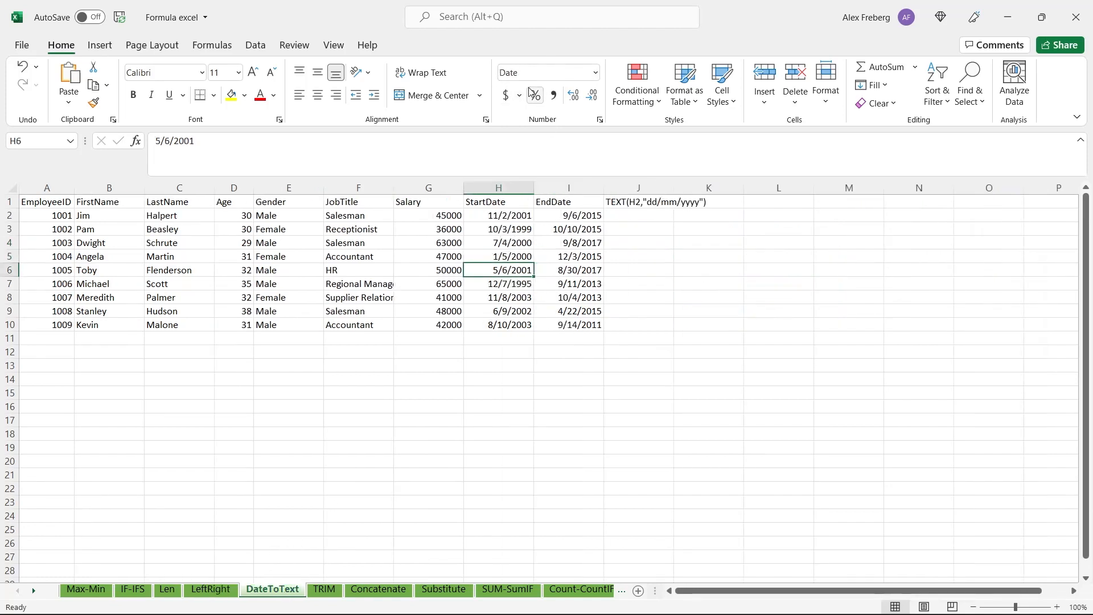
- Enter =RIGHT(I2:I10,4) in J2 of the DateToText sheet to extract the last four characters of each EndDate
left_click(630, 219)
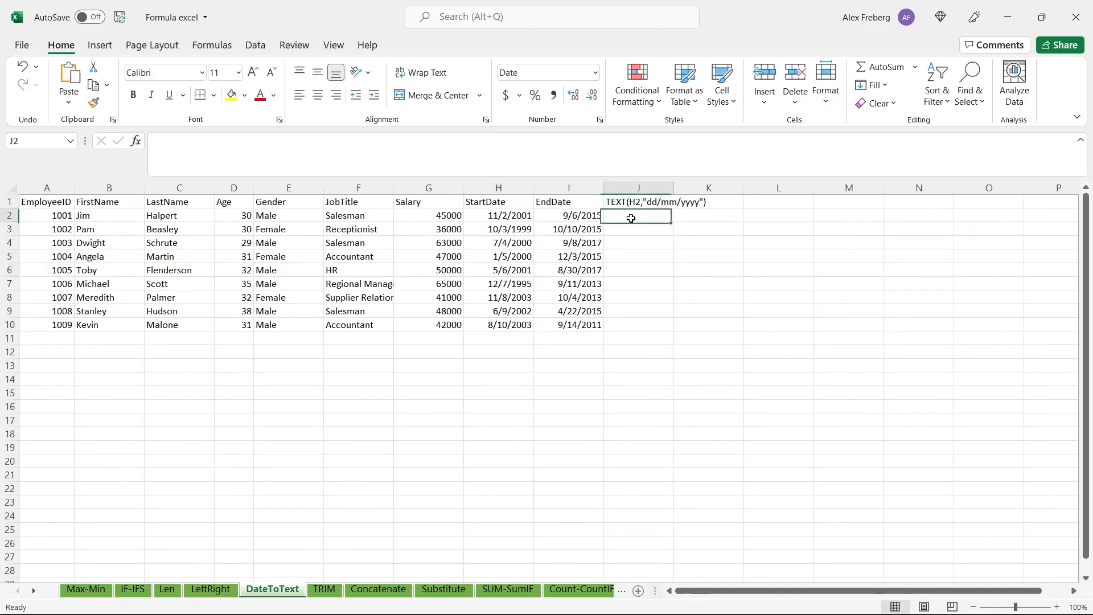
type("=RIGHT(")
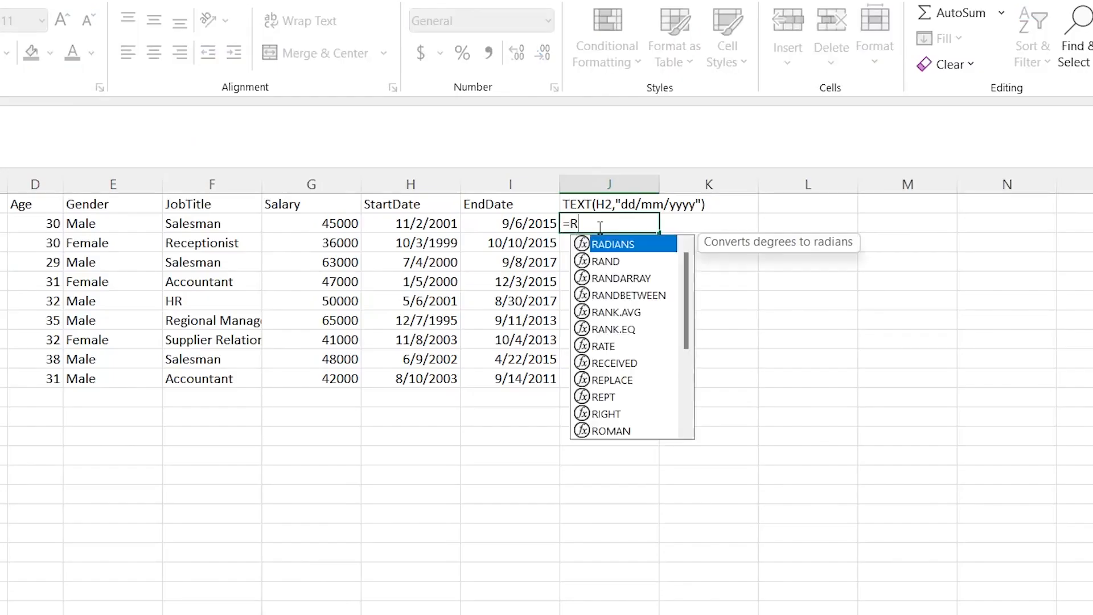
left_click(530, 225)
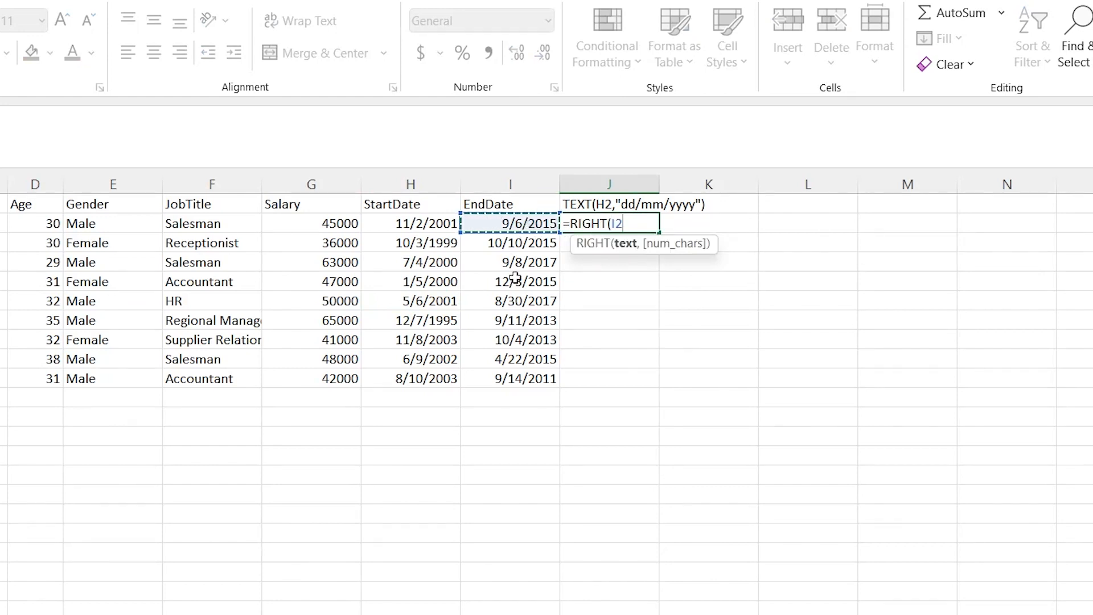
left_click(512, 379, "shift")
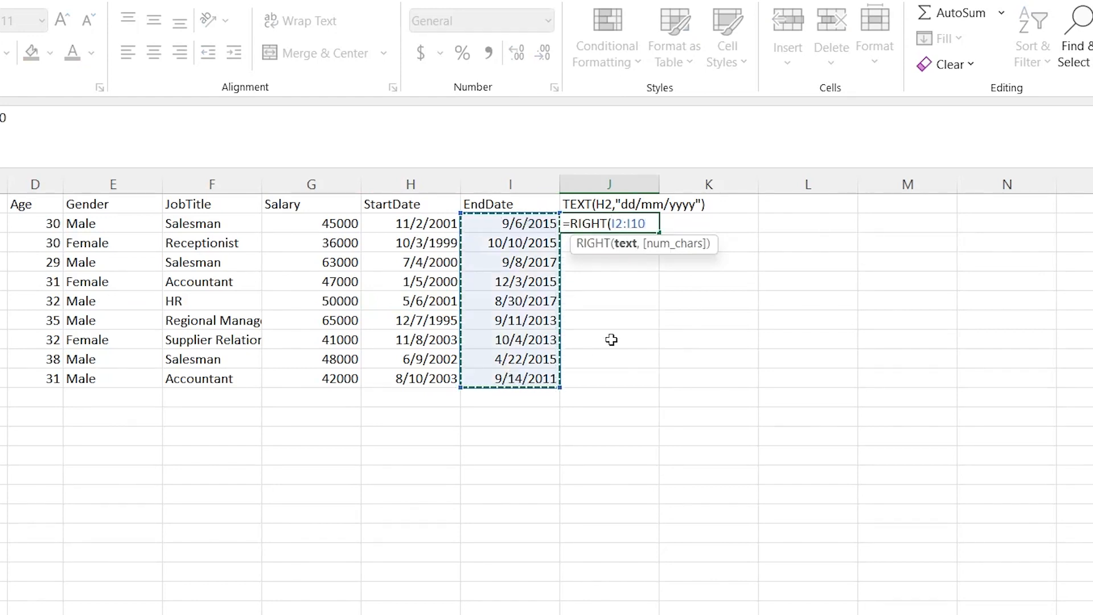
type(",4)")
key("Return")
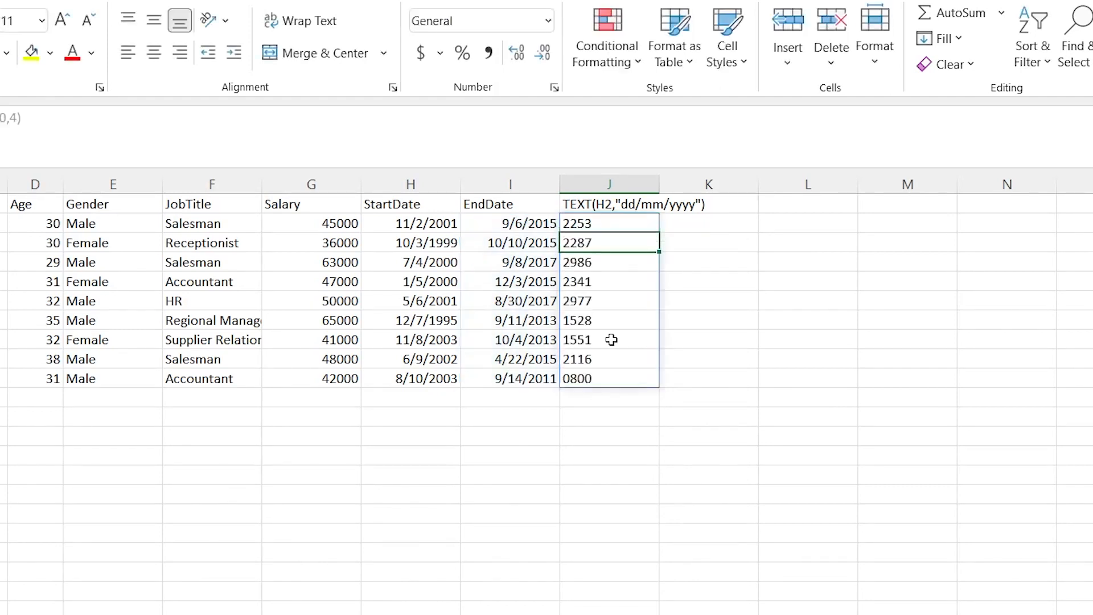
- Inspect several EndDate cells, then set the number format of the StartDate and EndDate values in H2:I10 to General
left_click(541, 226)
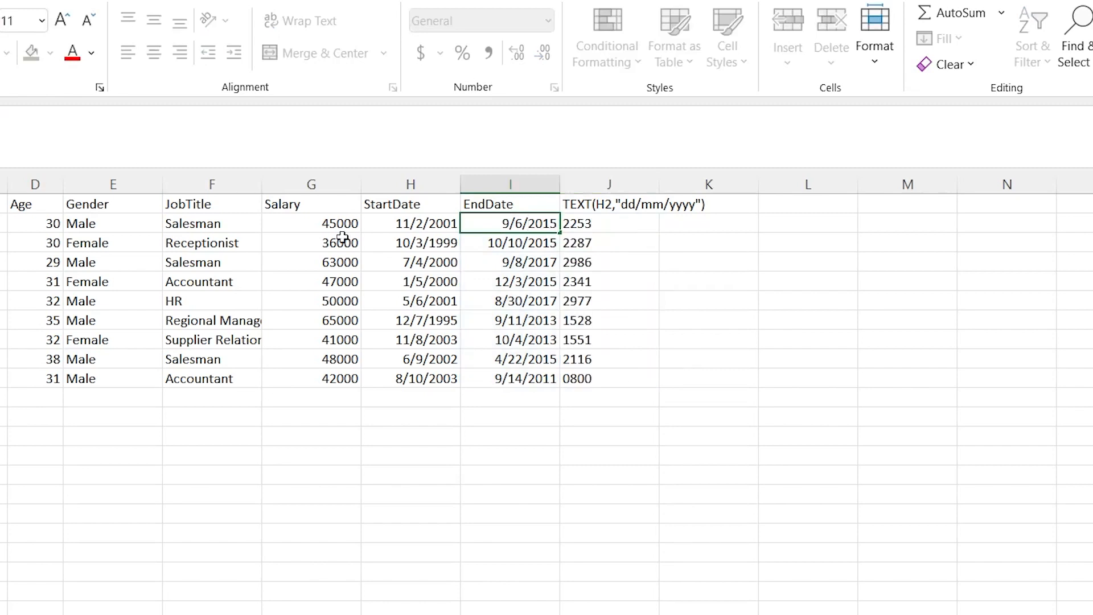
left_click(516, 280)
left_click(519, 242)
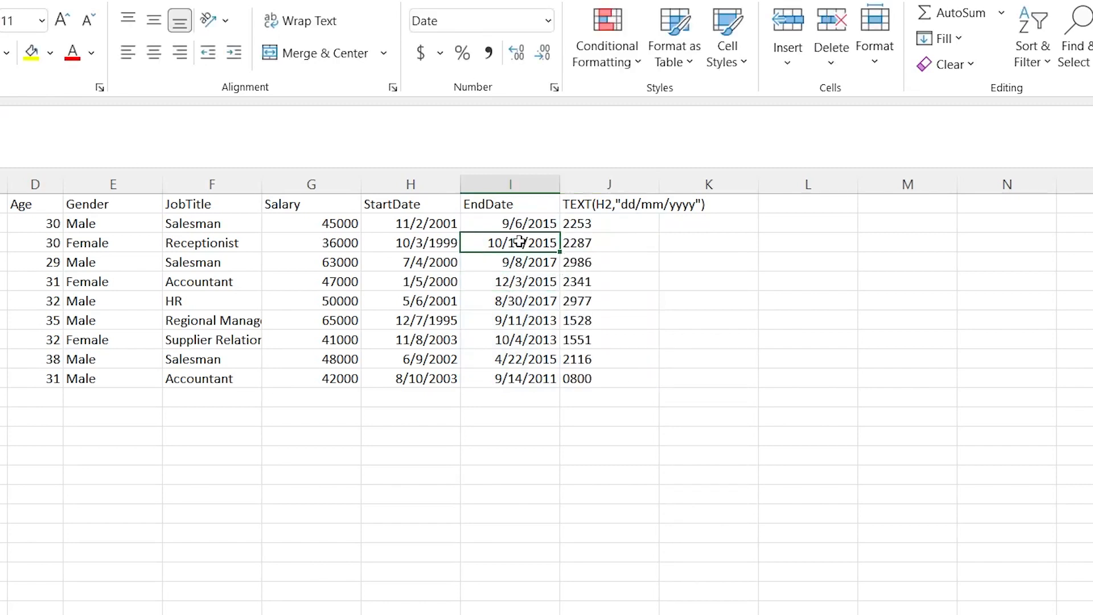
left_click(518, 226)
left_click_drag(413, 227, 500, 379)
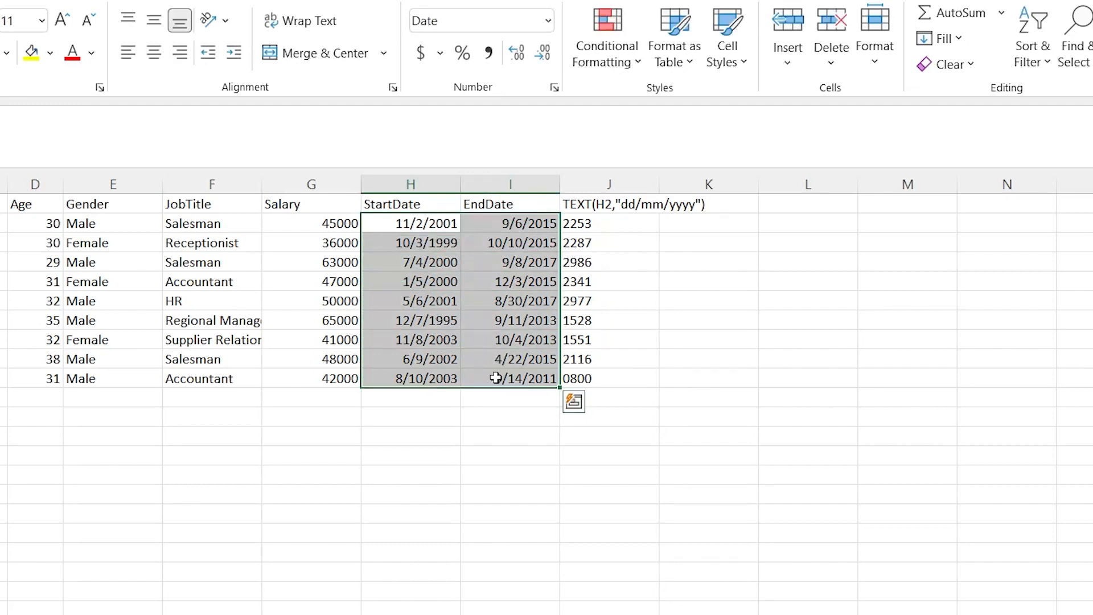
left_click(548, 21)
left_click(481, 49)
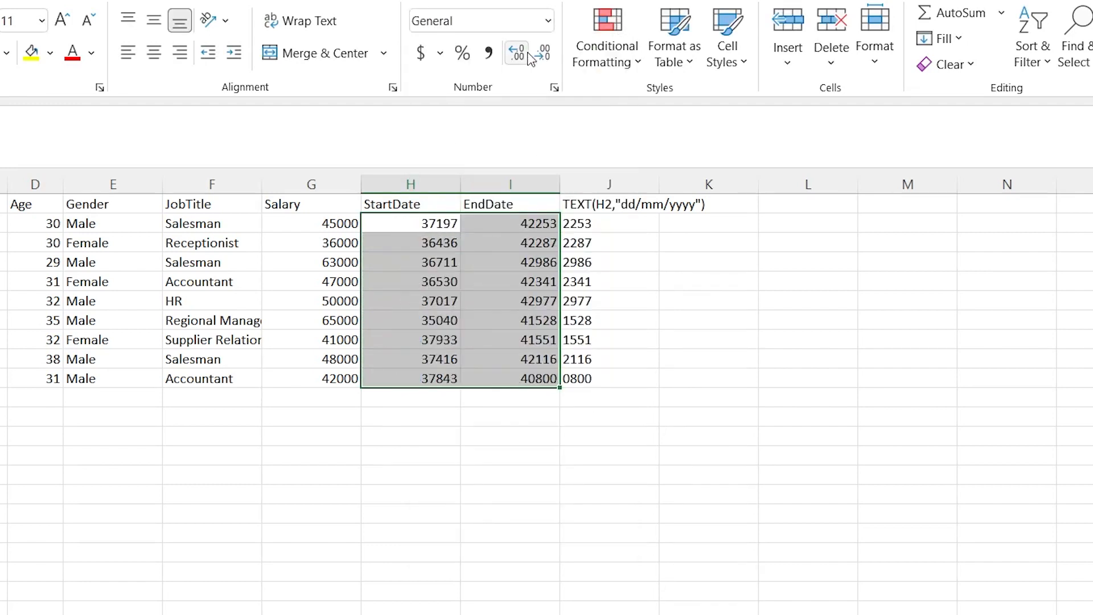
- Compare the RIGHT results in column J with the underlying serial numbers in the EndDate column
left_click(607, 230)
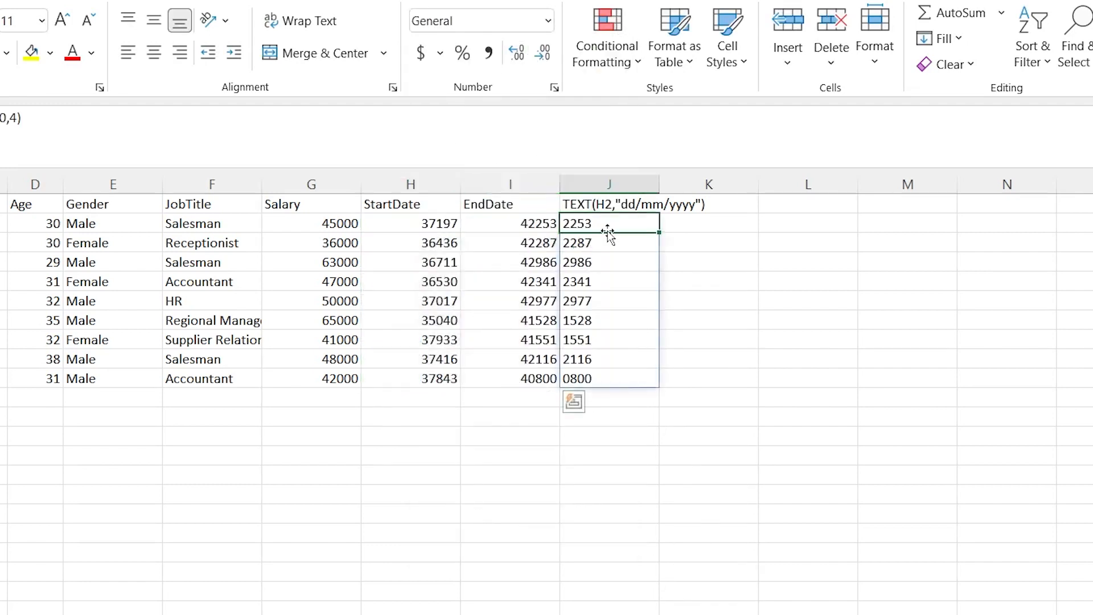
left_click(527, 224)
double_click(527, 224)
left_click_drag(511, 226, 468, 228)
left_click(500, 246)
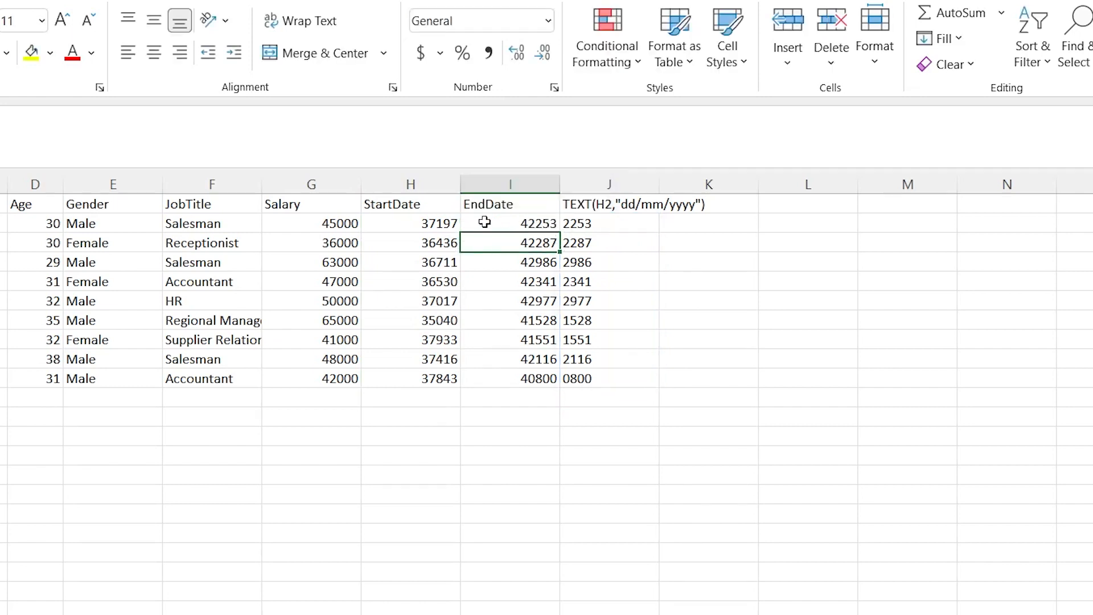
key("Up")
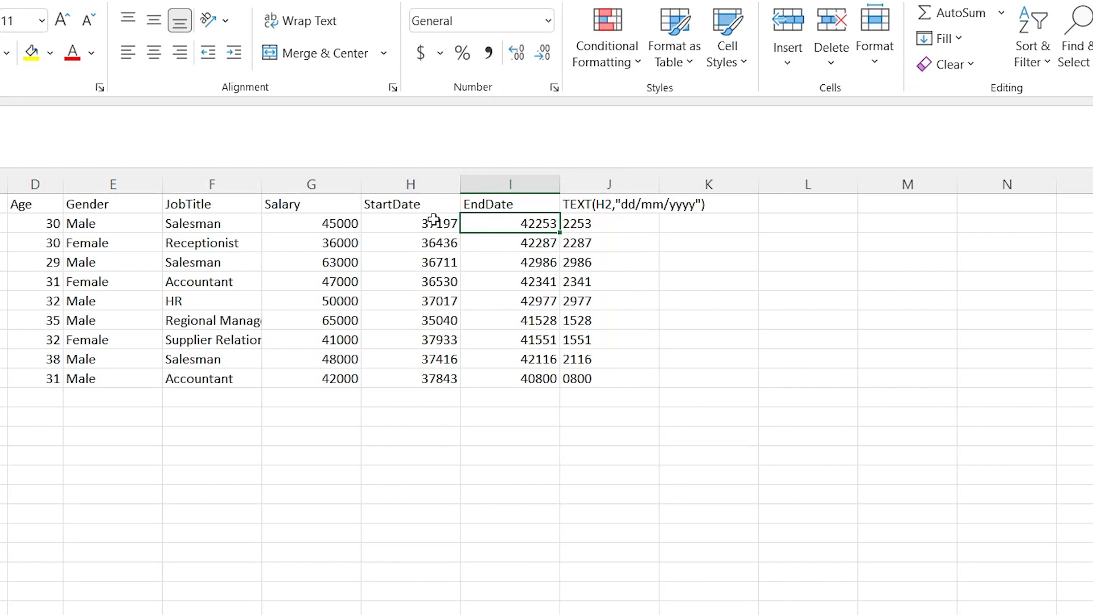
- Undo the General format on the date columns and select the first RIGHT result in J2
key("ctrl+z")
left_click(679, 256)
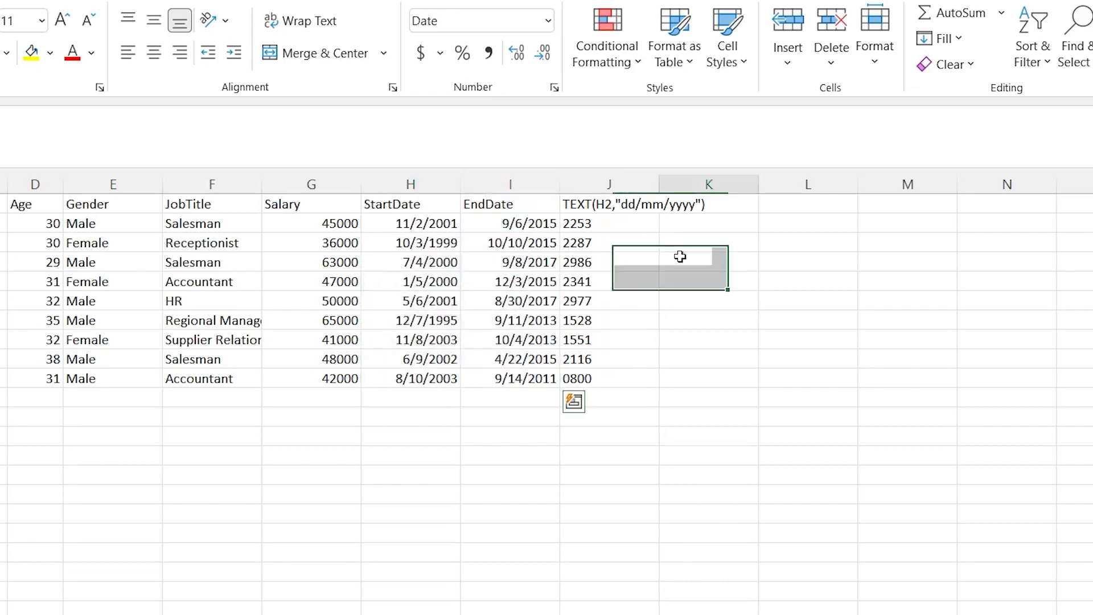
left_click(613, 224)
key("ctrl+shift+Down")
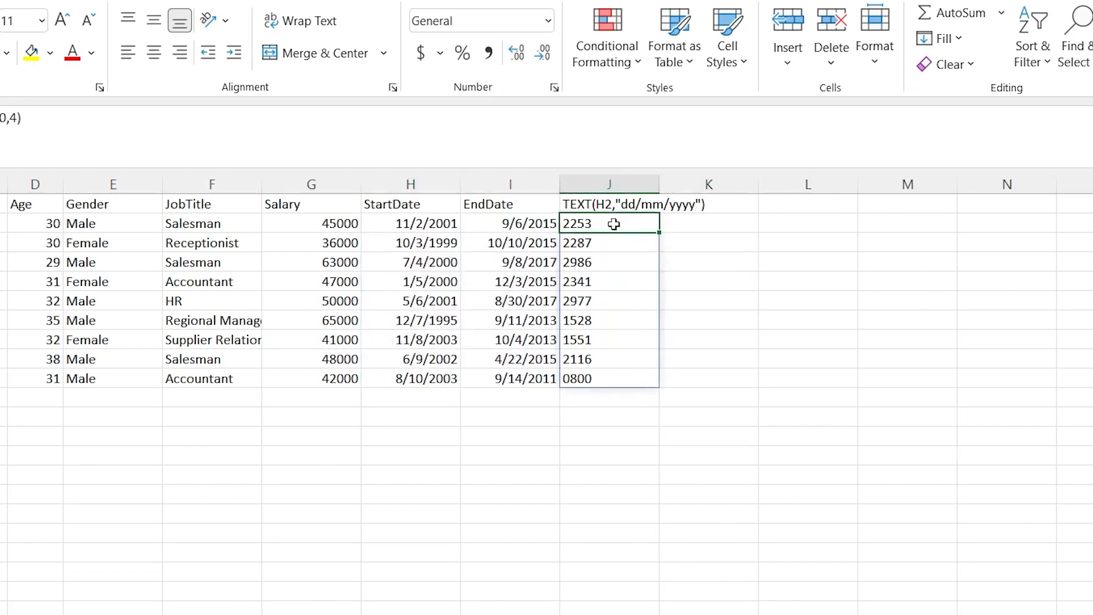
- Enter the date 11/2/2001 in H12 below the table and reselect the cell to check its number format
left_click(407, 416)
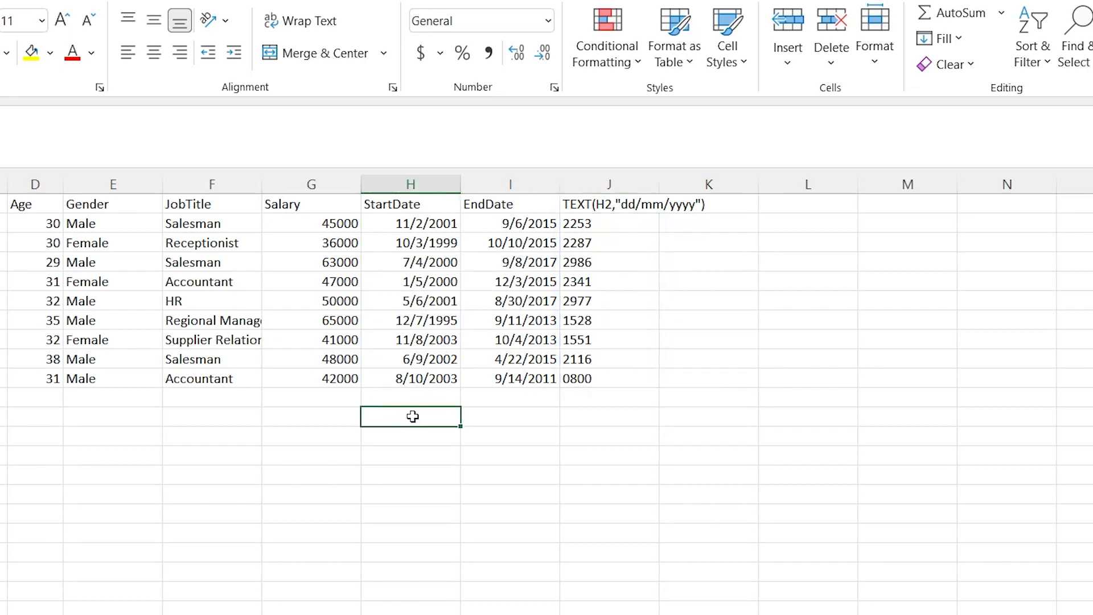
double_click(415, 417)
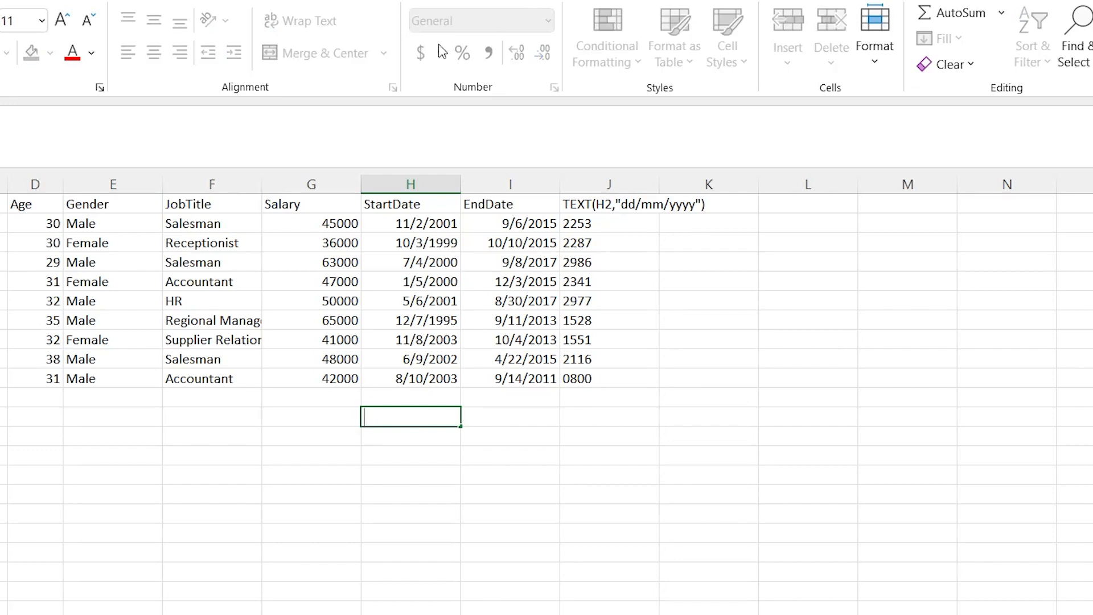
type("11/2/2001")
key("Return")
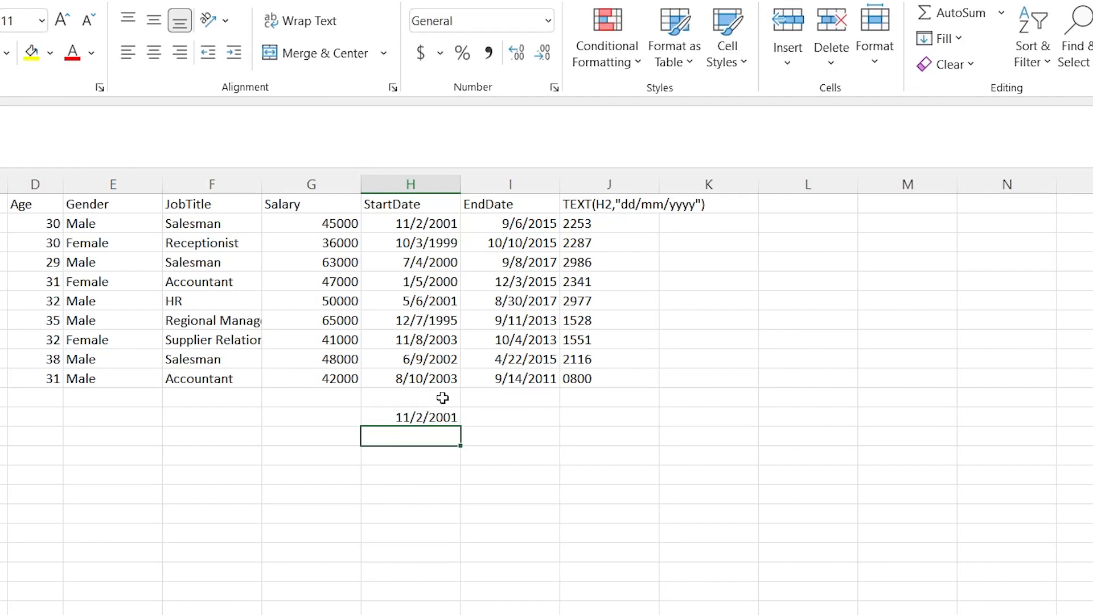
left_click(431, 420)
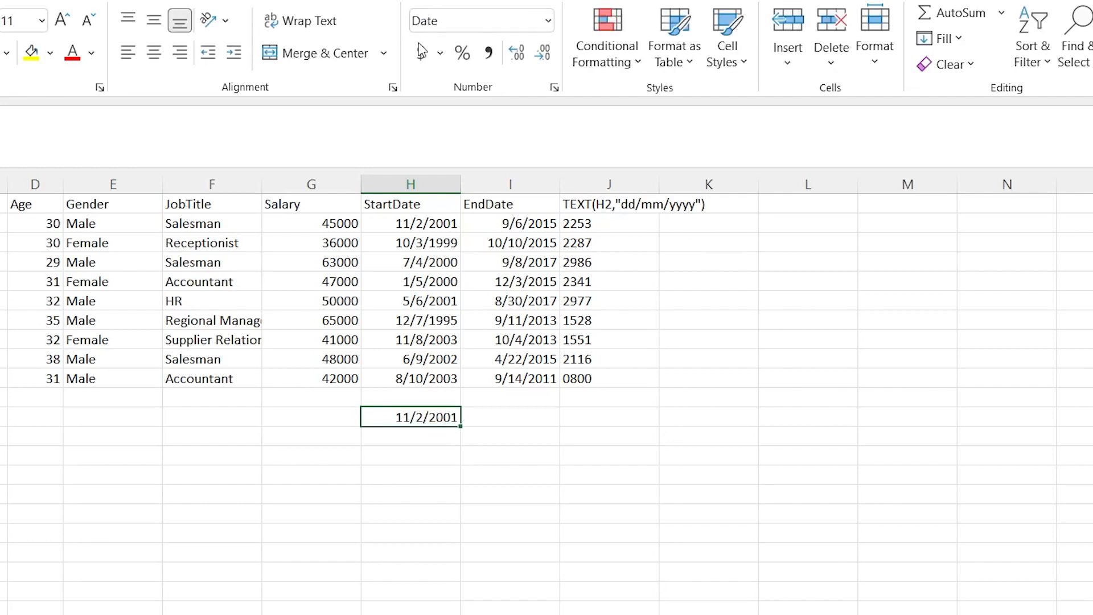
- Set the number format of the empty cell H13 to Text
left_click(434, 437)
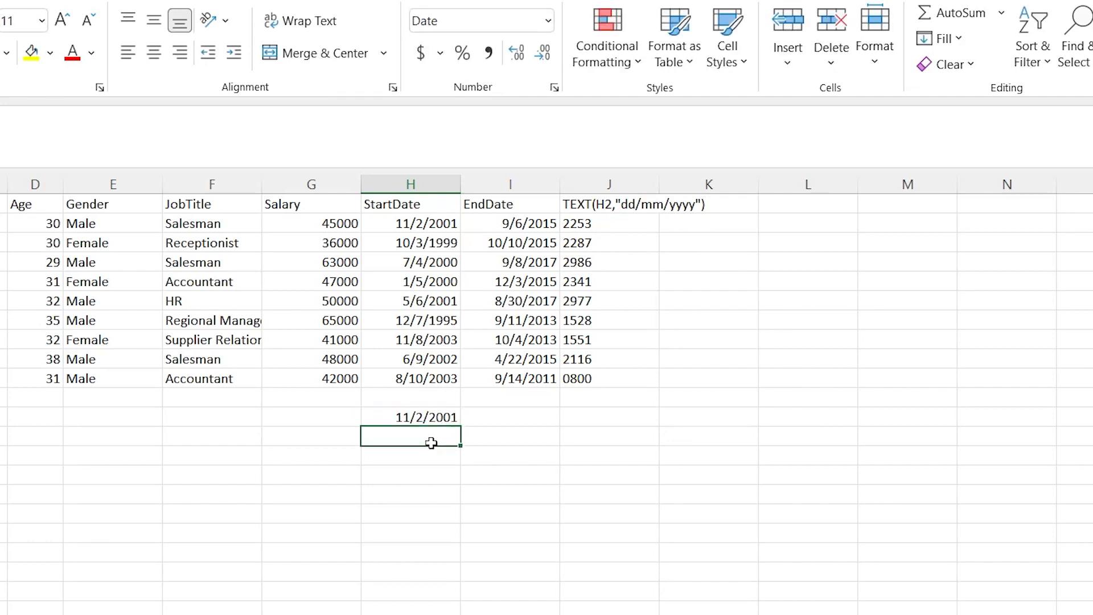
left_click(548, 21)
scroll(504, 273, "down", 1)
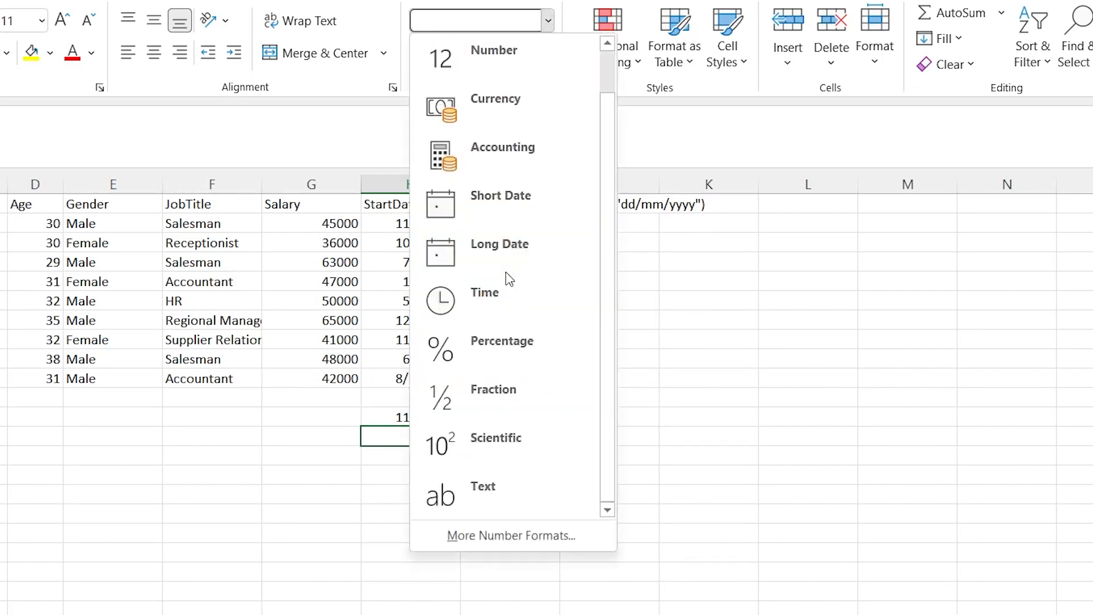
left_click(503, 514)
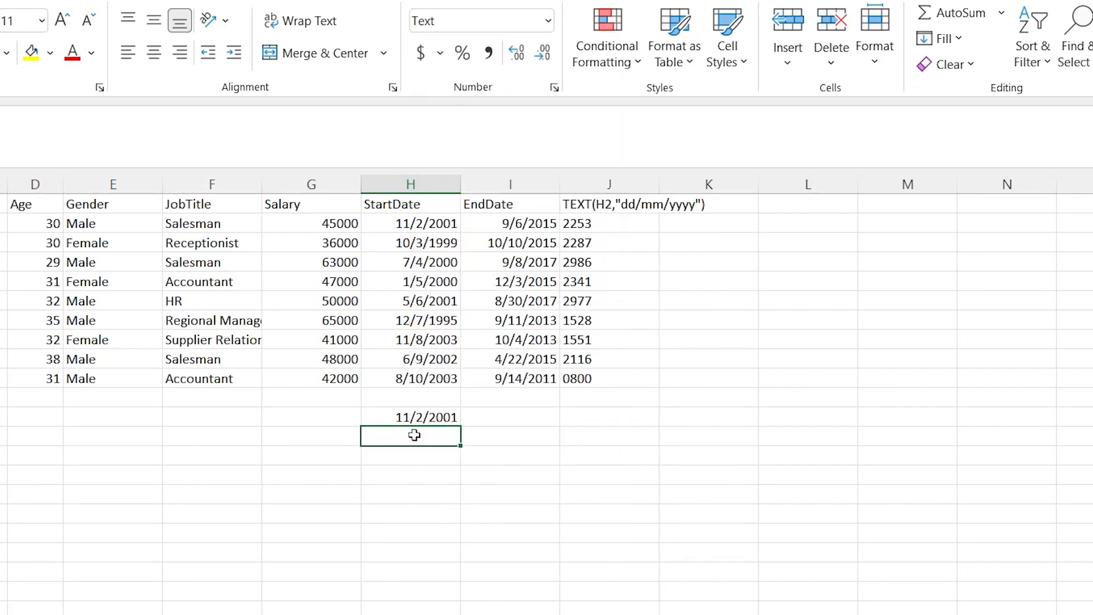
- Enter 11/2/2001 in the Text-formatted cell H13 and compare its format and alignment with the date in H12
type("11/2/")
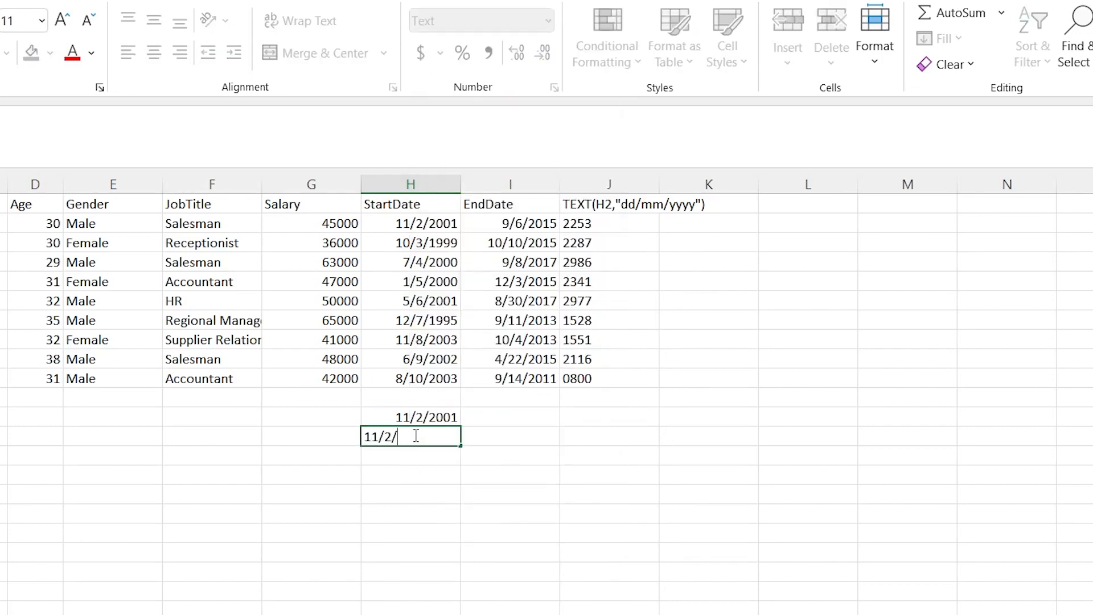
type("2001")
key("Return")
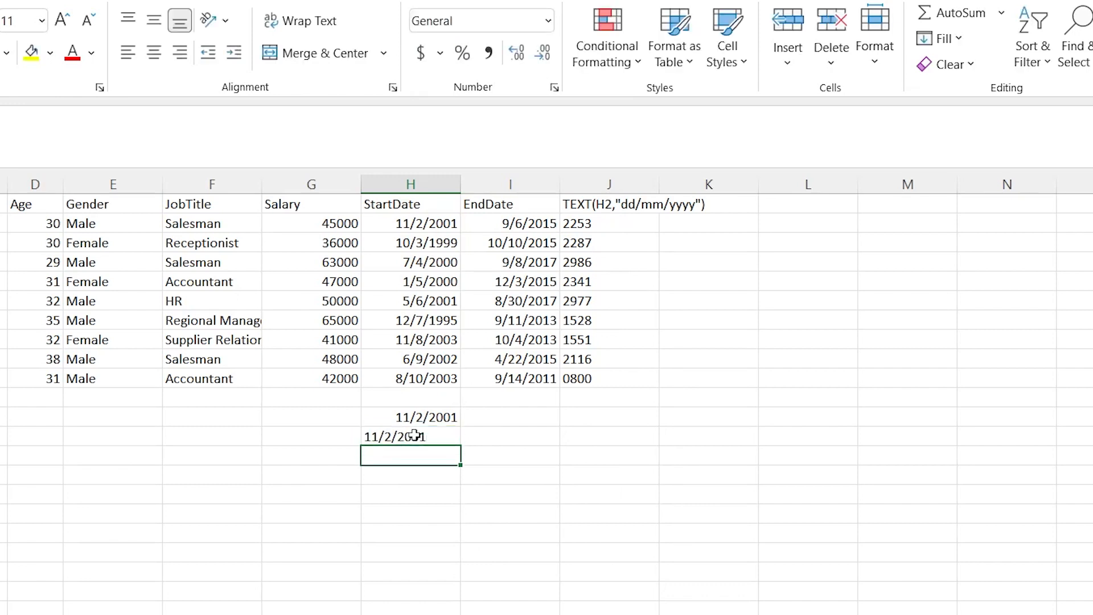
left_click(414, 436)
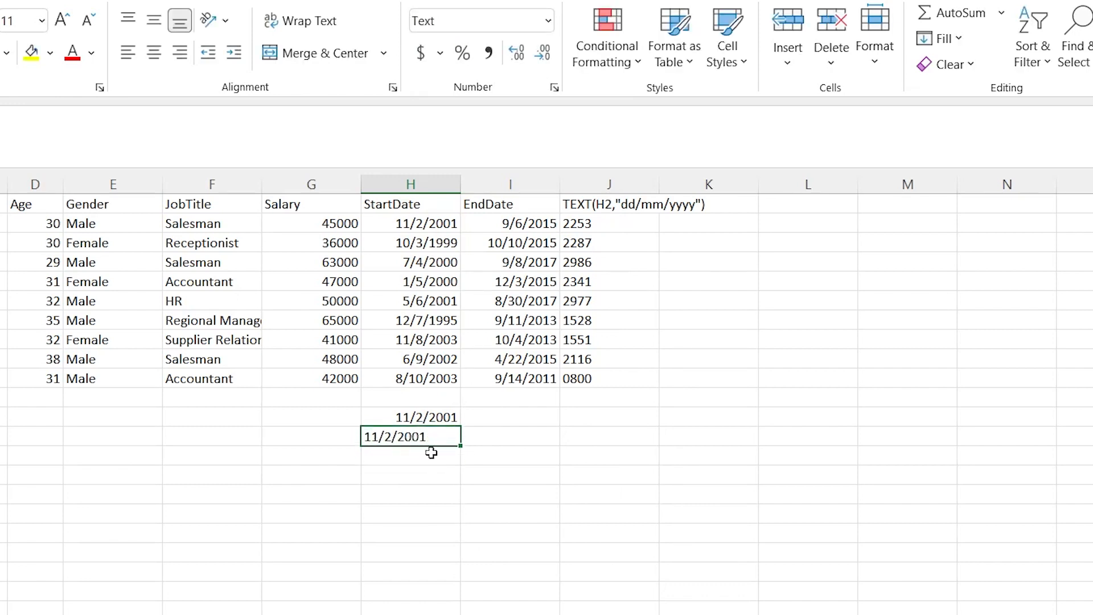
left_click_drag(404, 418, 405, 435)
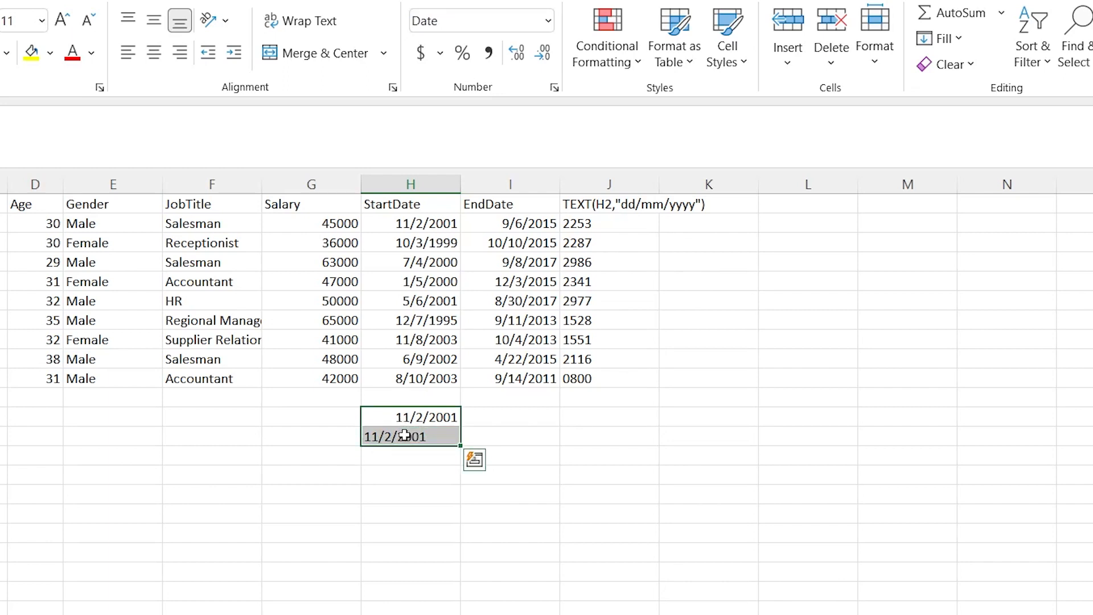
left_click(406, 419)
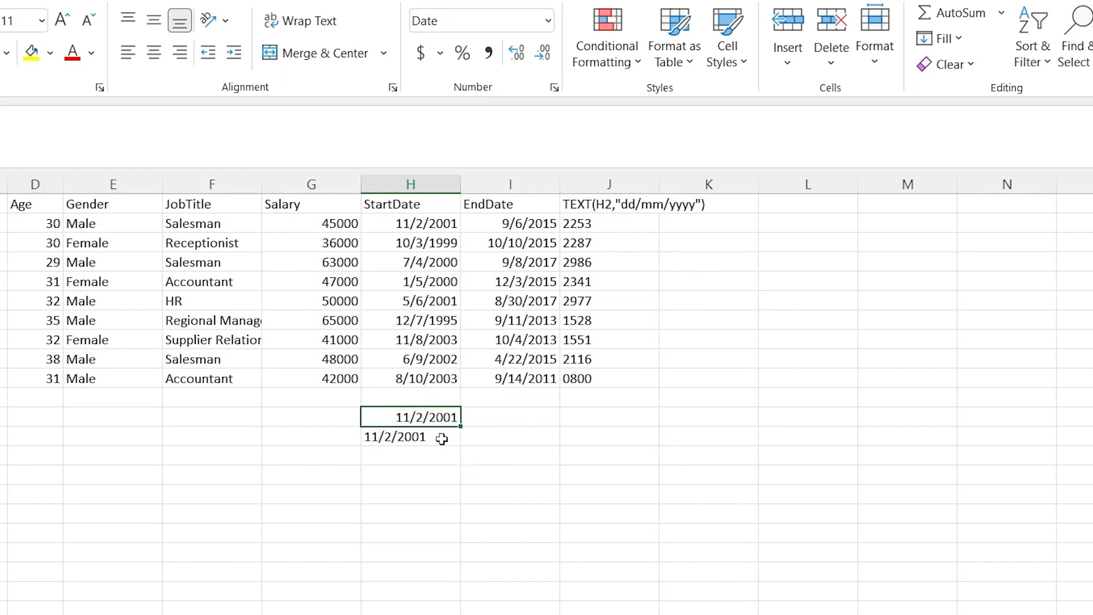
left_click(402, 439)
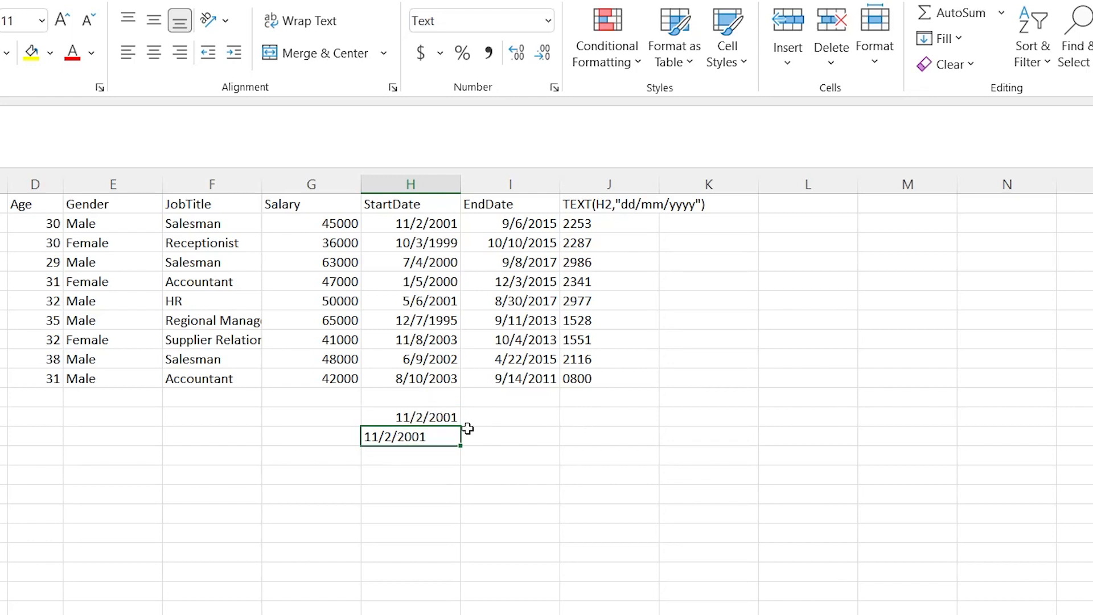
- Clear the two test dates from H12 and H13 below the table
left_click_drag(443, 414, 437, 459)
key("BackSpace")
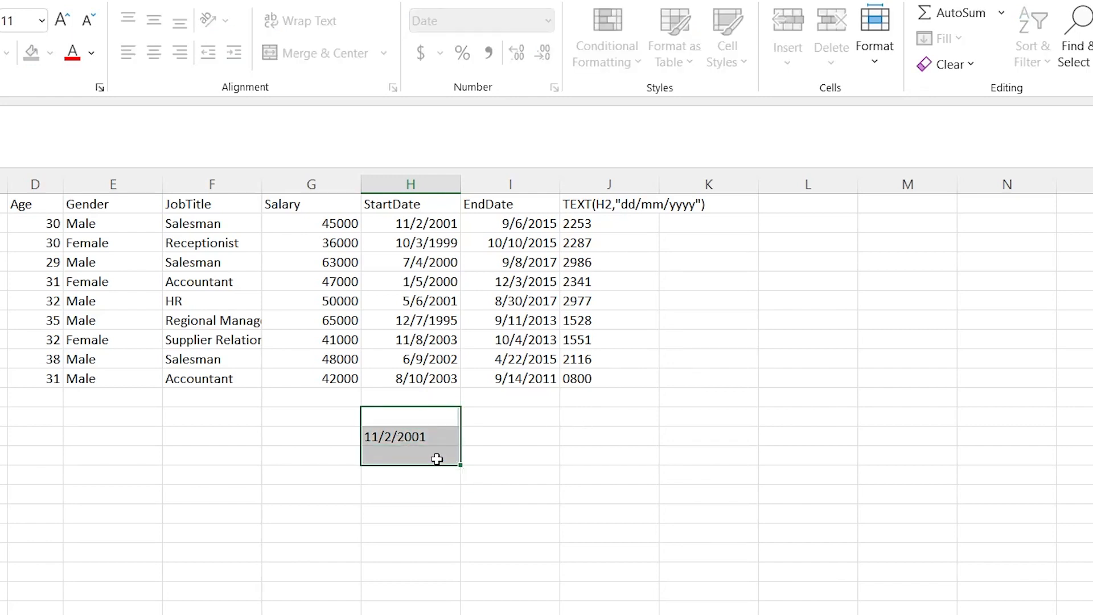
left_click(430, 438)
key("Delete")
left_click(497, 437)
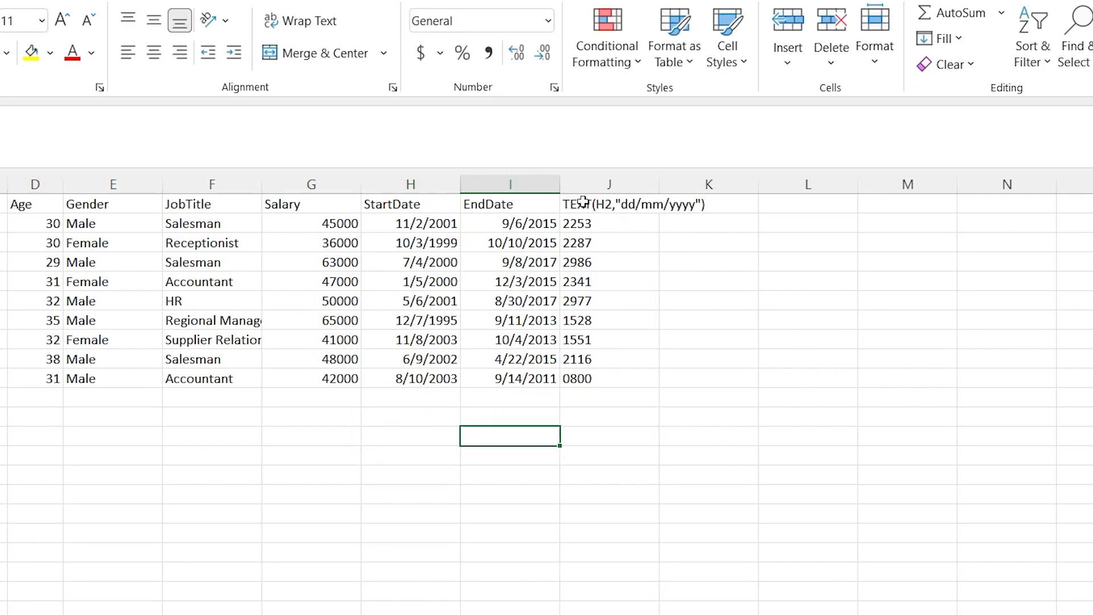
- Delete the RIGHT formula in J2 along with its spilled results in column J
left_click(616, 224)
key("ctrl+shift+Down")
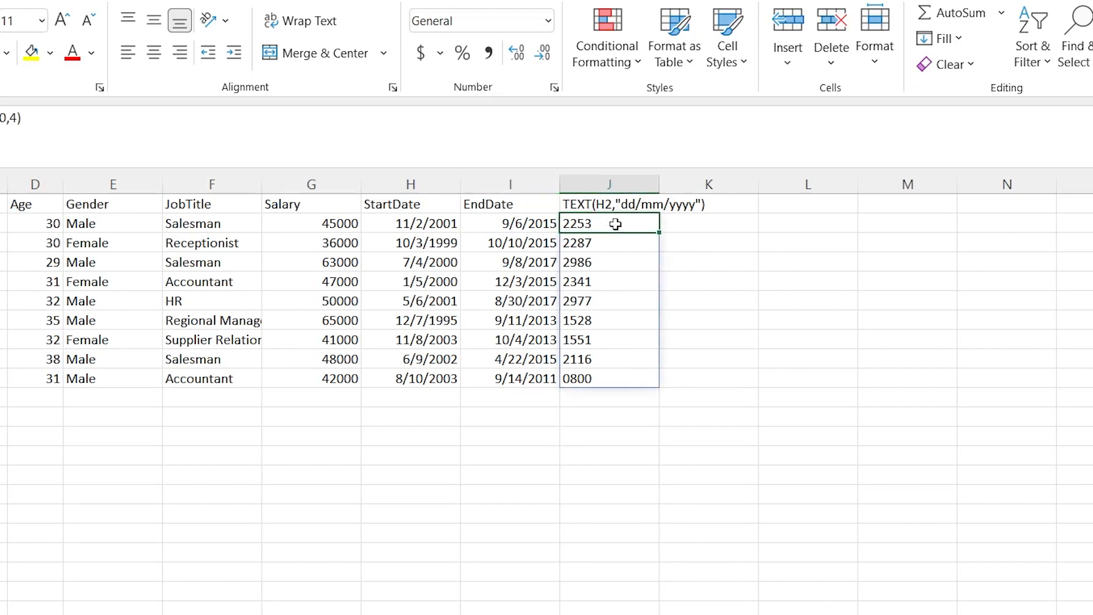
double_click(616, 224)
left_click(656, 363)
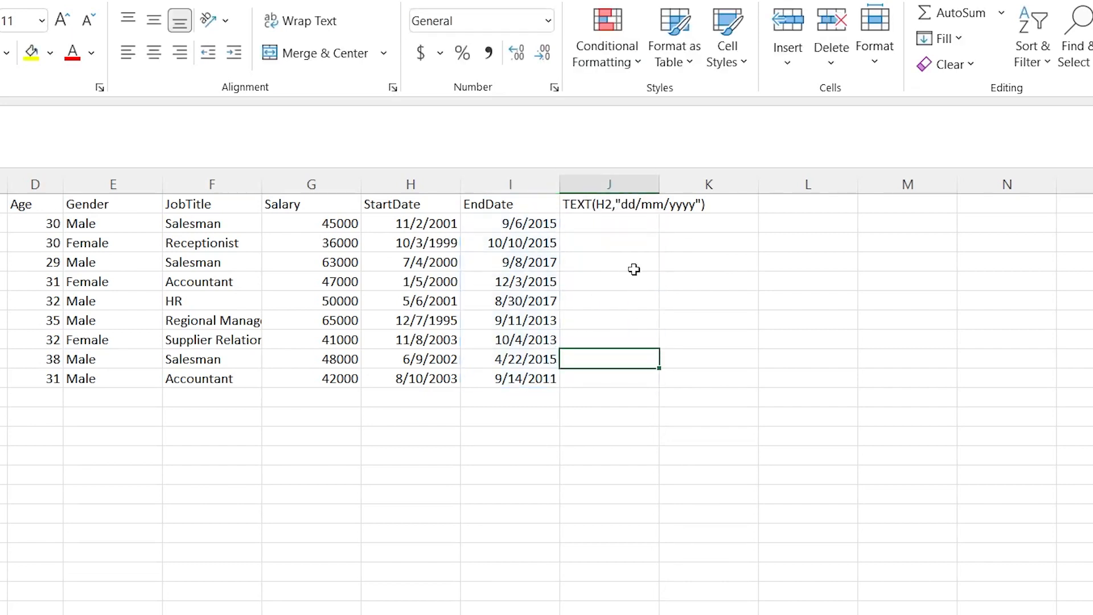
- Enter =TEXT(H2:H10, "dd/mm/yyyy") in J2 to convert the StartDate values to text
left_click(606, 234)
left_click(607, 226)
type("=T")
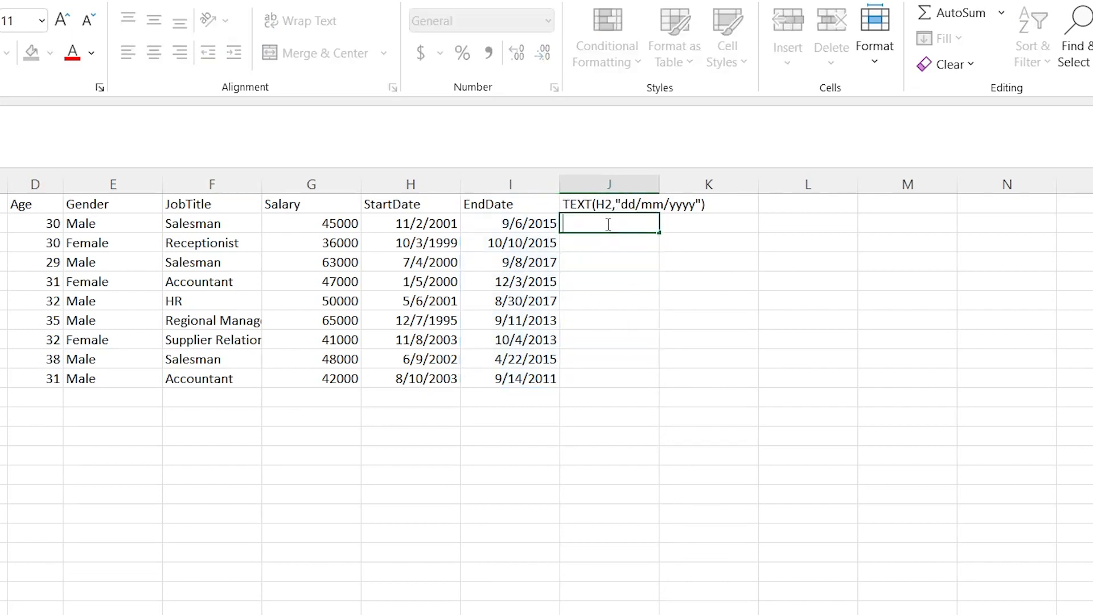
type("EST")
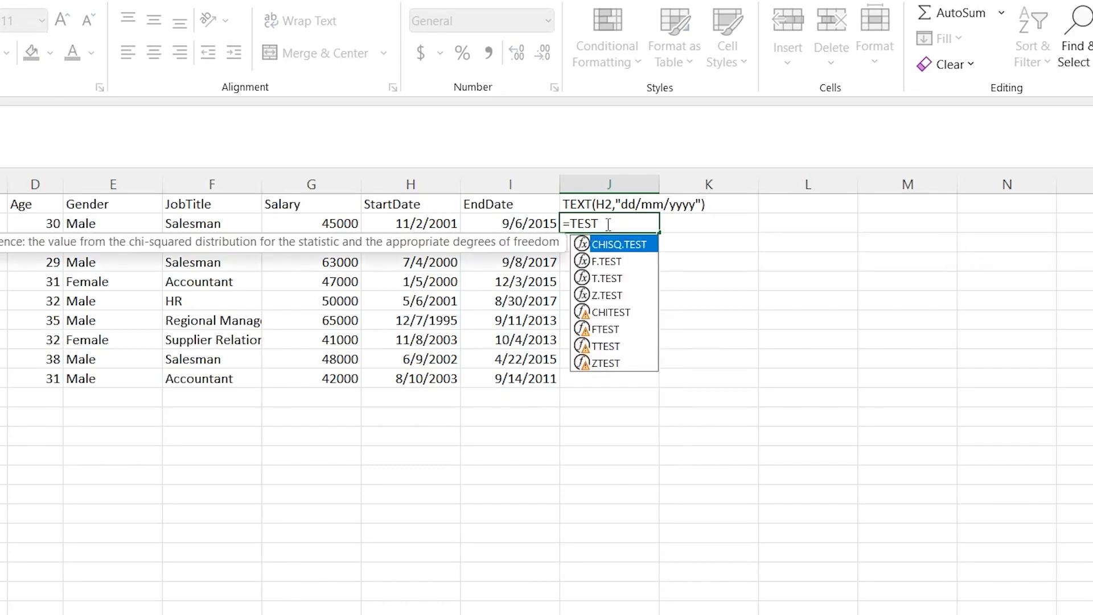
key("BackSpace")
key("BackSpace")
type("XT")
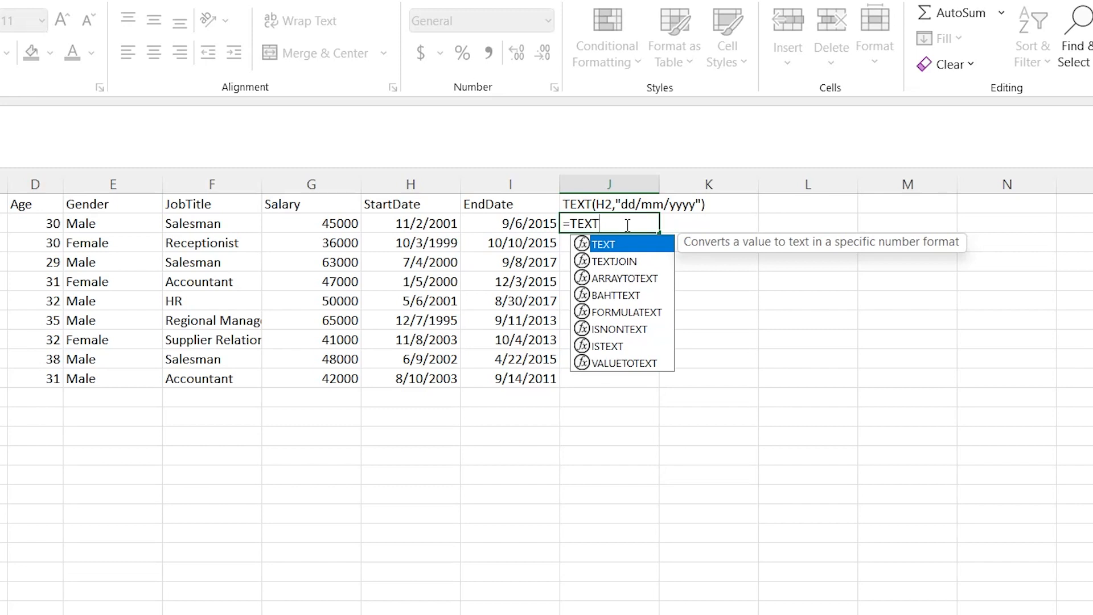
type("(")
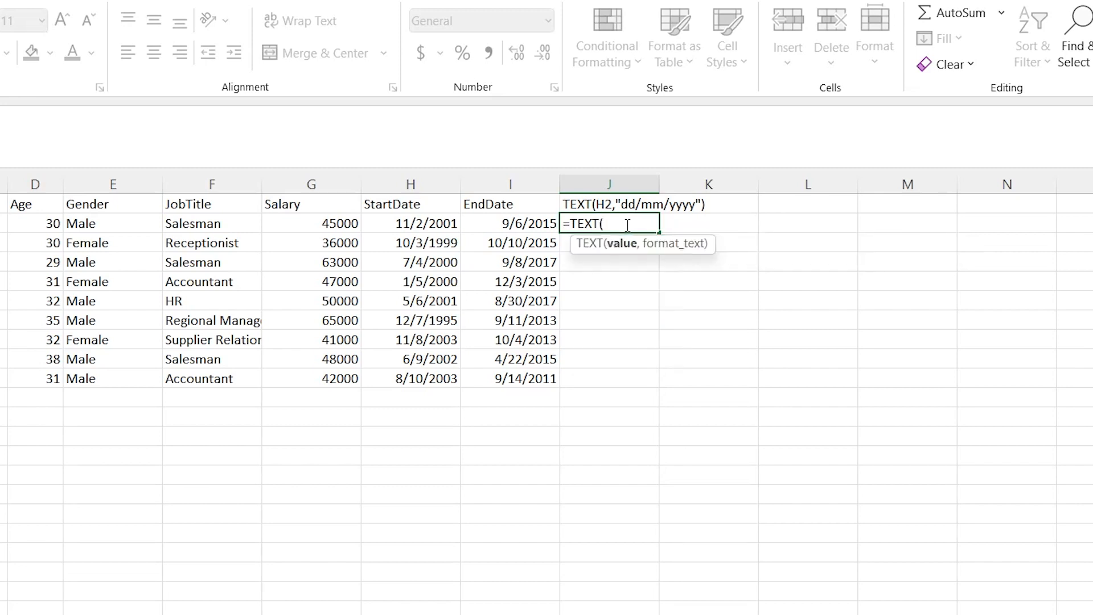
left_click(425, 225)
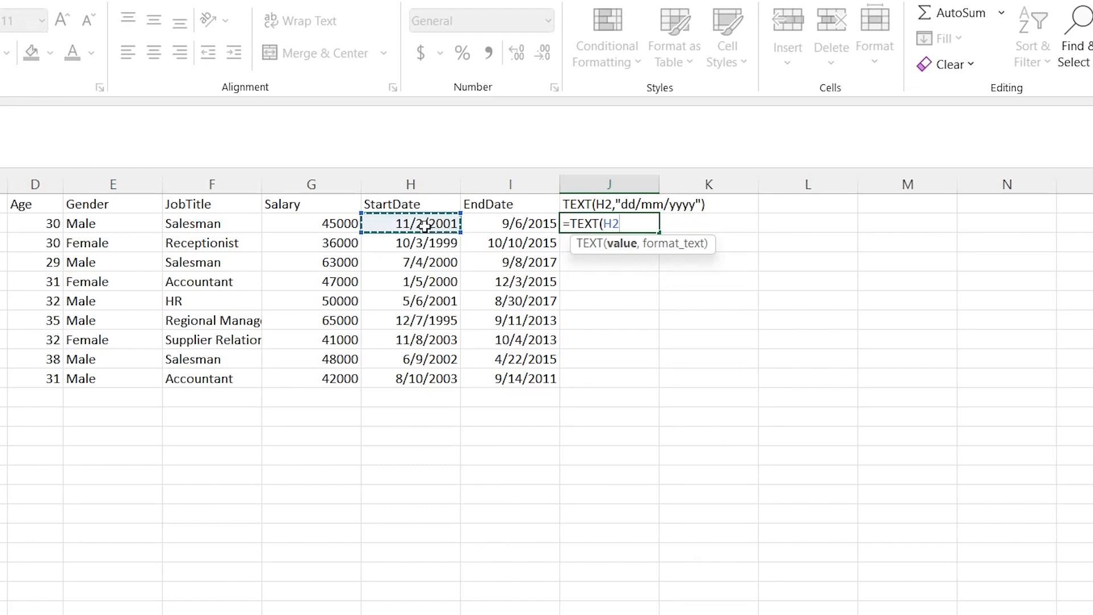
left_click_drag(439, 377, 439, 377)
type(",")
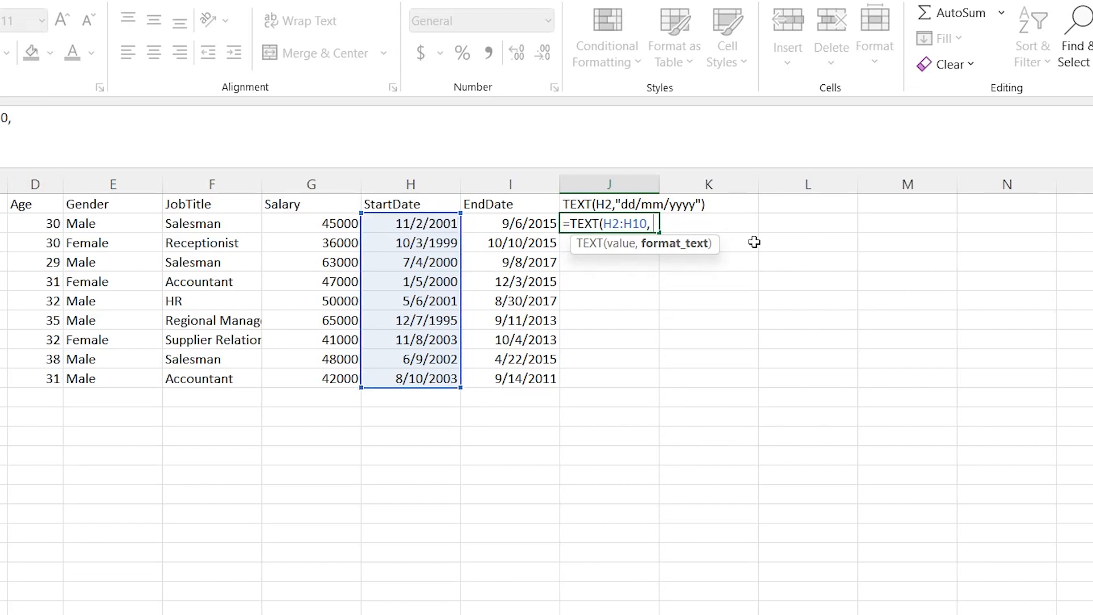
type("\"dd/mm/")
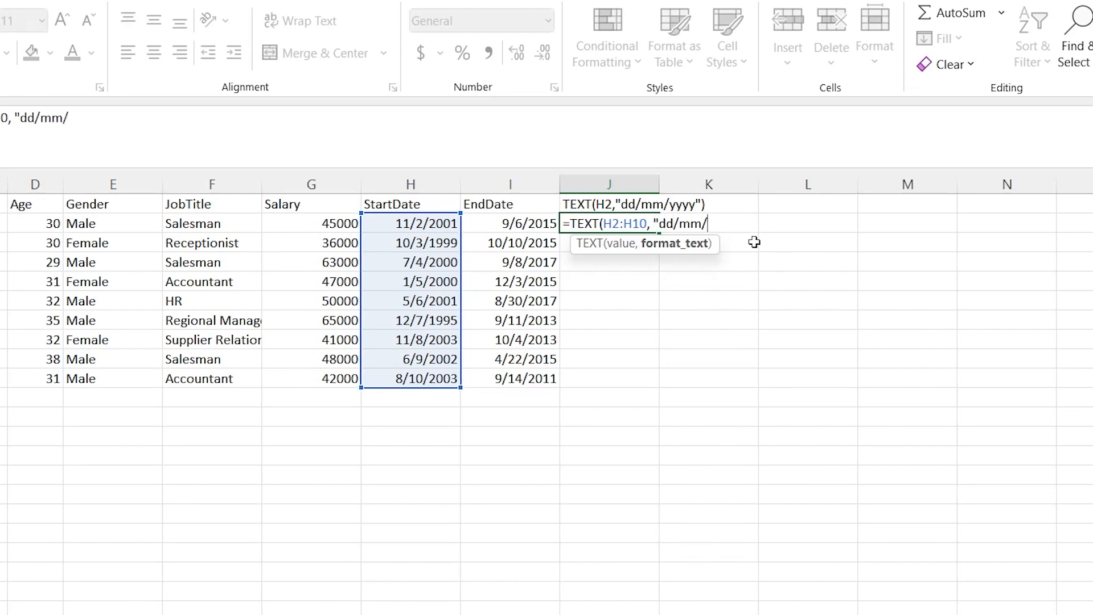
type("yyyy\")")
key("Return")
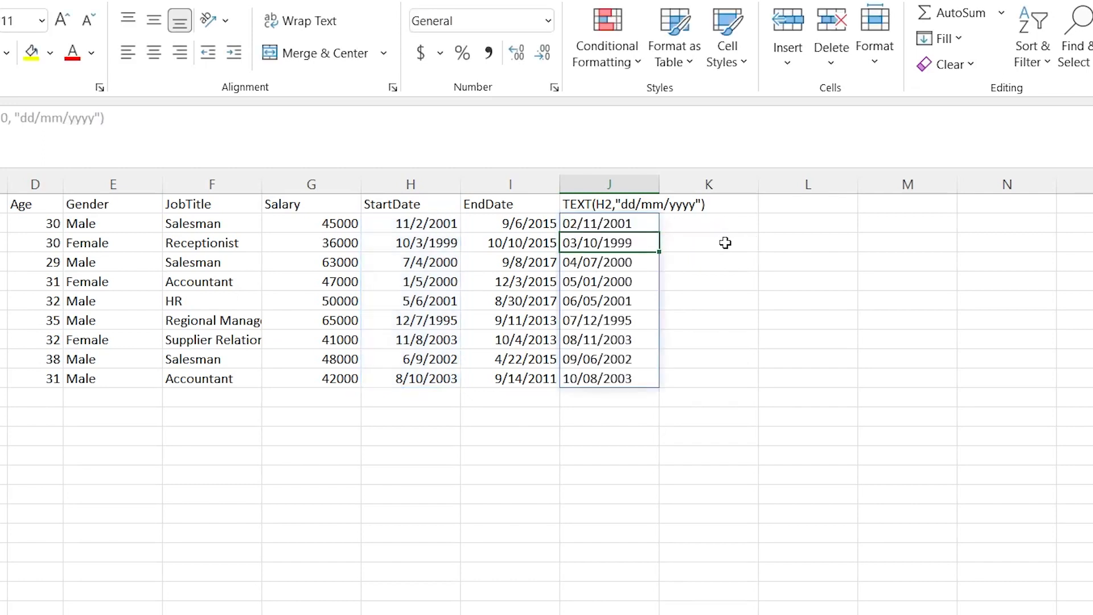
left_click(697, 262)
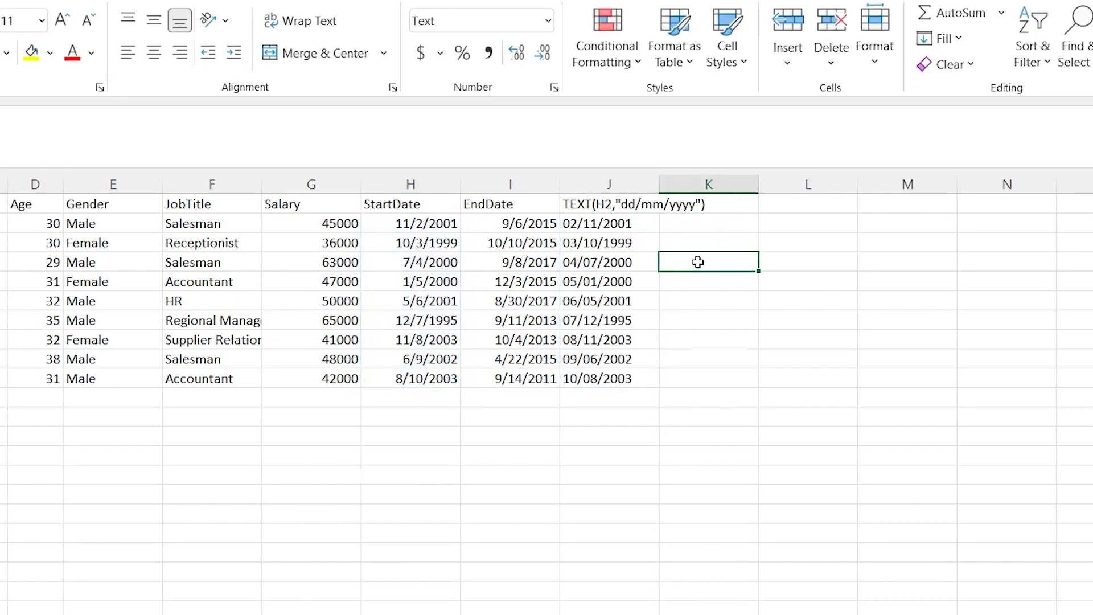
left_click_drag(632, 222, 625, 379)
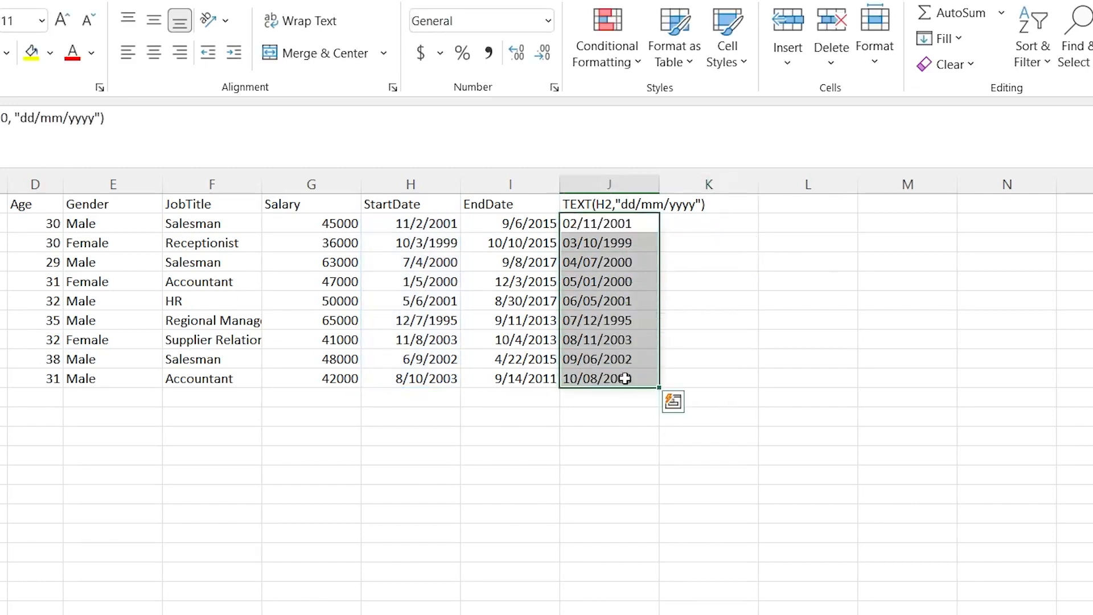
key("ctrl+q")
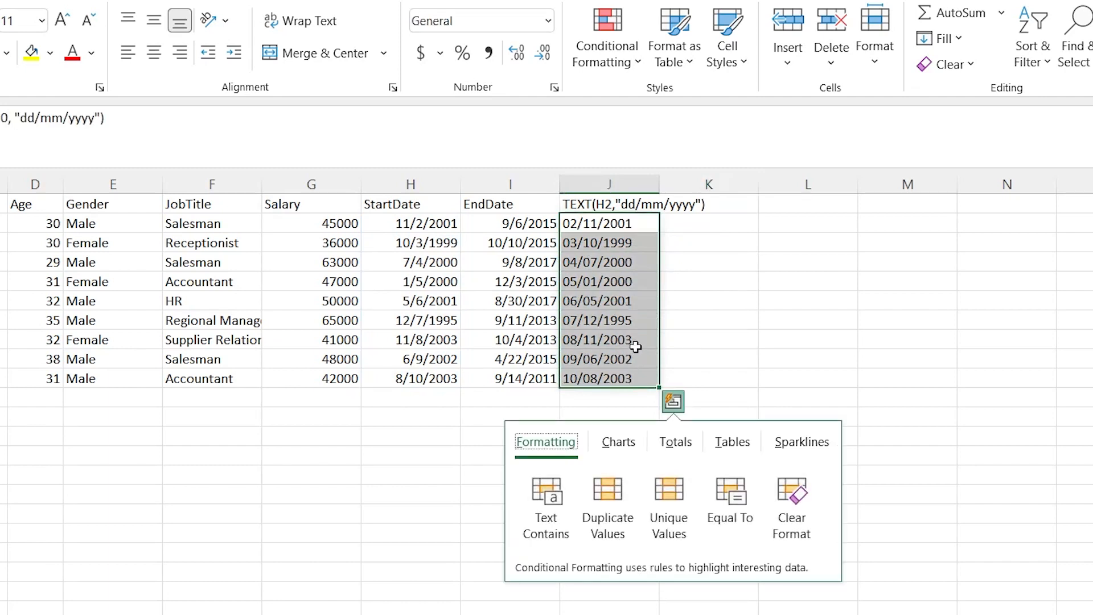
left_click(636, 293)
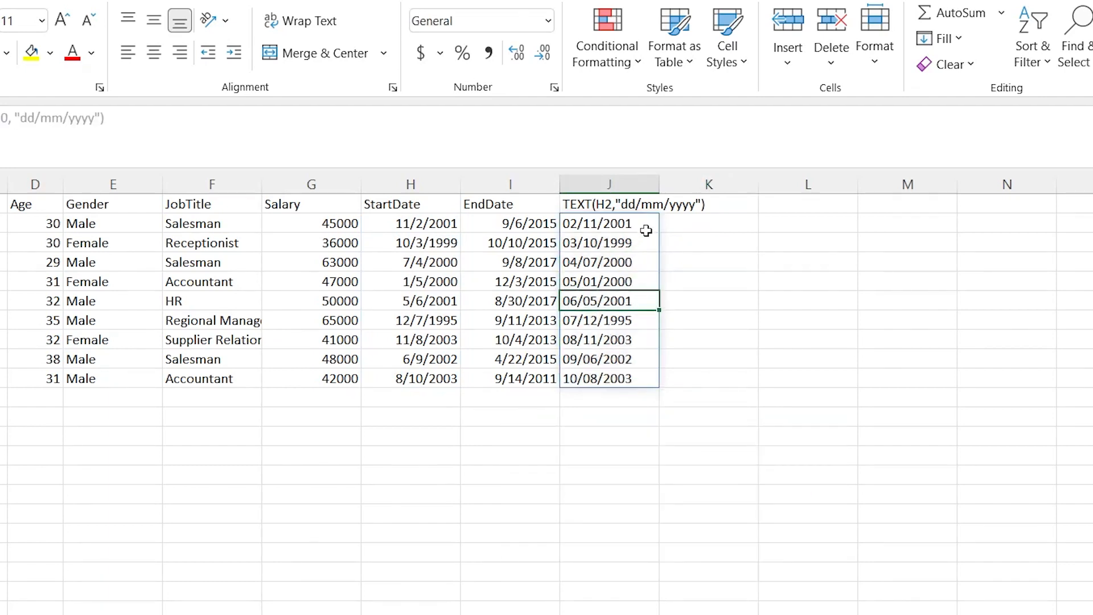
- Copy the TEXT results in J2:J10 and paste them into column L starting at L2
left_click_drag(647, 224, 644, 383)
key("ctrl+c")
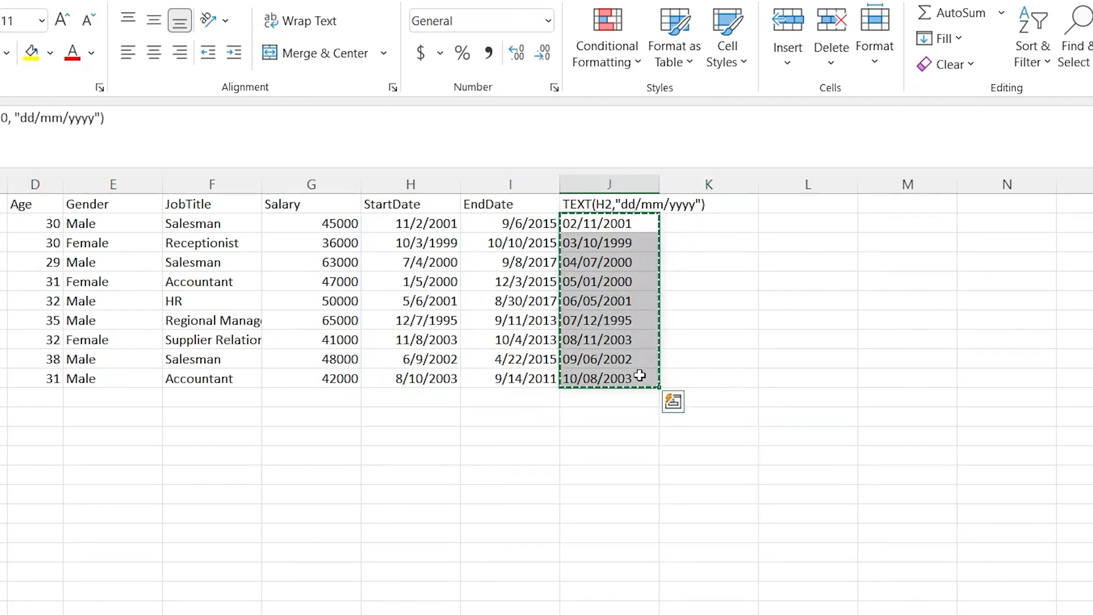
right_click(798, 218)
left_click(850, 327)
left_click(826, 266)
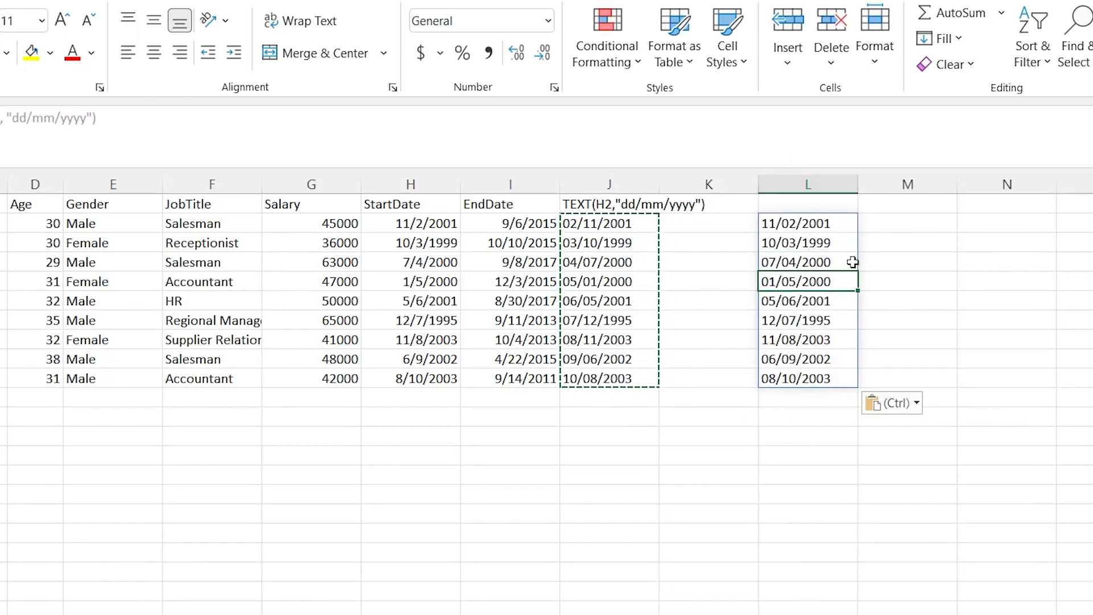
- Extract the last four characters of the column L date texts by entering =RIGHT(L2#,4) in M2
left_click(904, 221)
type("=RIGHT(")
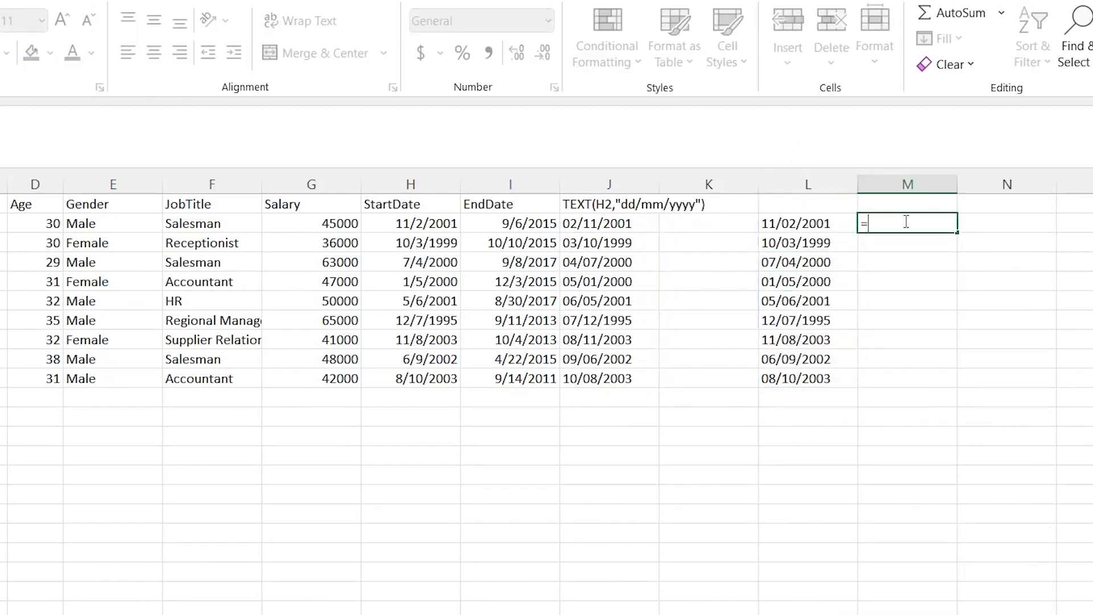
left_click(816, 222)
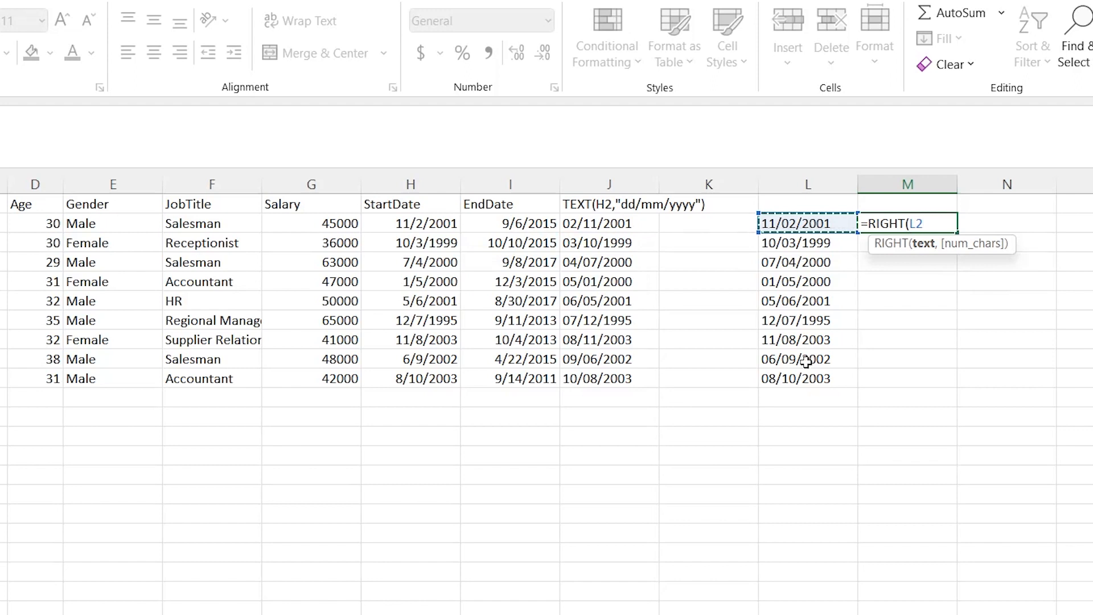
left_click(805, 378, "shift")
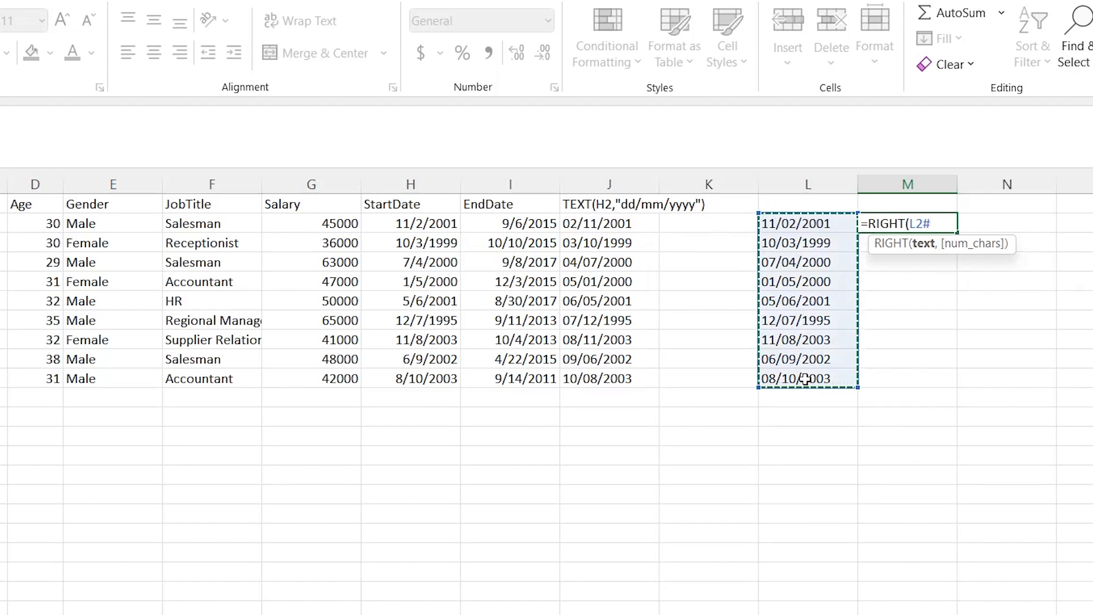
type(",4)")
key("Return")
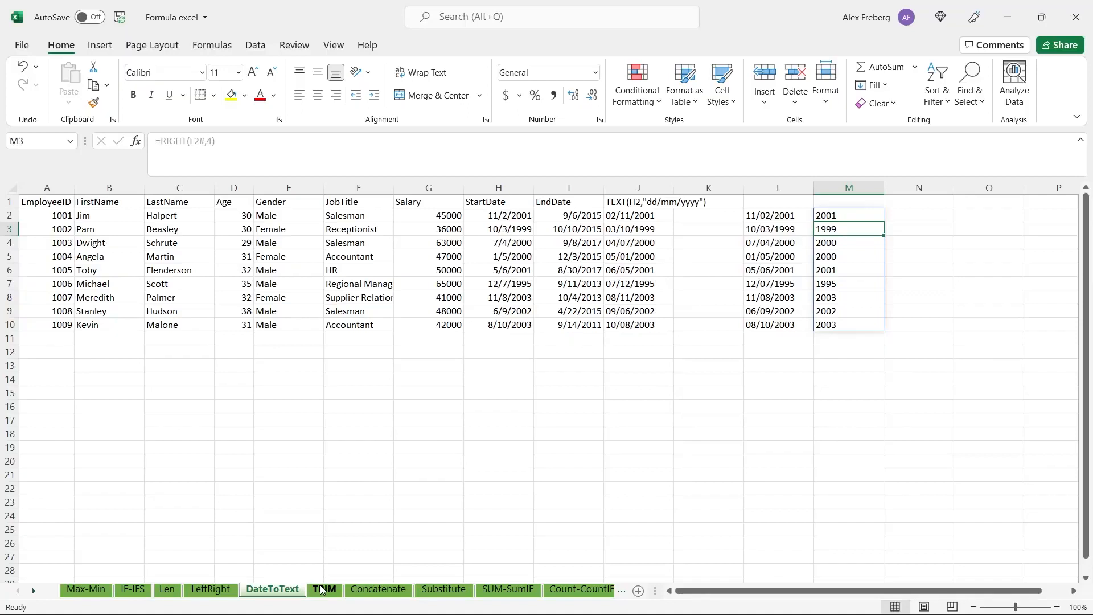
- Open the TRIM sheet and examine the LastName entries in C2:C10 for unwanted spaces
left_click(322, 589)
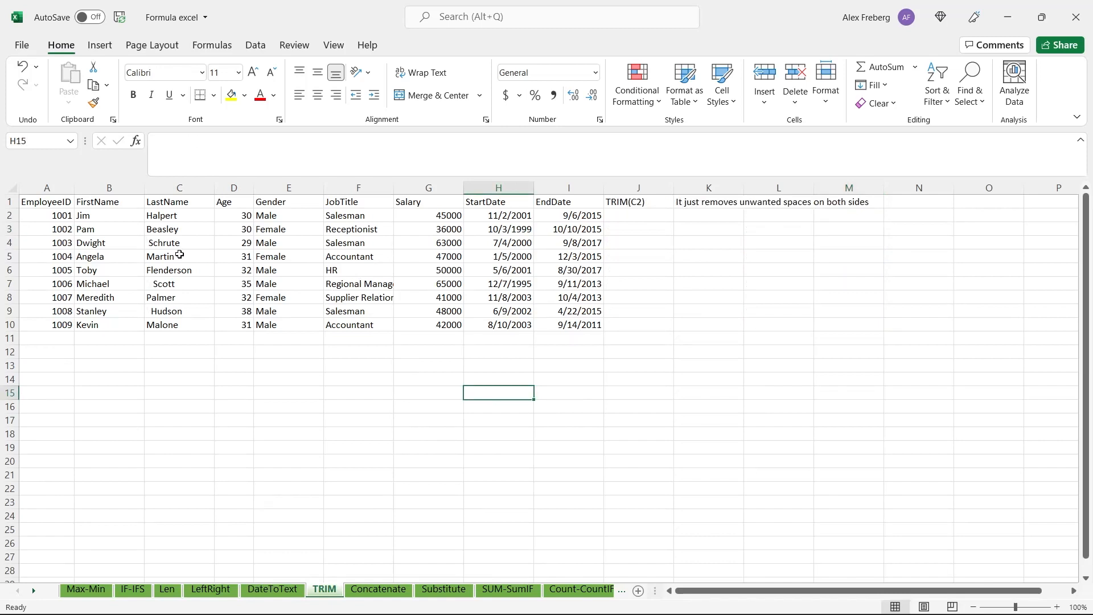
left_click_drag(161, 216, 175, 336)
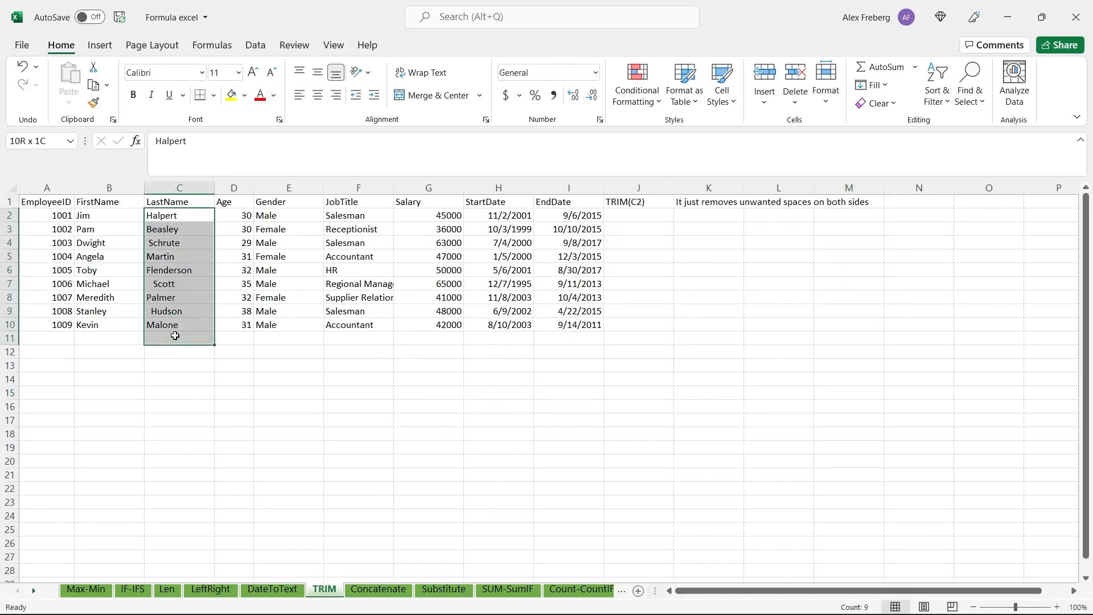
left_click(182, 341)
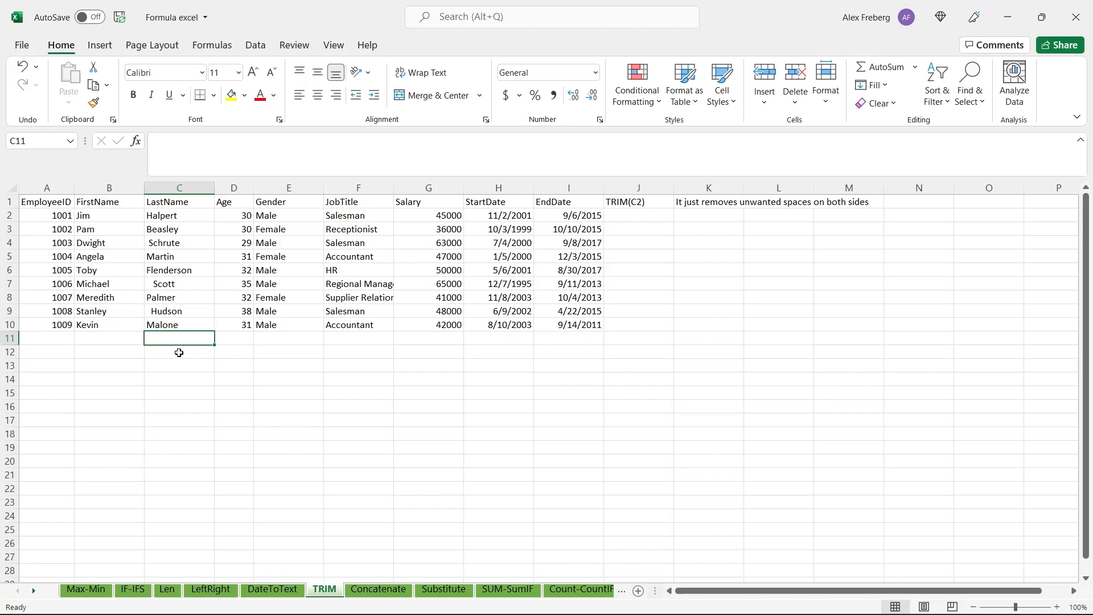
double_click(178, 321)
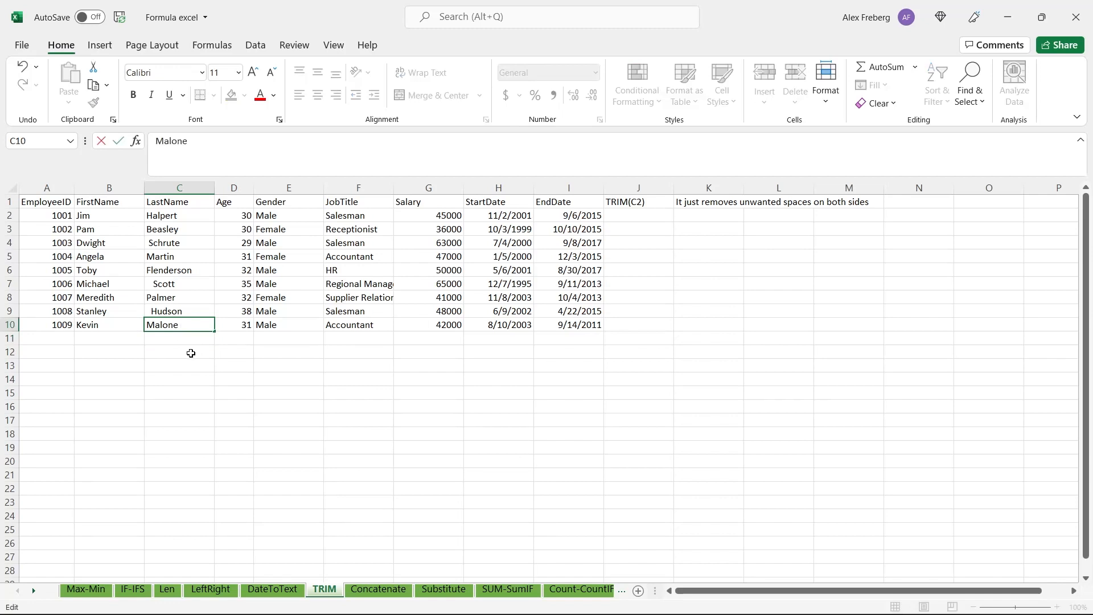
left_click(191, 353)
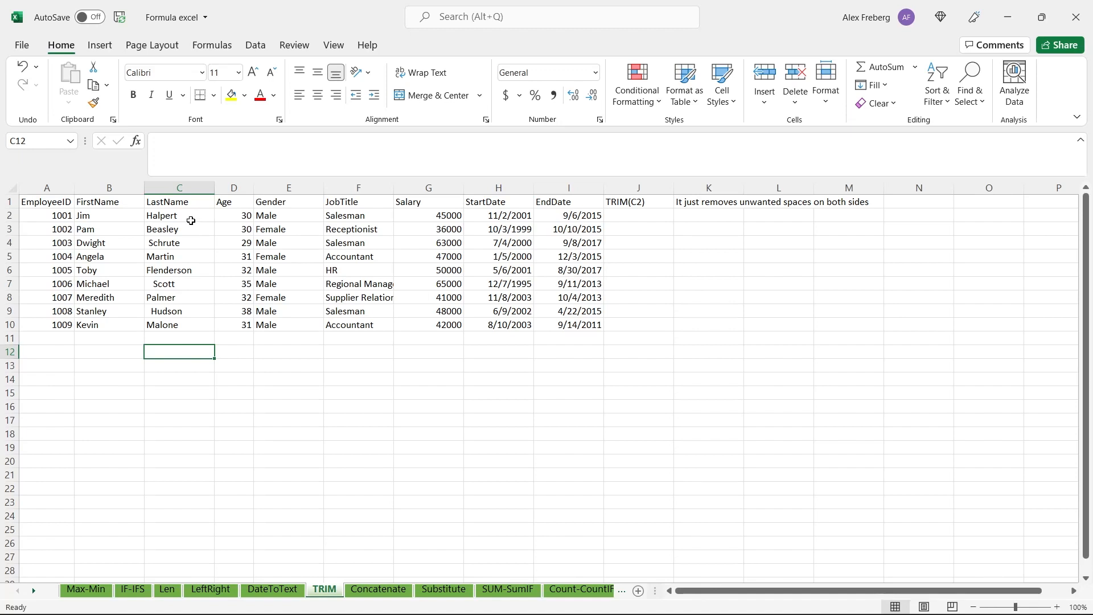
left_click_drag(192, 216, 194, 323)
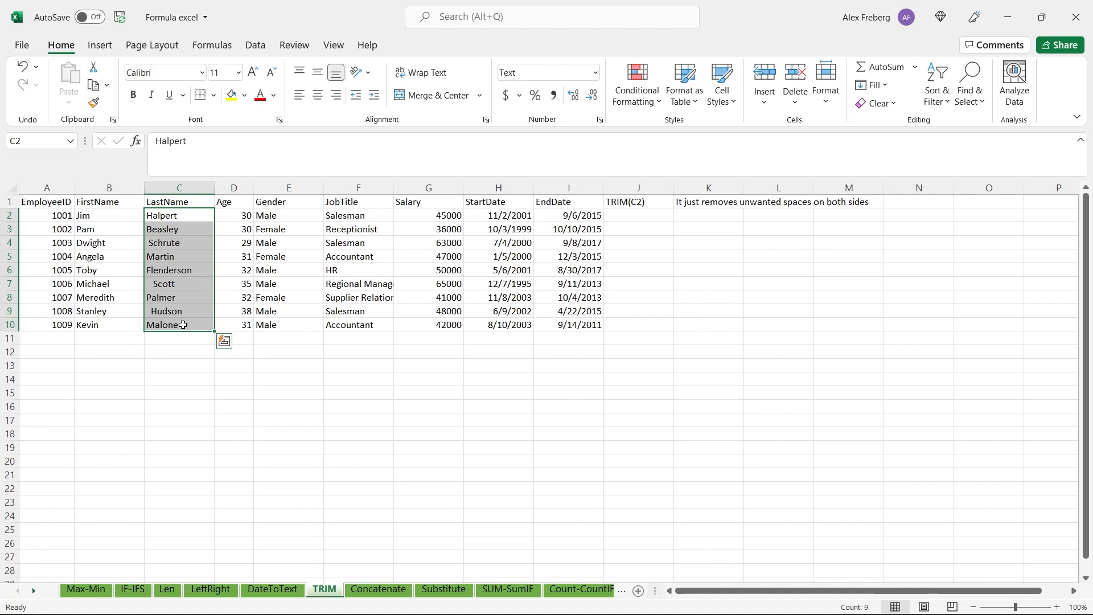
left_click(183, 216)
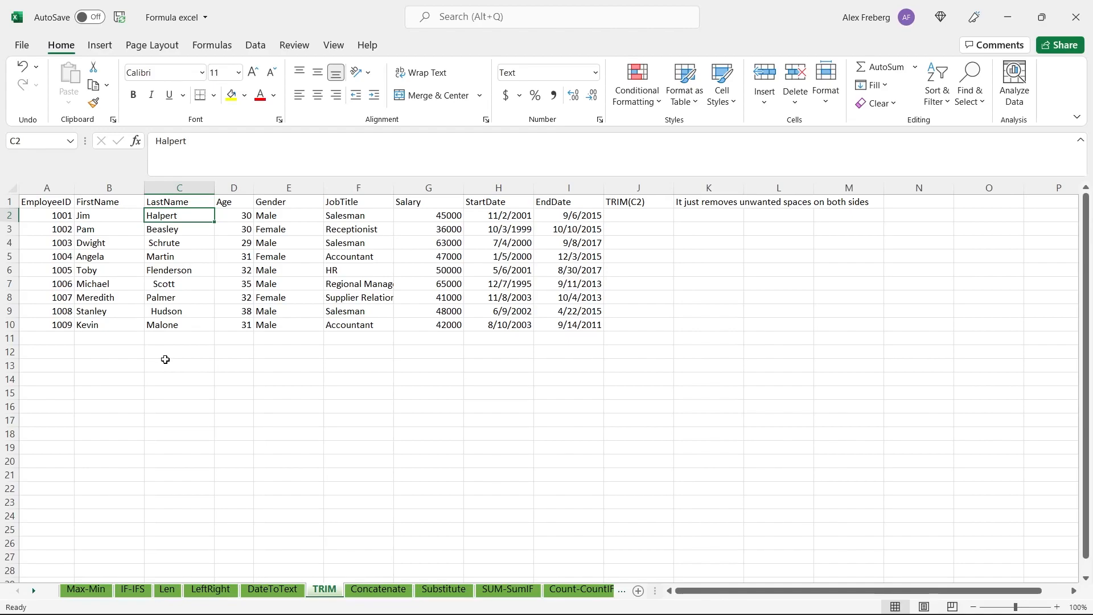
- Enter =TRIM(C2:C10) in J2 to strip unwanted spaces from the LastName entries
left_click(650, 216)
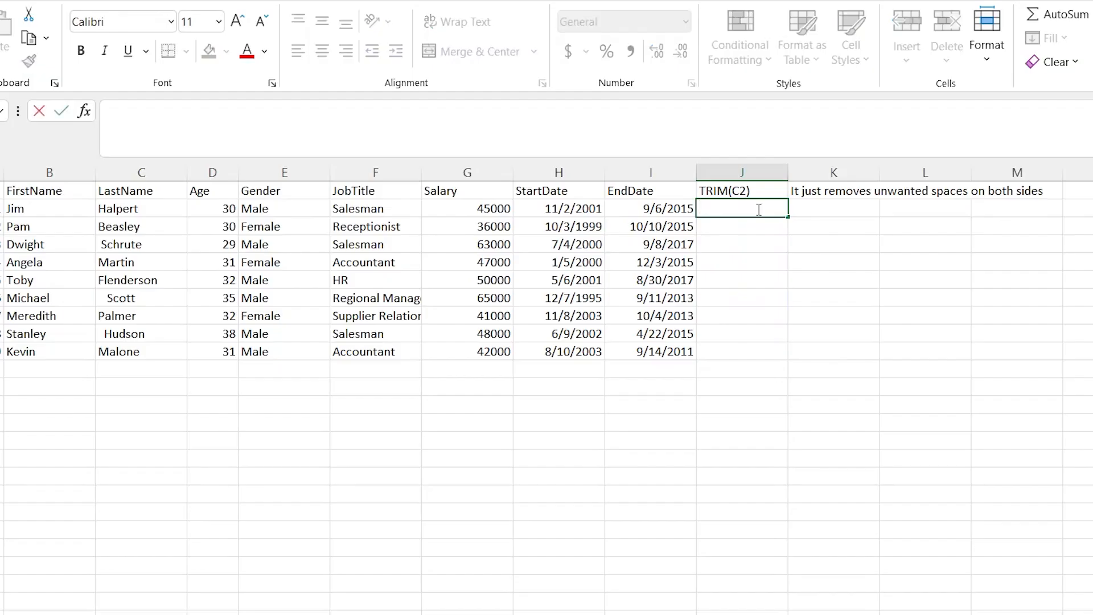
type("=TRIM")
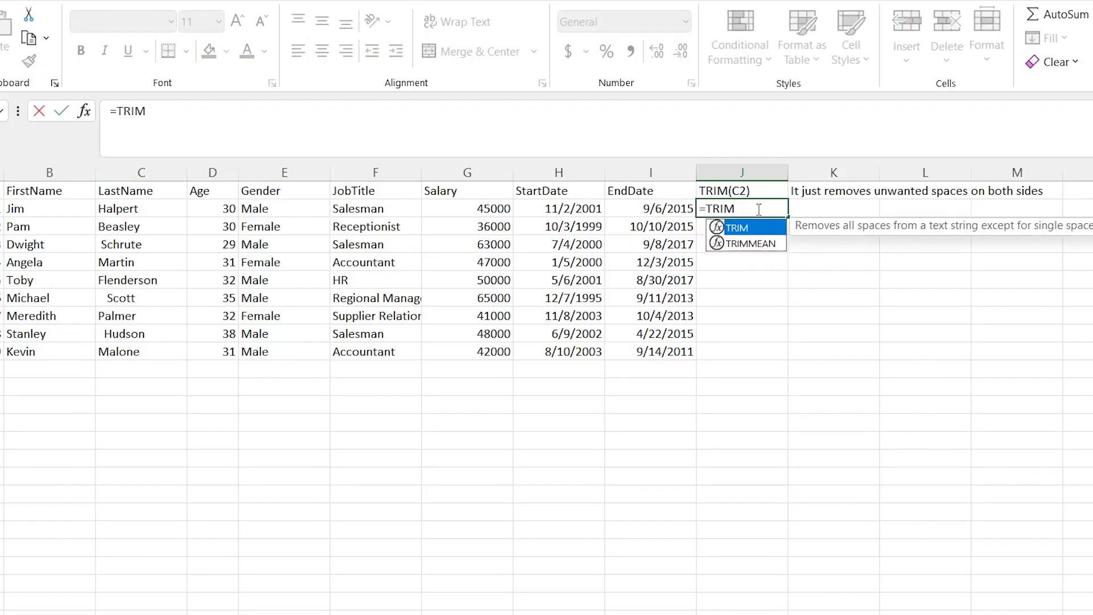
type("(")
key("BackSpace")
type("(")
left_click(148, 208)
left_click(150, 351, "shift")
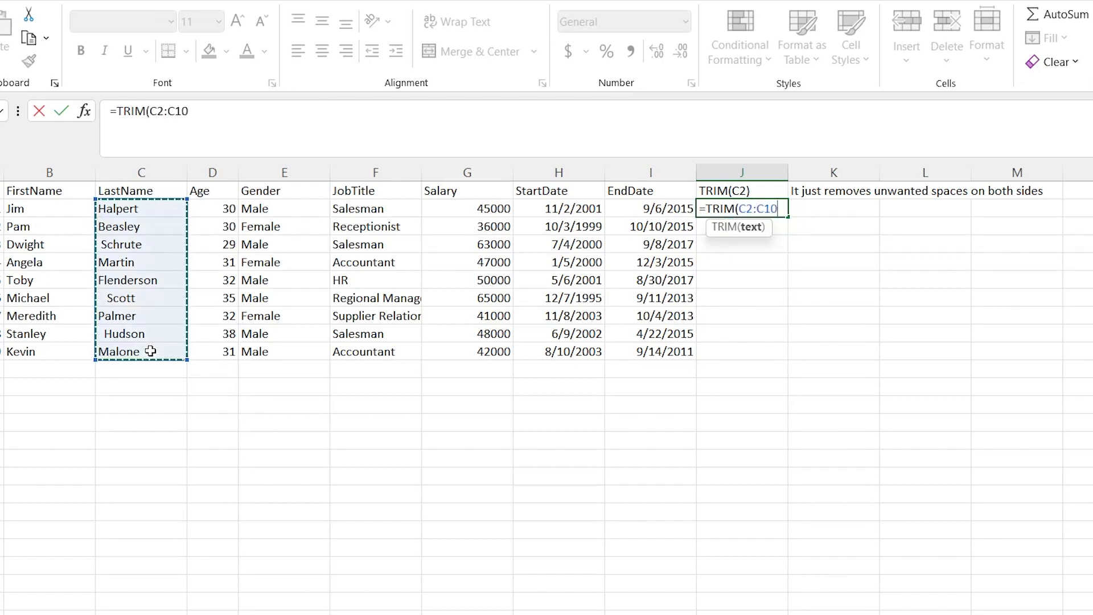
key("Return")
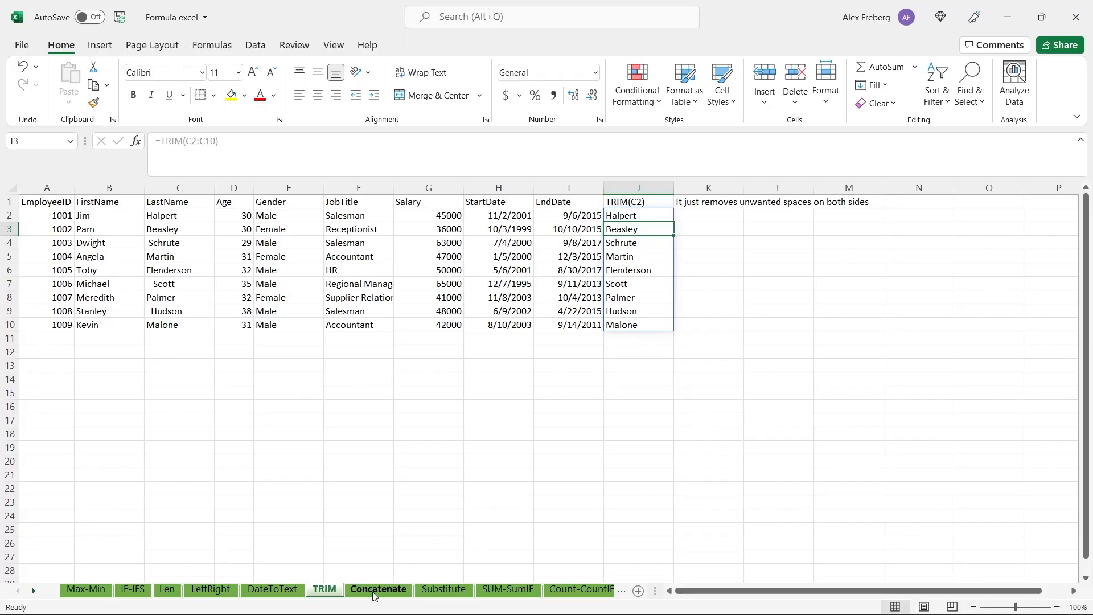
- Open the Concatenate sheet and begin a CONCATENATE formula in J2
left_click(375, 590)
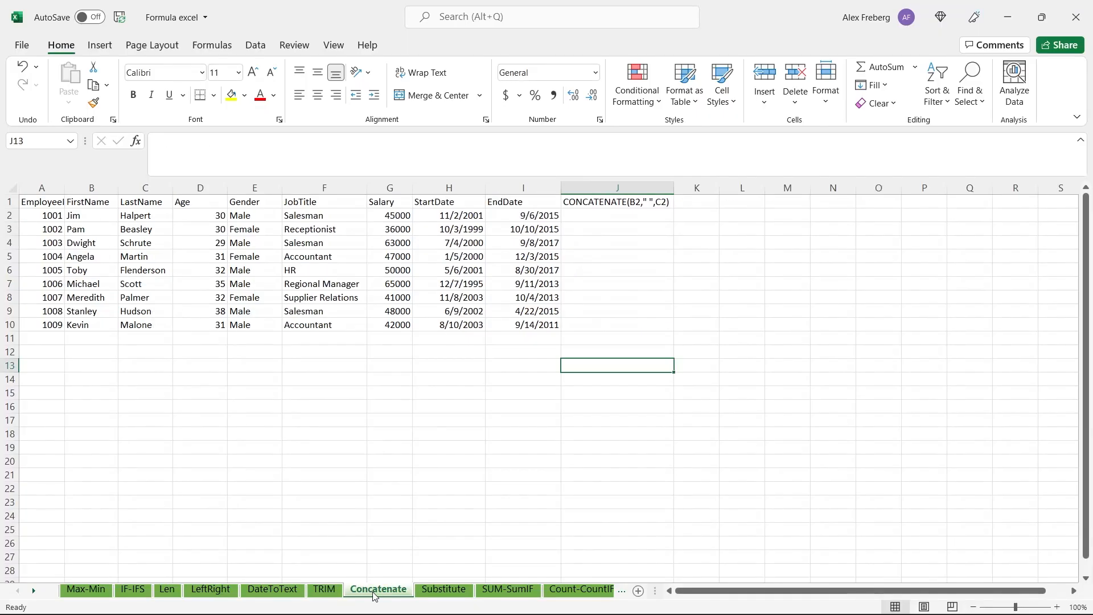
left_click(617, 337)
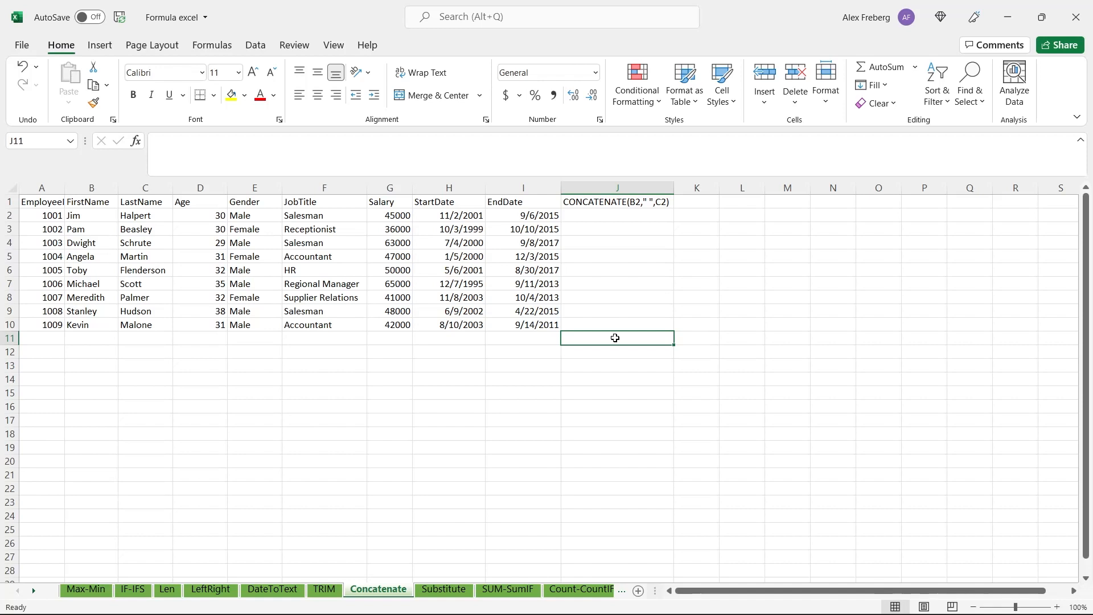
left_click(620, 215)
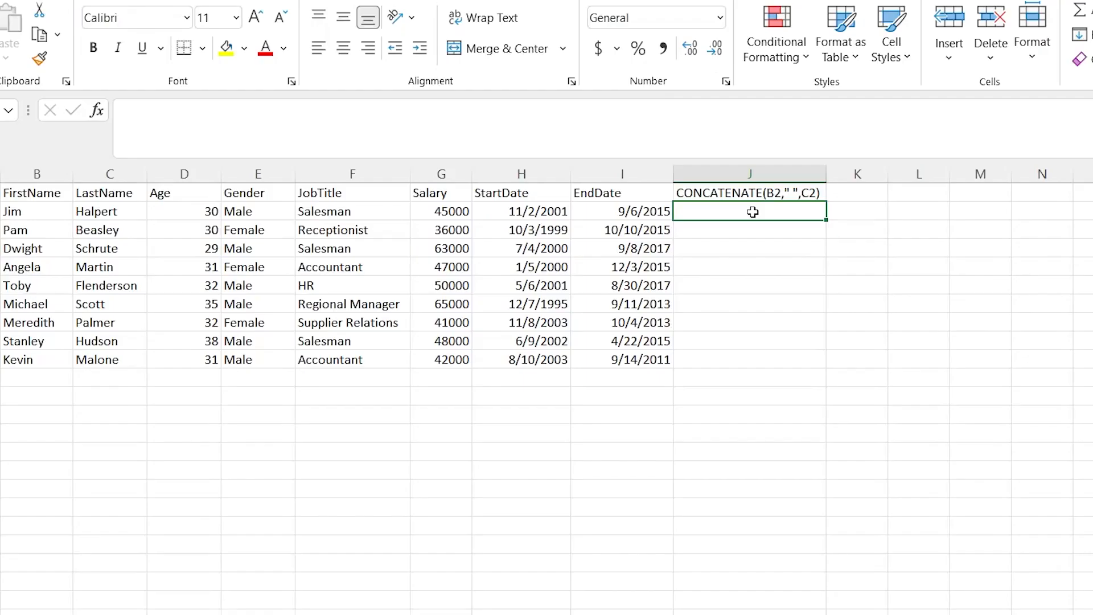
type("=")
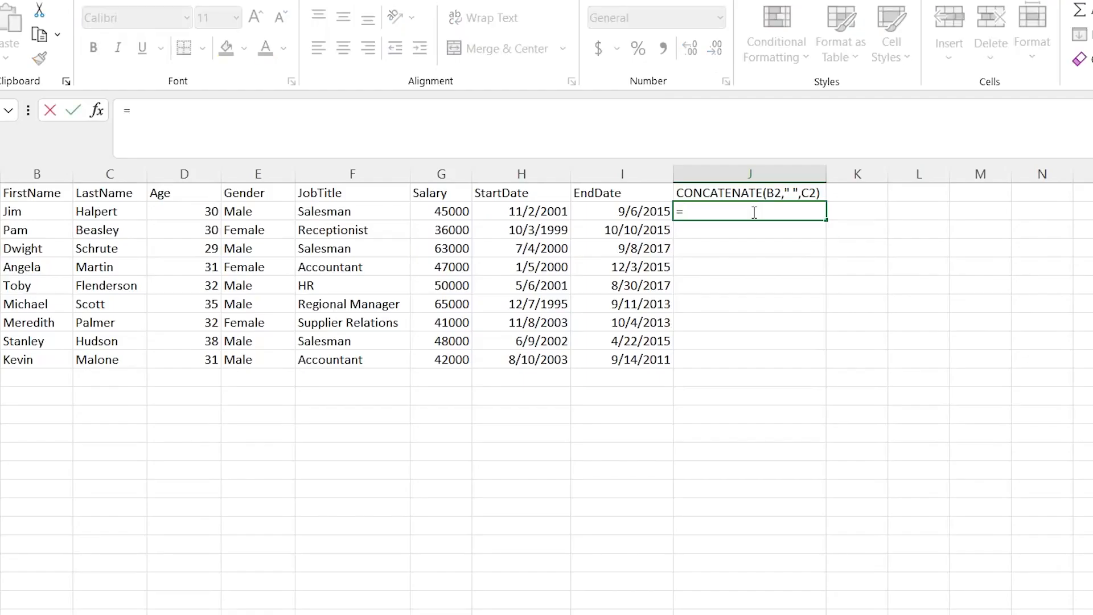
type("CON")
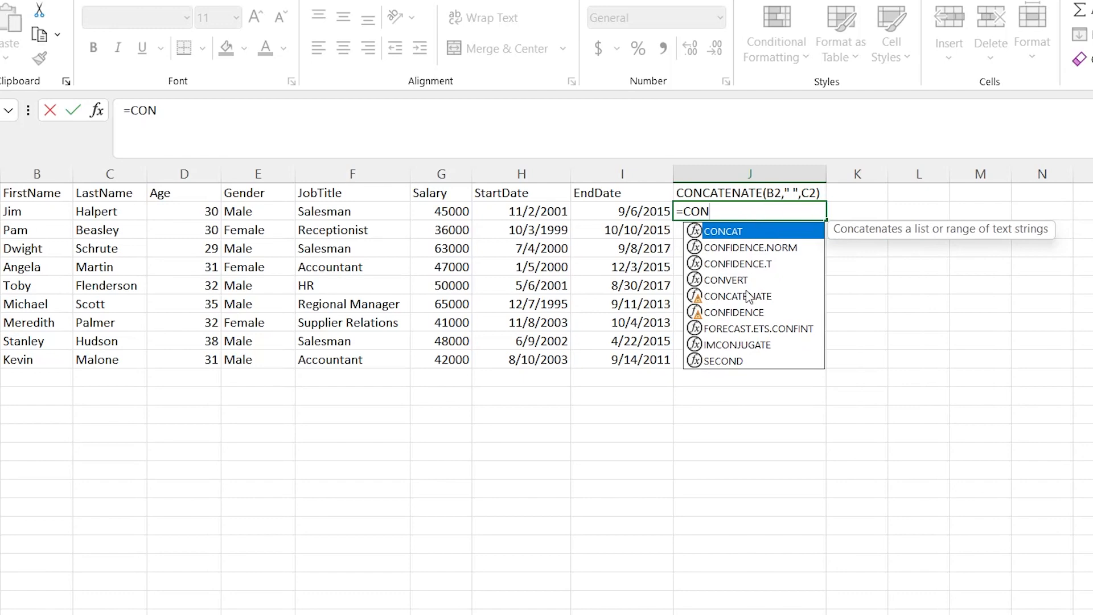
left_click(748, 296)
double_click(749, 296)
left_click(750, 231)
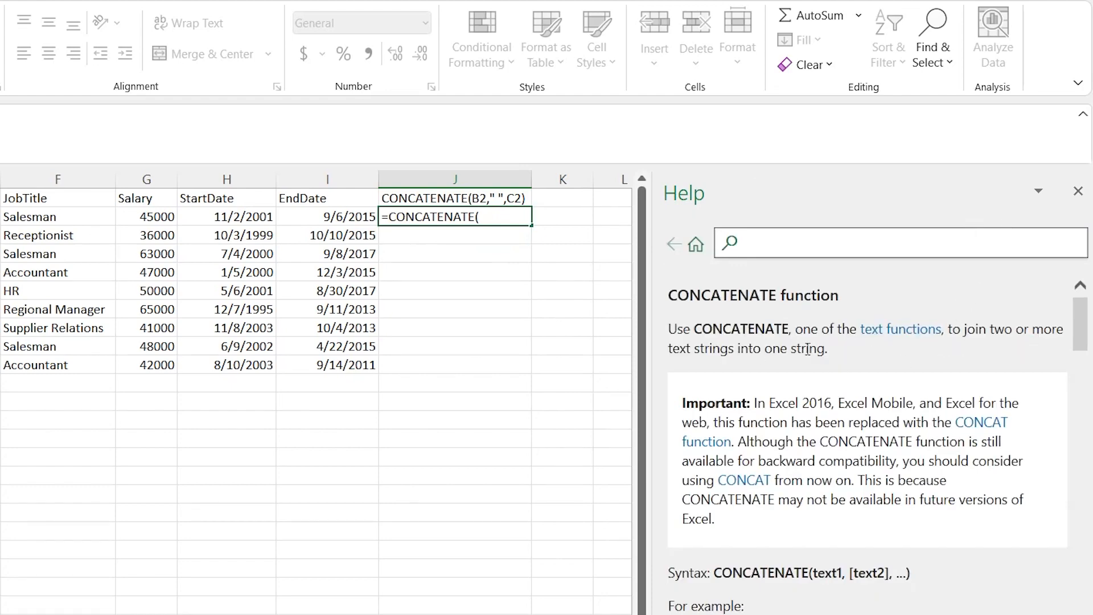
left_click(1078, 191)
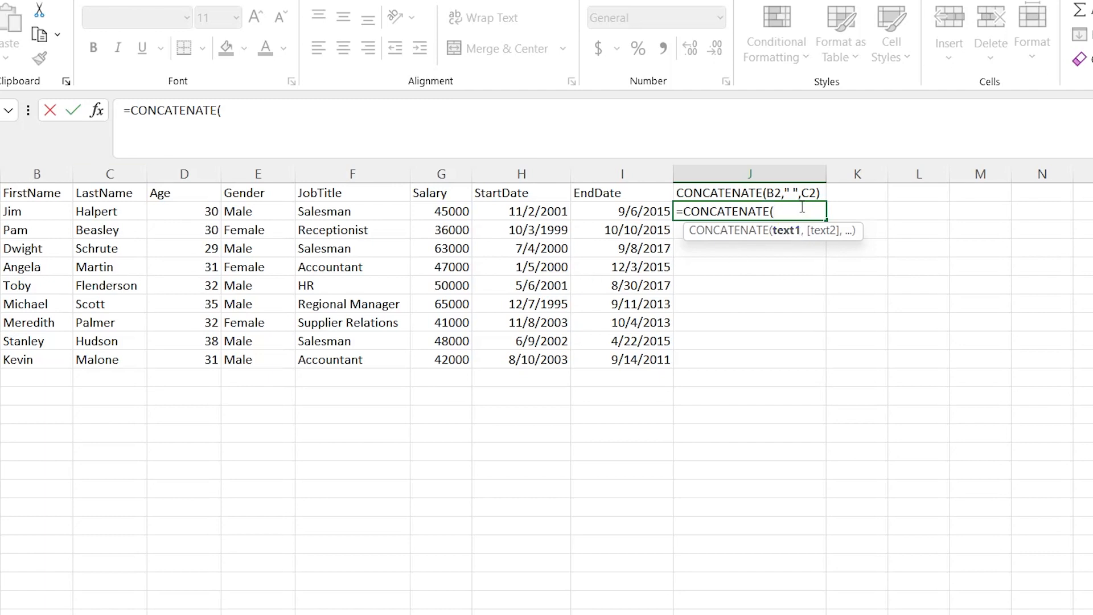
- Complete the J2 formula as =CONCATENATE(B2,C2) to join the first and last name
left_click(50, 212)
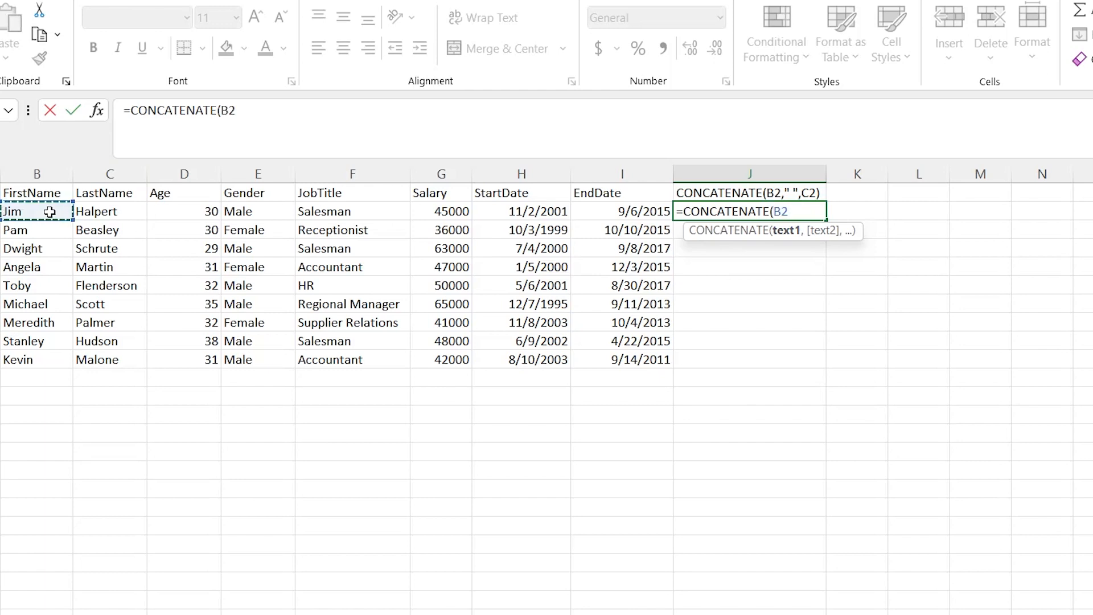
type(",")
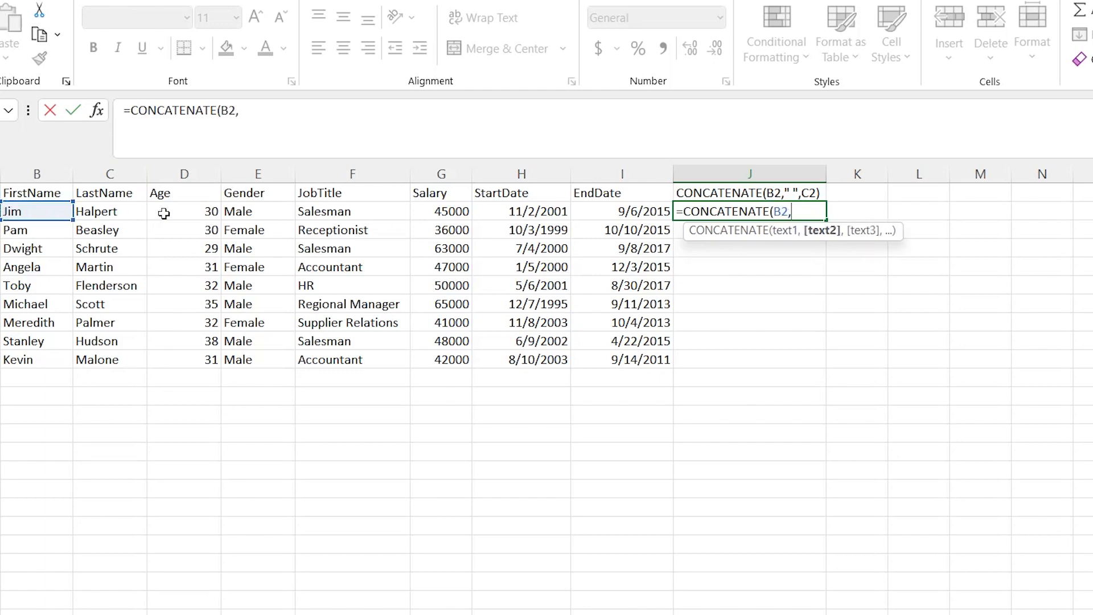
left_click(122, 212)
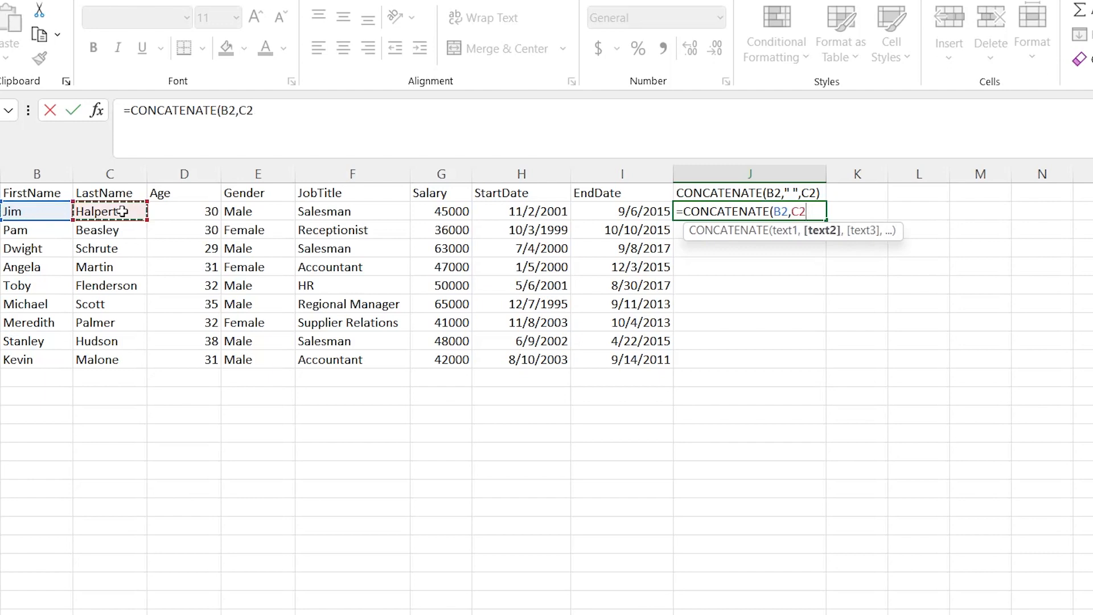
type(")")
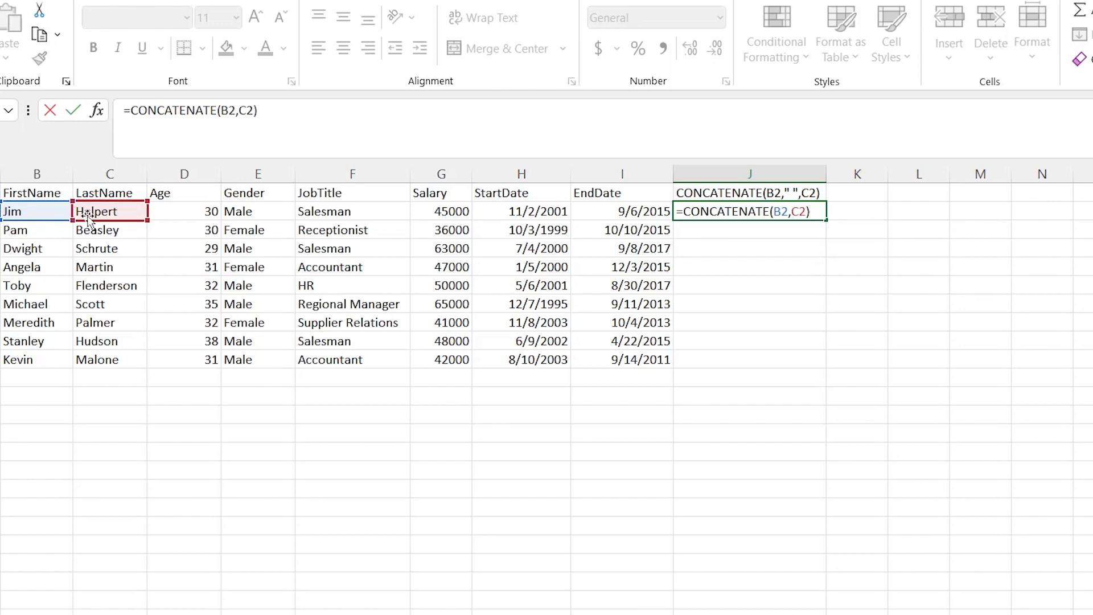
key("Return")
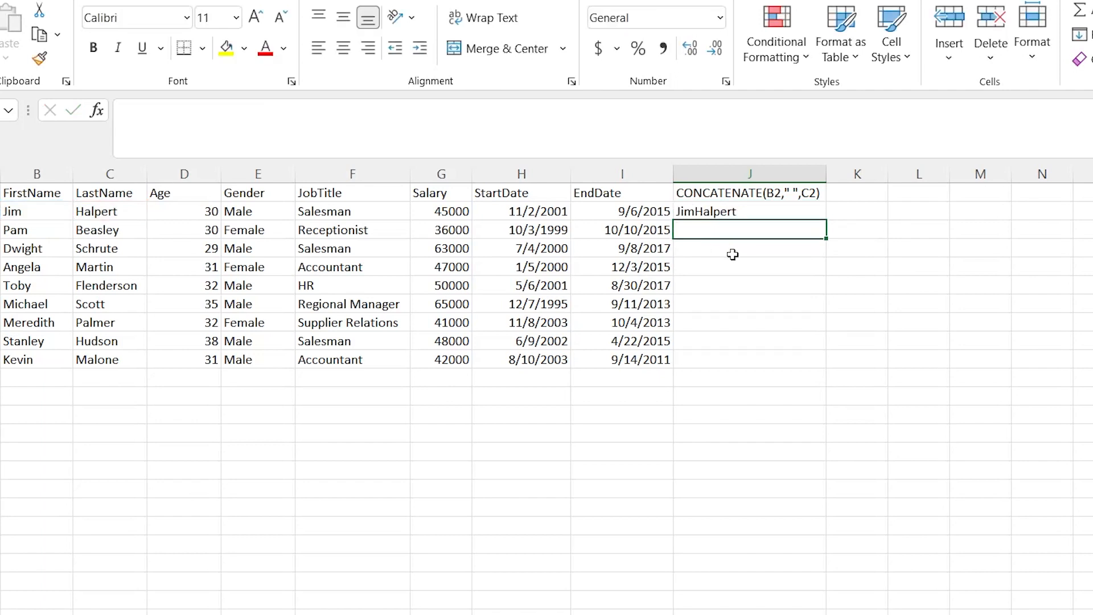
- Add a space argument between the names in J2 so the formula reads =CONCATENATE(B2," ",C2)
double_click(742, 211)
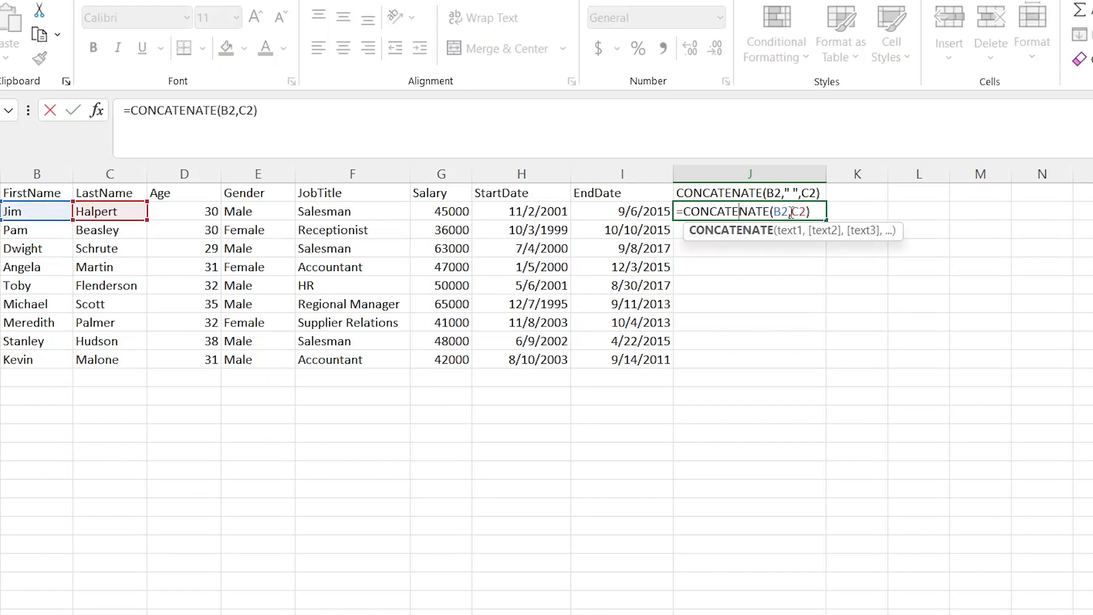
left_click(792, 211)
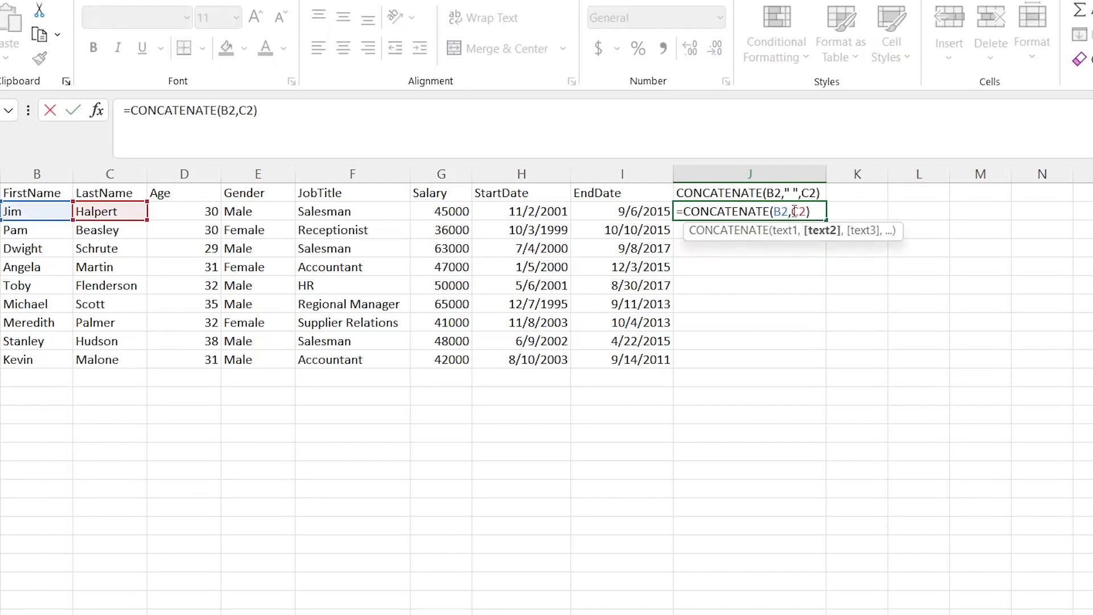
type(",")
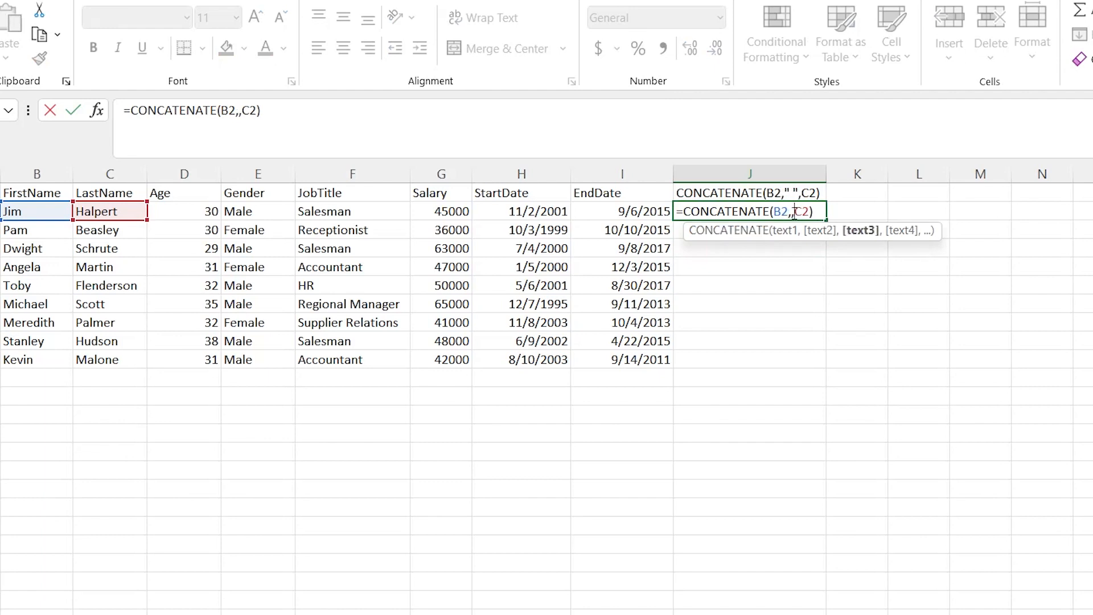
left_click(793, 212)
type("\"\"")
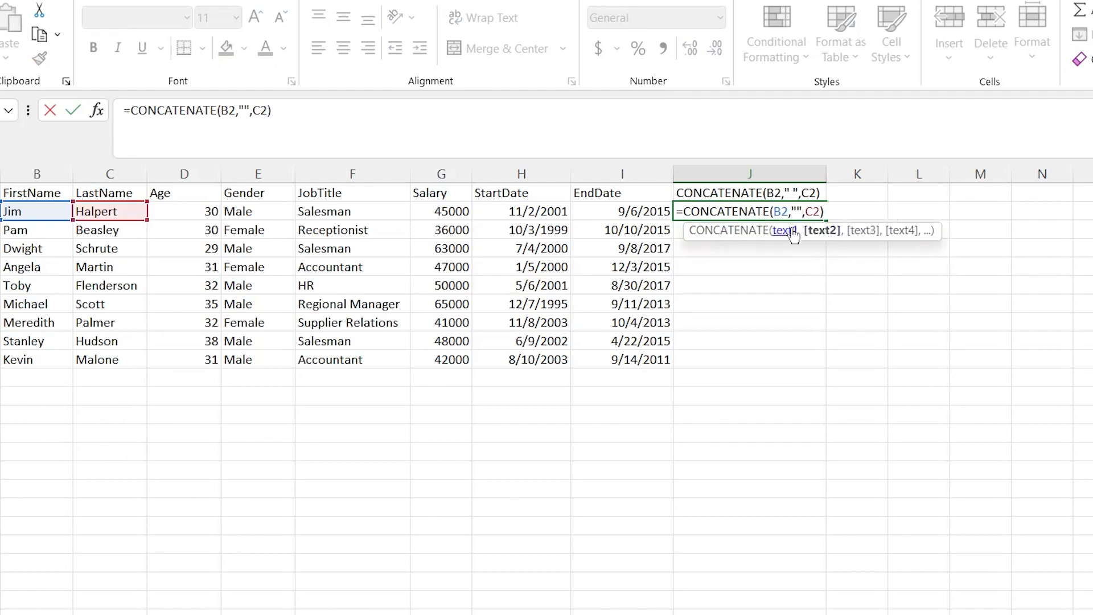
type("-")
key("BackSpace")
type("!")
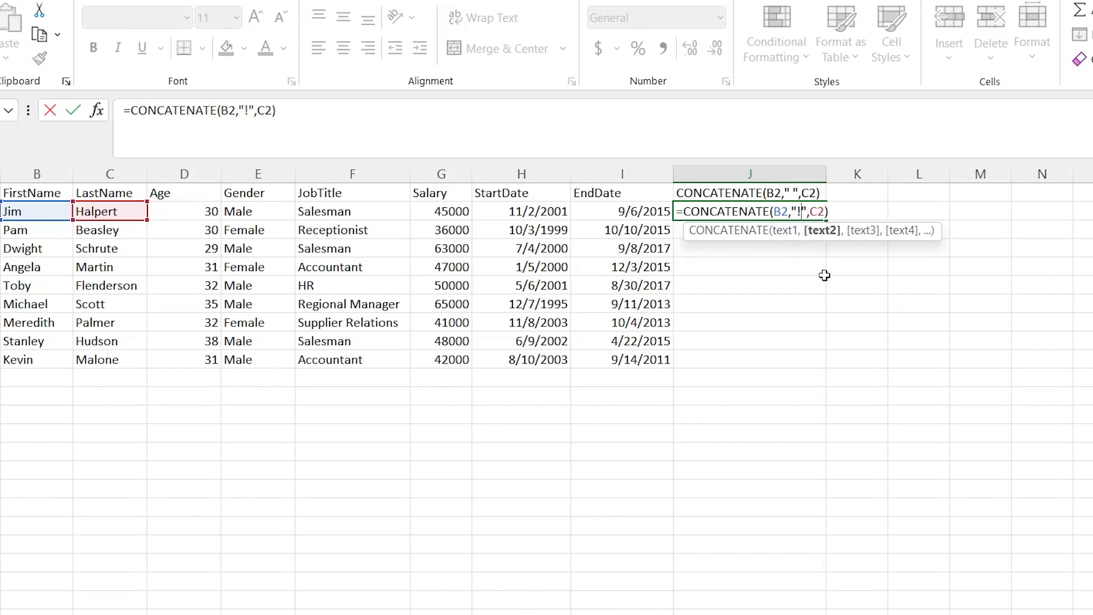
key("BackSpace")
key("Return")
- Fill the full-name formula from J2 down through J10
left_click(755, 210)
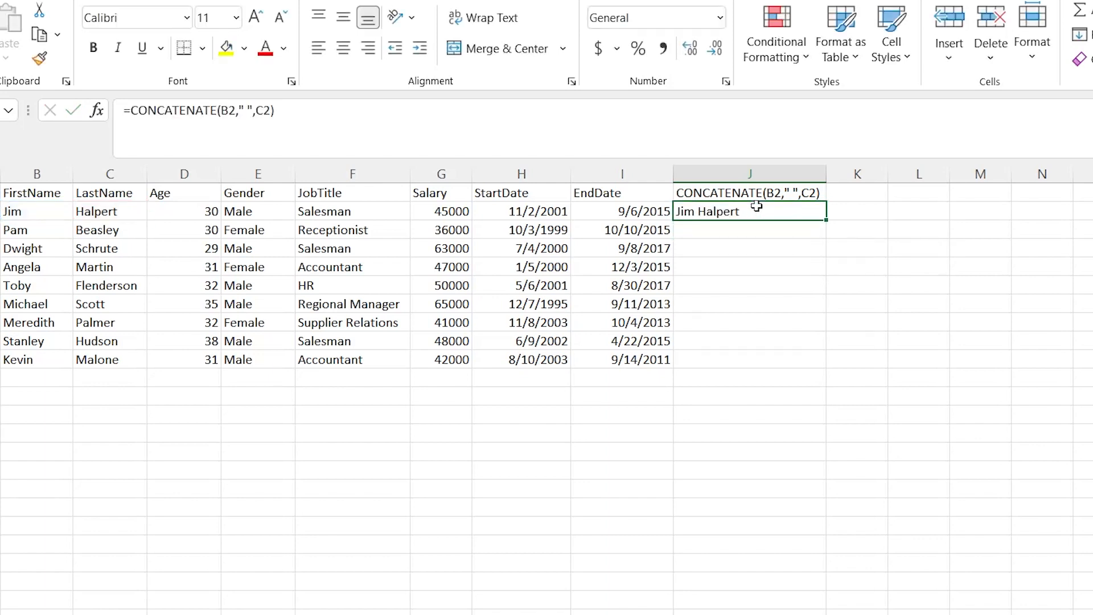
left_click_drag(823, 222, 824, 370)
left_click(742, 249)
left_click_drag(746, 217, 771, 369)
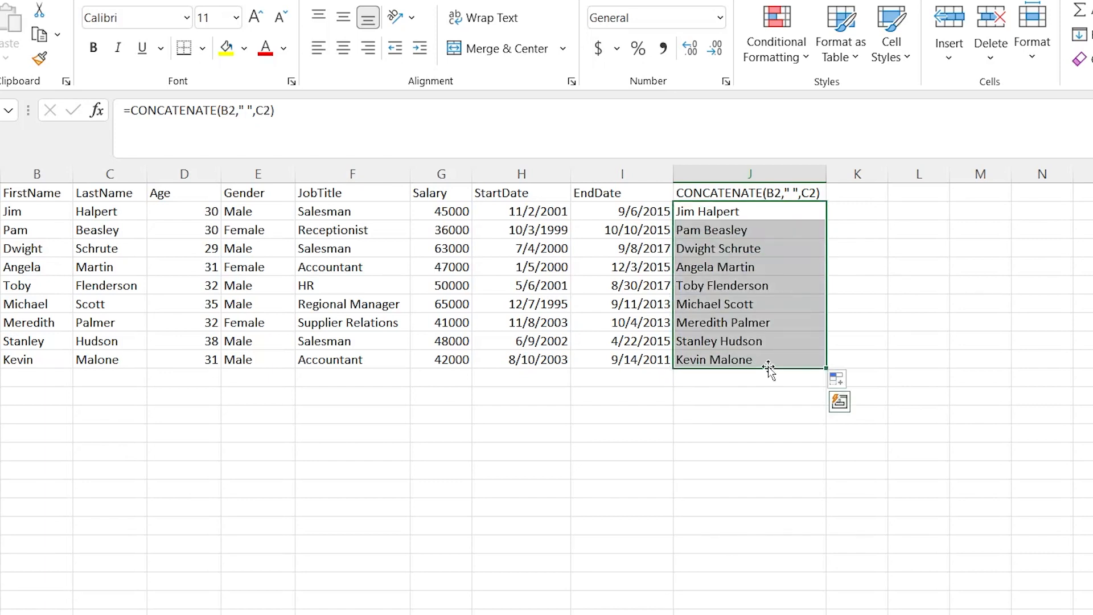
left_click(777, 358)
left_click(774, 207)
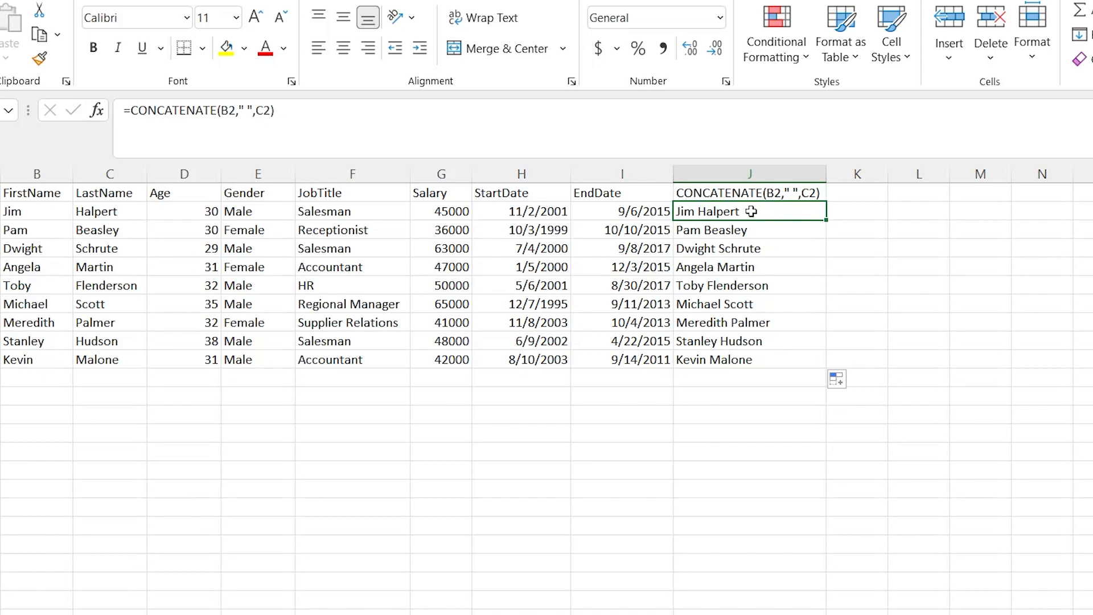
- Copy the formula text =CONCATENATE(B2," ",C2) from J2 into K2 with its cell references unchanged
left_click(856, 212)
left_click(803, 213)
left_click_drag(664, 118, 102, 116)
key("ctrl+c")
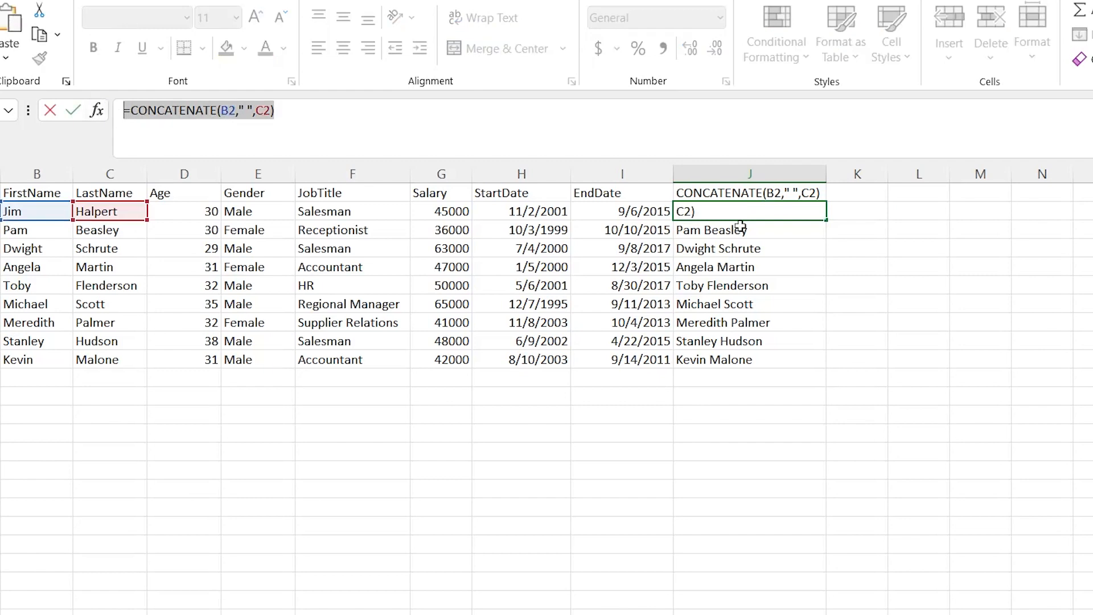
type("=")
left_click(856, 212)
key("ctrl+v")
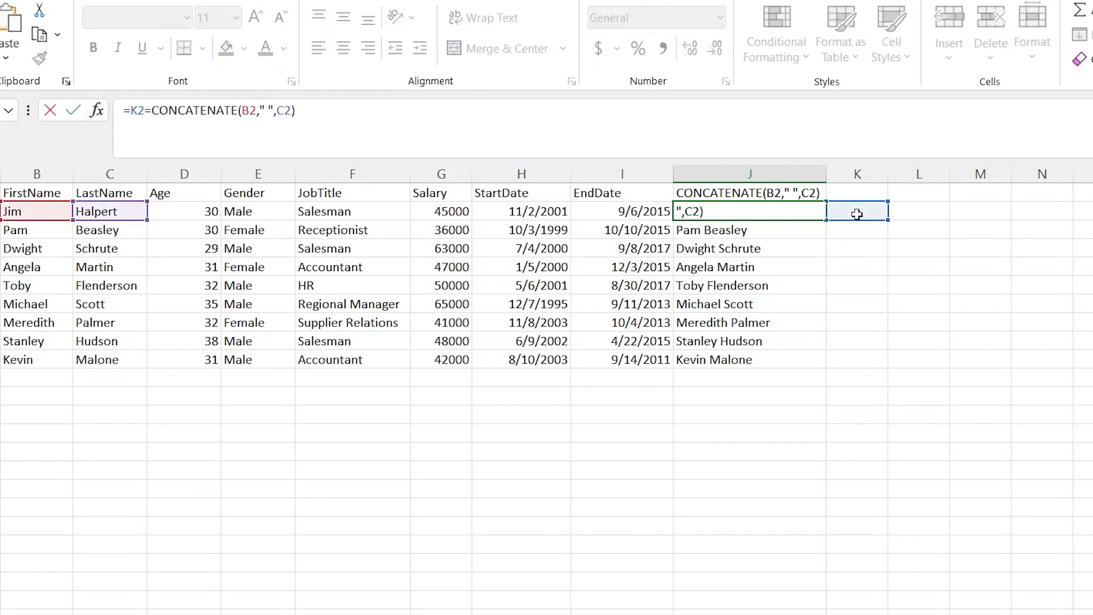
key("Escape")
left_click(857, 213)
key("ctrl+v")
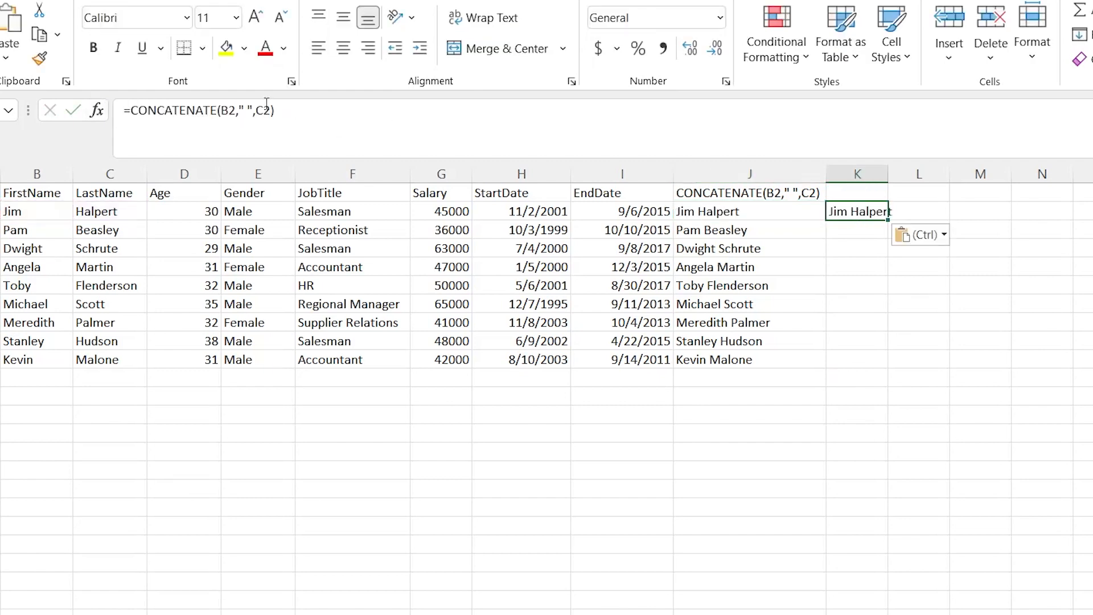
left_click(245, 110)
key("BackSpace")
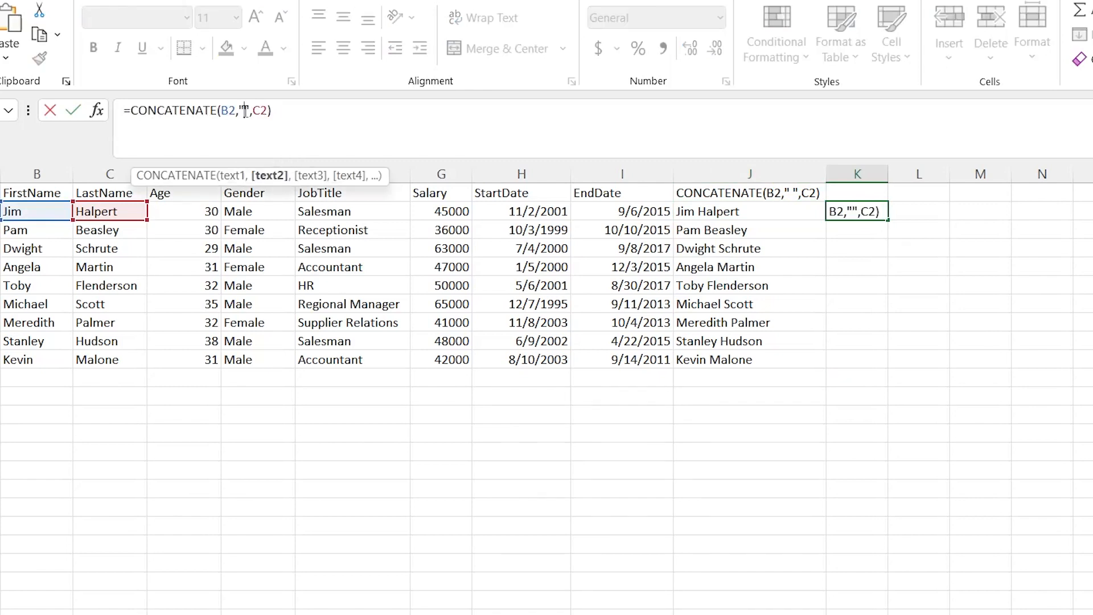
type(".")
left_click(273, 110)
type("@")
key("BackSpace")
type(",\"")
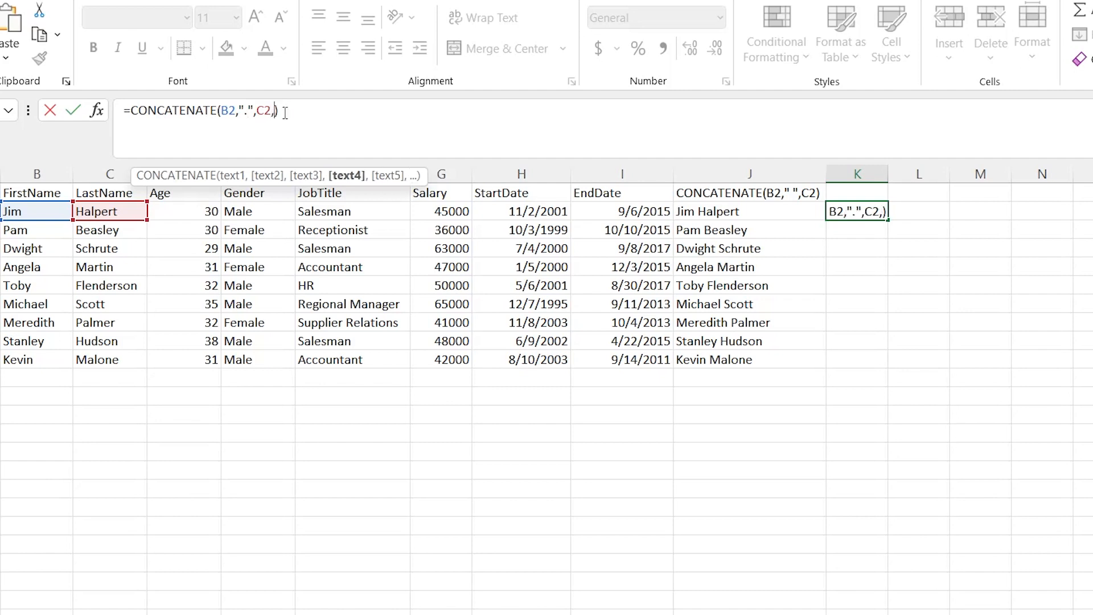
type("@gmail.com\"")
key("Return")
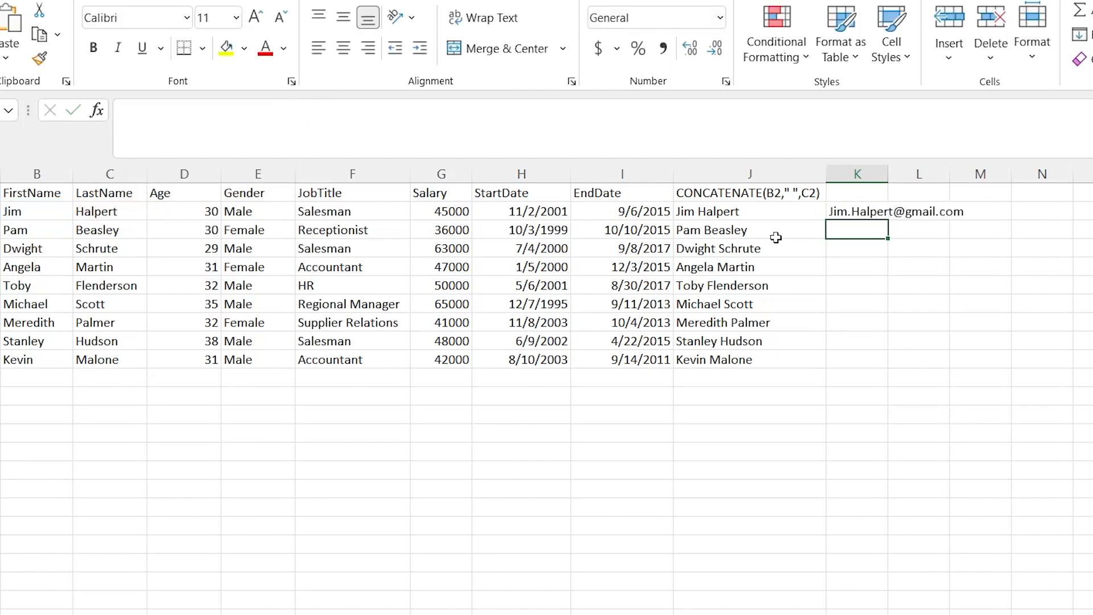
- Fill the e-mail formula from K2 down the employee rows and clear the surplus cells K11:K12
left_click(854, 212)
double_click(887, 220)
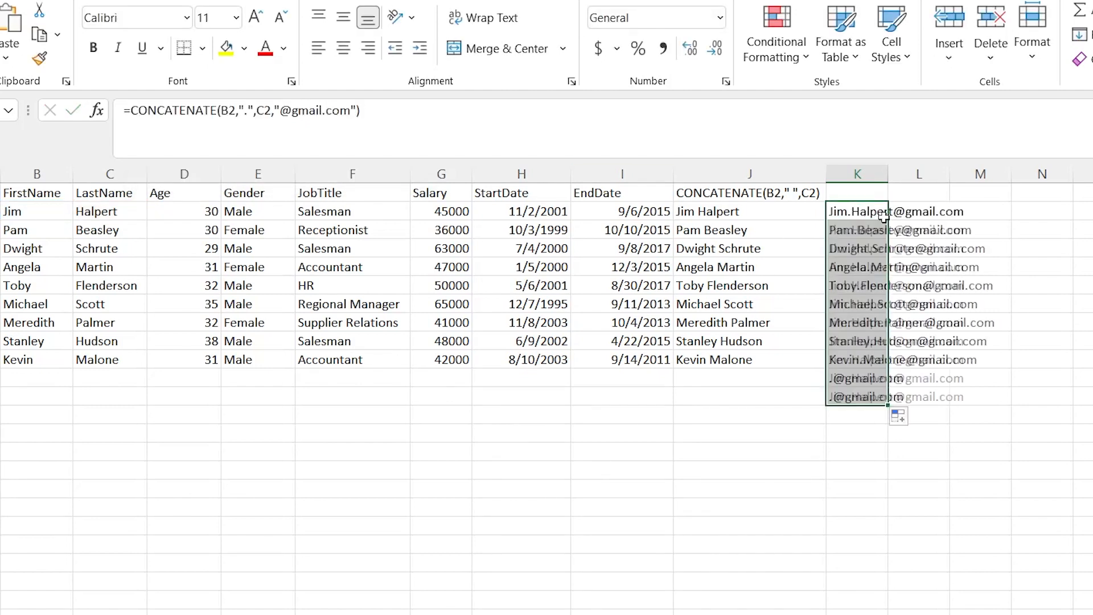
left_click(864, 377)
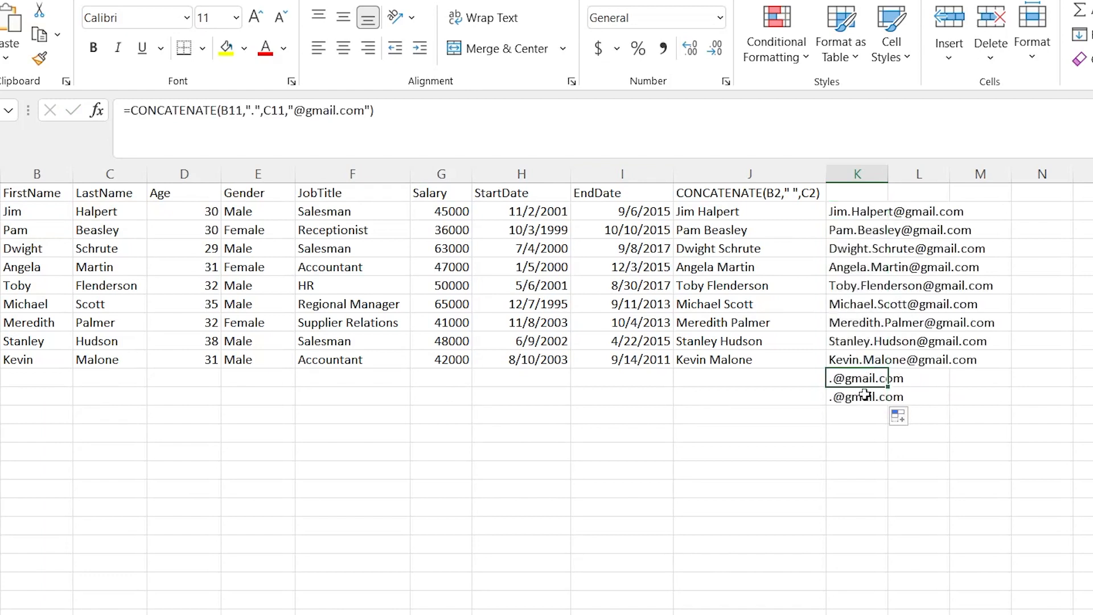
left_click(865, 394, "shift")
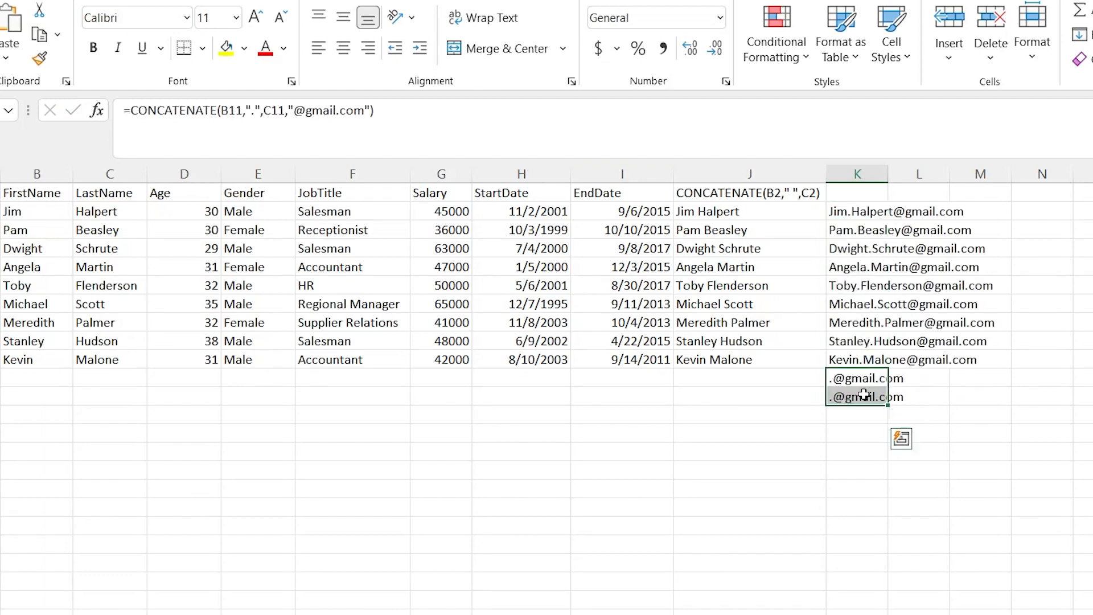
key("Delete")
left_click(787, 395)
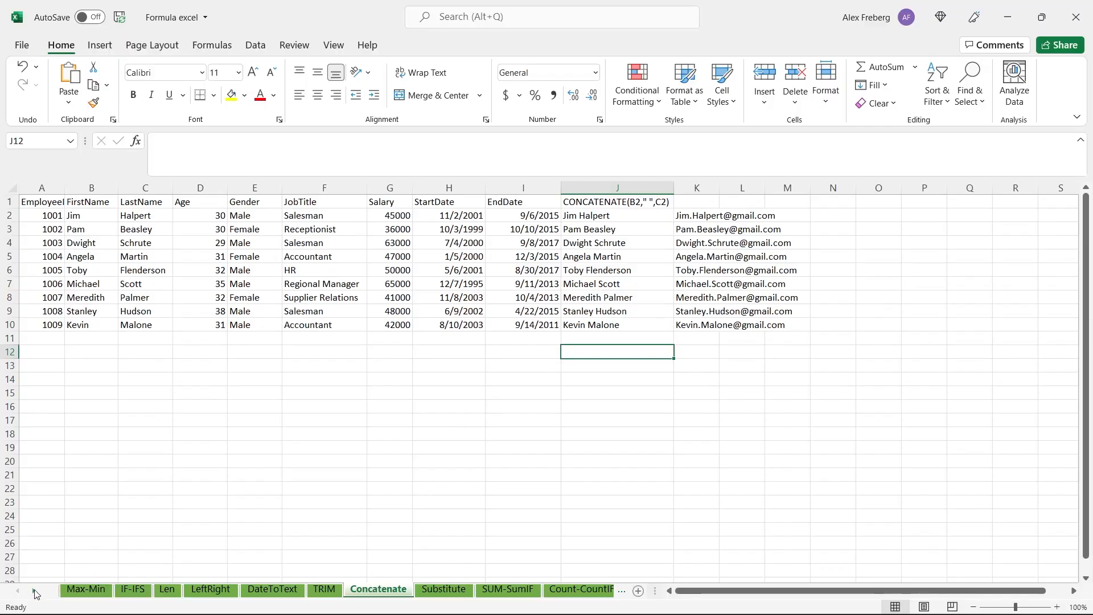
- Open the Substitute sheet and examine its instance columns and the StartDate and EndDate values in row 2
left_click(34, 591)
left_click(34, 592)
left_click(34, 591)
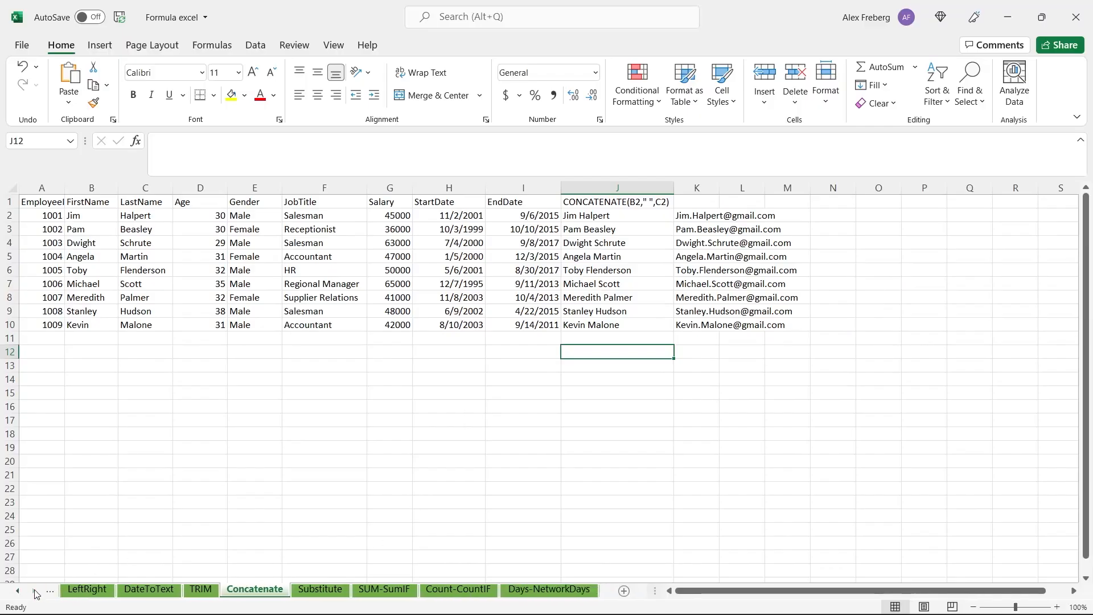
left_click(339, 598)
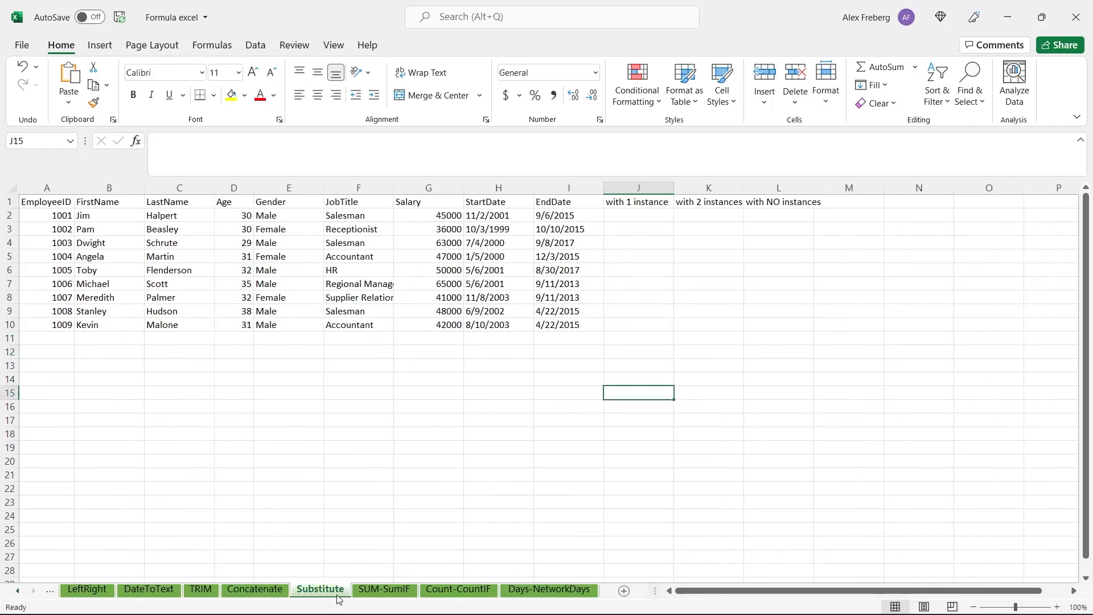
left_click(640, 216)
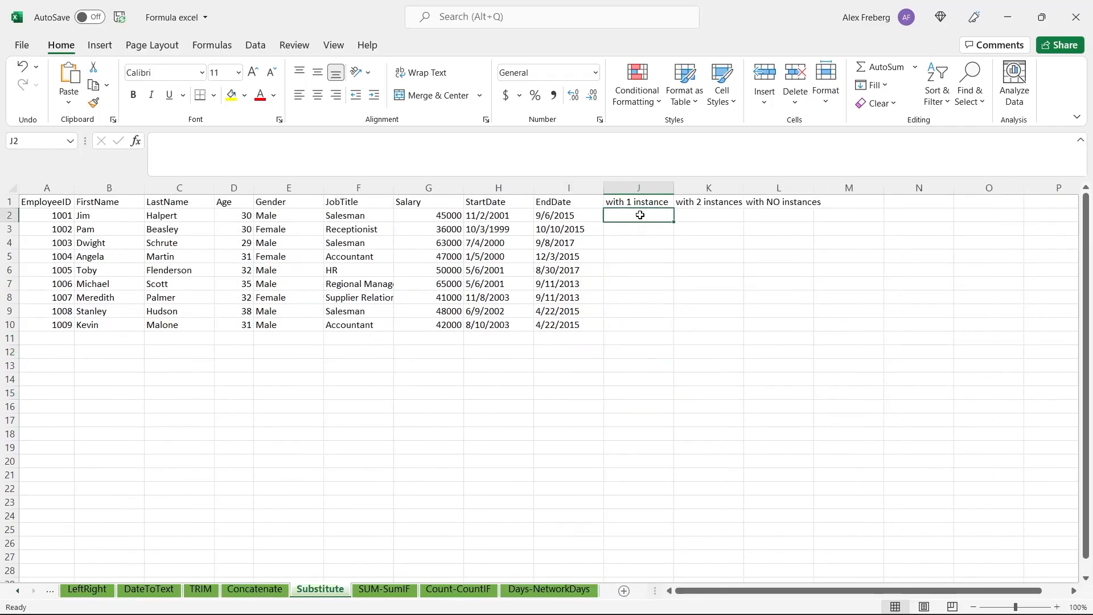
left_click(780, 216)
left_click(492, 223)
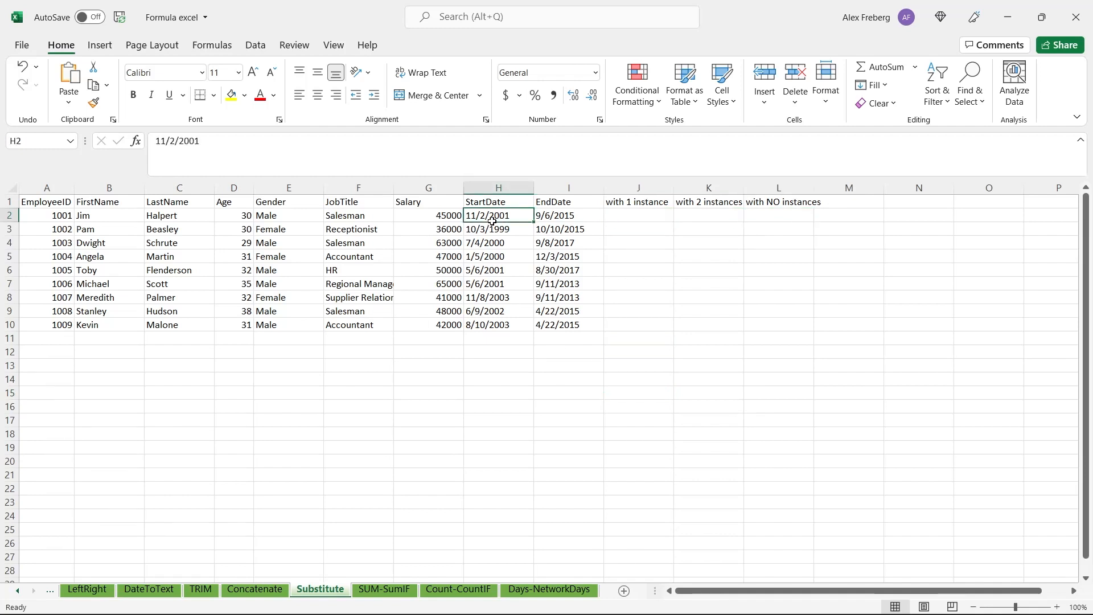
left_click(564, 214)
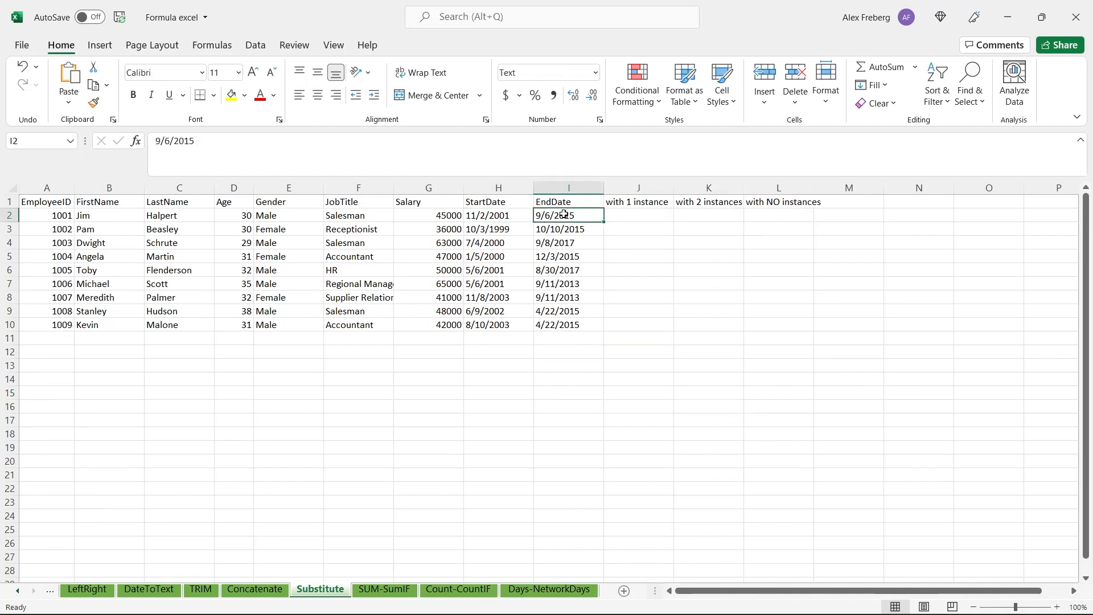
left_click(505, 212)
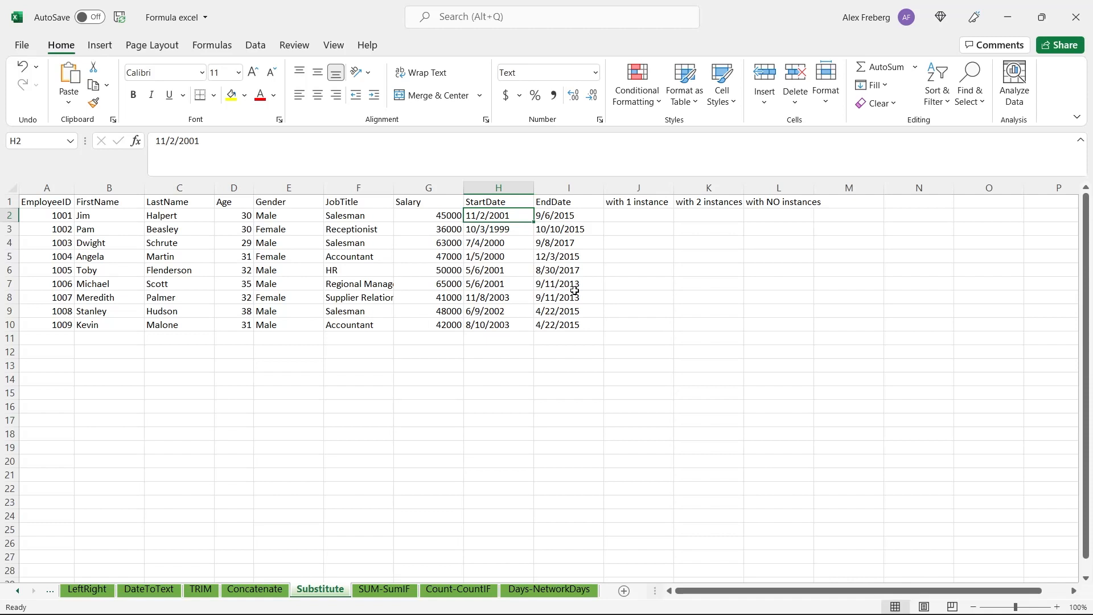
- Replace the slashes in the StartDate in H5 with dashes so it reads 1-5-2000
left_click(476, 258)
double_click(476, 258)
key("BackSpace")
type("-")
left_click(485, 257)
key("BackSpace")
type("-5-")
- Replace the slashes in the EndDate in I5 with dashes so it reads 12-3-2015
double_click(551, 257)
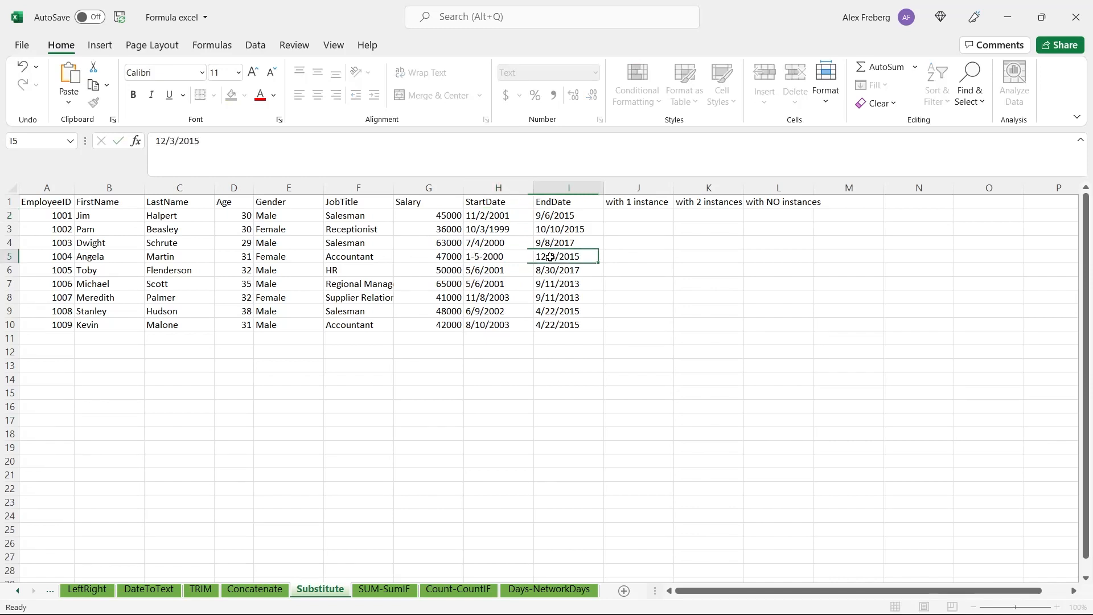
key("BackSpace")
type("-")
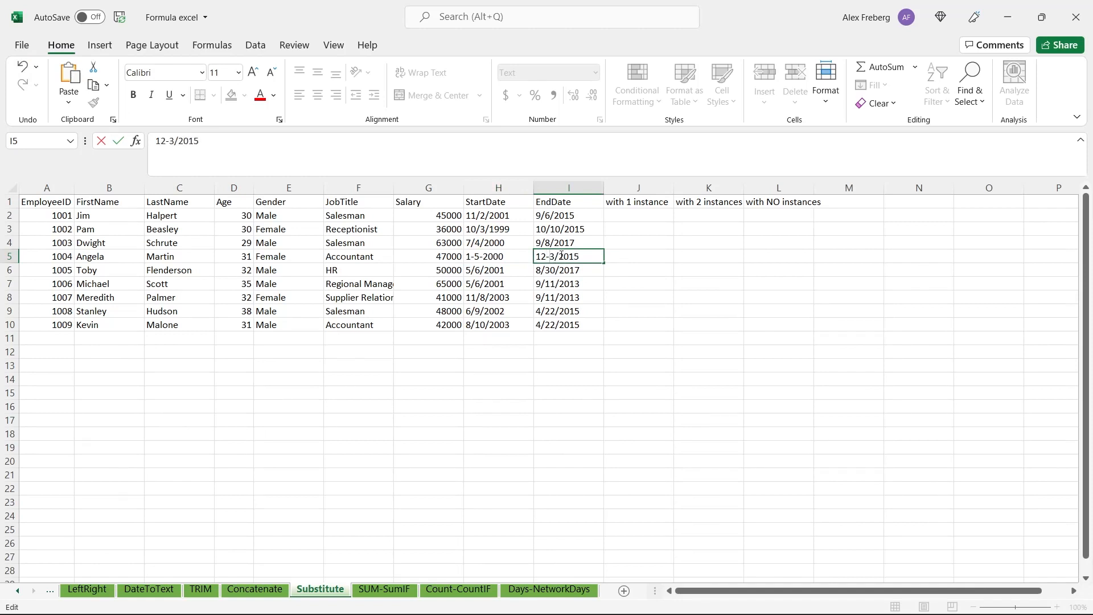
left_click(560, 256)
key("Delete")
type("-")
left_click(498, 279)
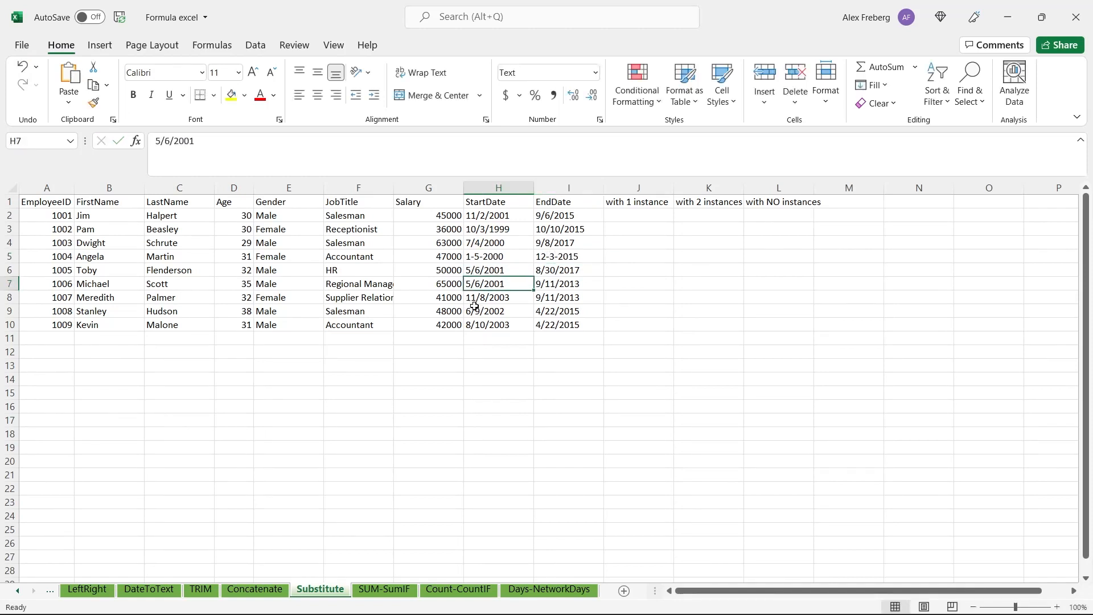
double_click(486, 258)
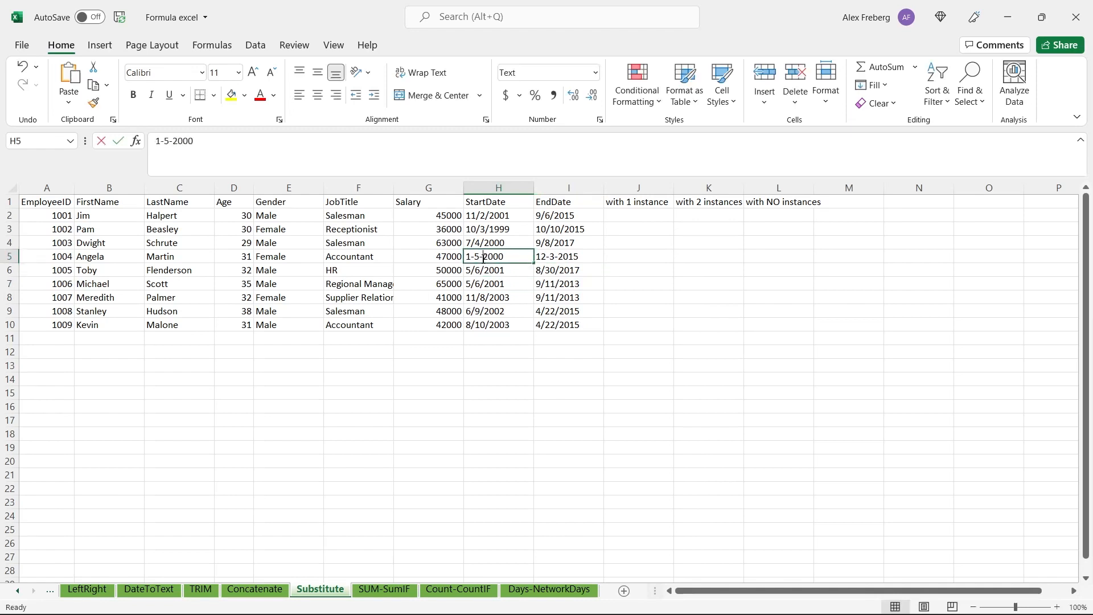
left_click(589, 244)
left_click(633, 217)
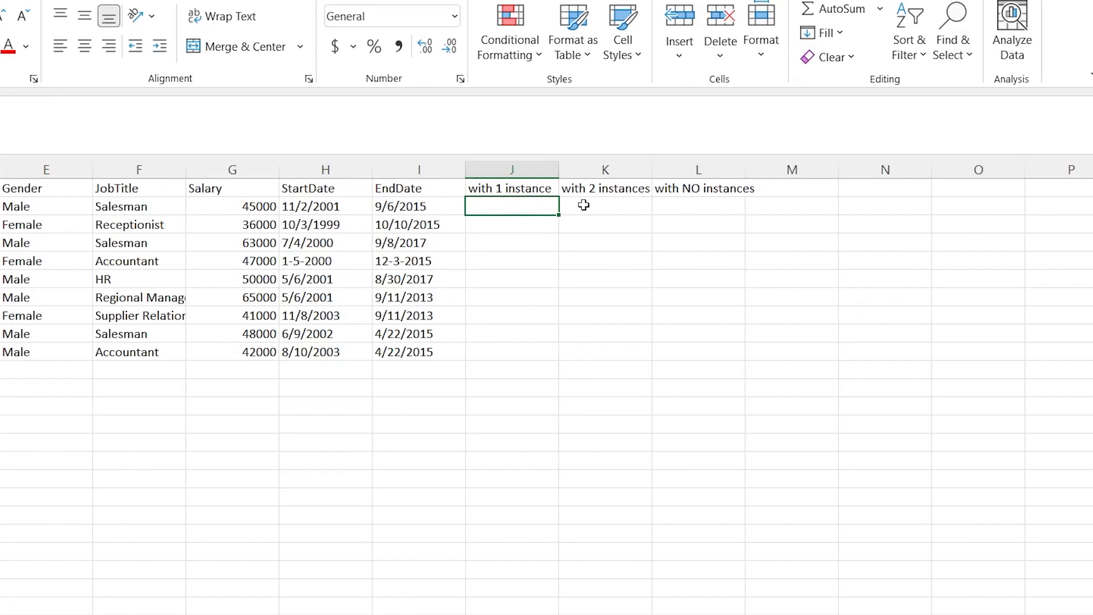
- Enter =SUBSTITUTE(H2:H10,"-","/") in L2 to replace dashes with slashes in the start dates
left_click(681, 204)
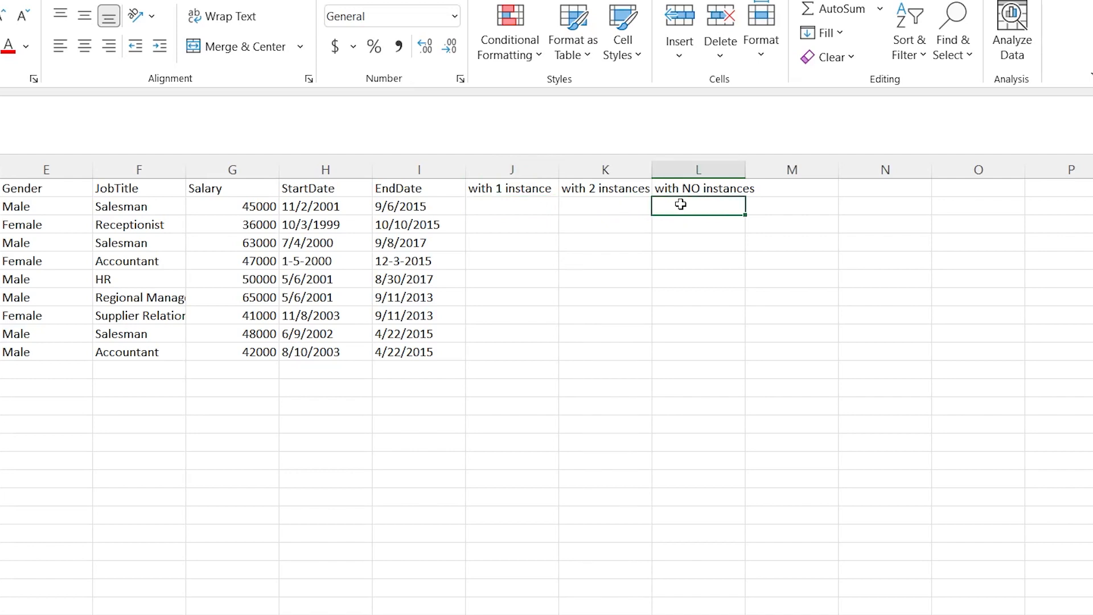
type("=")
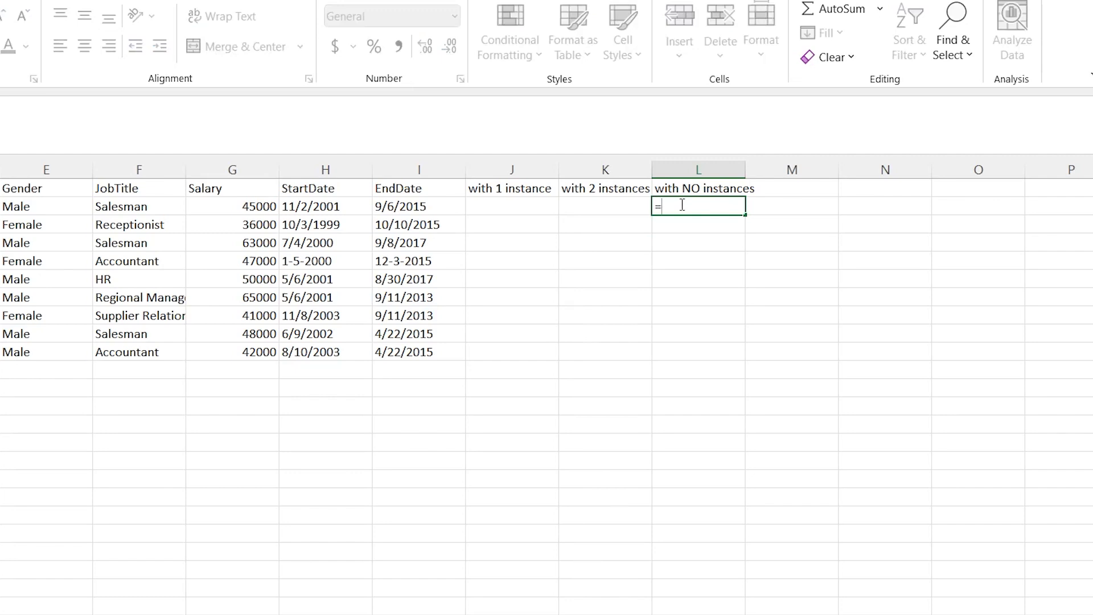
type("subs")
key("Tab")
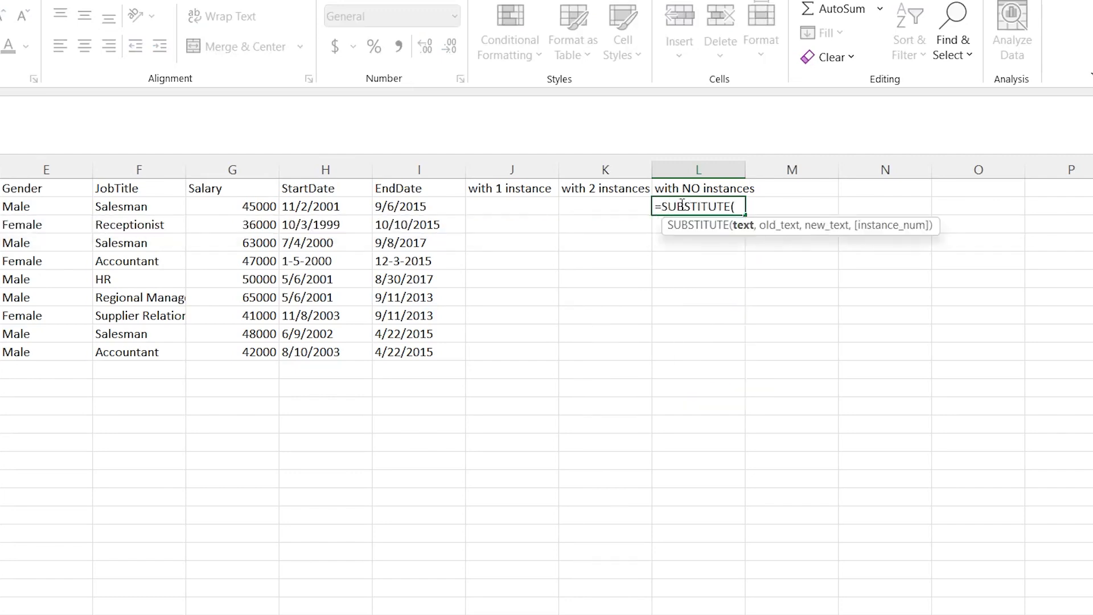
key("BackSpace")
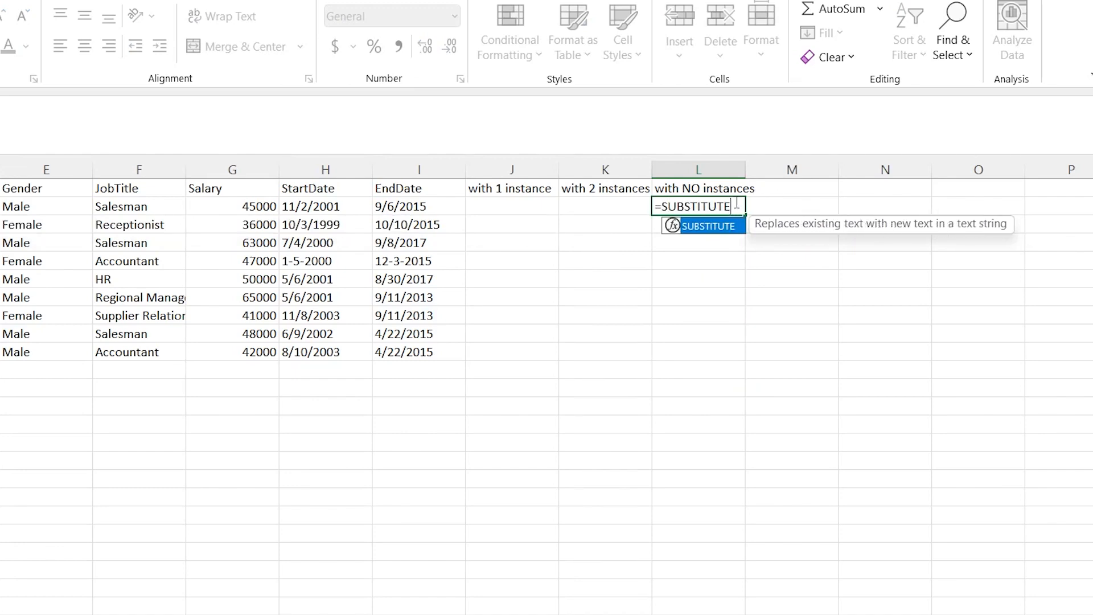
type("(")
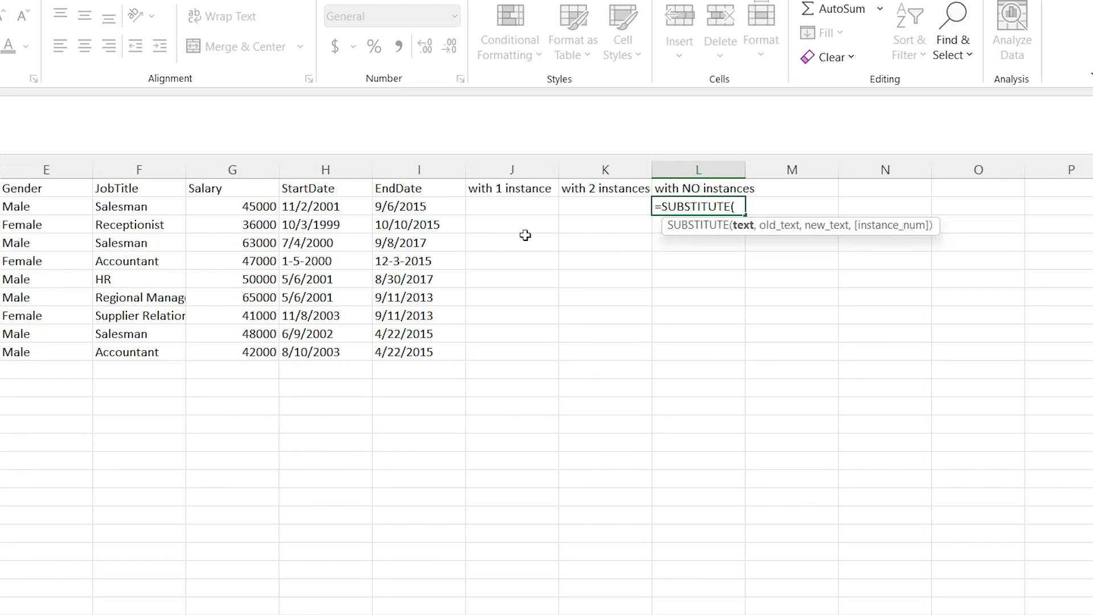
left_click(325, 206)
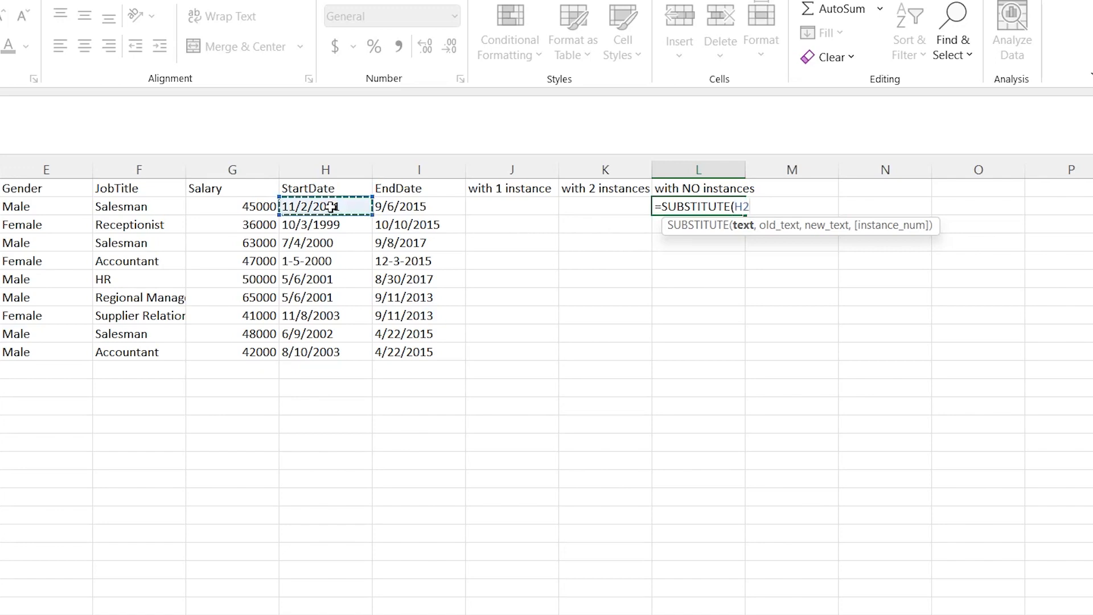
left_click(328, 349, "shift")
type(",\"-")
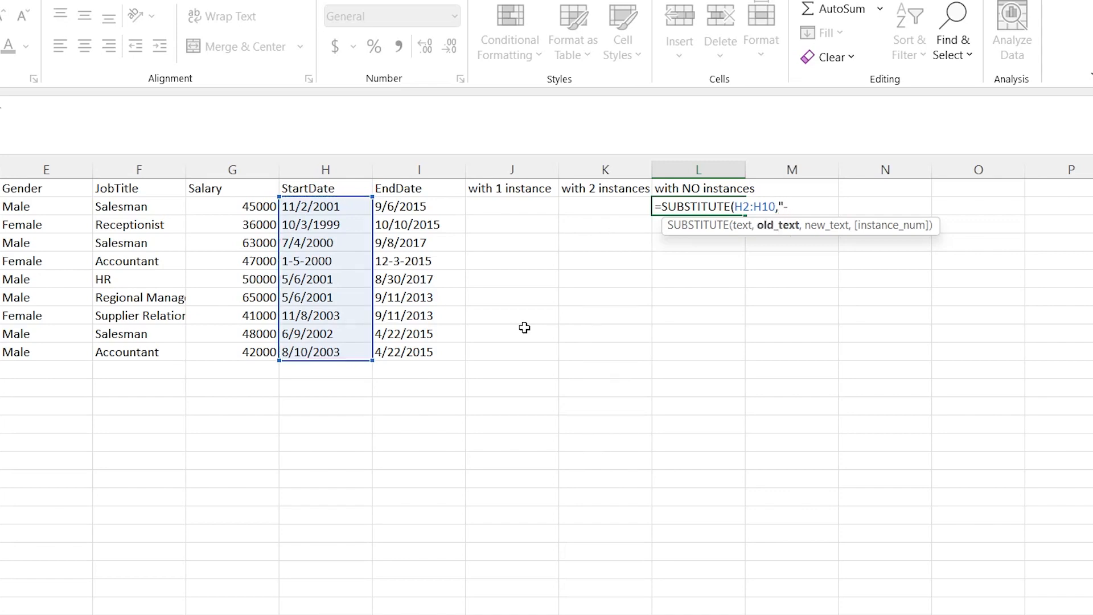
type("\",\"")
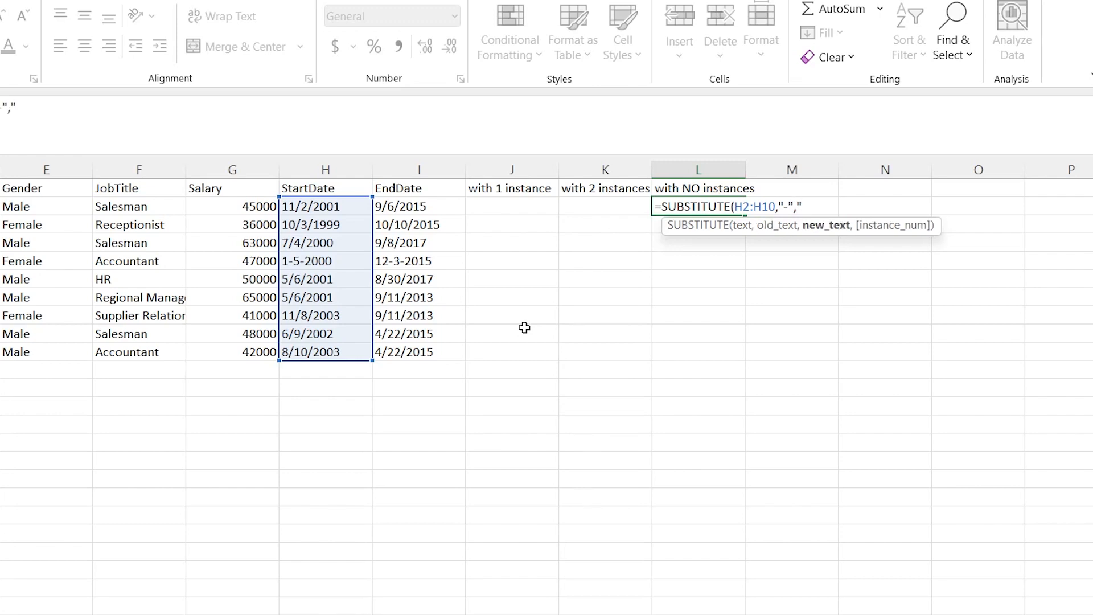
type("/")
type(")")
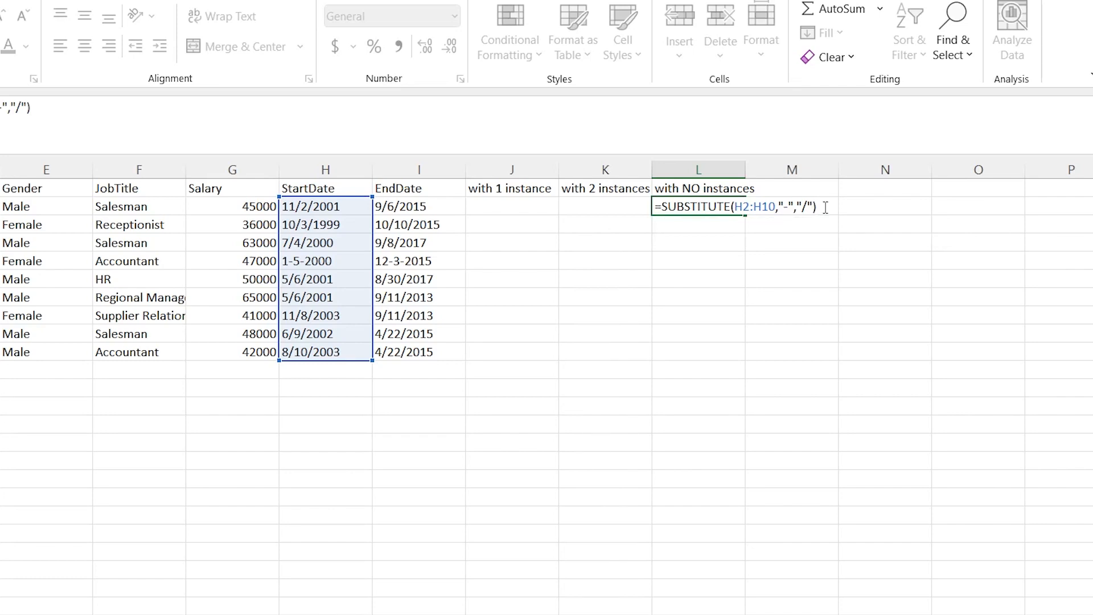
key("Return")
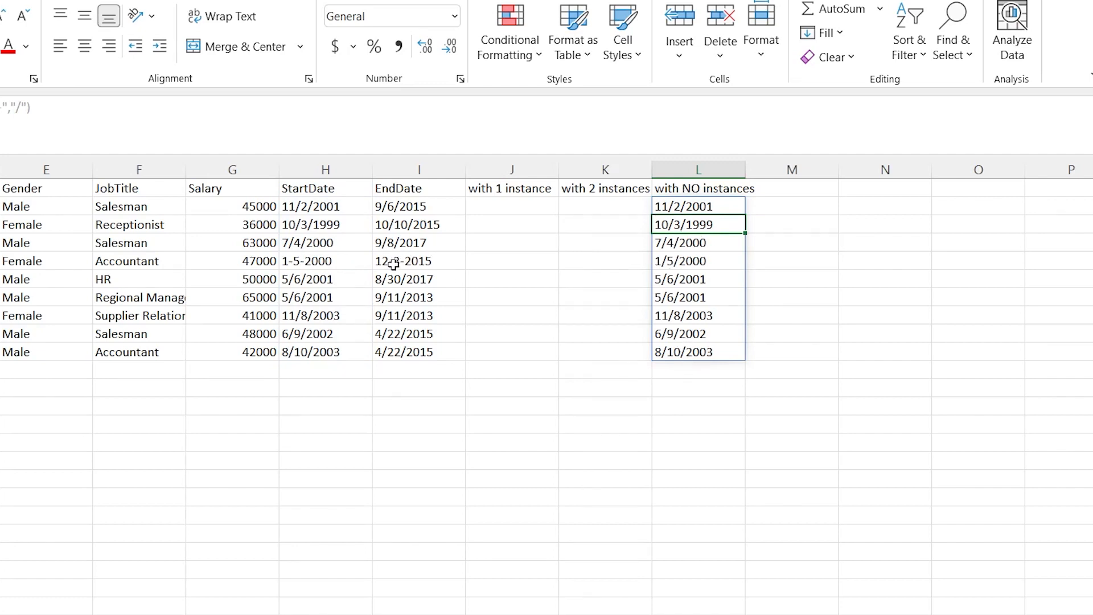
- Undo the SUBSTITUTE formula in L2 and the dash edits to the dates in row 5
left_click(597, 283)
key("ctrl+z")
key("ctrl+z")
key("ctrl+z")
key("ctrl+z")
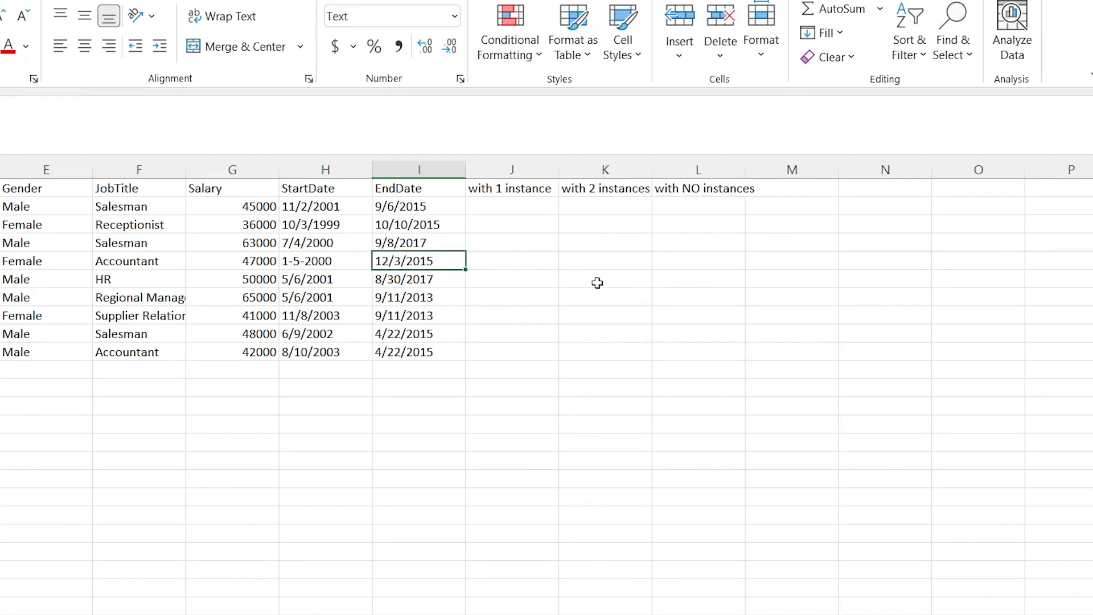
- Enter =SUBSTITUTE(H2:H10,"/","-") in L2 to replace every slash in the start dates with a dash
left_click(706, 206)
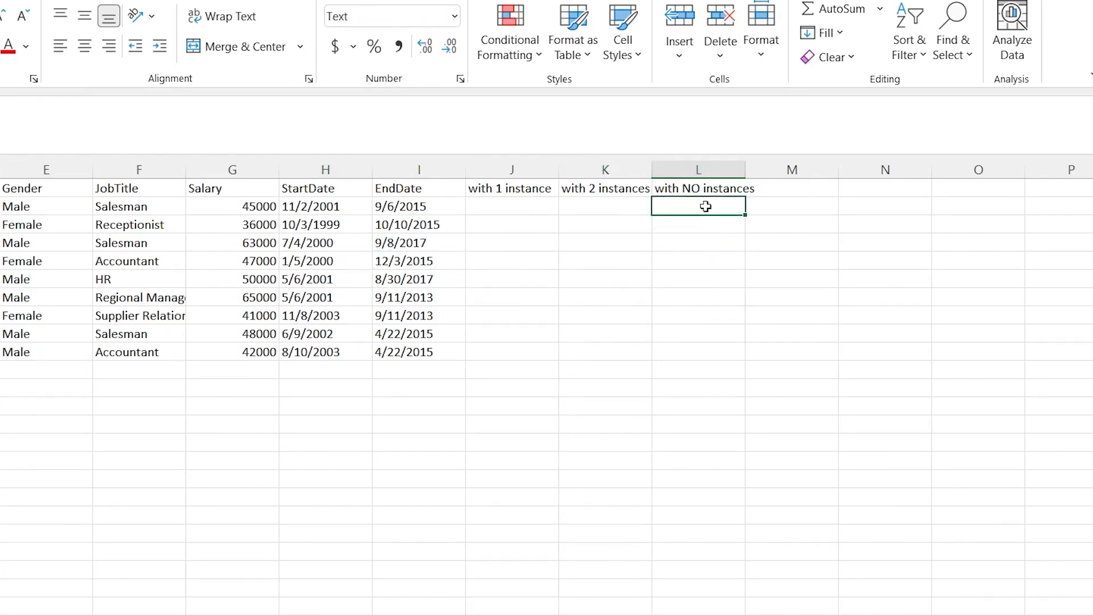
type("=")
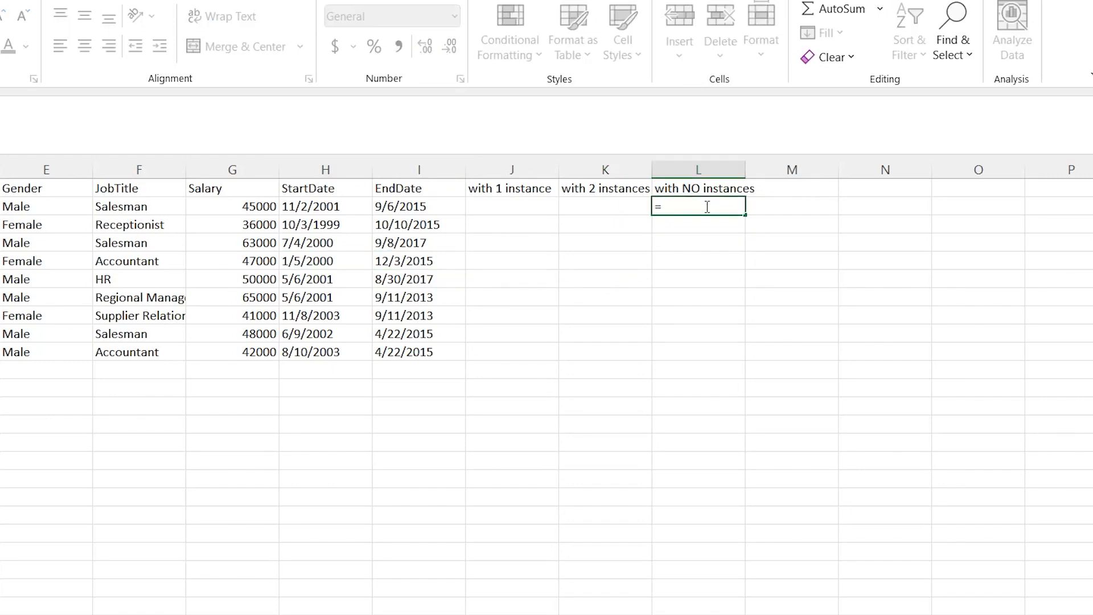
type("s")
key("BackSpace")
type("subst")
key("Tab")
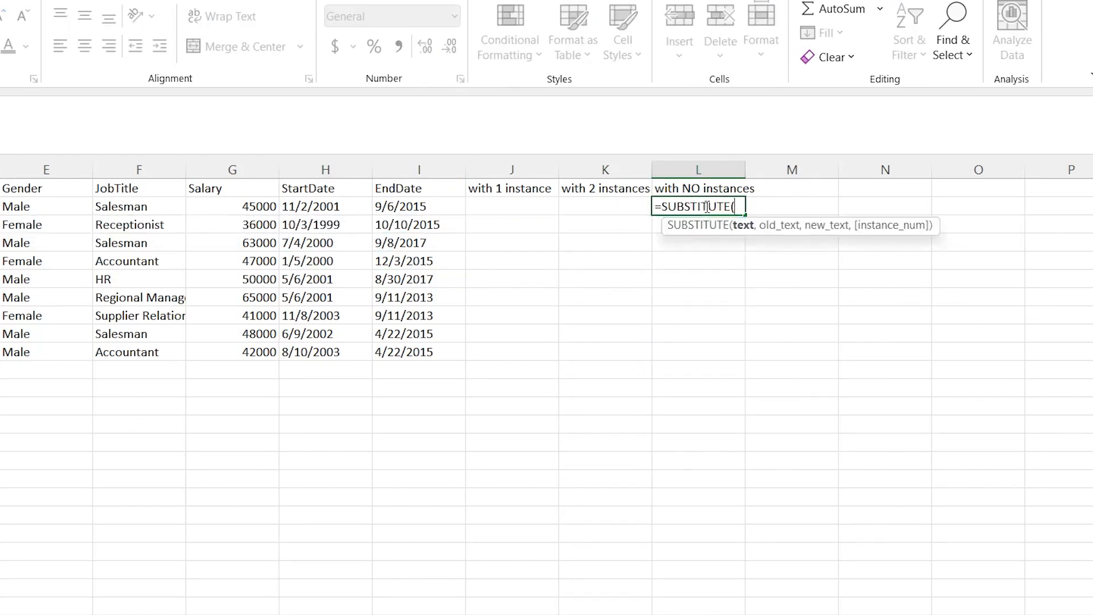
left_click(311, 208)
left_click_drag(350, 354, 351, 354)
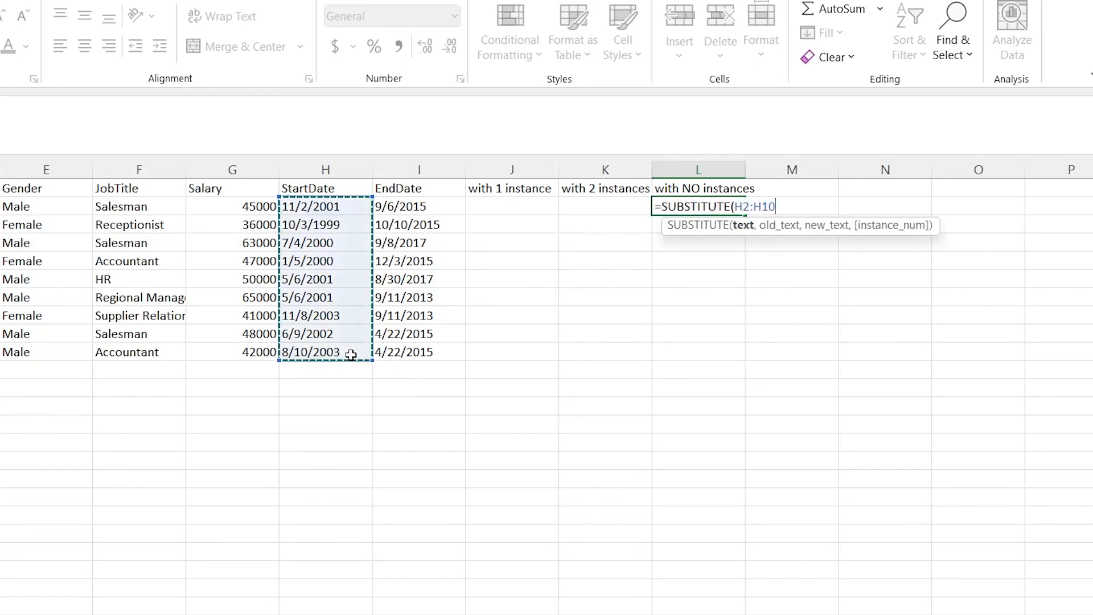
type(",\"")
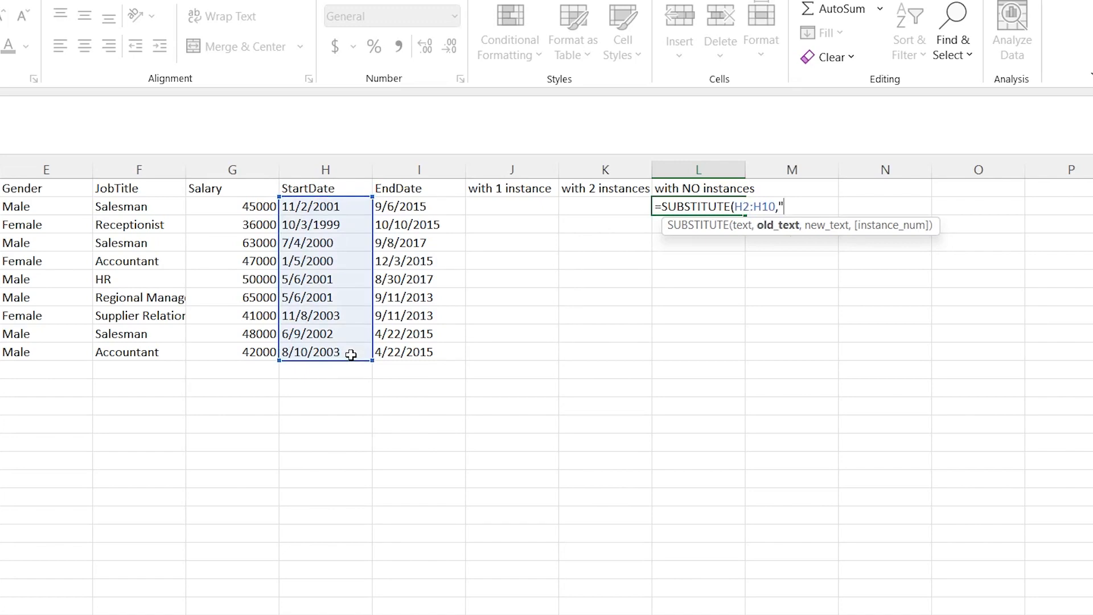
type("/\",\"-\"")
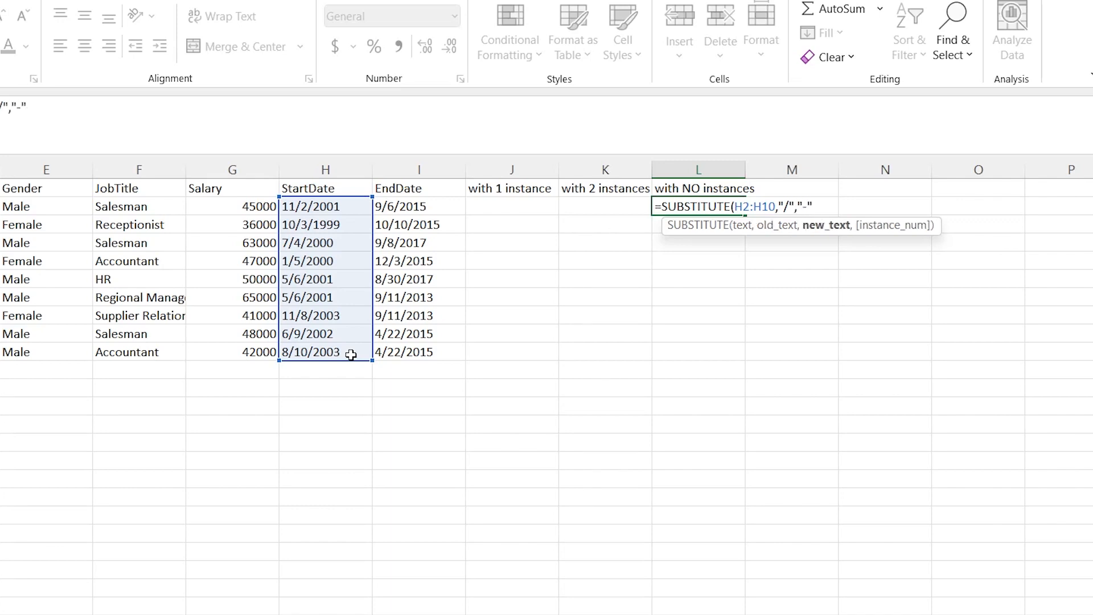
type(")")
key("Return")
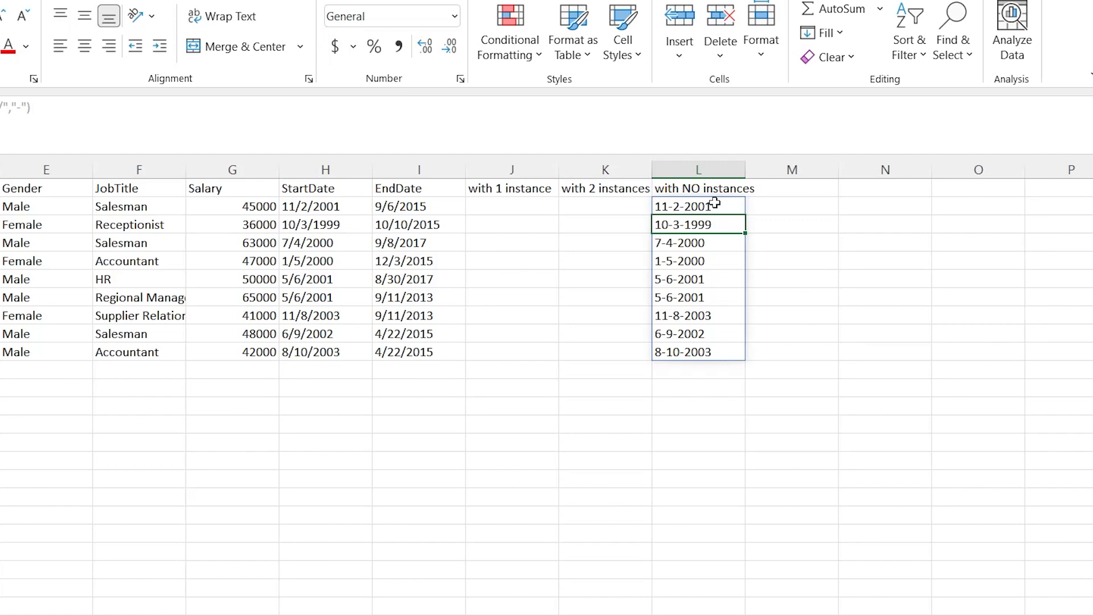
- Enter =SUBSTITUTE(H2:H10,"/","-",1) in J2 to replace only the first slash in the start dates with a dash
left_click(513, 211)
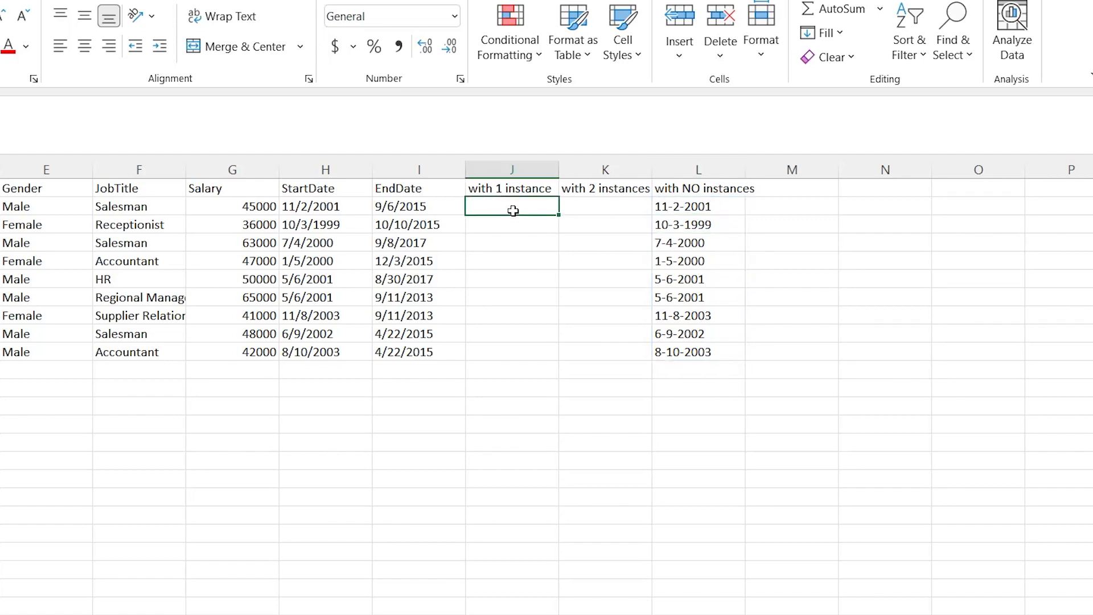
type("=s")
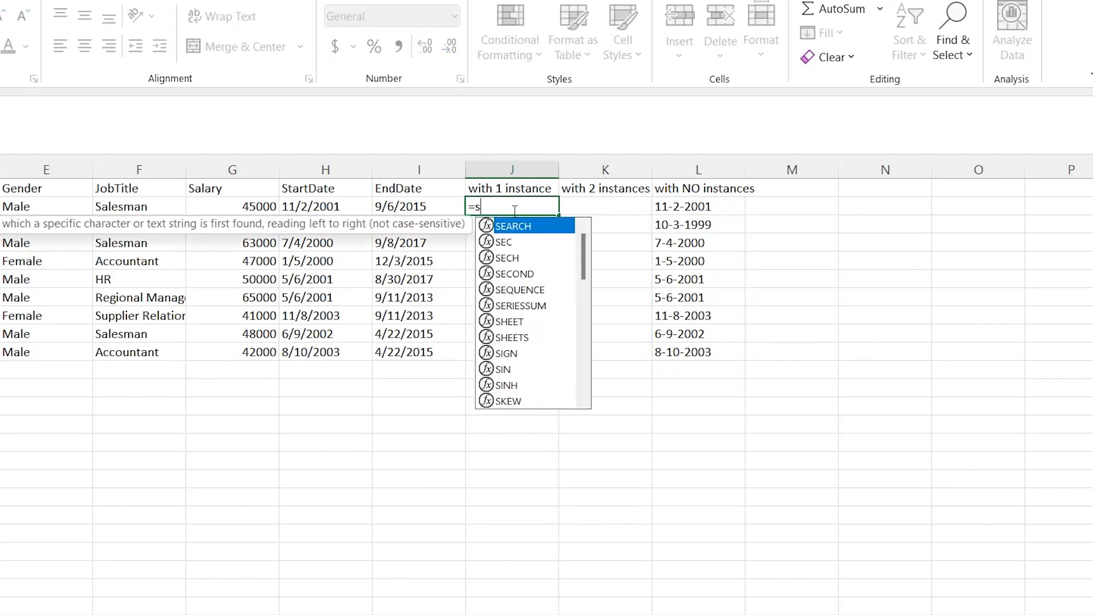
type("ub")
key("Tab")
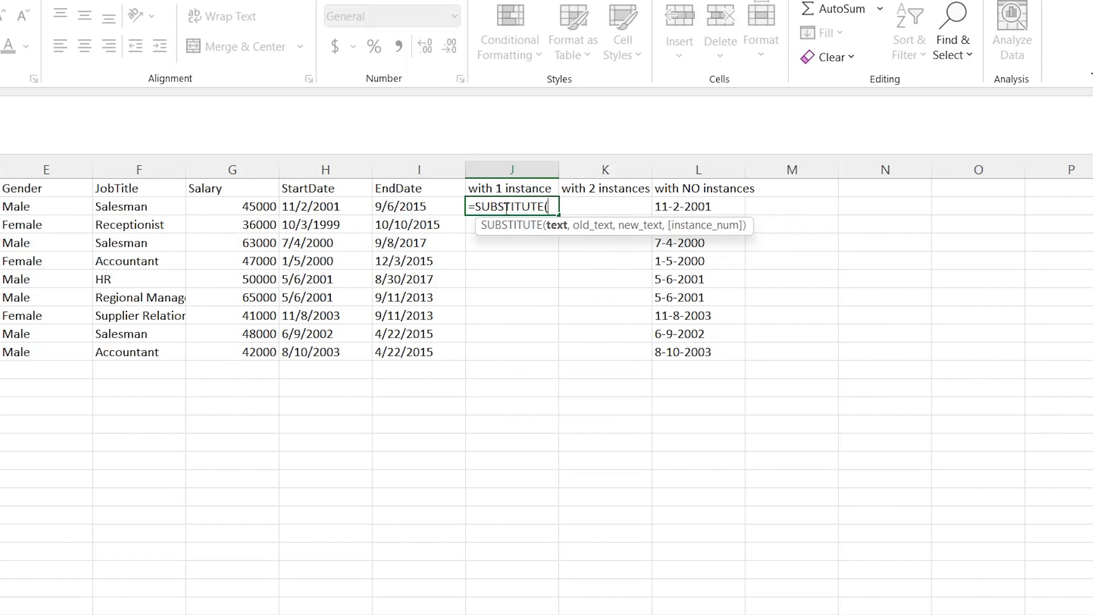
left_click(344, 209)
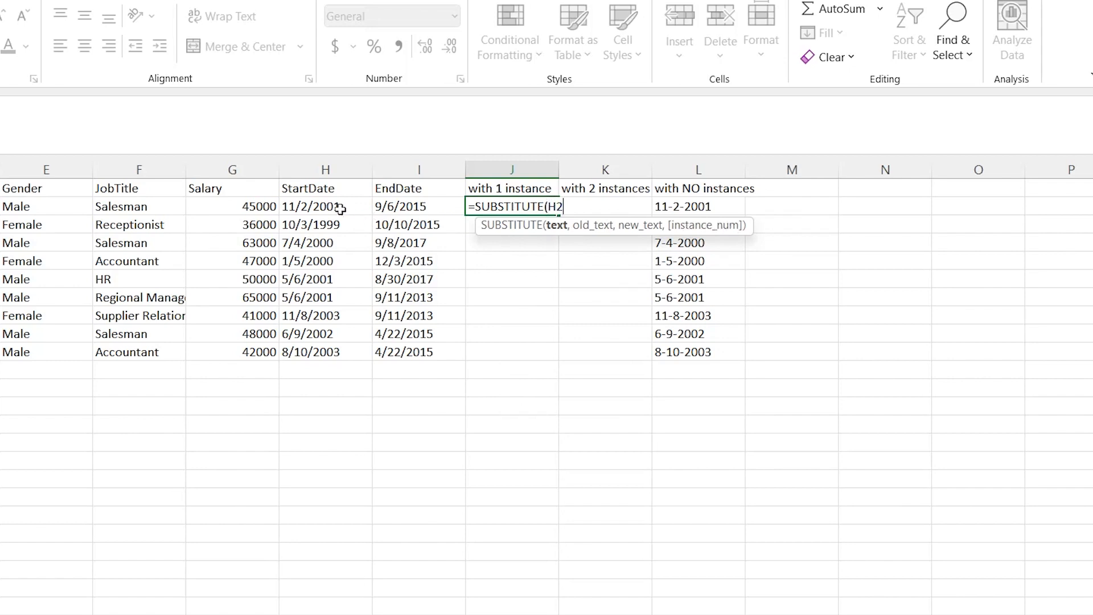
left_click(342, 355, "shift")
type(",")
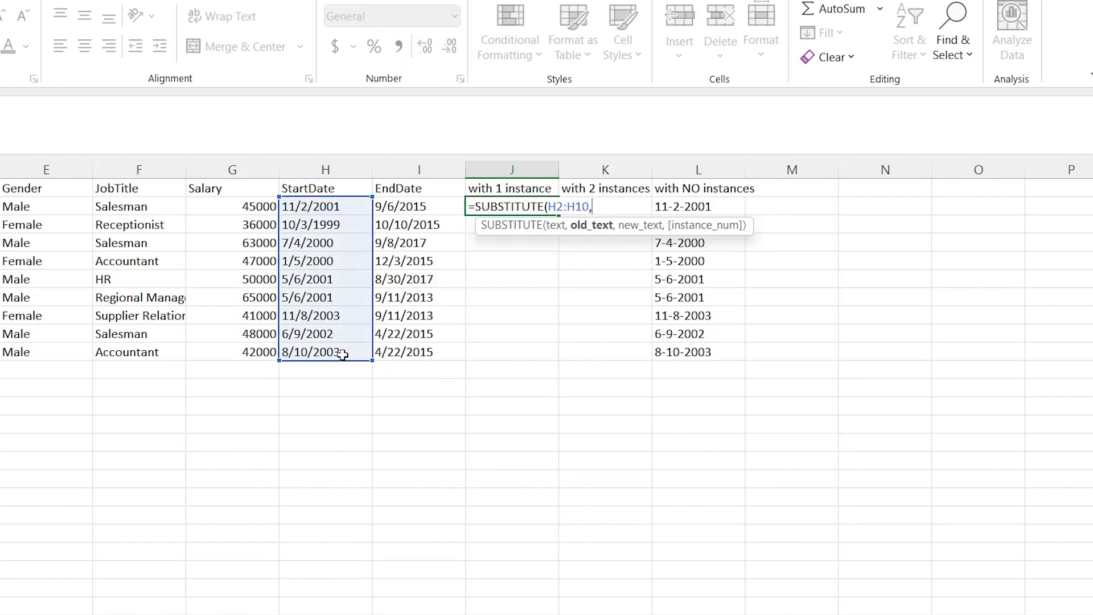
type("\"/\"")
type(",-")
type("\"-")
type("\",1")
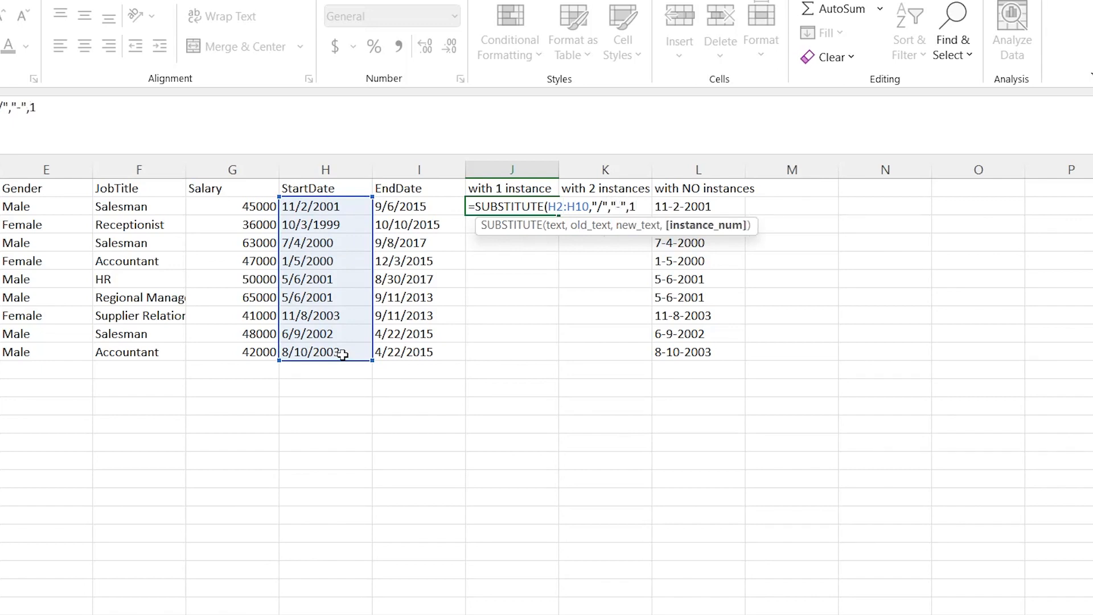
type(")")
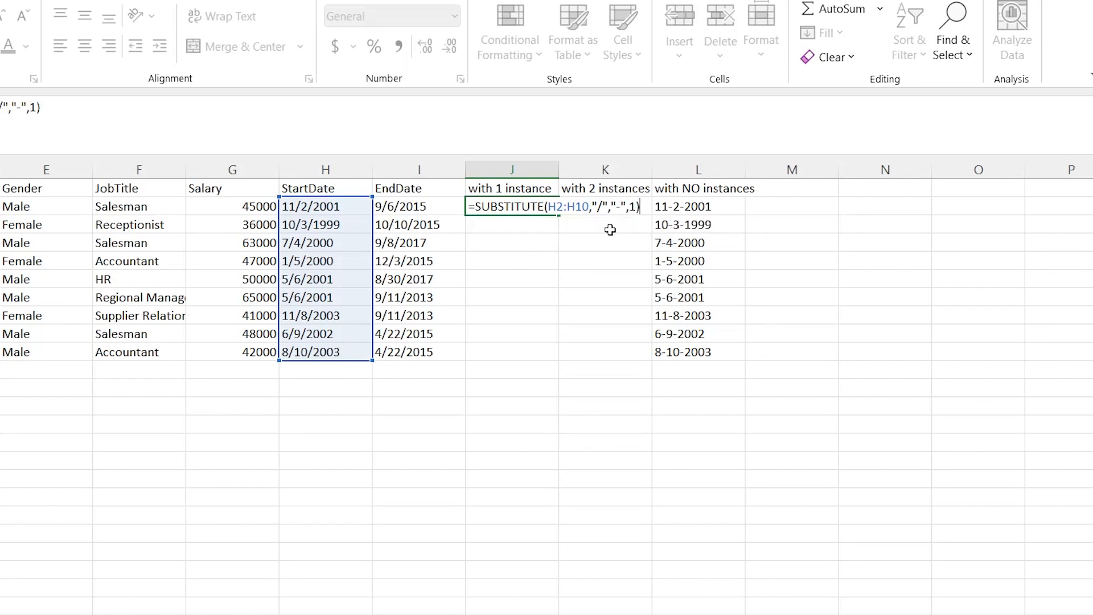
key("Return")
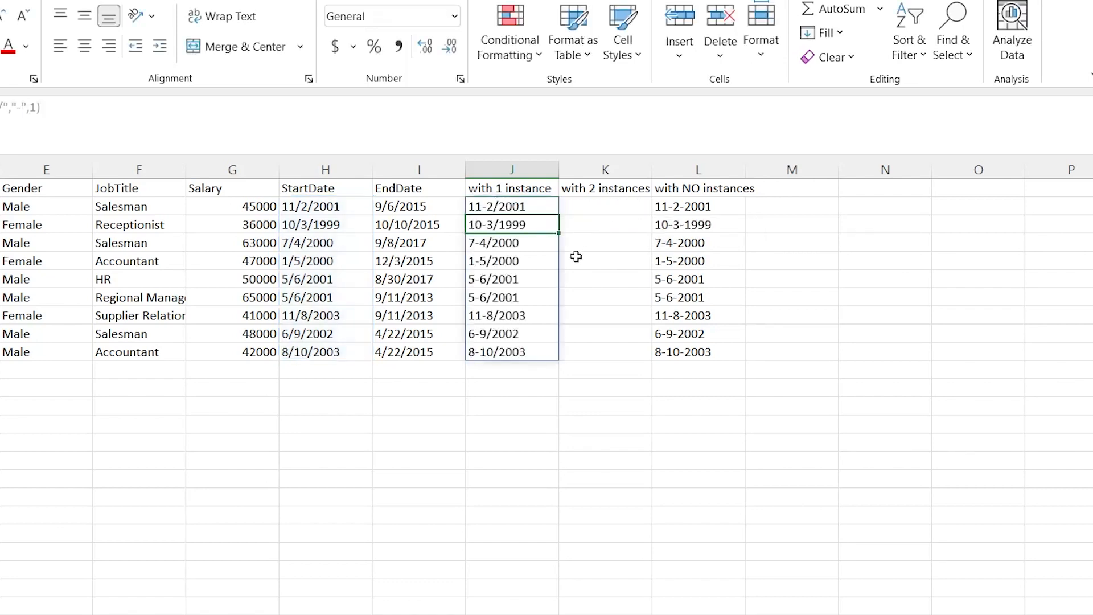
- Copy the SUBSTITUTE formula from J2 into K2, keeping the range H2:H10, and set its instance number to 2
left_click(482, 208)
left_click(487, 221)
key("shift+Return")
left_click_drag(44, 109, 0, 108)
key("Escape")
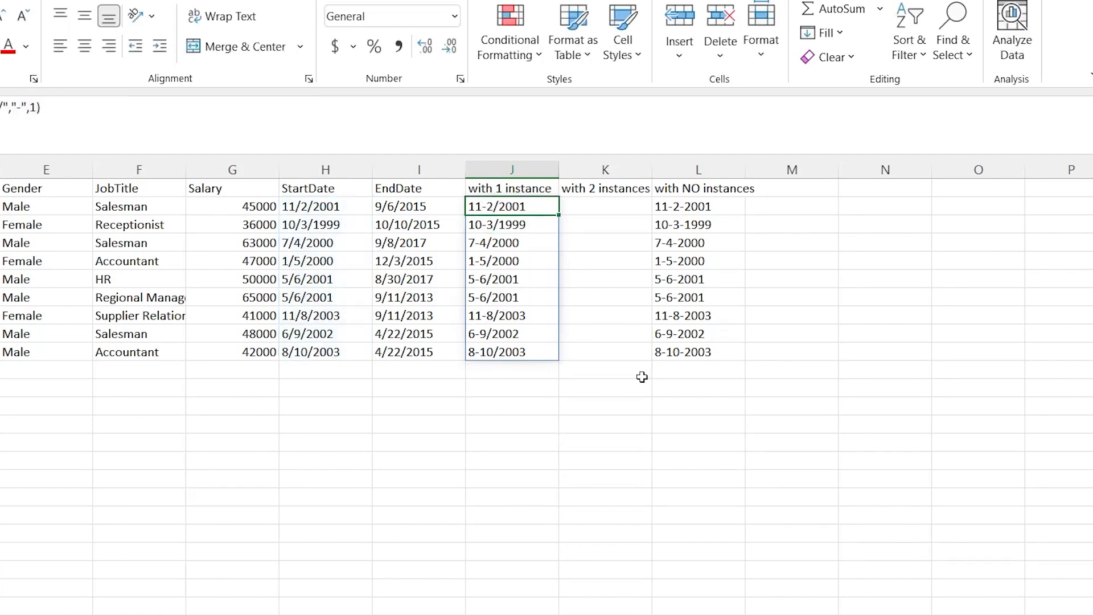
left_click(596, 210)
key("ctrl+v")
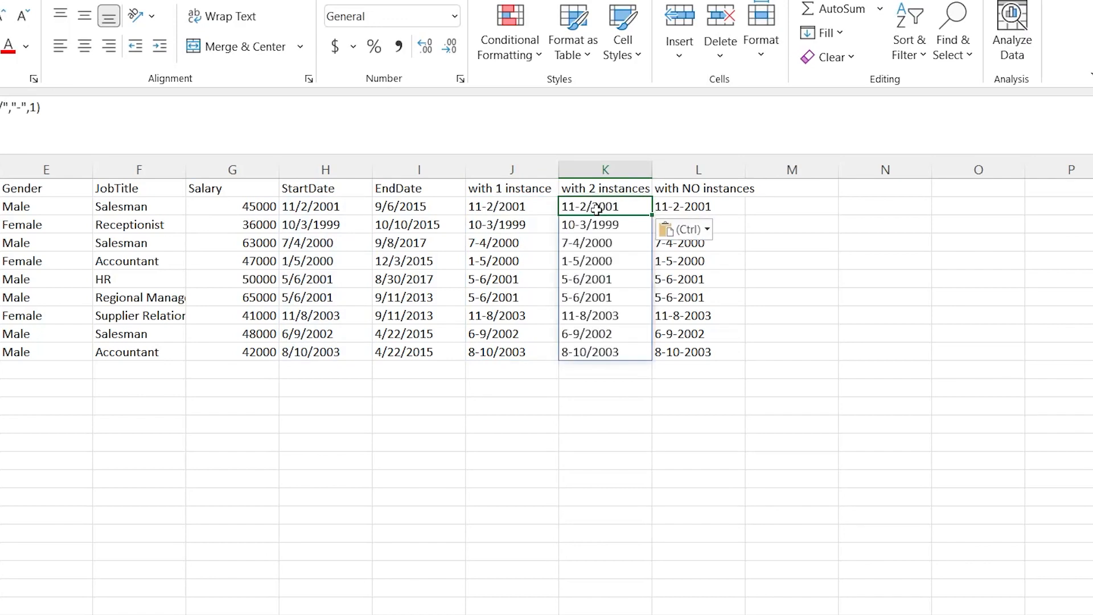
left_click(36, 109)
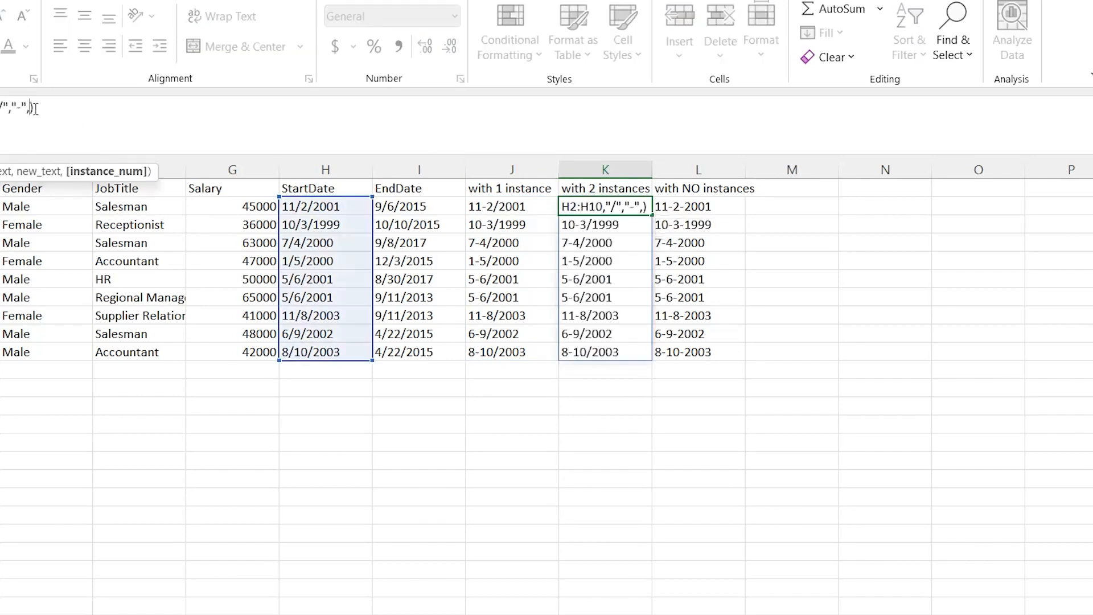
key("BackSpace")
type("2")
key("Return")
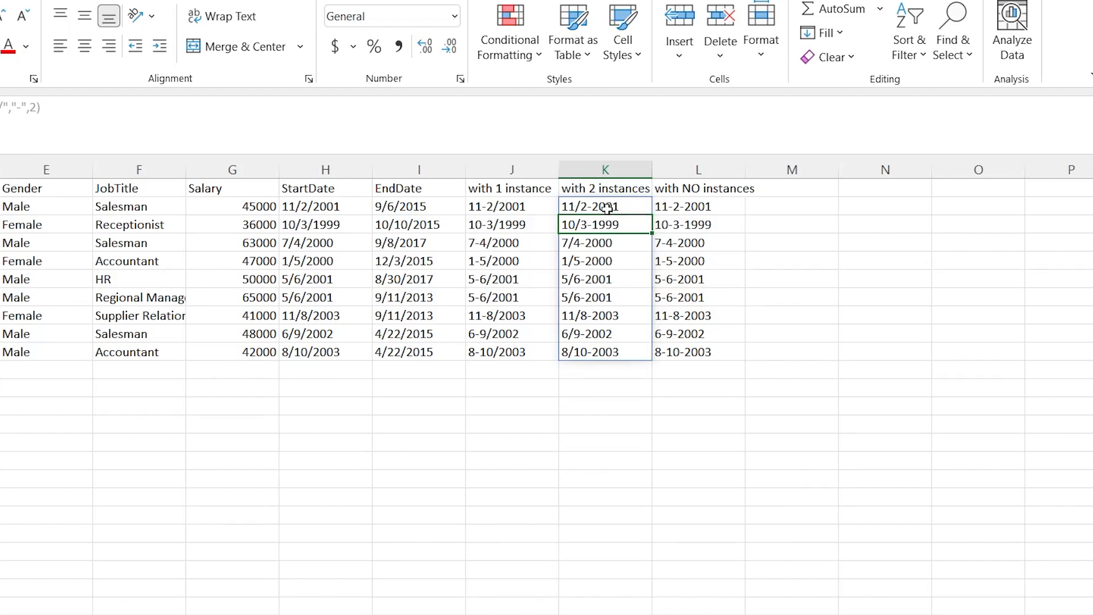
left_click(706, 206)
key("ctrl+shift+Down")
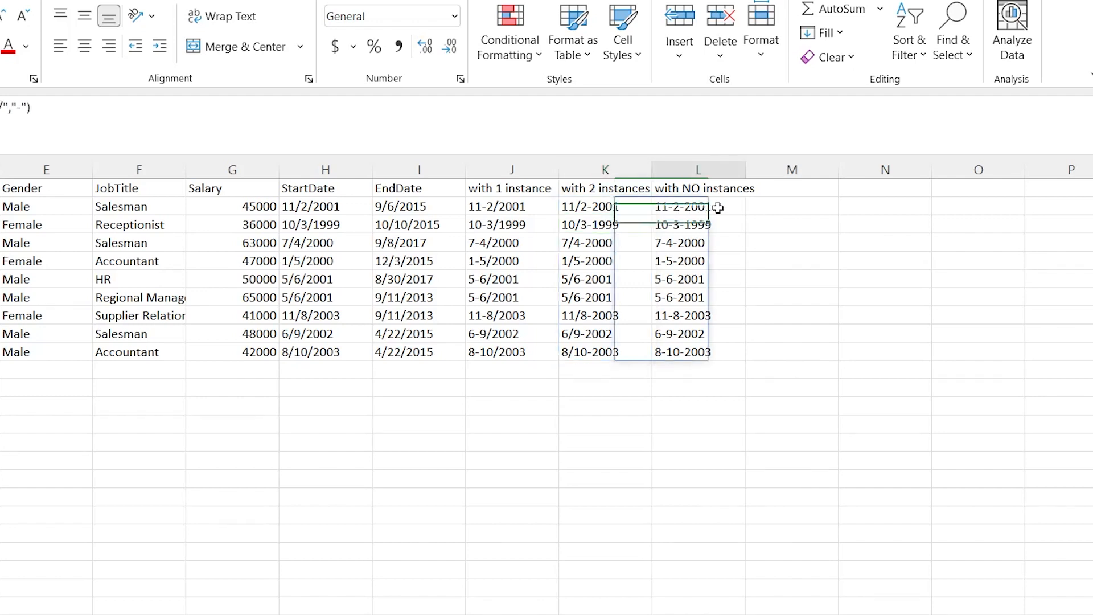
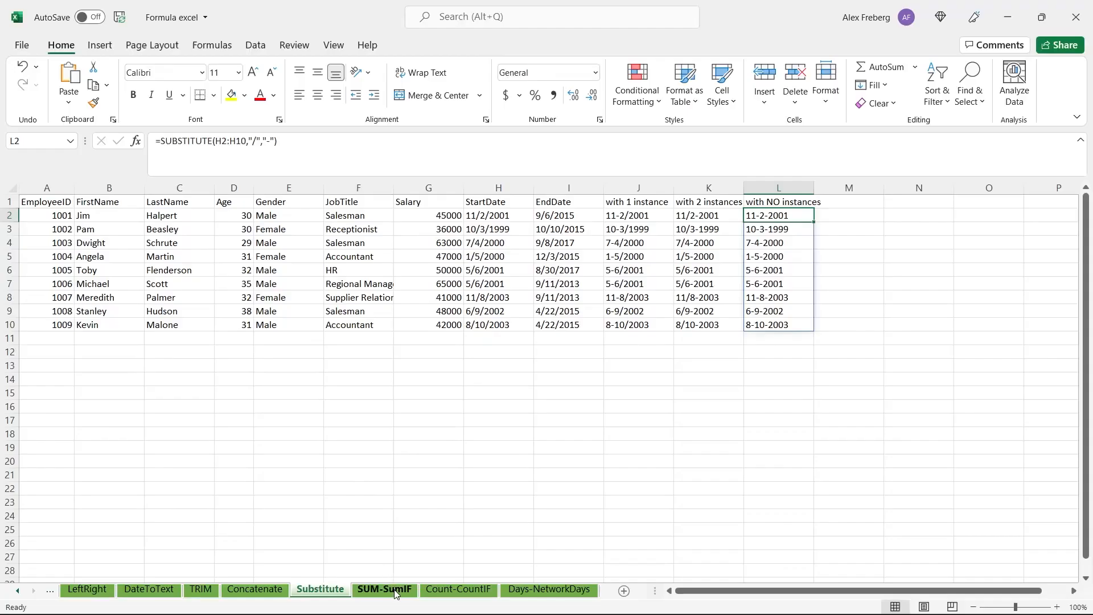
- Open the SUM-SumIF sheet and go through the empty SUM, SUMIF and SUMIFS cells in row 2
left_click(385, 590)
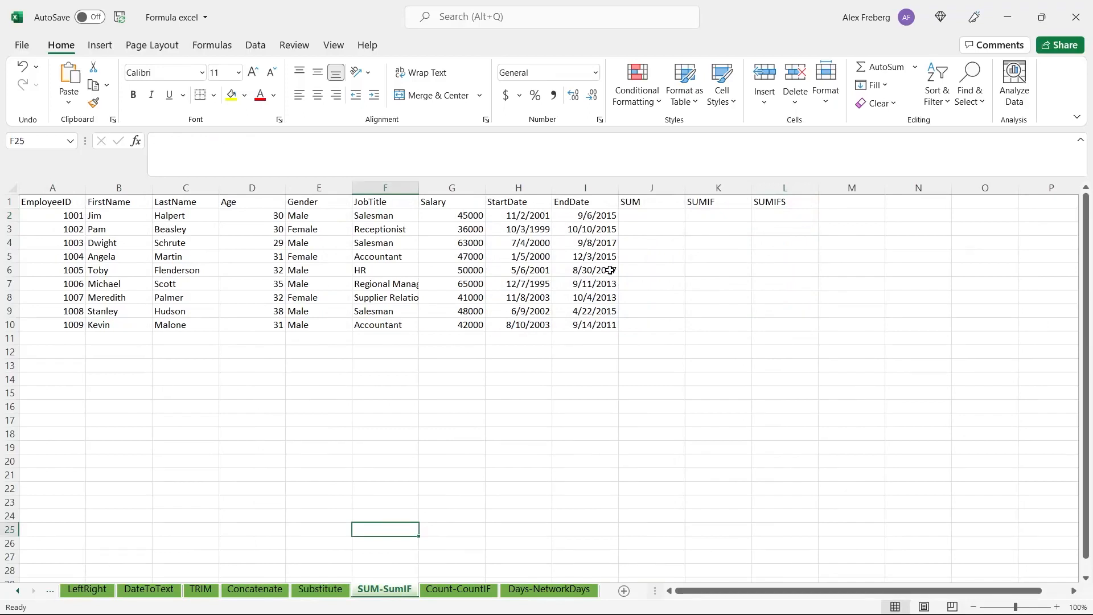
left_click(655, 214)
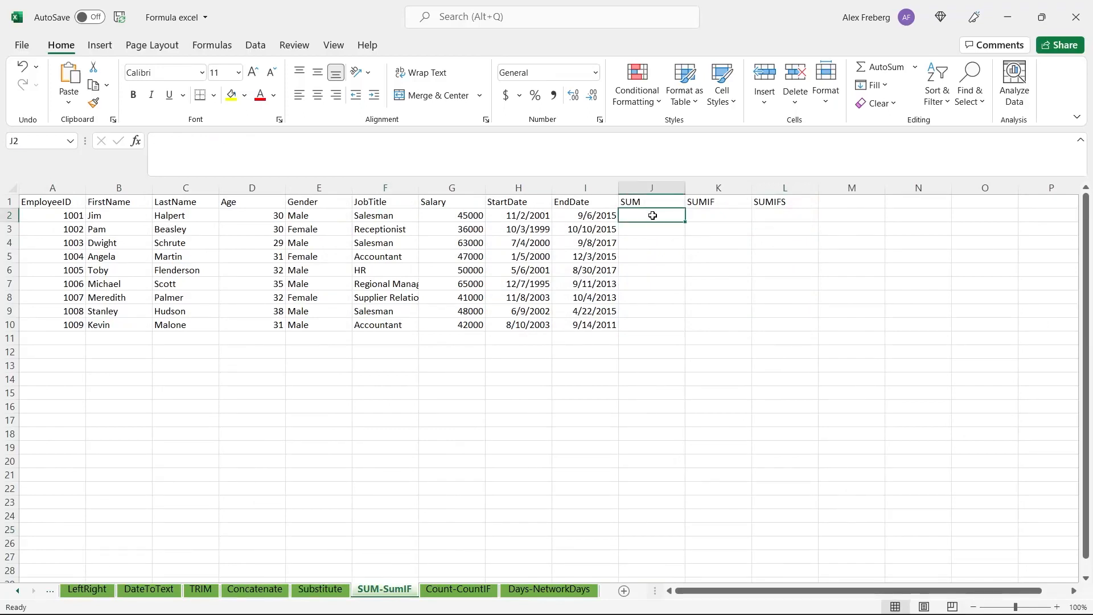
left_click(716, 210)
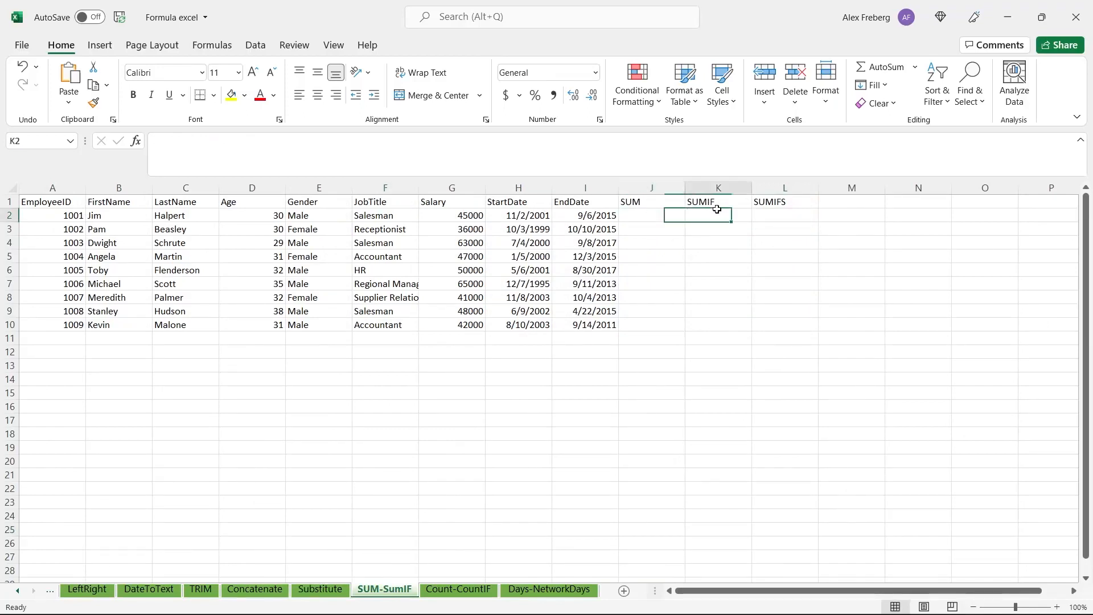
left_click(774, 215)
- Enter =SUM(G2:G10) in J2 to add up all the salaries
left_click(636, 214)
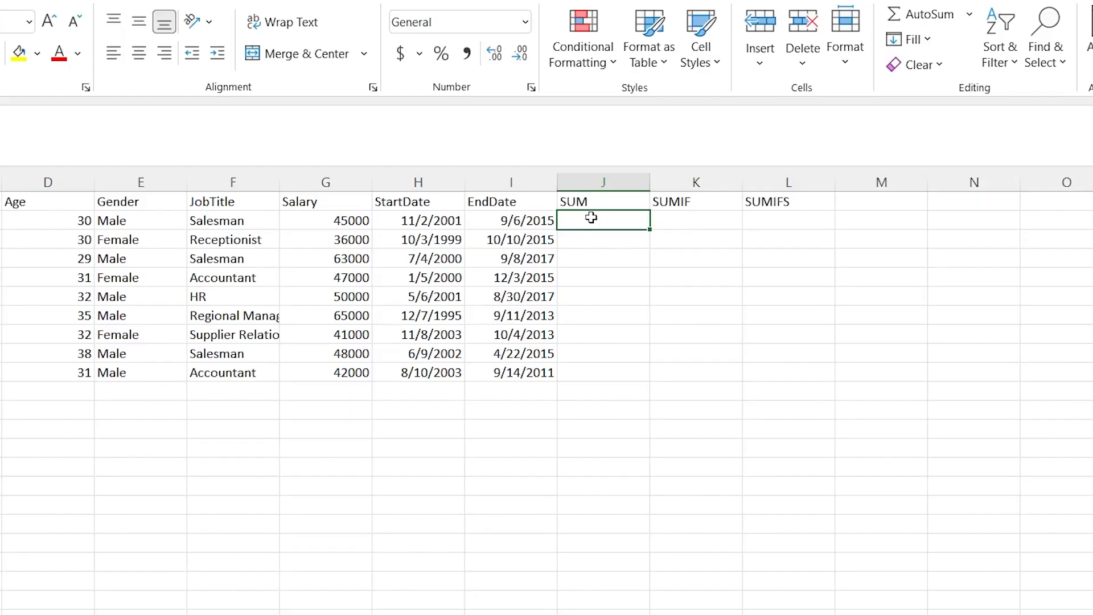
type("=SUM")
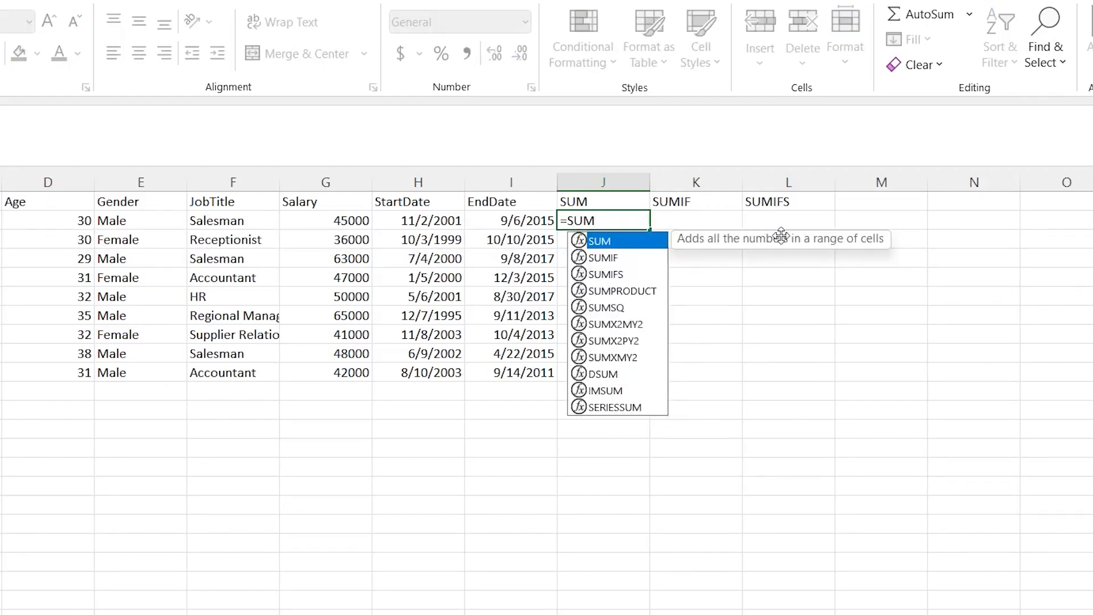
type("(")
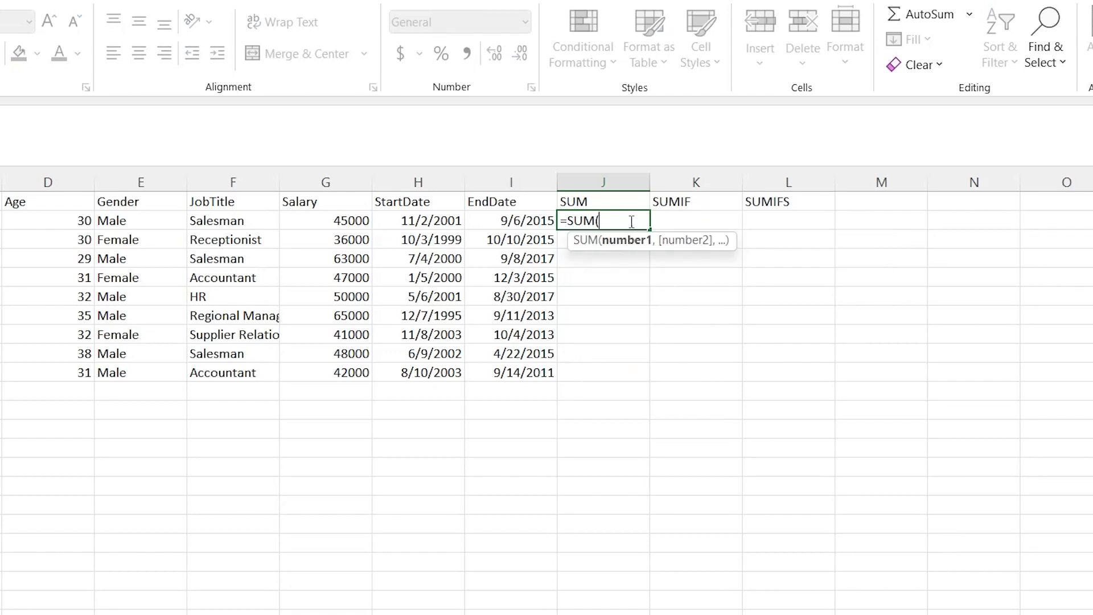
left_click(334, 220)
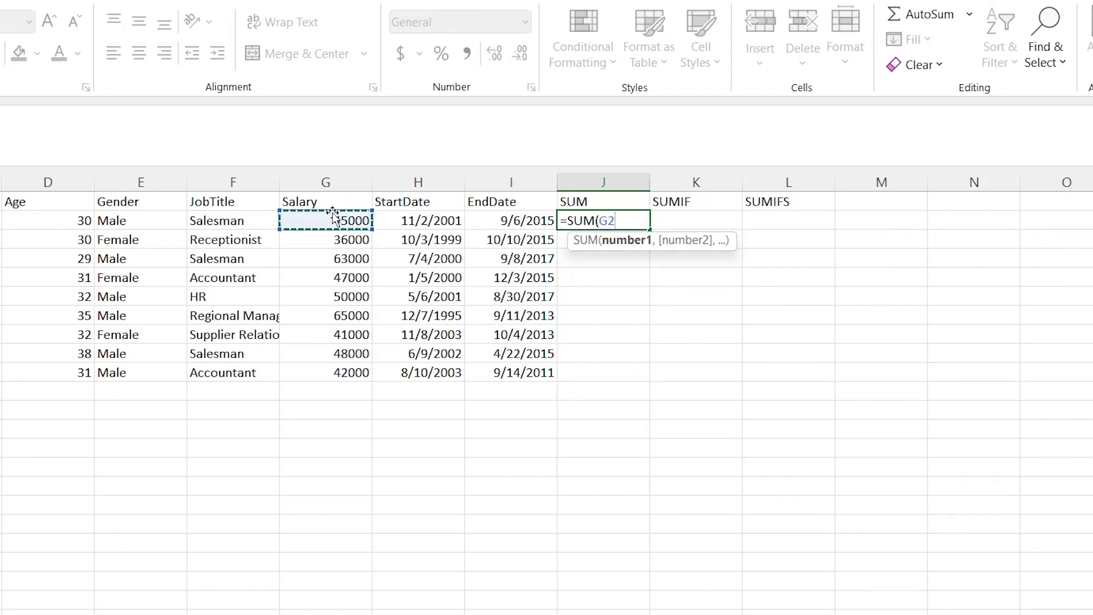
left_click(346, 369, "shift")
key("Return")
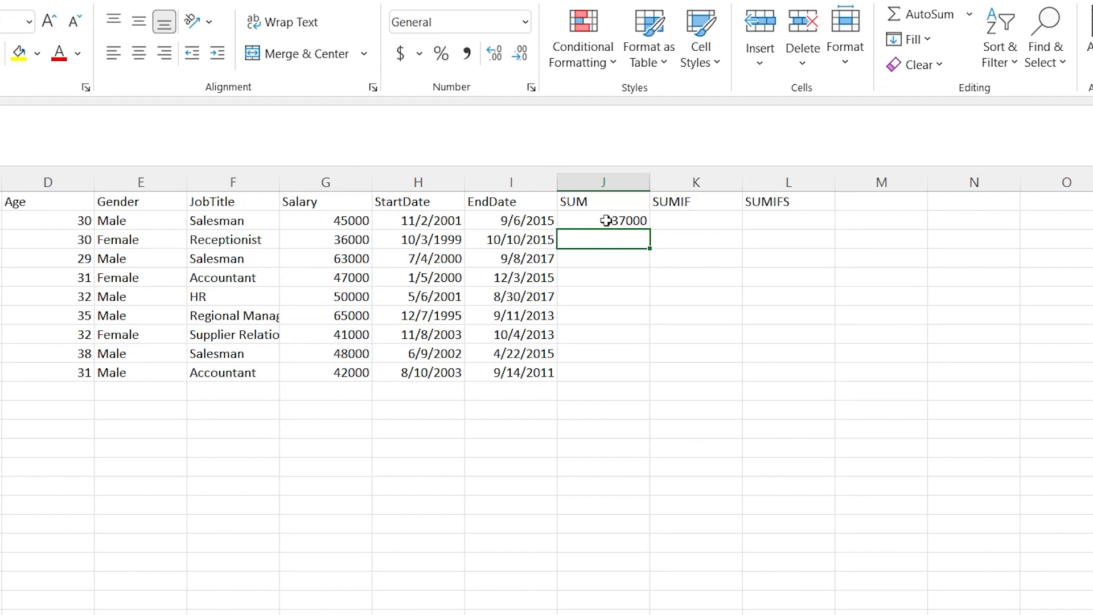
- Enter =SUMIF(G2:G10,">50000") in K2 to add up only the salaries above 50000
left_click(688, 220)
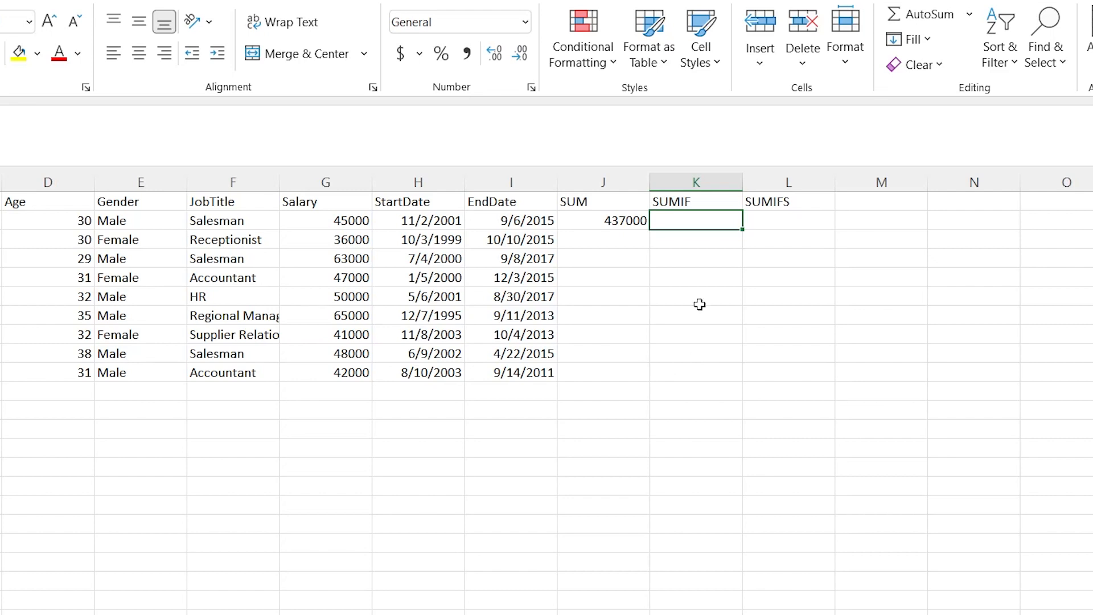
double_click(694, 222)
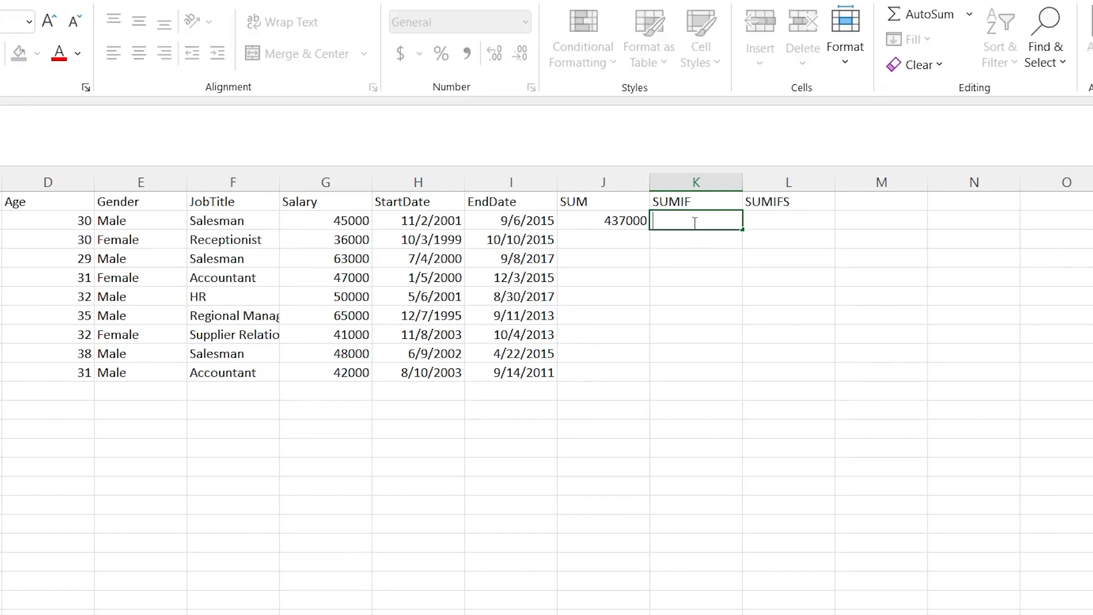
type("=SUMIF(")
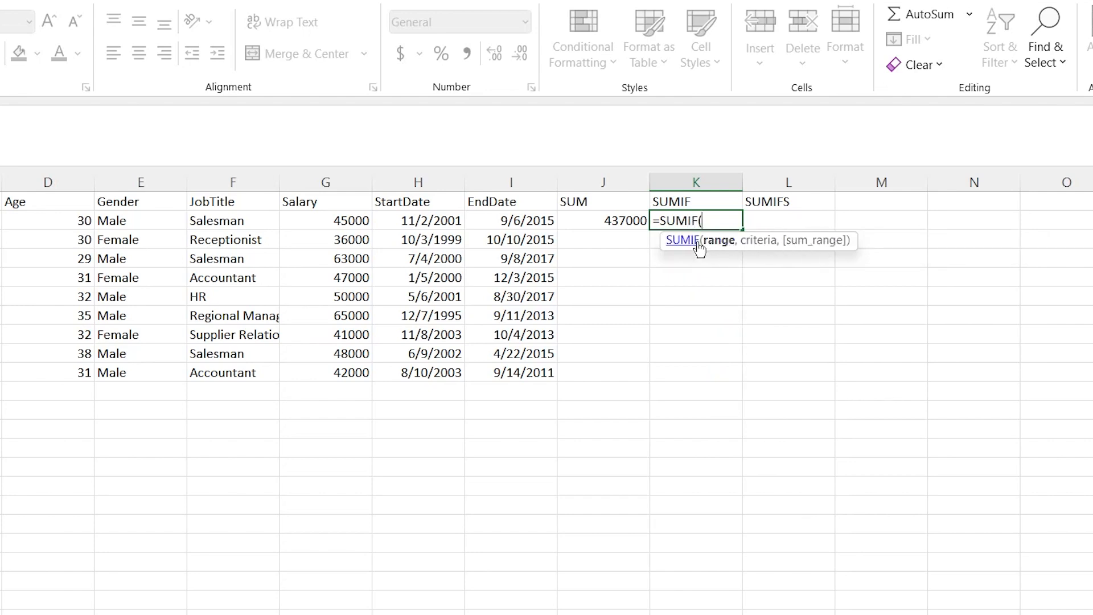
left_click_drag(332, 219, 339, 368)
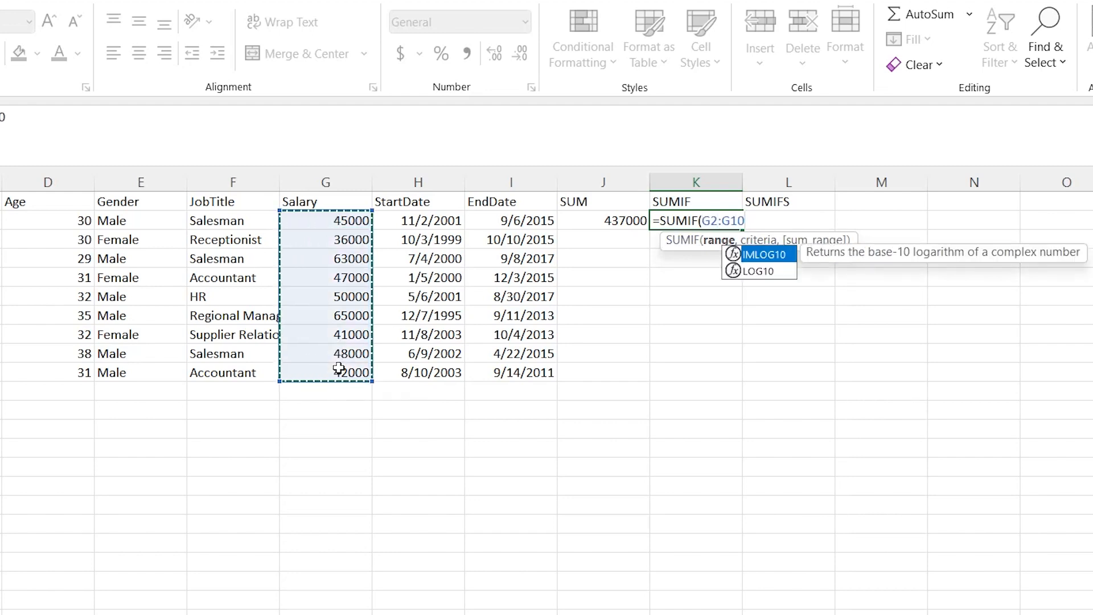
type(",")
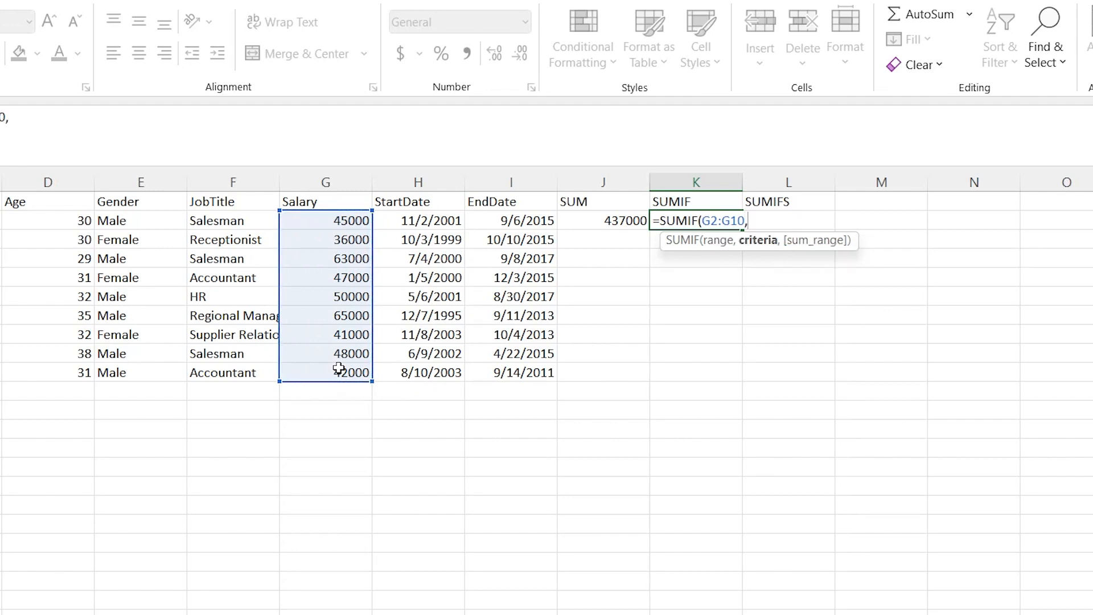
type("\">50000\")")
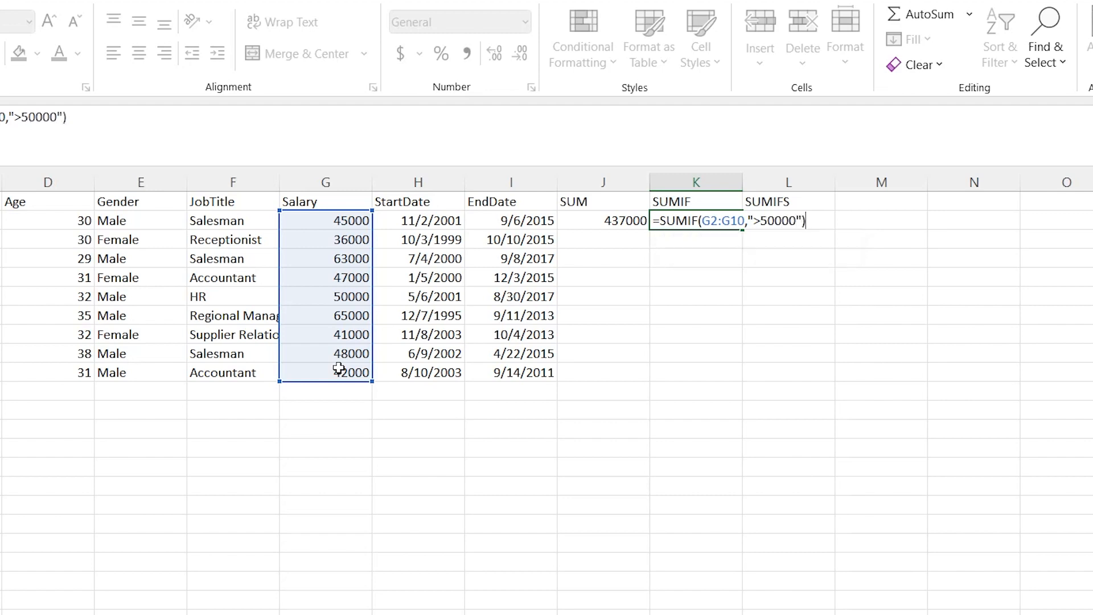
key("Return")
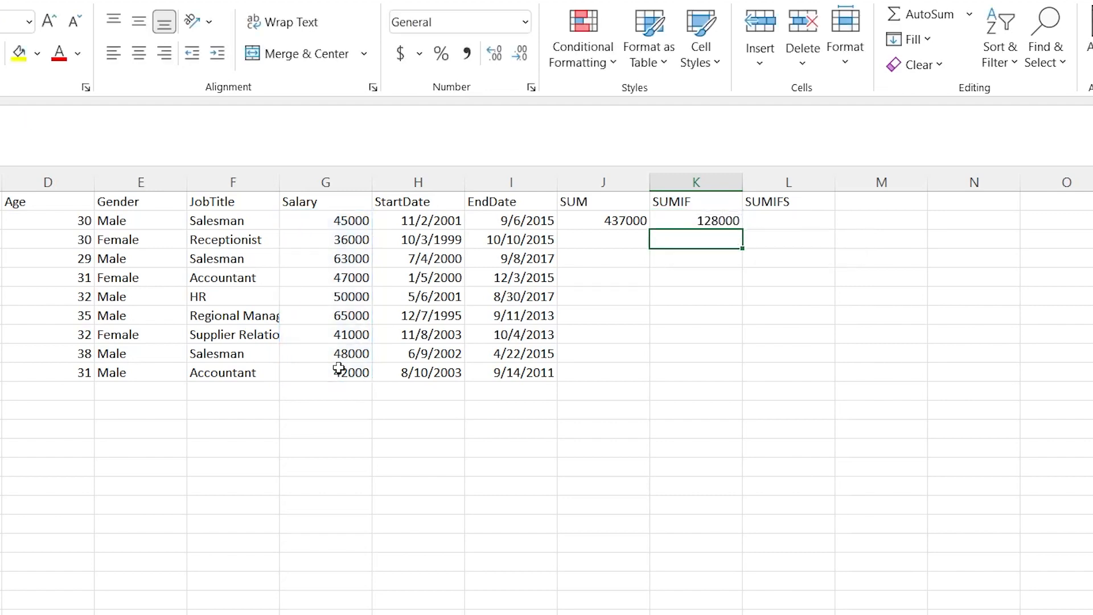
- Check the SUMIF result in K2 against the individual salaries in G4, G6 and G7
left_click(700, 220)
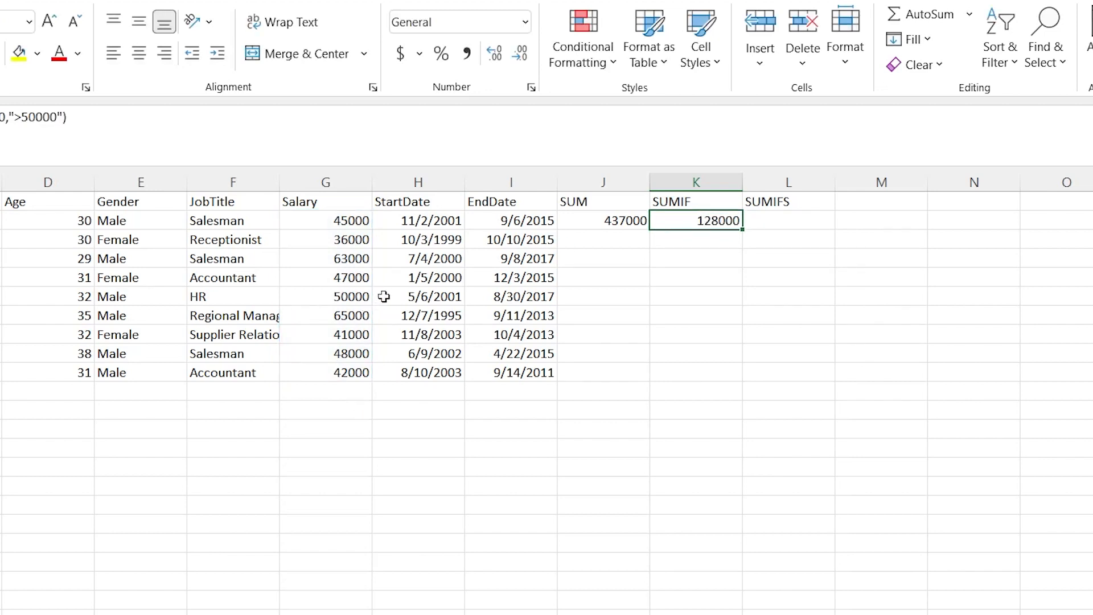
left_click(336, 295)
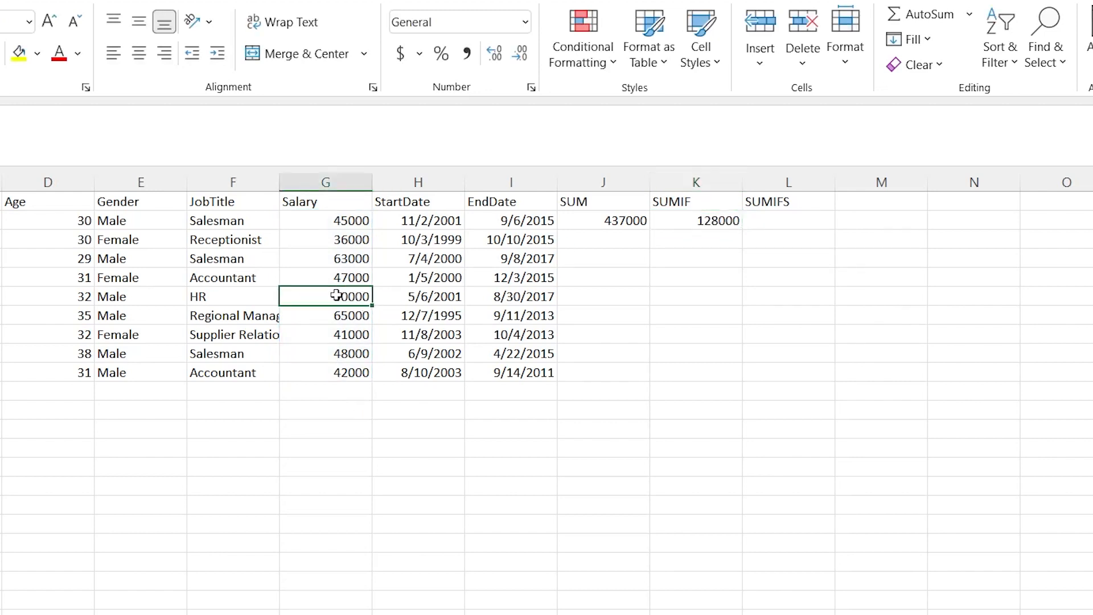
left_click(343, 258)
left_click(343, 314)
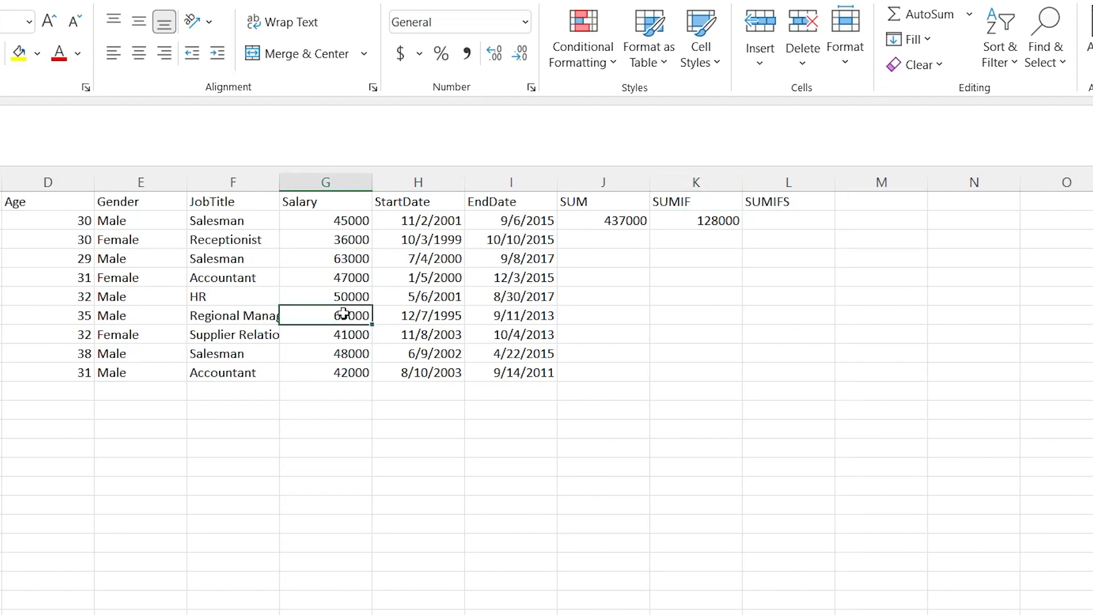
left_click(716, 221)
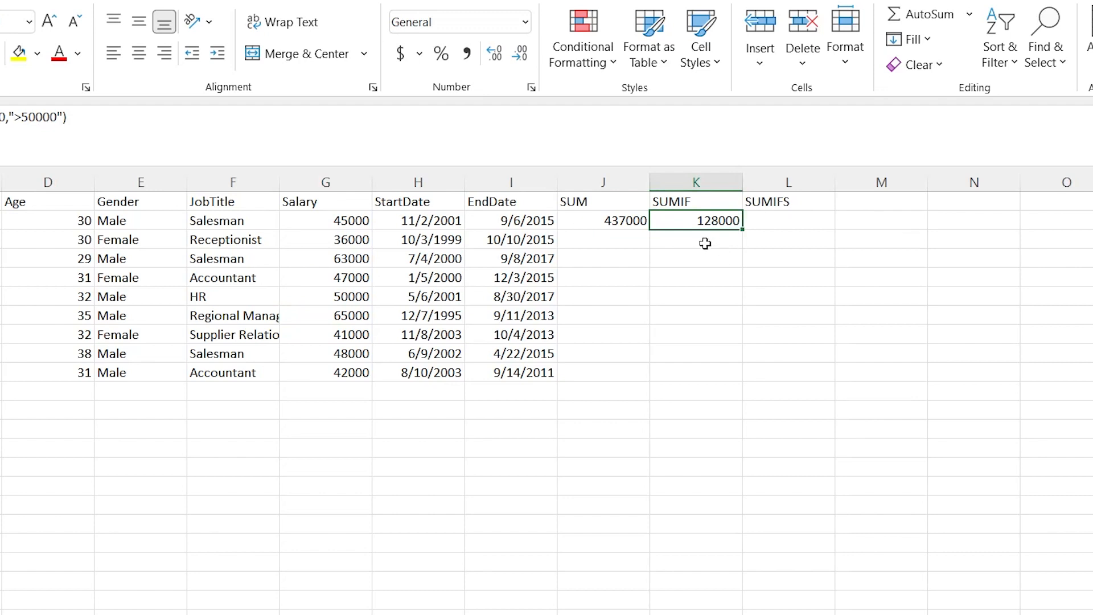
- Start a SUMIFS formula in L2 with the salaries G2:G10 as the sum range
double_click(786, 221)
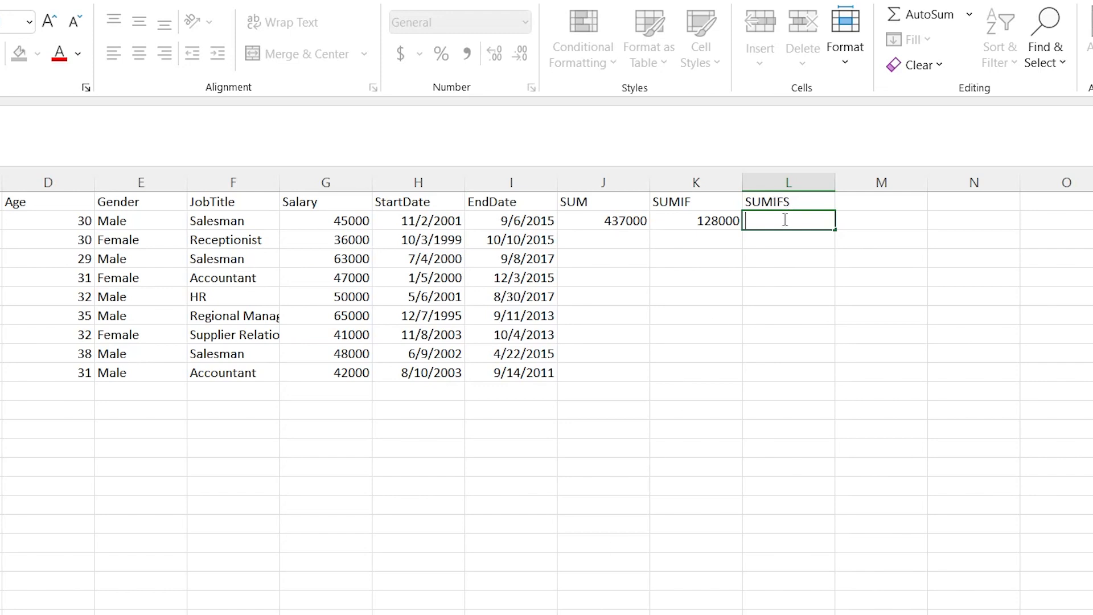
type("=SUMIDS")
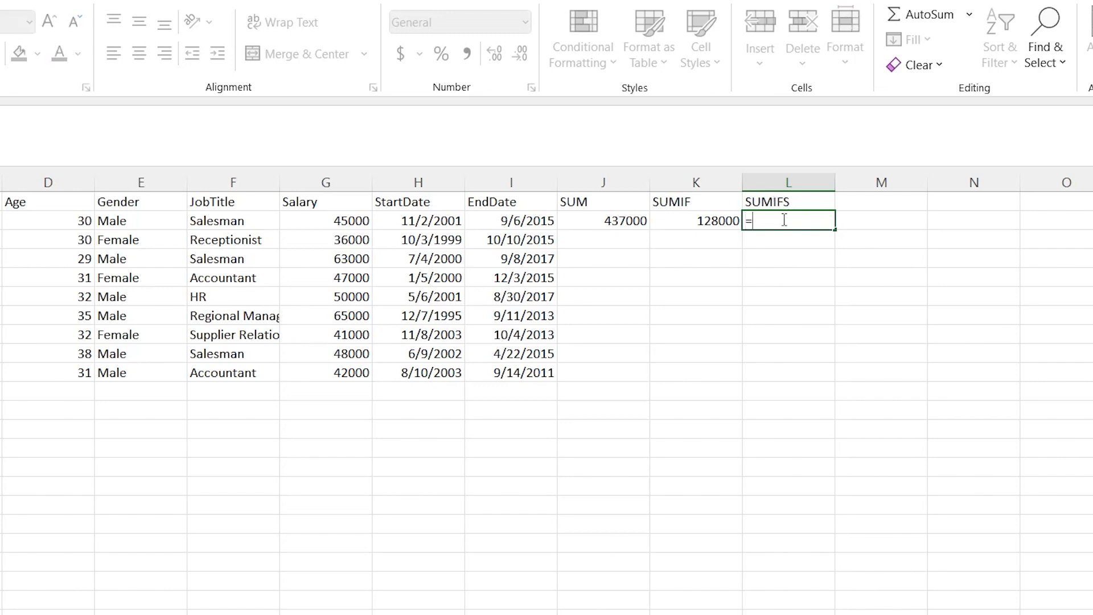
key("BackSpace")
key("BackSpace")
type("FS")
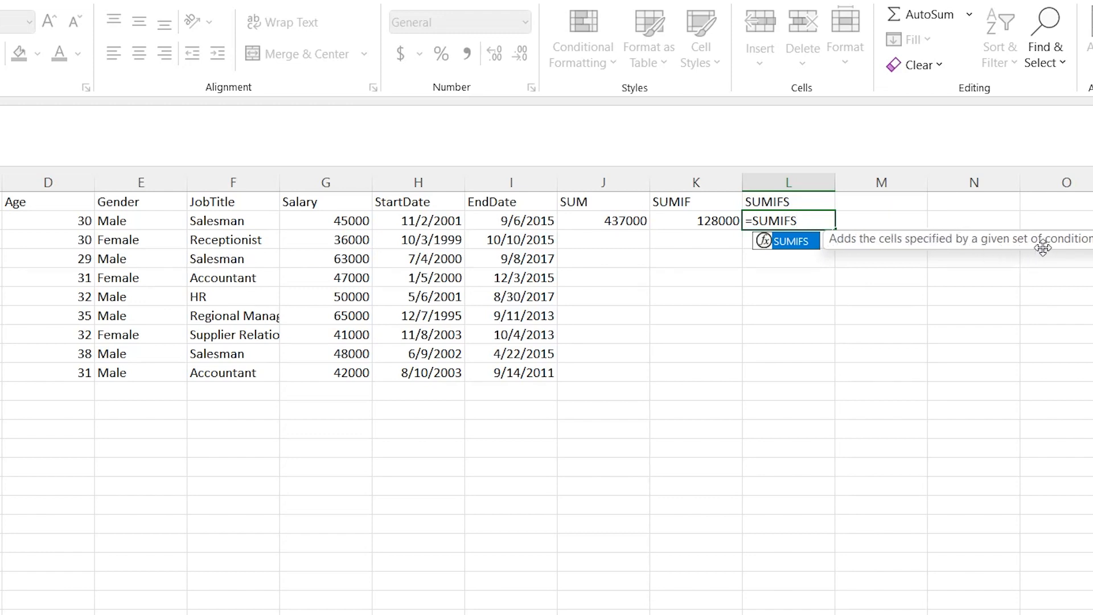
left_click(820, 219)
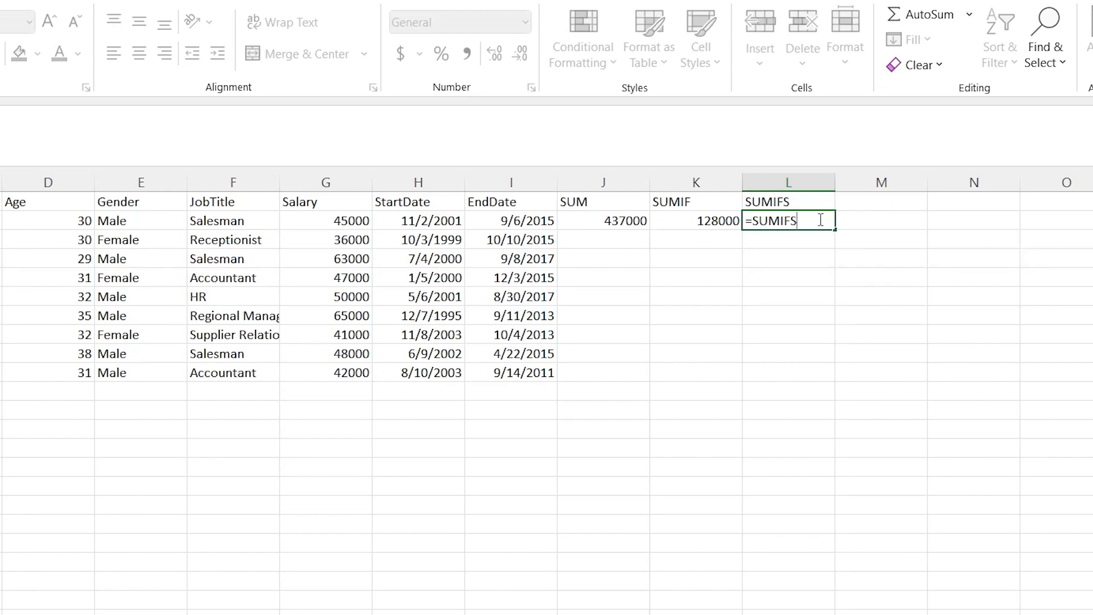
type("(")
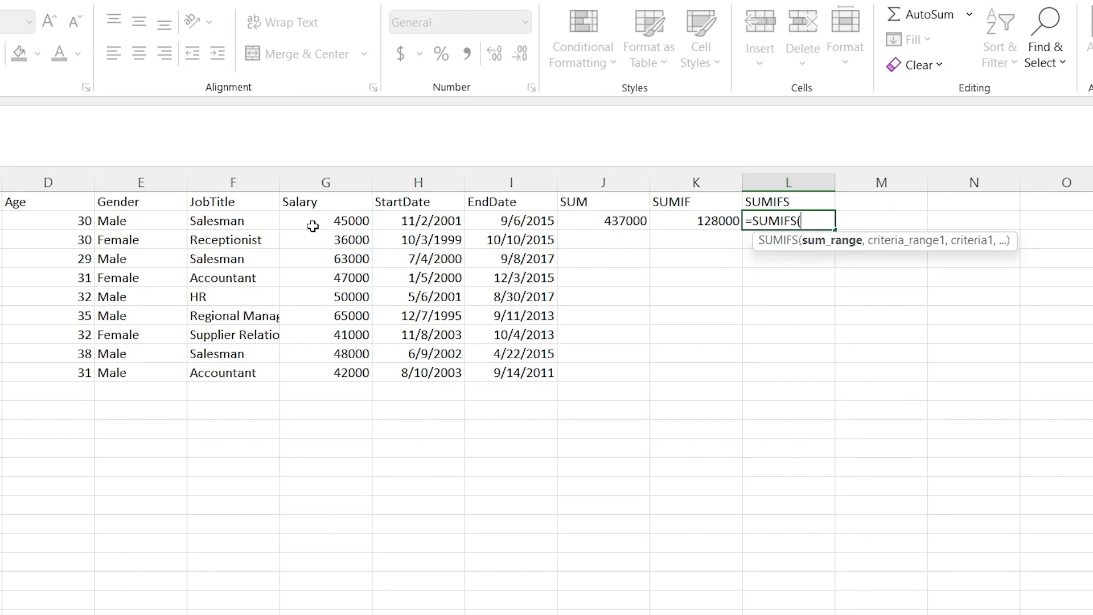
left_click_drag(317, 223, 336, 368)
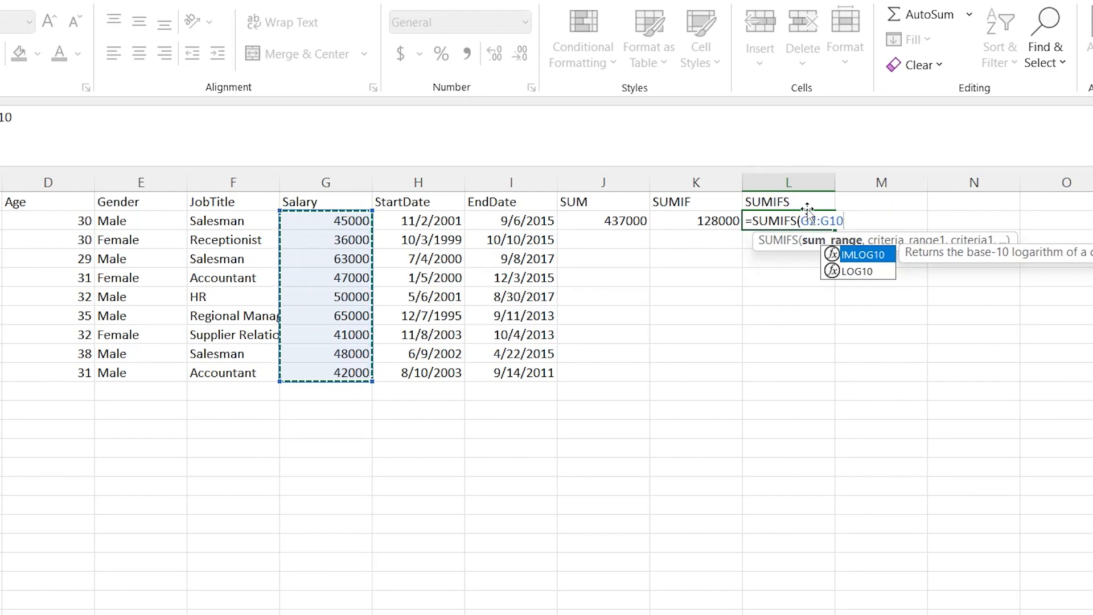
type(",")
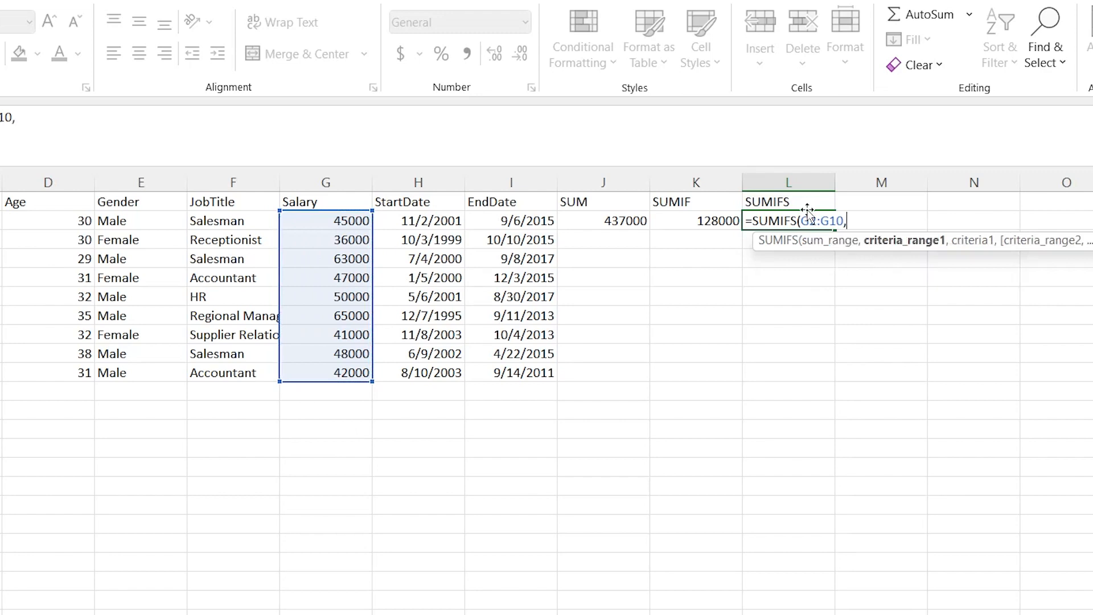
- Add the gender range E2:E10 with the criterion "Female" as the first condition of the SUMIFS formula
left_click(133, 224)
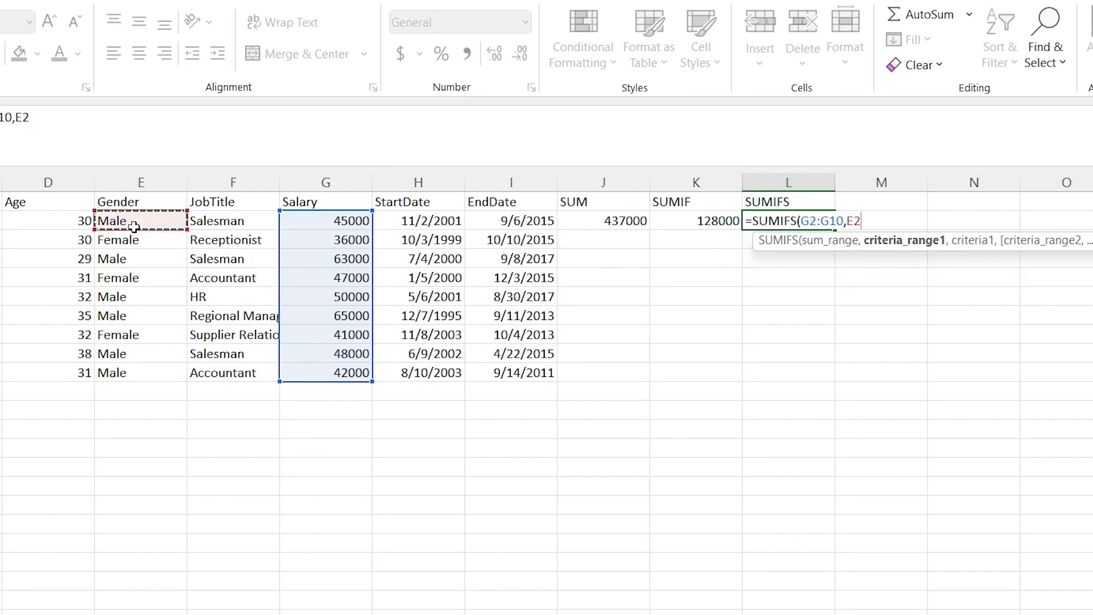
left_click_drag(148, 345, 144, 372)
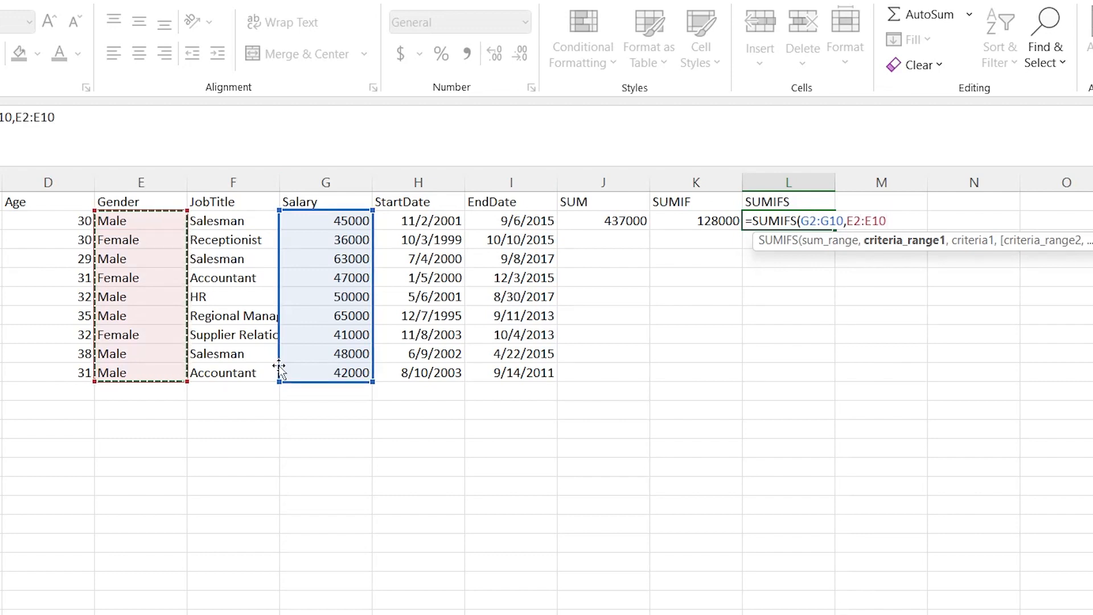
type(",")
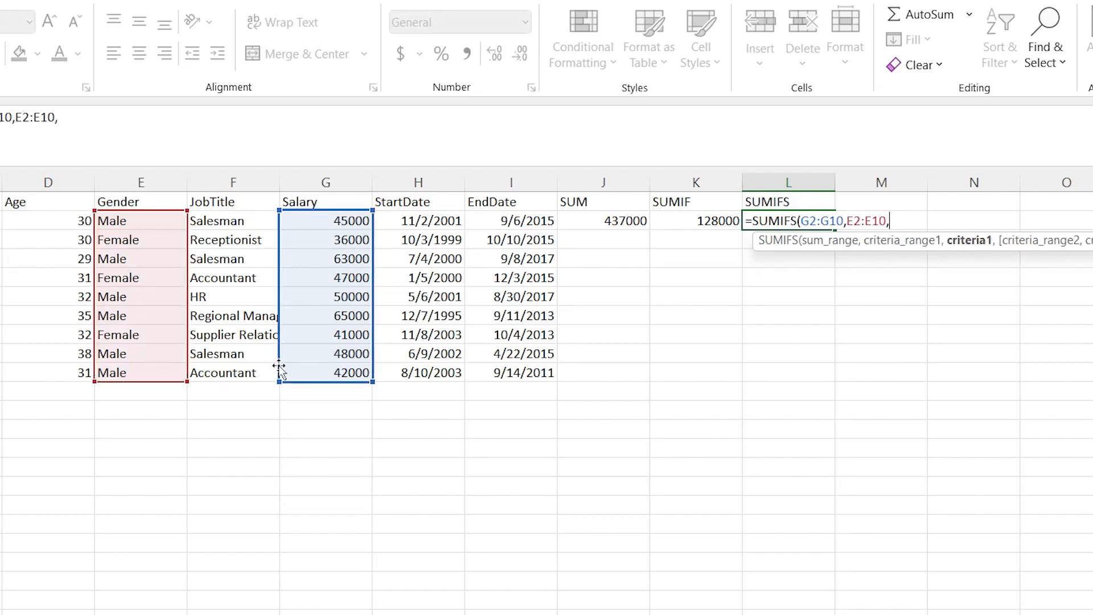
type("\"Female\"")
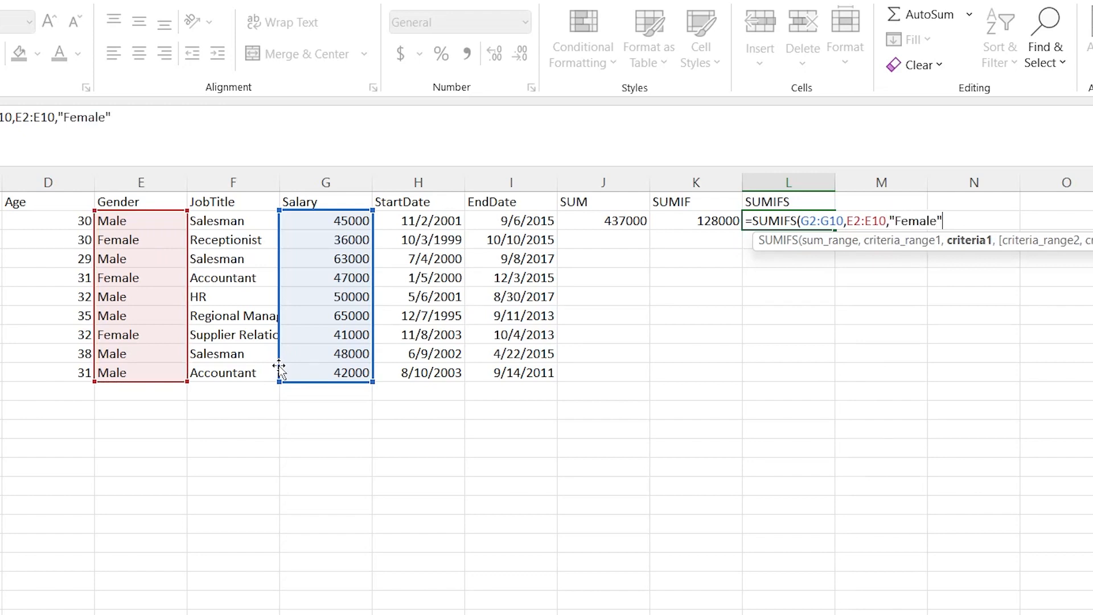
type(",")
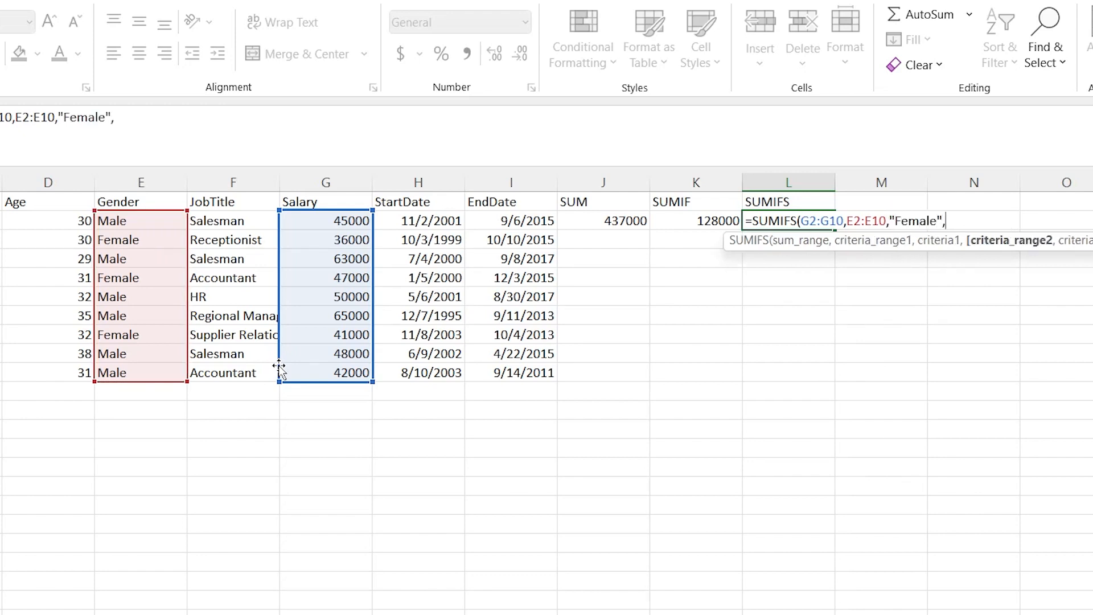
- Add the age range D2:D10 with the criterion ">30" as the second condition and complete the SUMIFS formula in L2
left_click(77, 223)
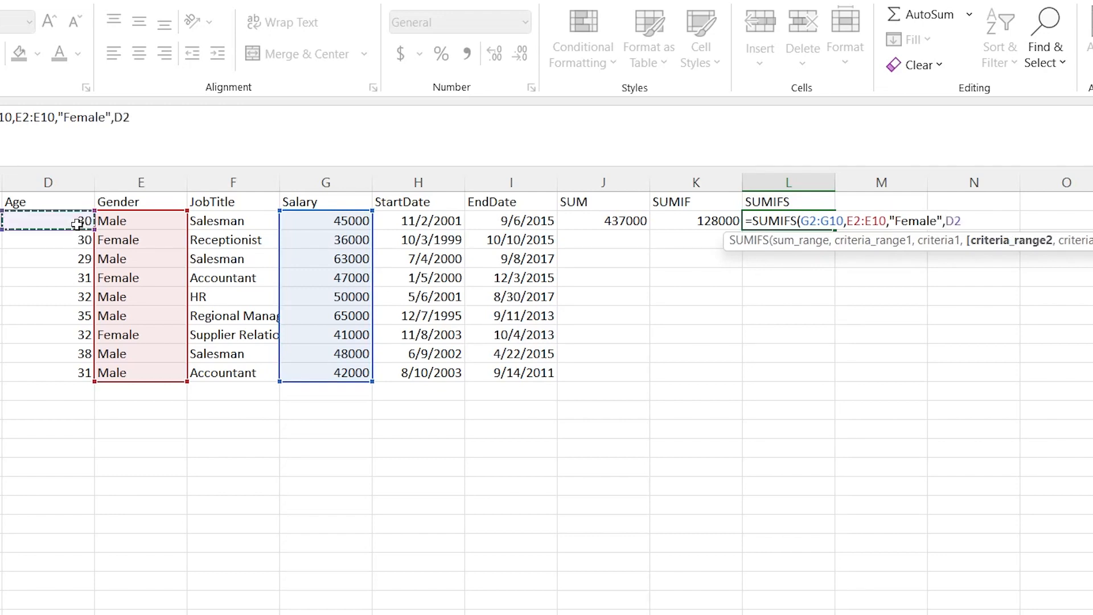
left_click(66, 370, "shift")
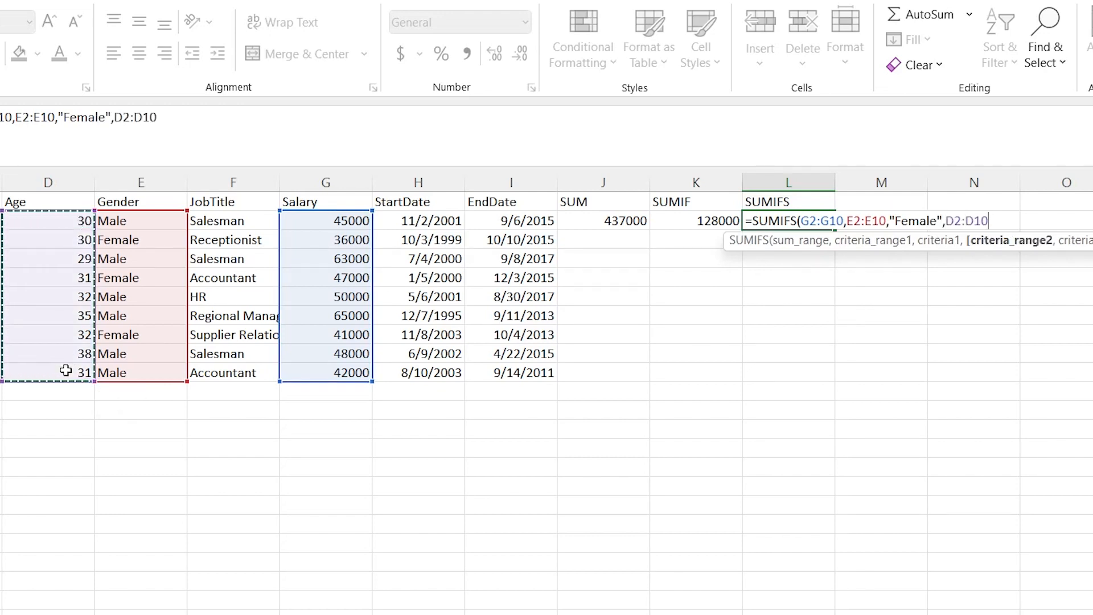
type(",\"?")
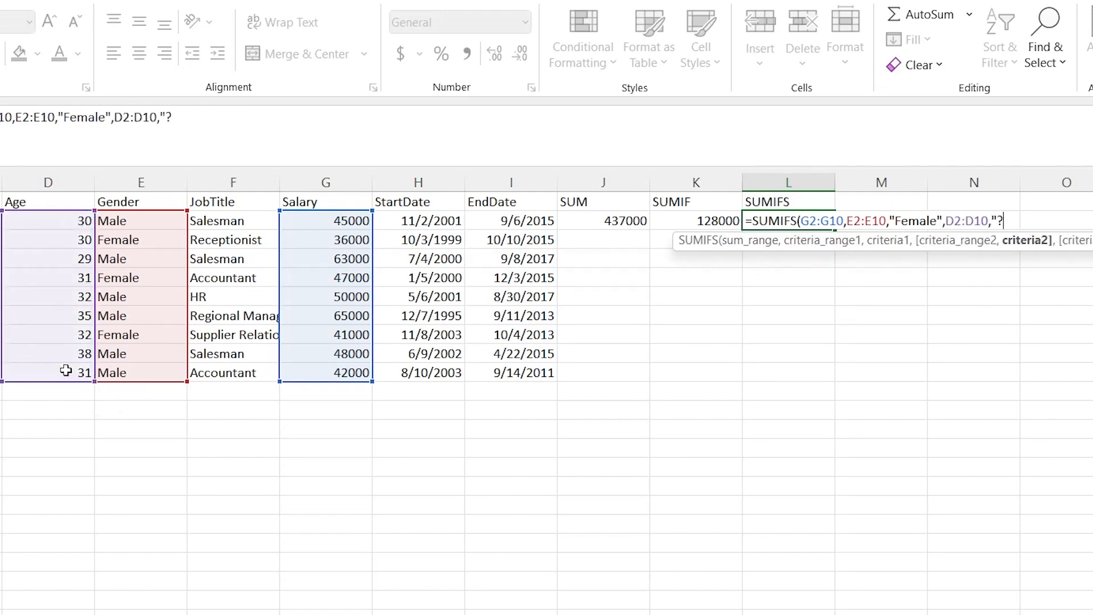
key("BackSpace")
type(">30\")")
key("Return")
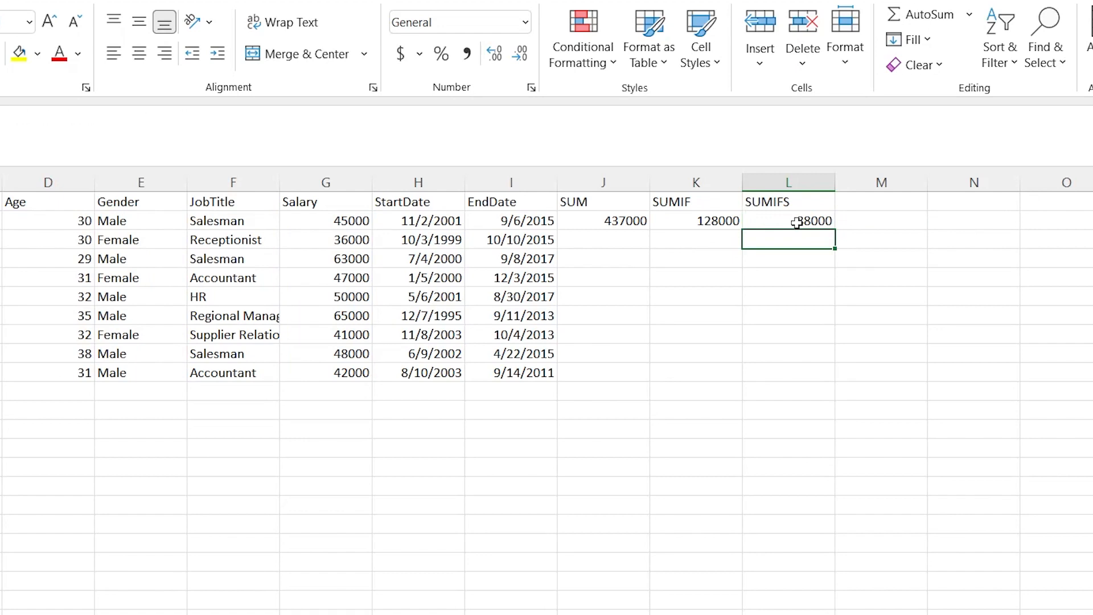
- Check the SUMIFS result in L2 against the gender, age and salary of the female employees, especially rows 5 and 8
left_click(160, 277)
left_click(134, 243)
left_click(74, 279)
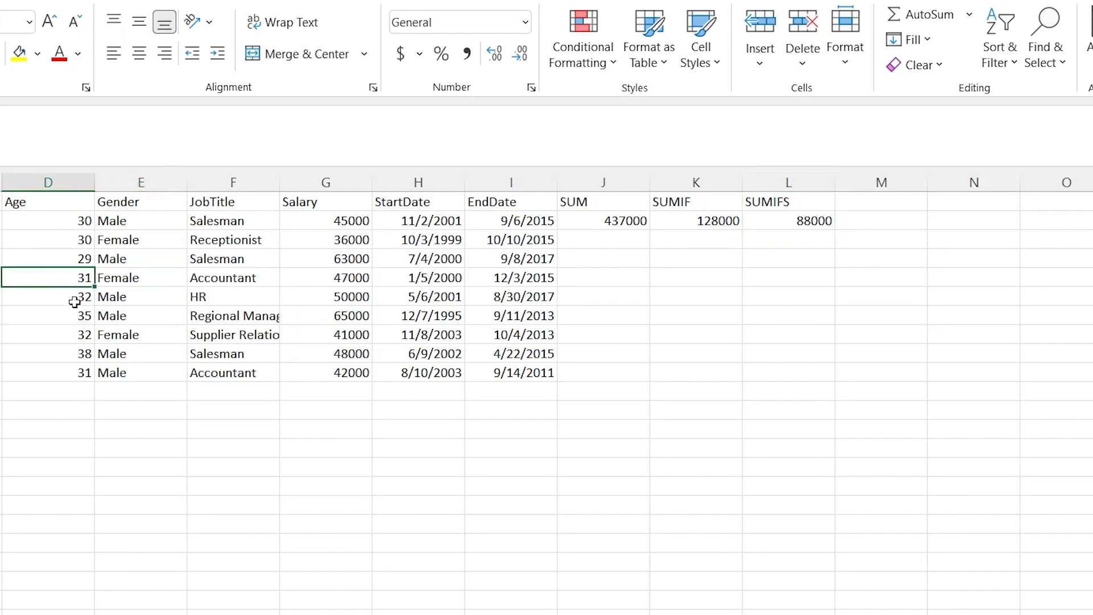
left_click(72, 334)
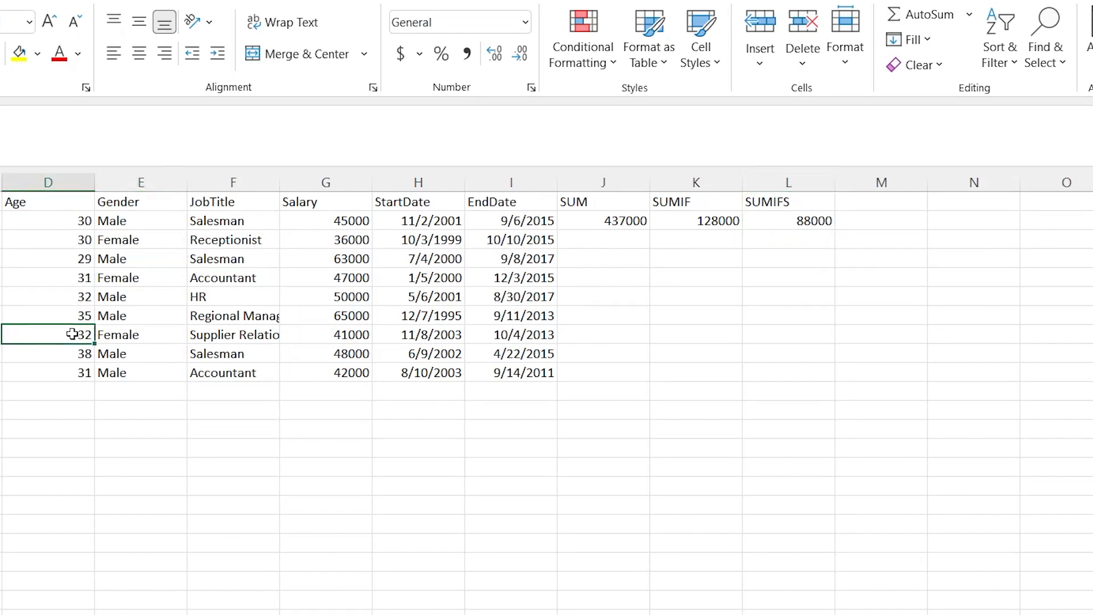
left_click(355, 336)
left_click(329, 283, "ctrl")
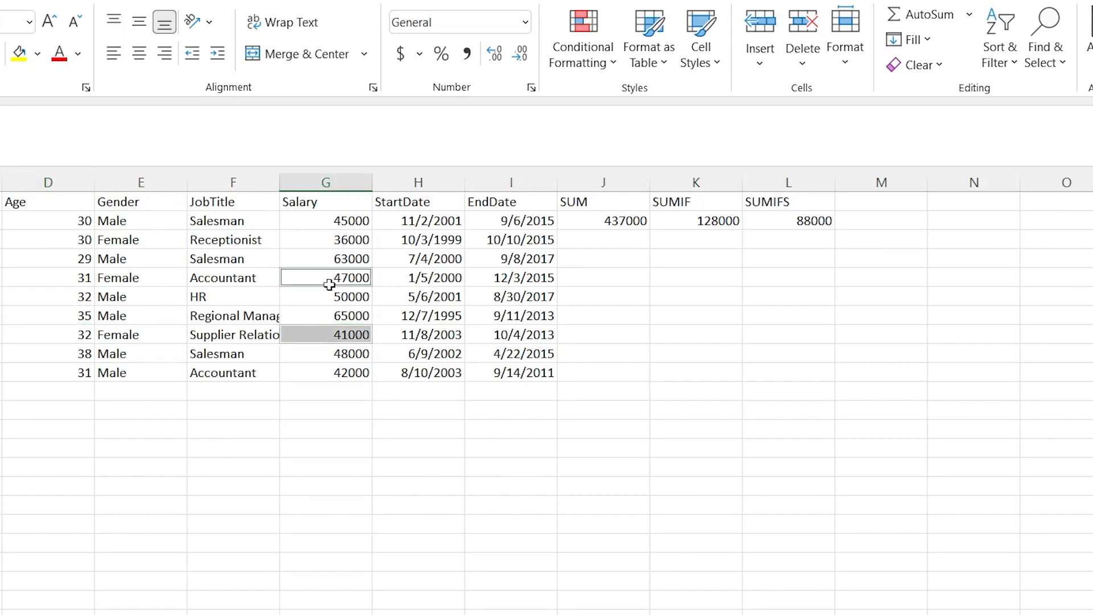
left_click(785, 225)
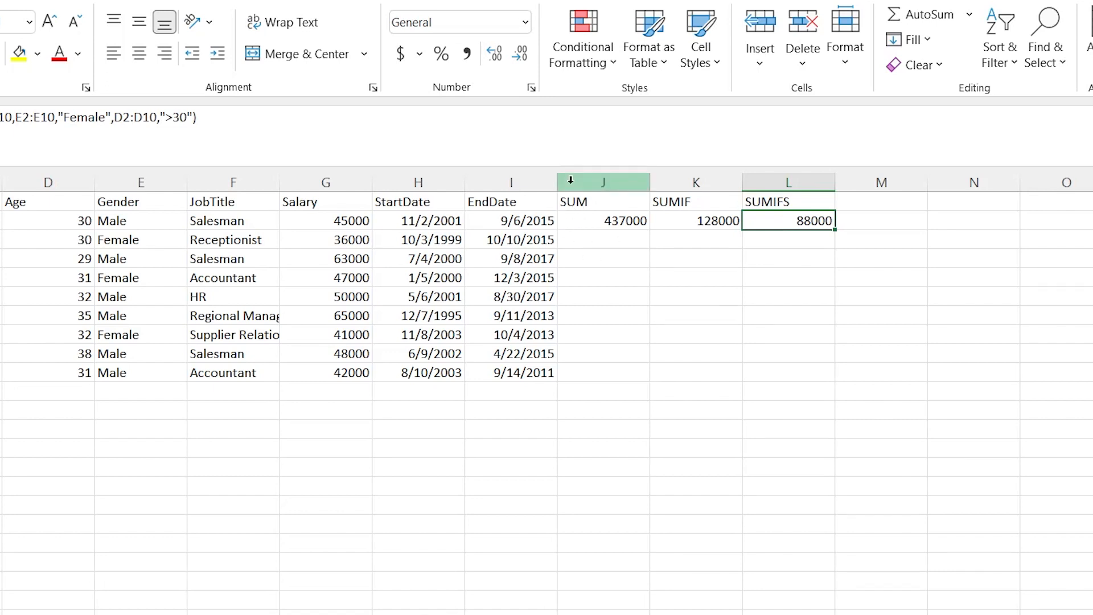
left_click(699, 201)
left_click(800, 200)
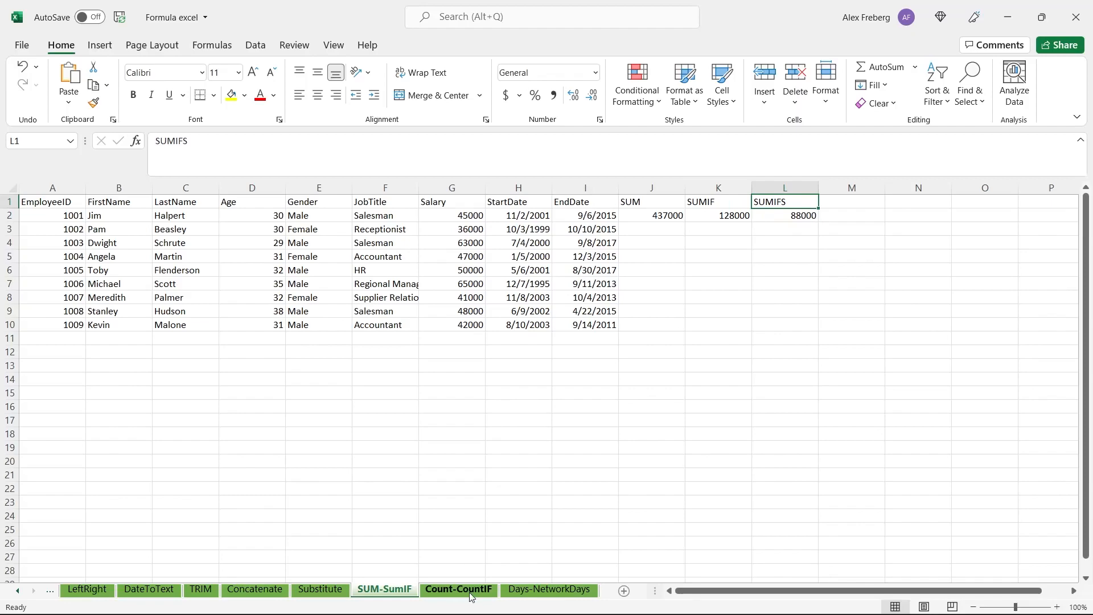
- On the Count-CountIF sheet, enter =COUNT(G2:G10) in J2 to count the salaries and compare it with the Salary column
left_click(472, 590)
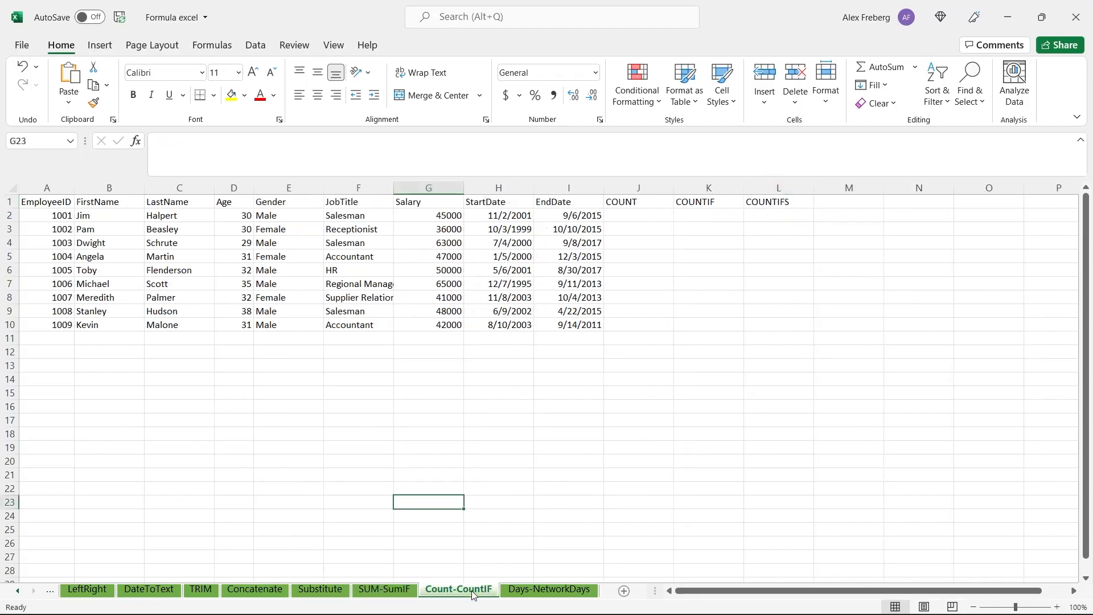
left_click(635, 215)
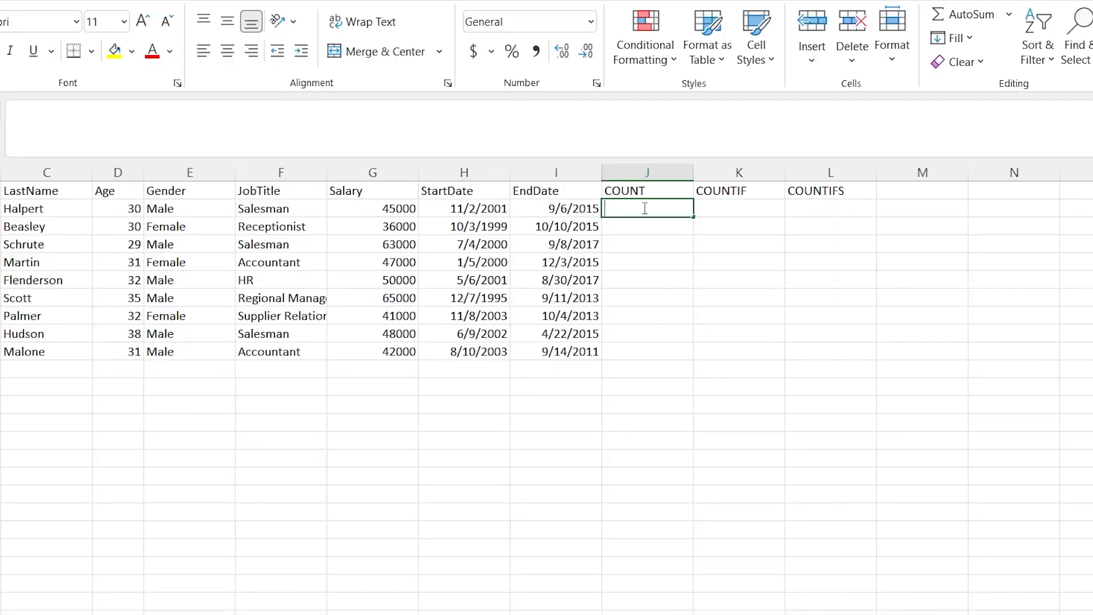
type("=COUNT")
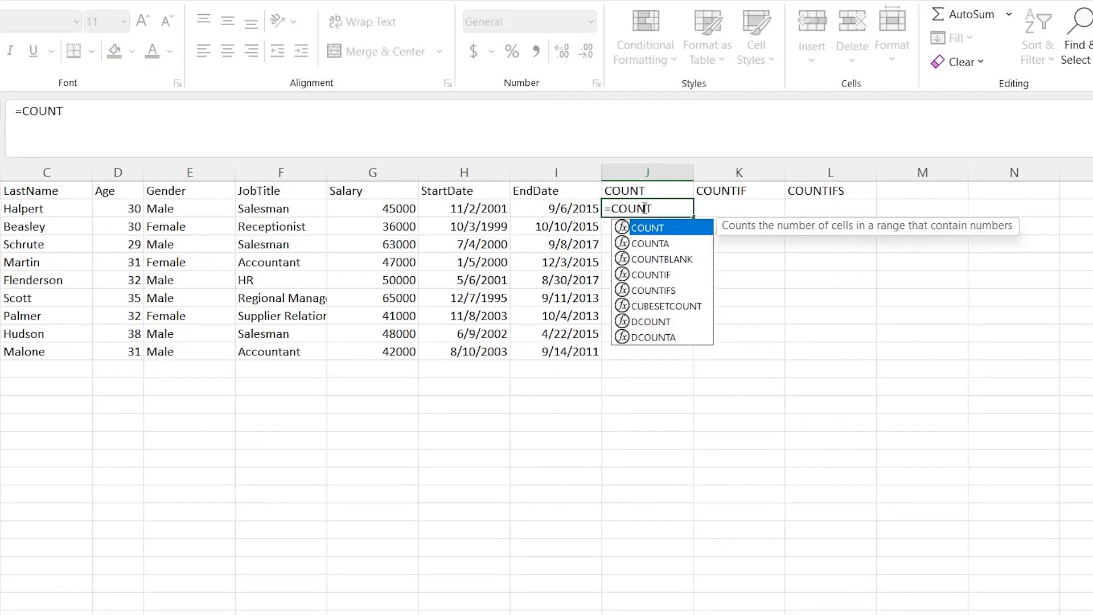
type("(")
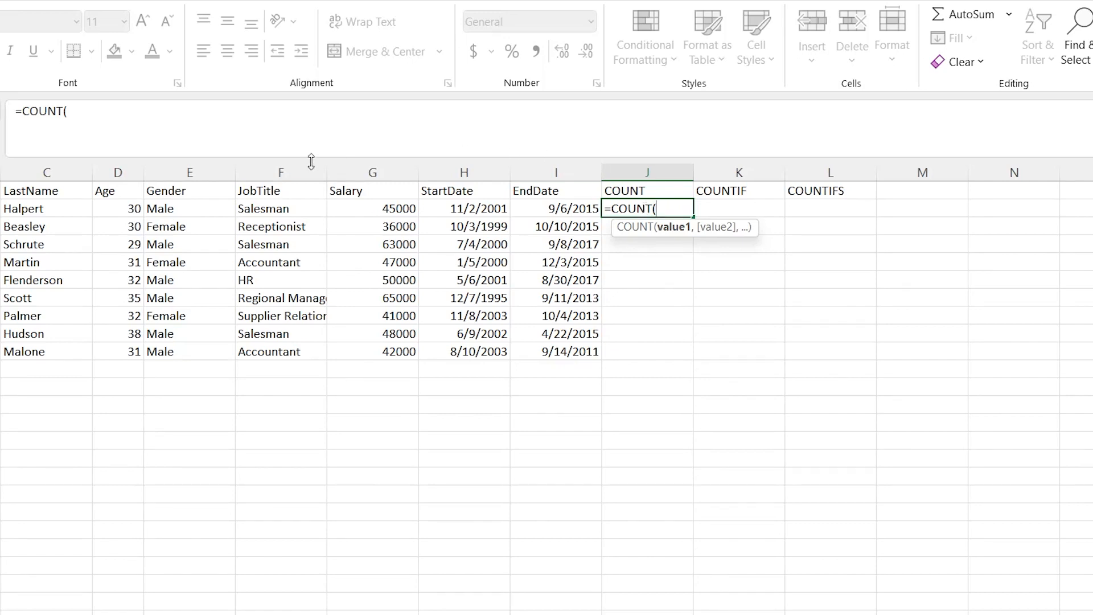
left_click(124, 210)
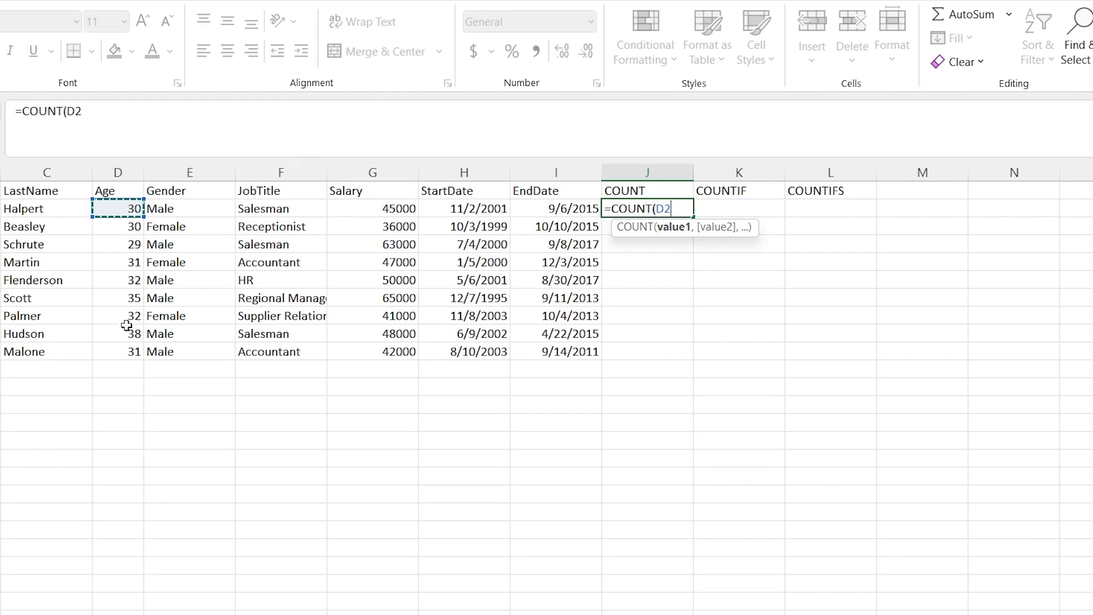
left_click(388, 209)
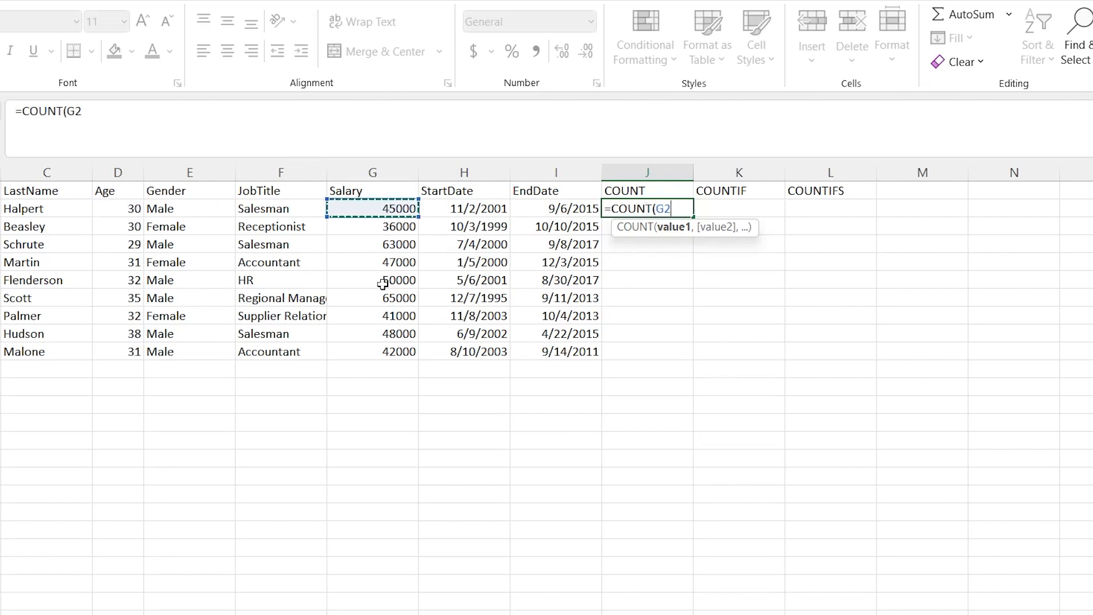
left_click(379, 354, "shift")
type(")")
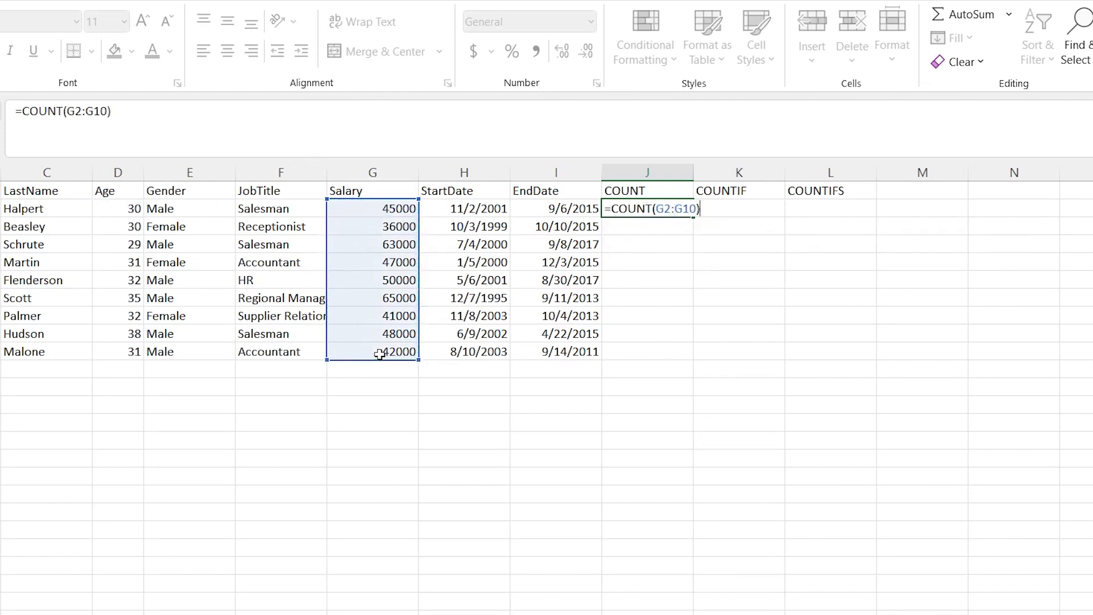
key("Return")
left_click_drag(398, 211, 371, 354)
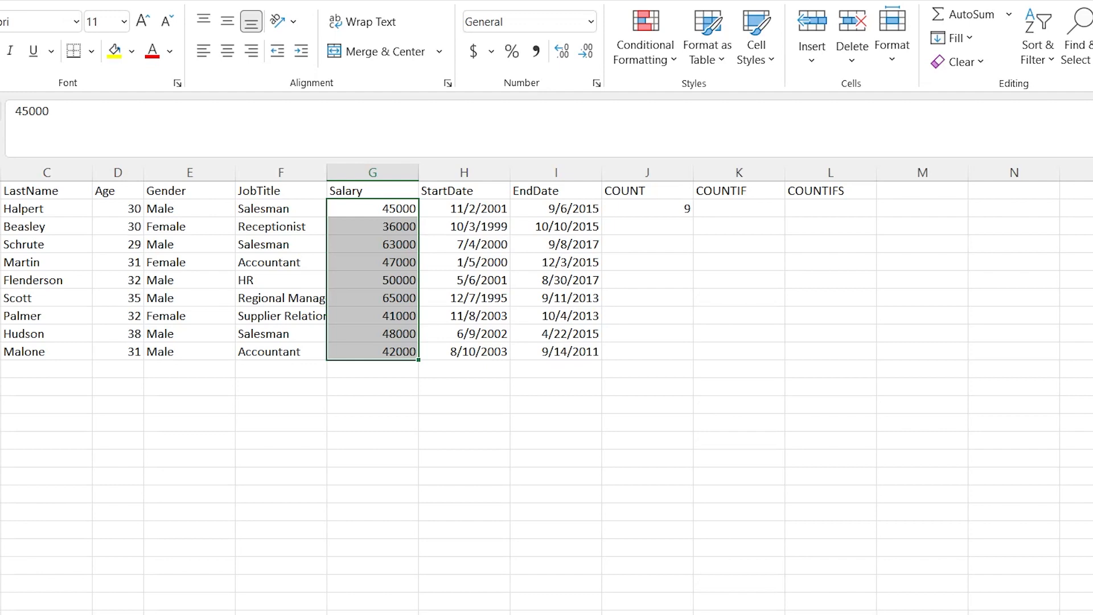
left_click(644, 205)
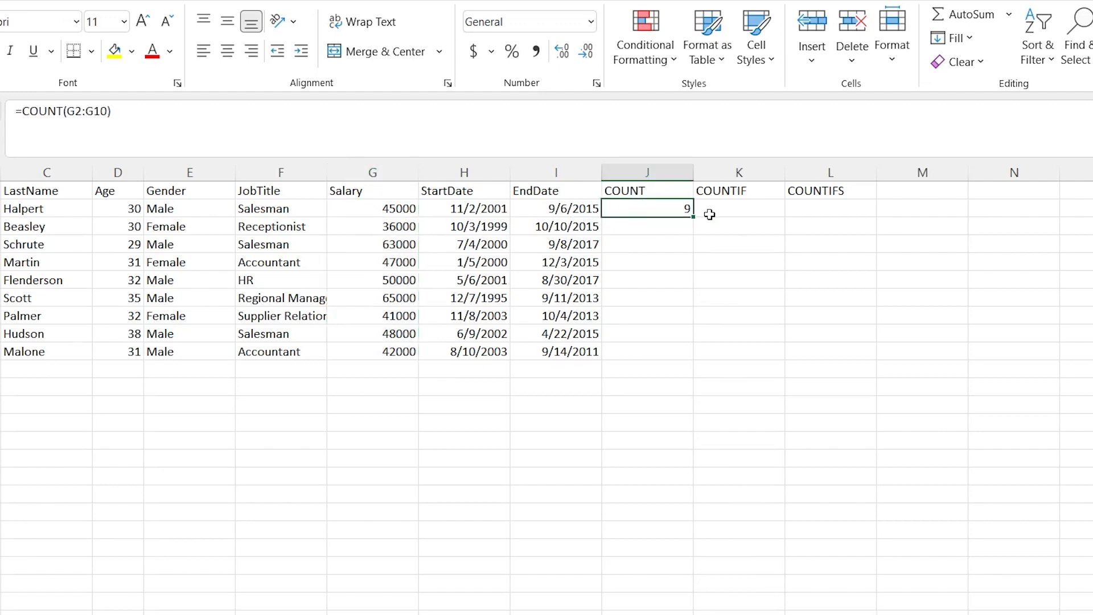
- Start a COUNTIF formula in K2 under the COUNTIF heading
left_click(742, 209)
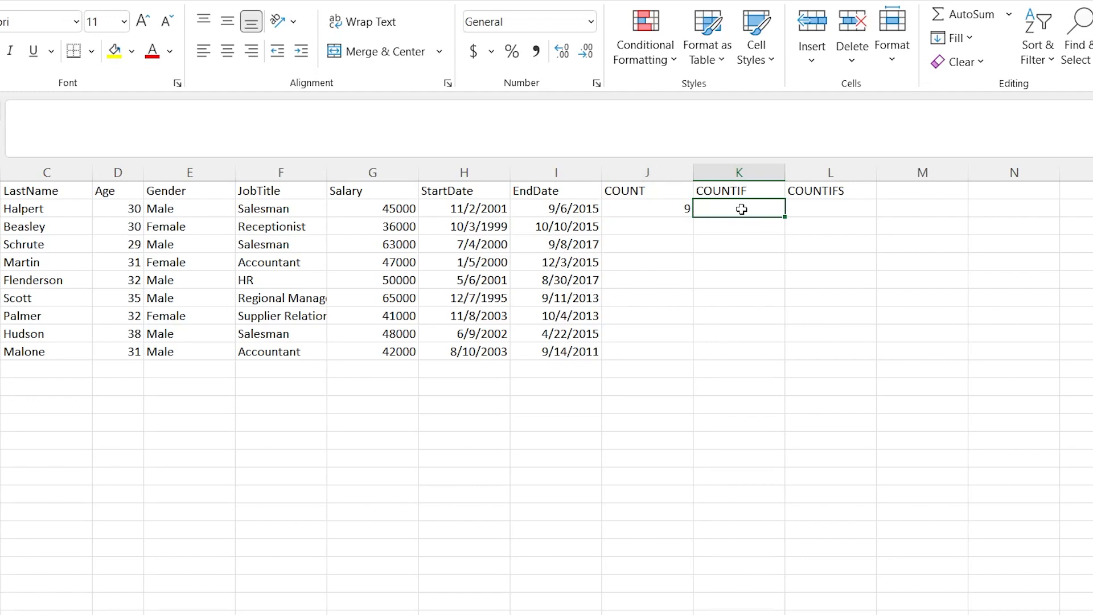
type("=")
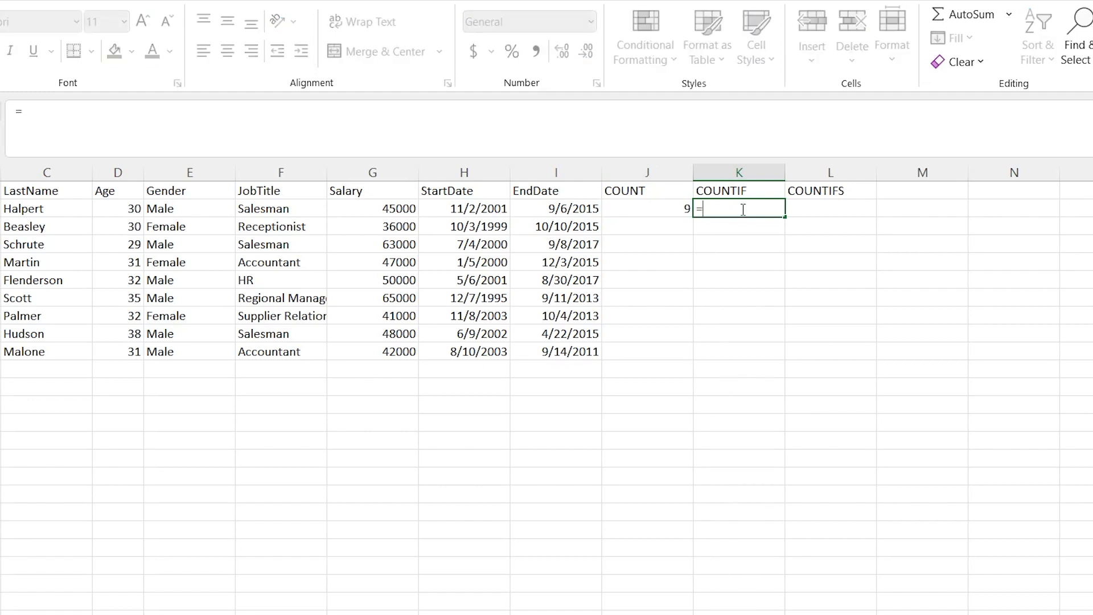
type("SOUNTIF")
key("BackSpace")
key("BackSpace")
key("BackSpace")
key("BackSpace")
key("BackSpace")
key("BackSpace")
key("BackSpace")
type("COUN")
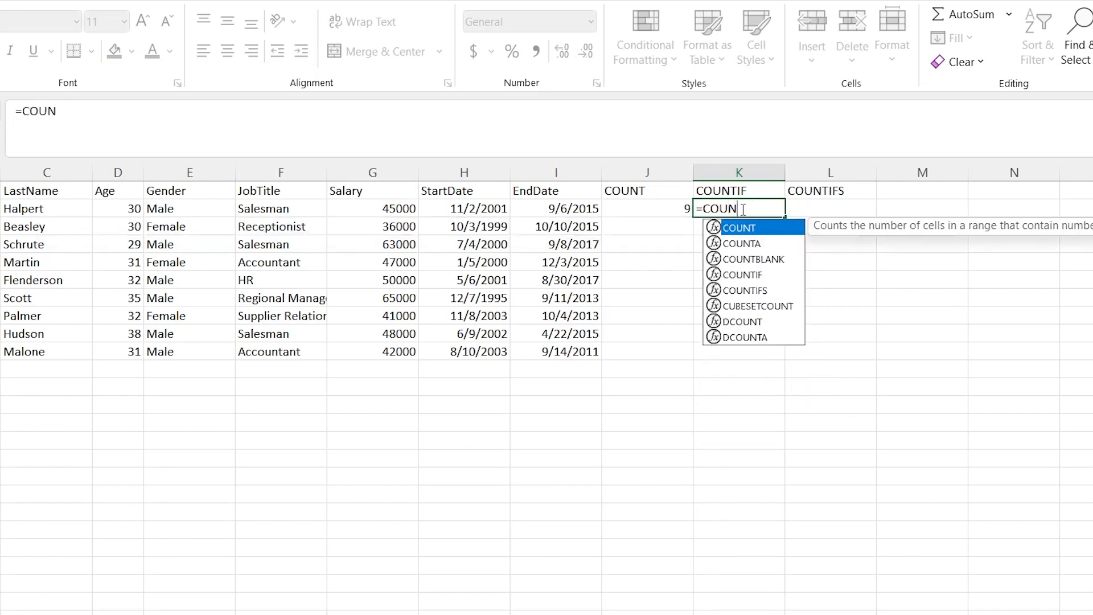
type("TIF(")
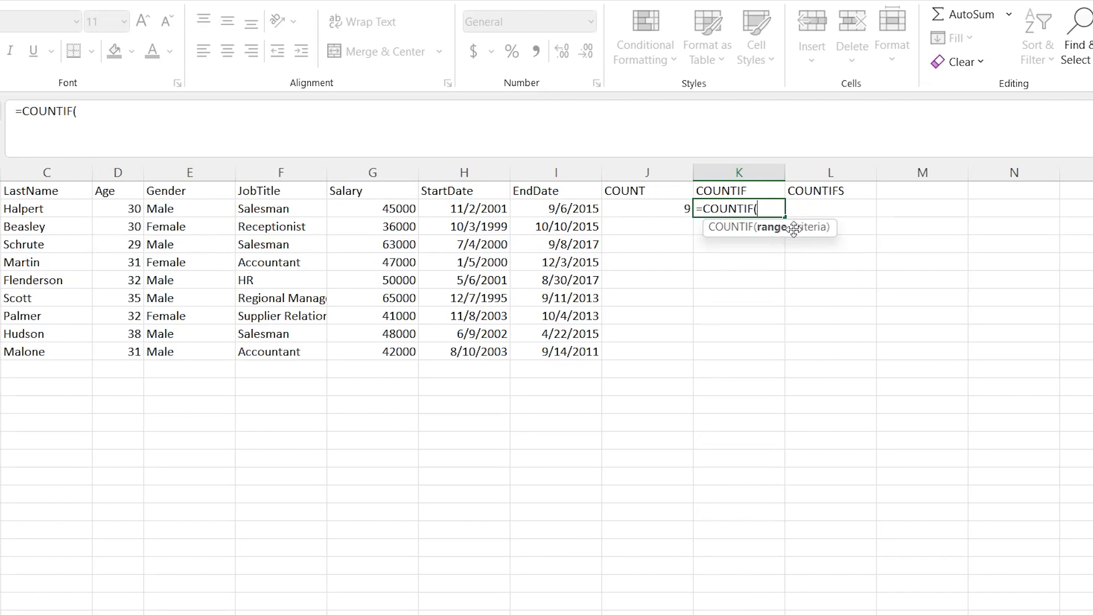
- Count the salaries G2:G10 with the criterion ">45000", complete the COUNTIF formula in K2 and review it
left_click(366, 207)
left_click(397, 353, "shift")
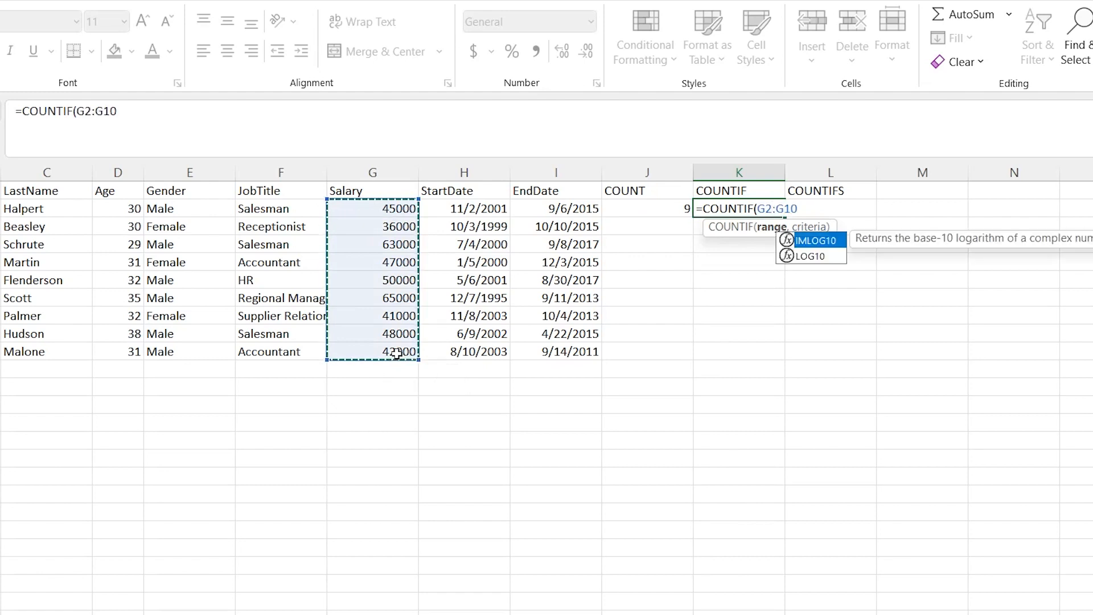
left_click(397, 354)
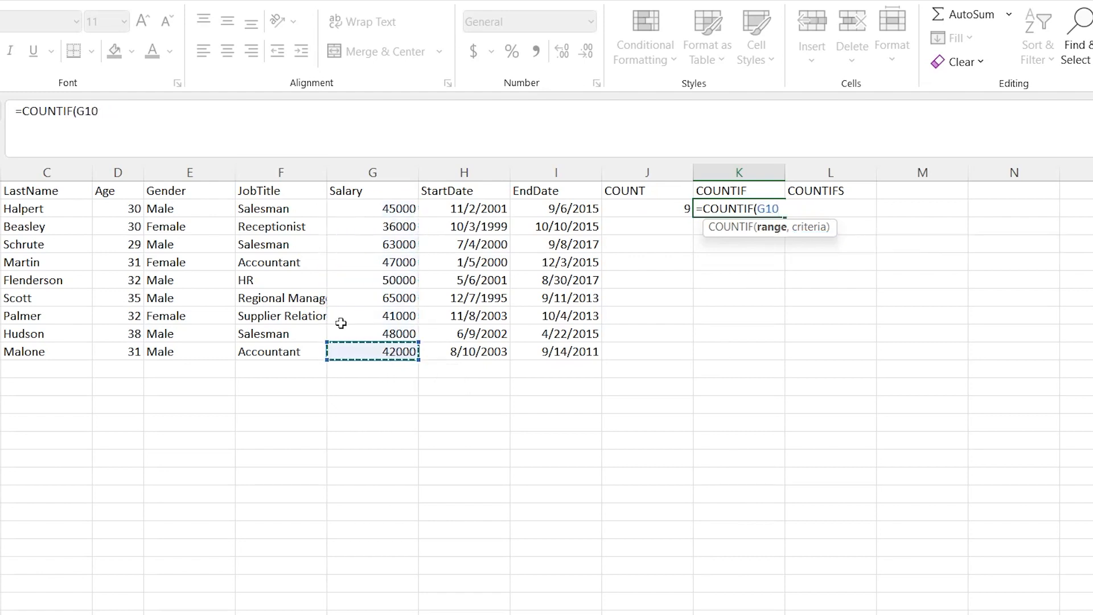
left_click(393, 209, "shift")
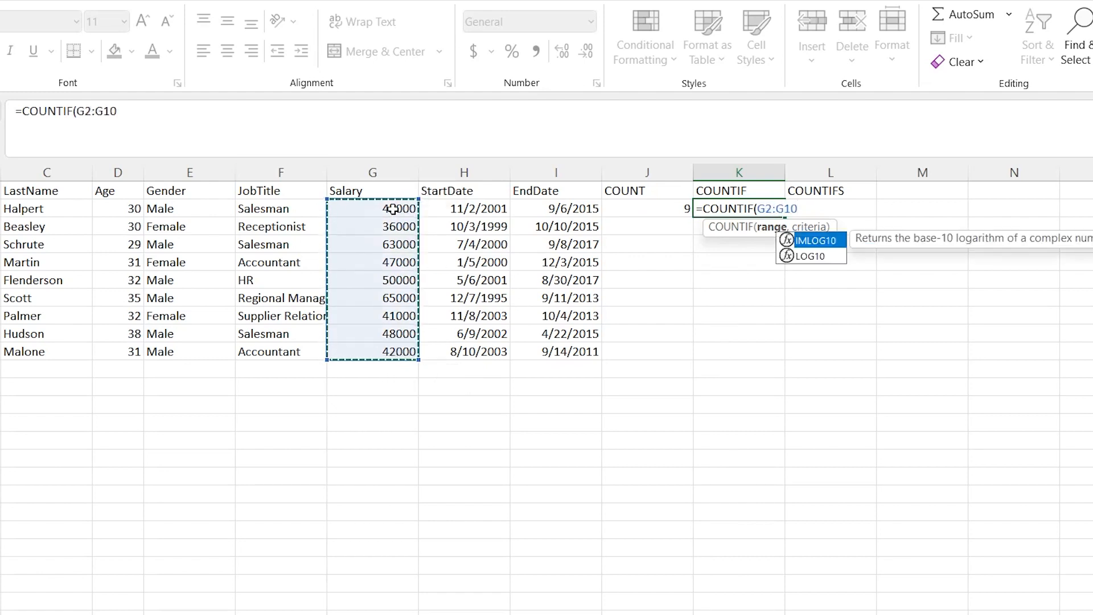
type(",")
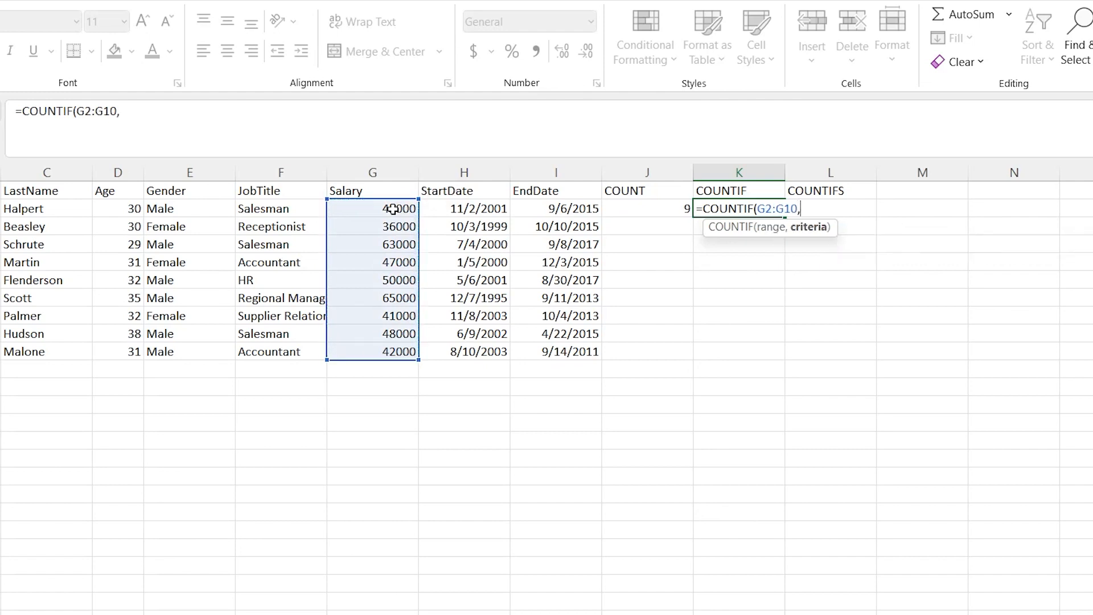
type("\">45000\"")
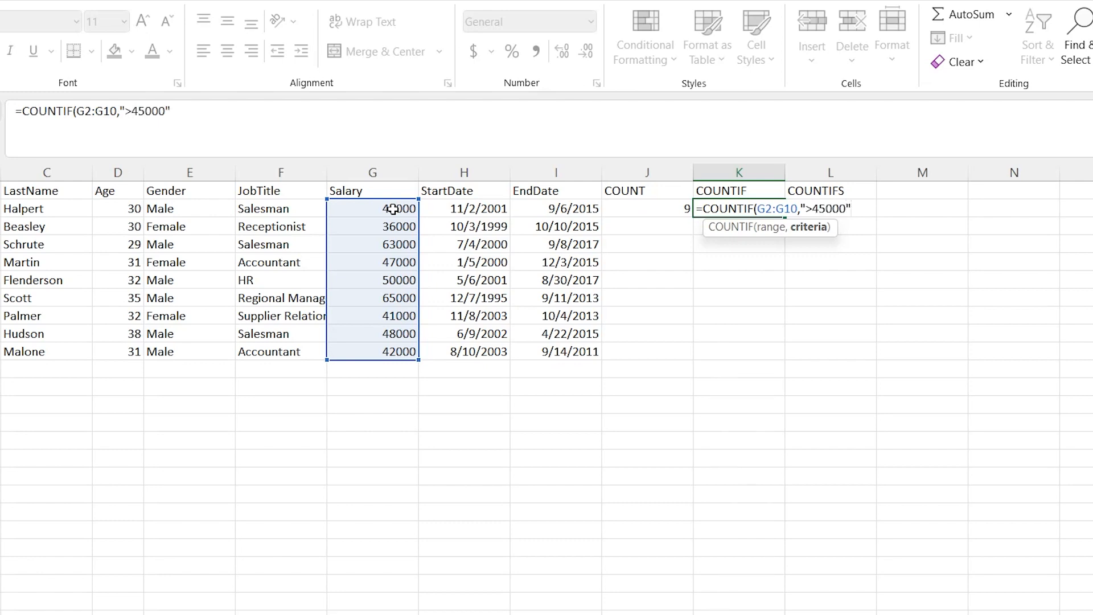
type(")")
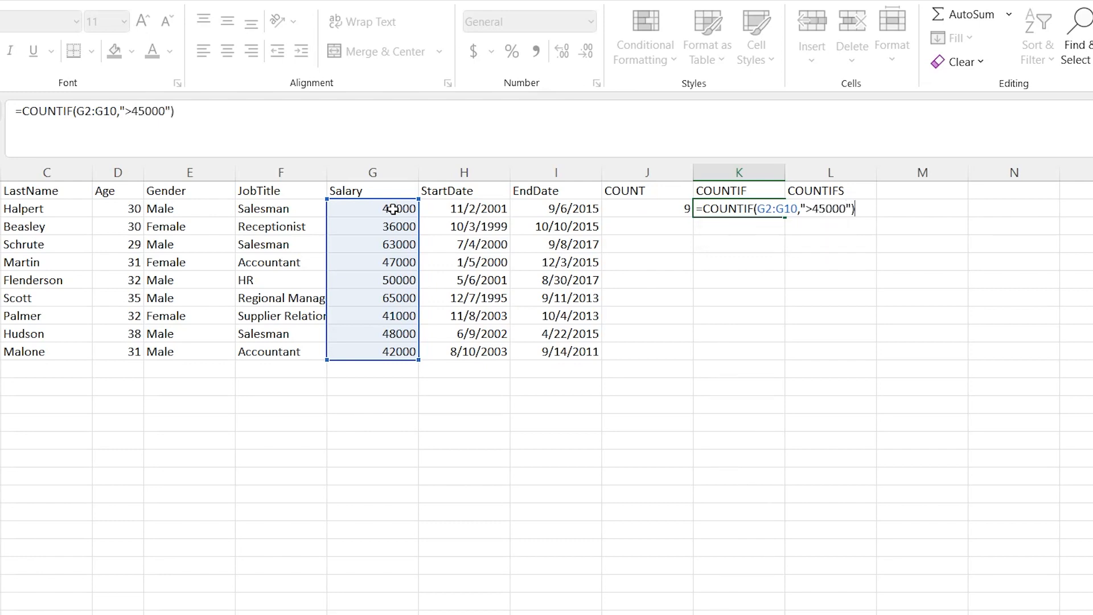
key("Return")
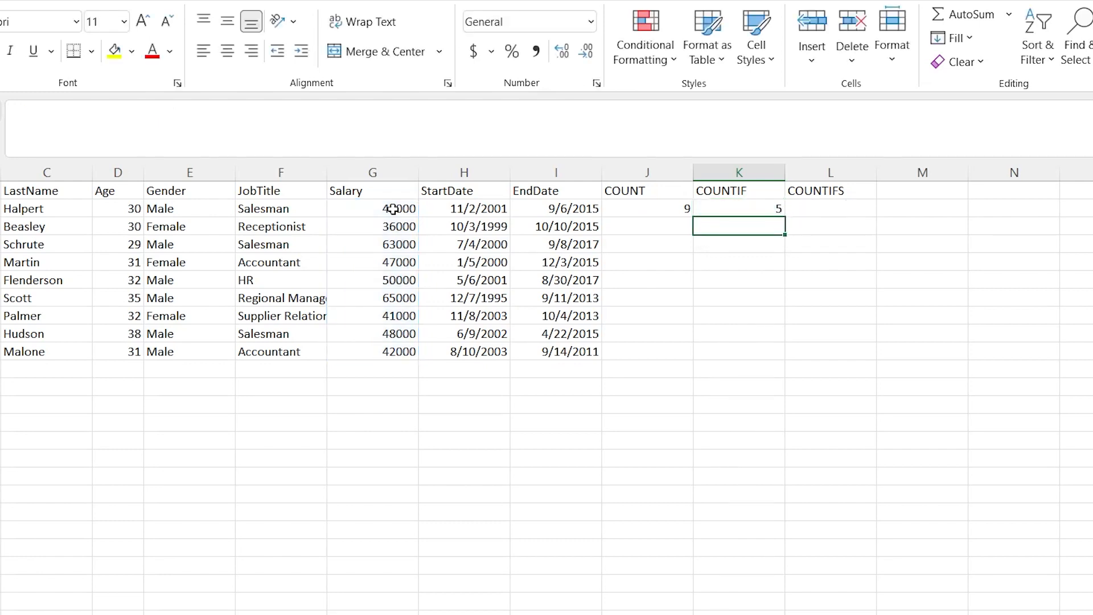
left_click(763, 208)
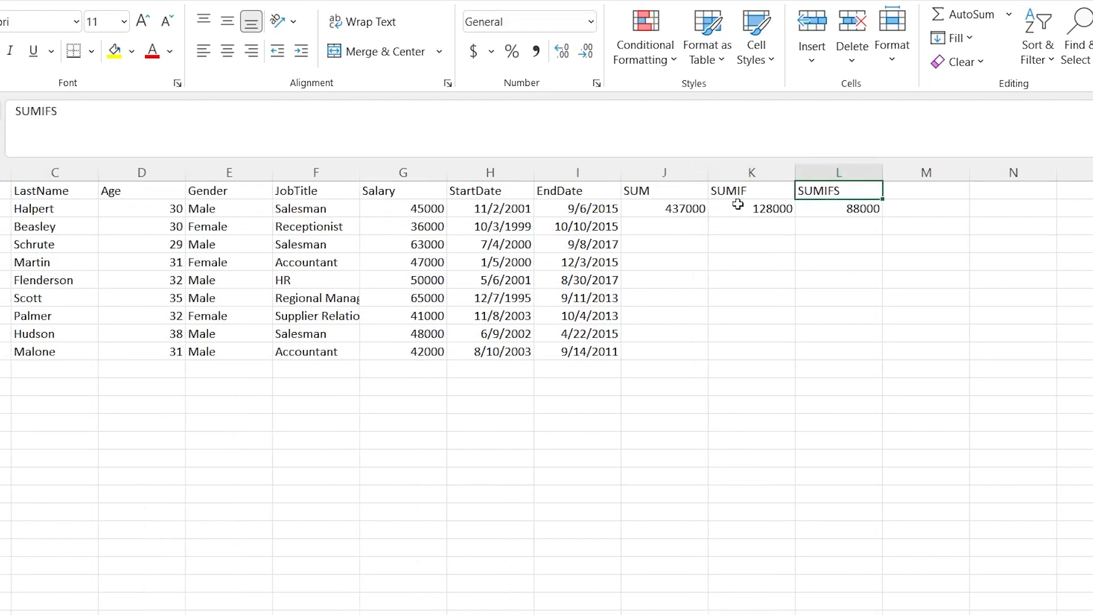
left_click(739, 206)
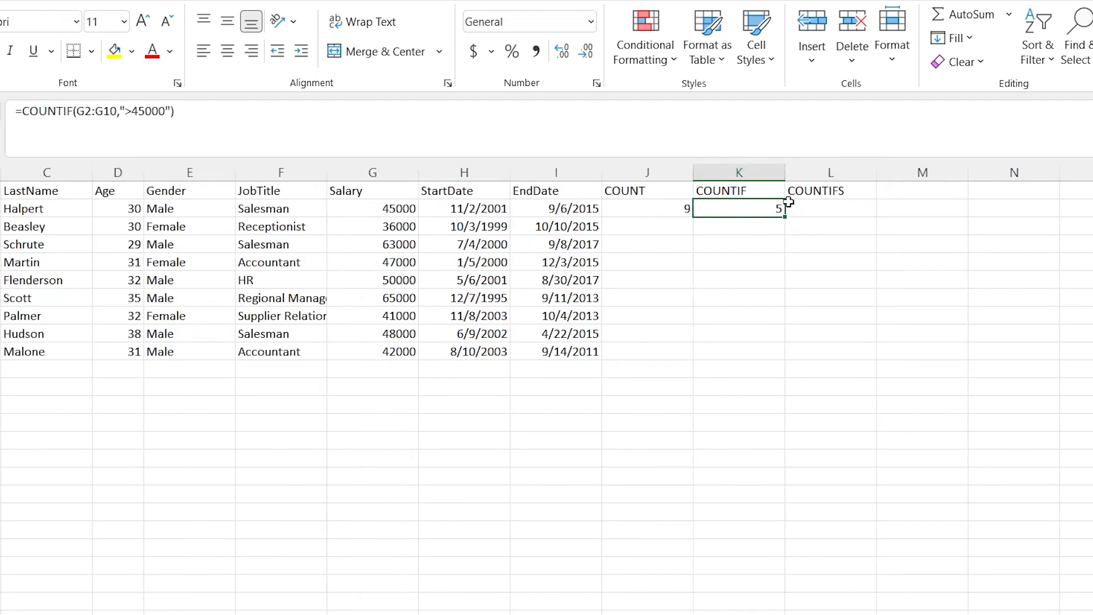
- Start a COUNTIFS formula in L2 with the employee ID range A2:A10 and the criterion ">1005"
left_click(815, 209)
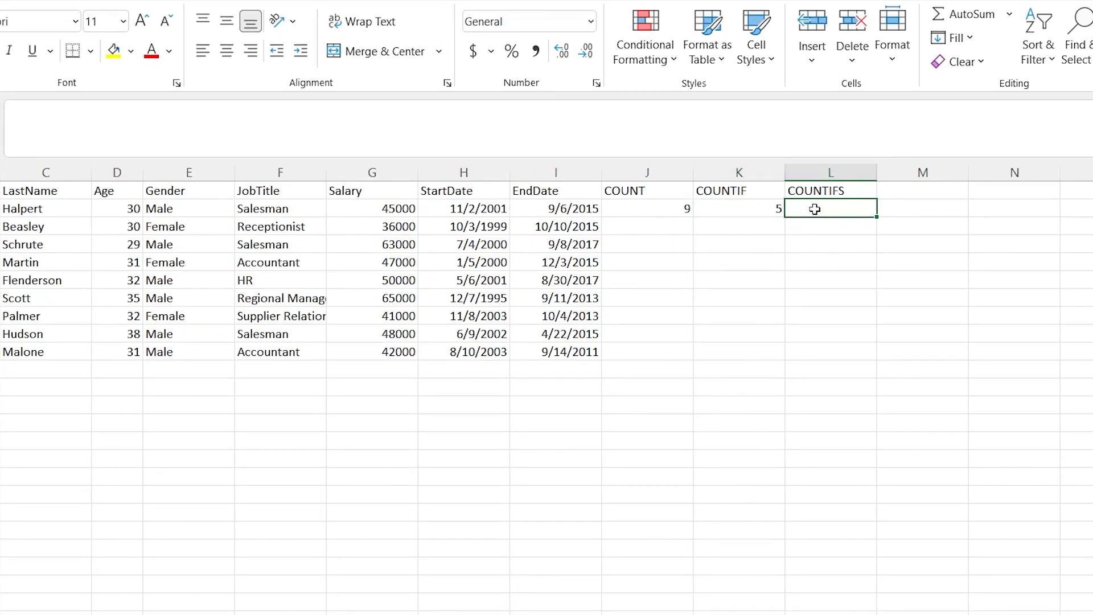
type("=COUNTIFS")
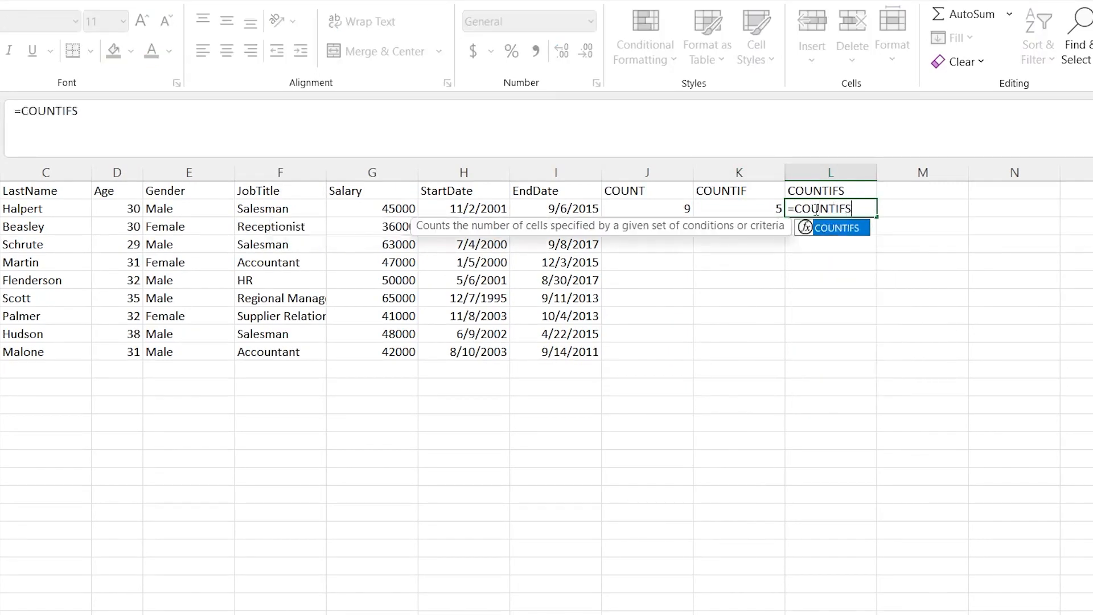
type("(")
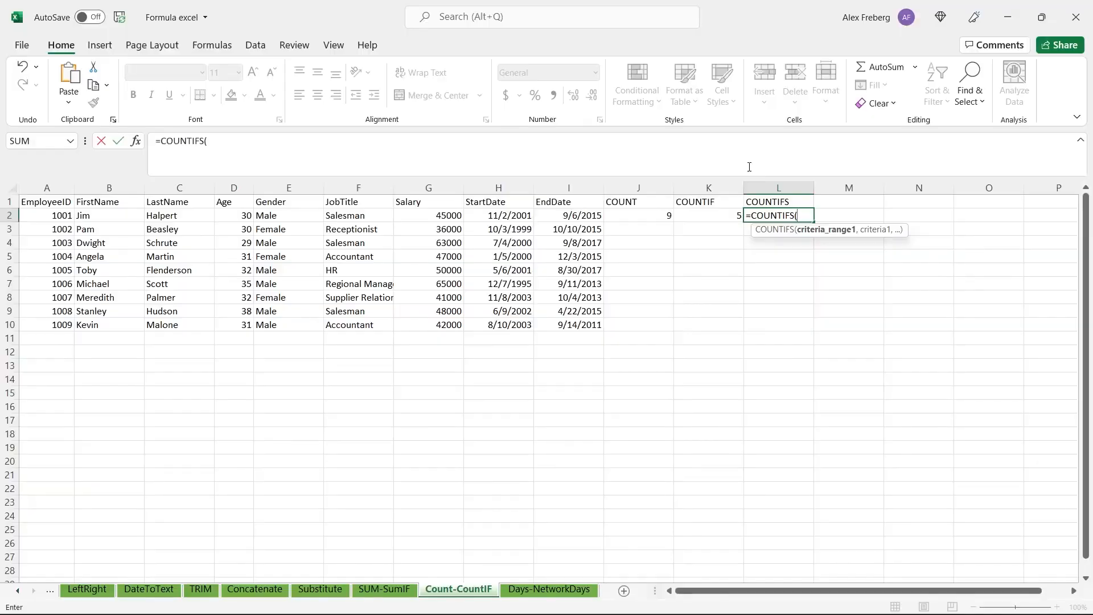
left_click(454, 213)
left_click_drag(53, 215, 60, 327)
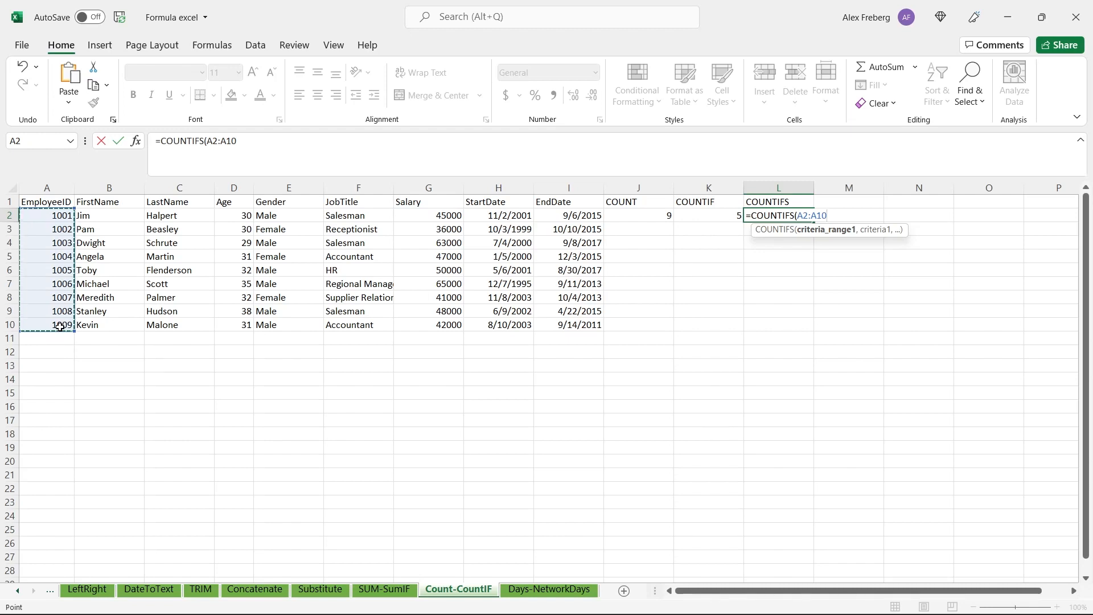
type(",")
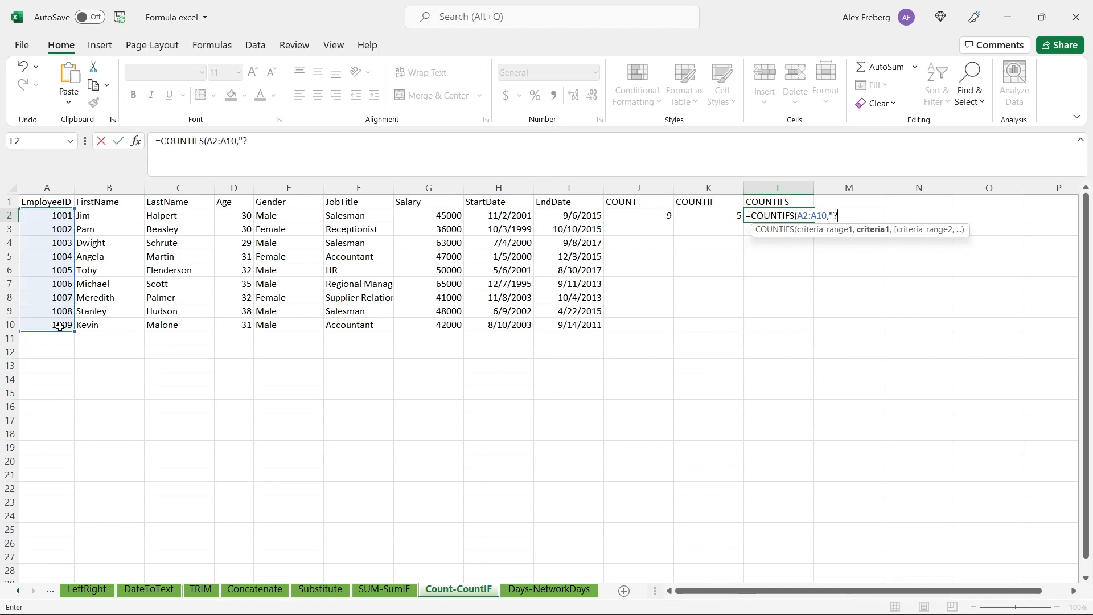
type("\">1005\",")
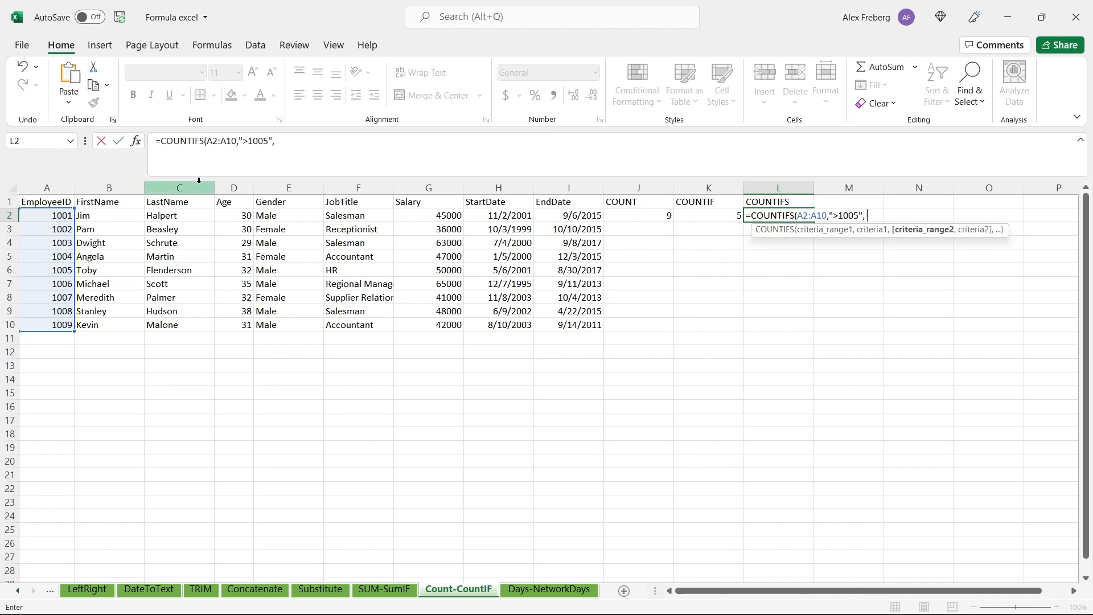
- Add the gender range E2:E10 with the criterion "Male" as the second condition and complete the COUNTIFS formula
left_click(277, 213)
left_click(295, 324, "shift")
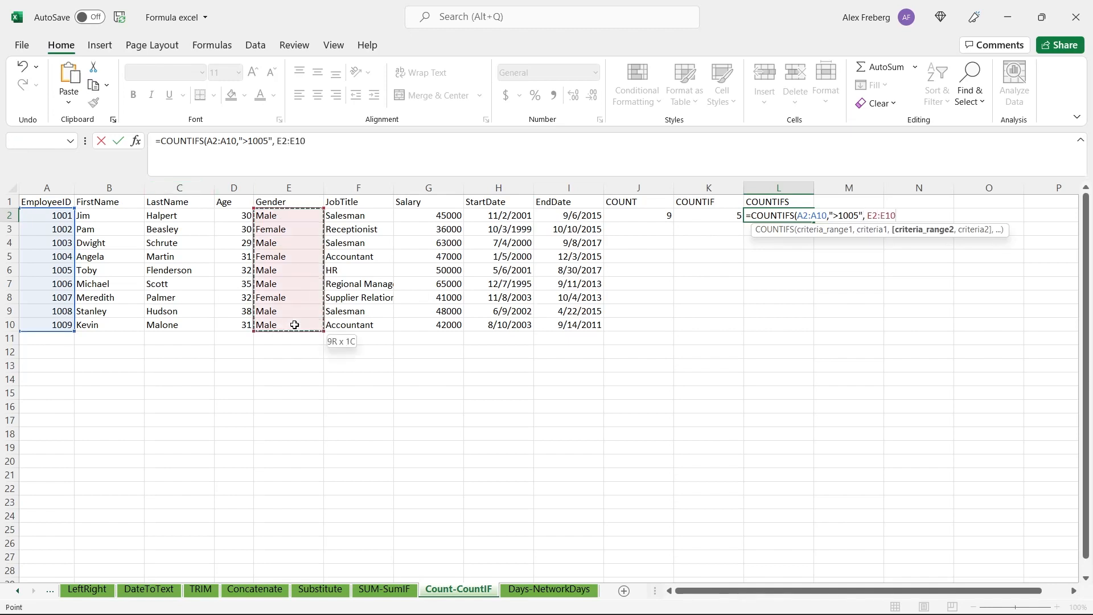
type(",\"M")
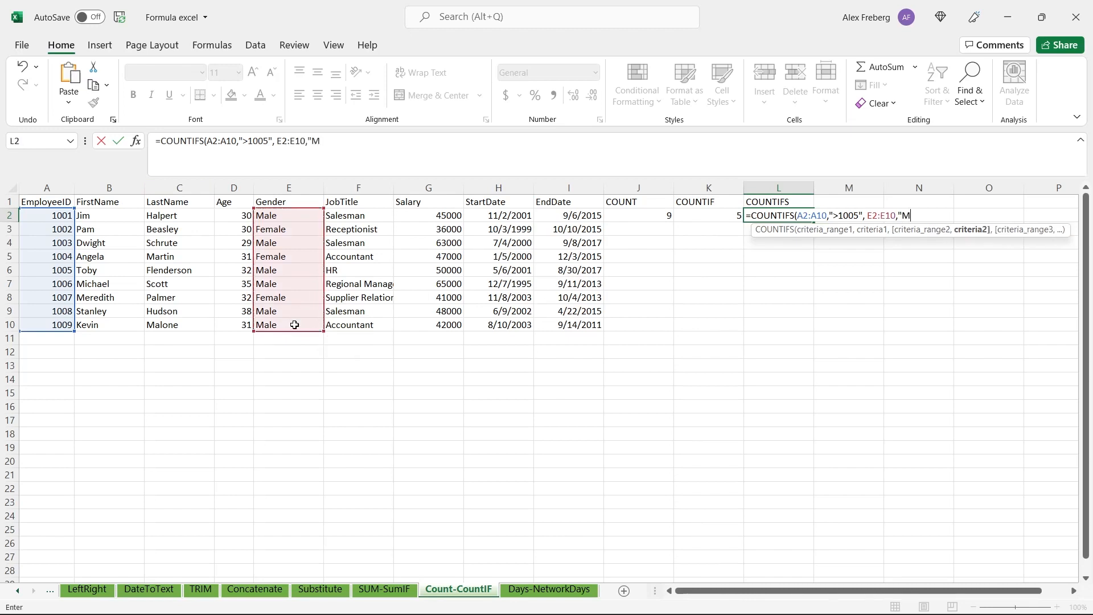
type("ale\")")
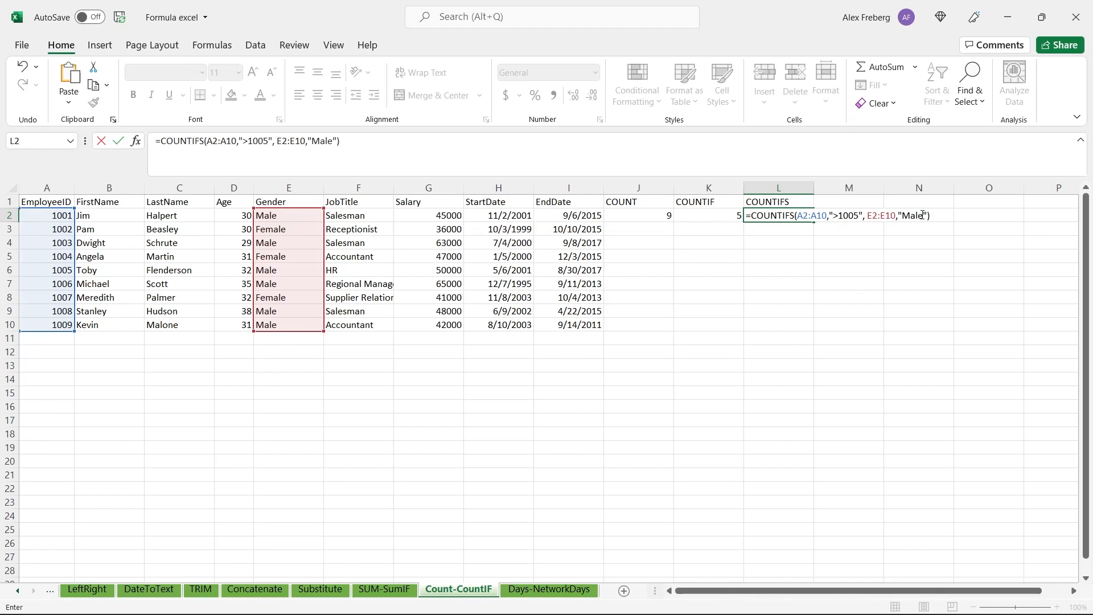
key("Return")
- Check the COUNTIFS result in L2 against the employees in rows 7 to 10
left_click(776, 214)
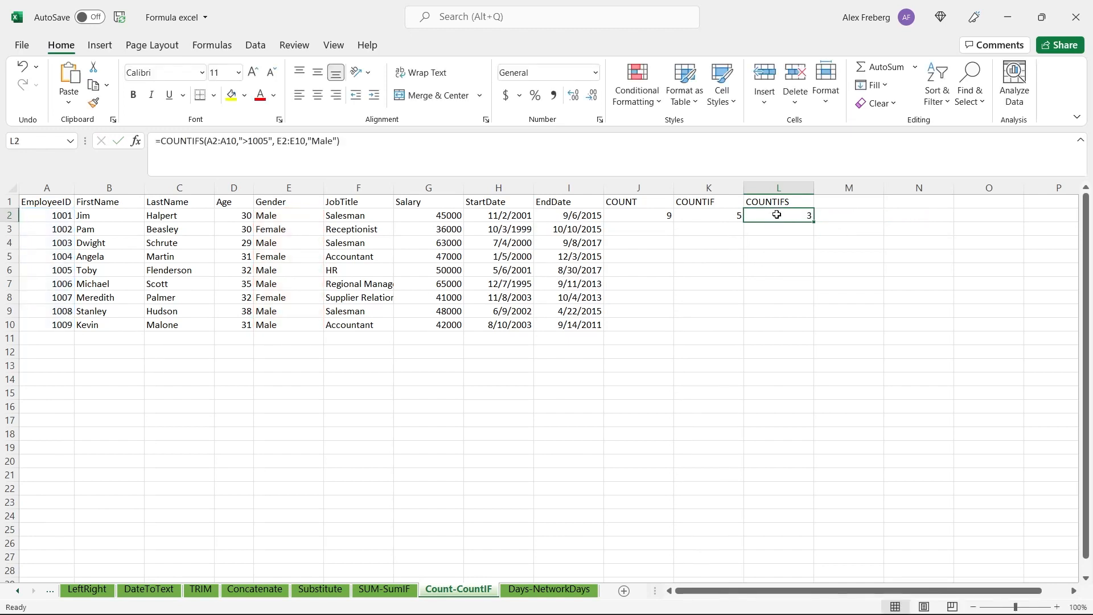
left_click_drag(59, 288, 154, 327)
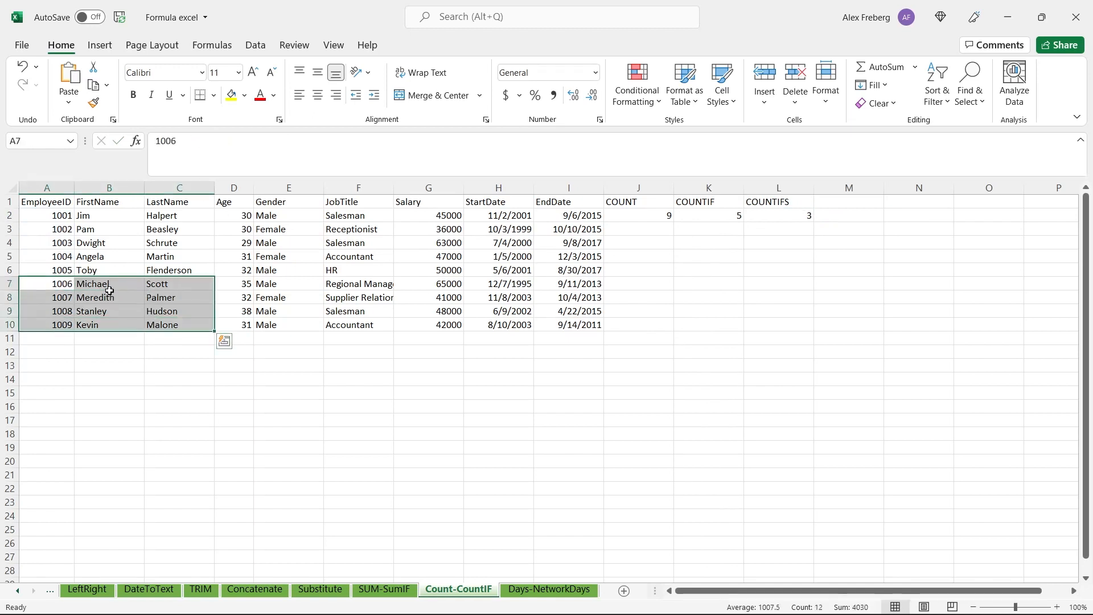
left_click(754, 230)
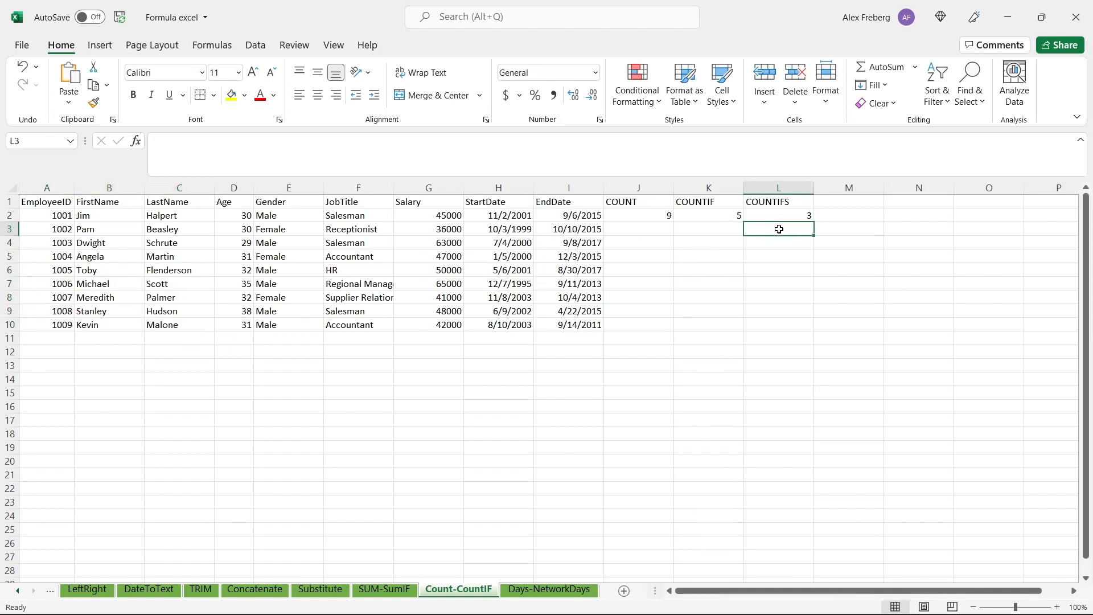
- On the Days-NetworkDays sheet, widen the StartDate and EndDate columns and check the number format of their dates
left_click(558, 591)
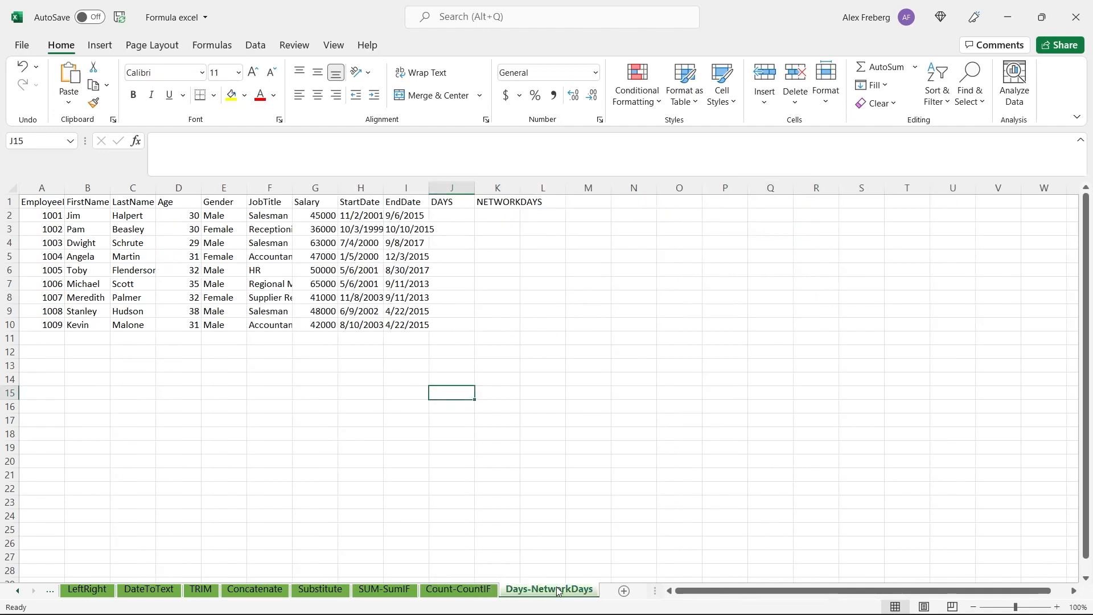
left_click_drag(428, 187, 452, 187)
left_click_drag(383, 187, 412, 187)
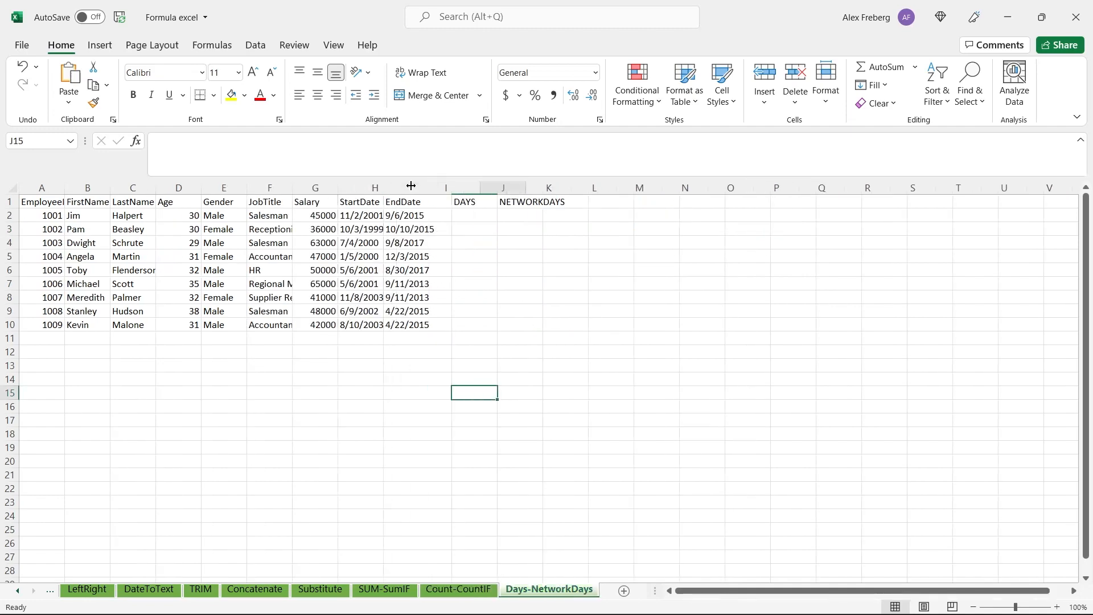
left_click(388, 221)
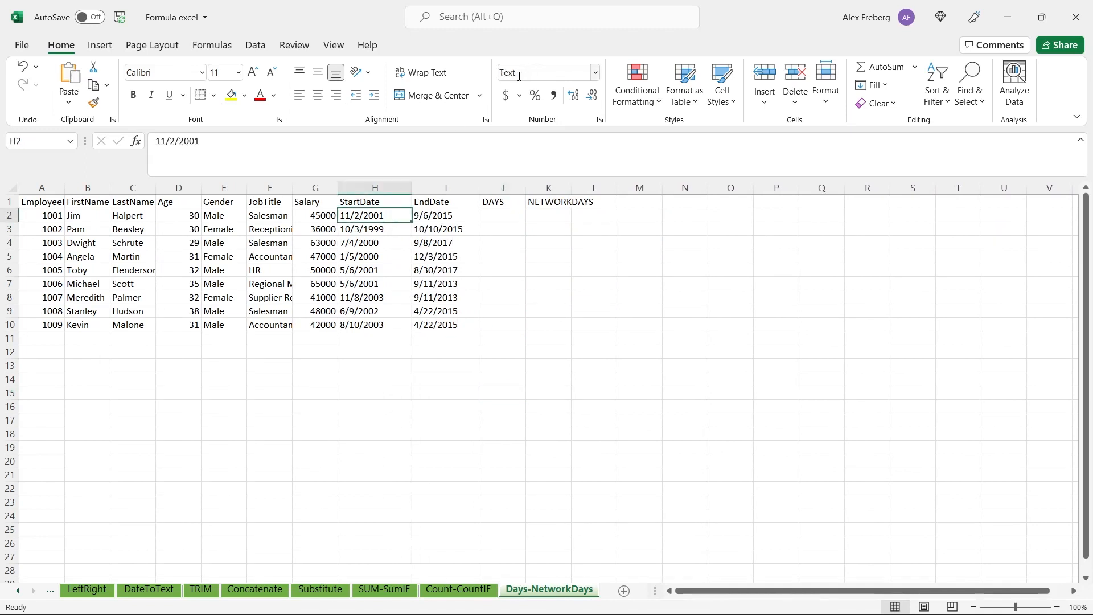
left_click(504, 215)
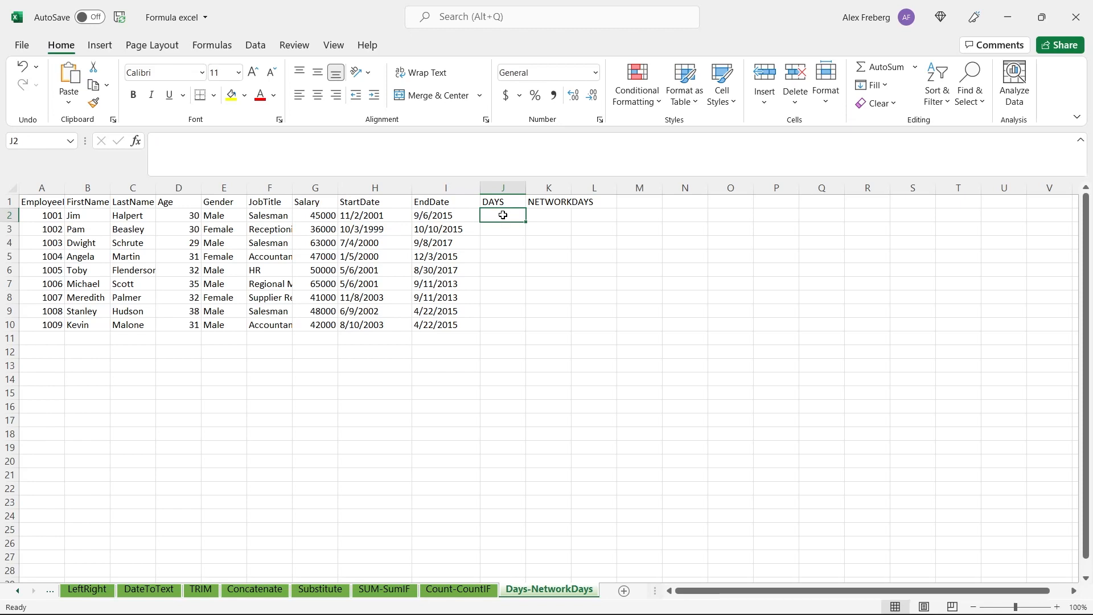
left_click(440, 225)
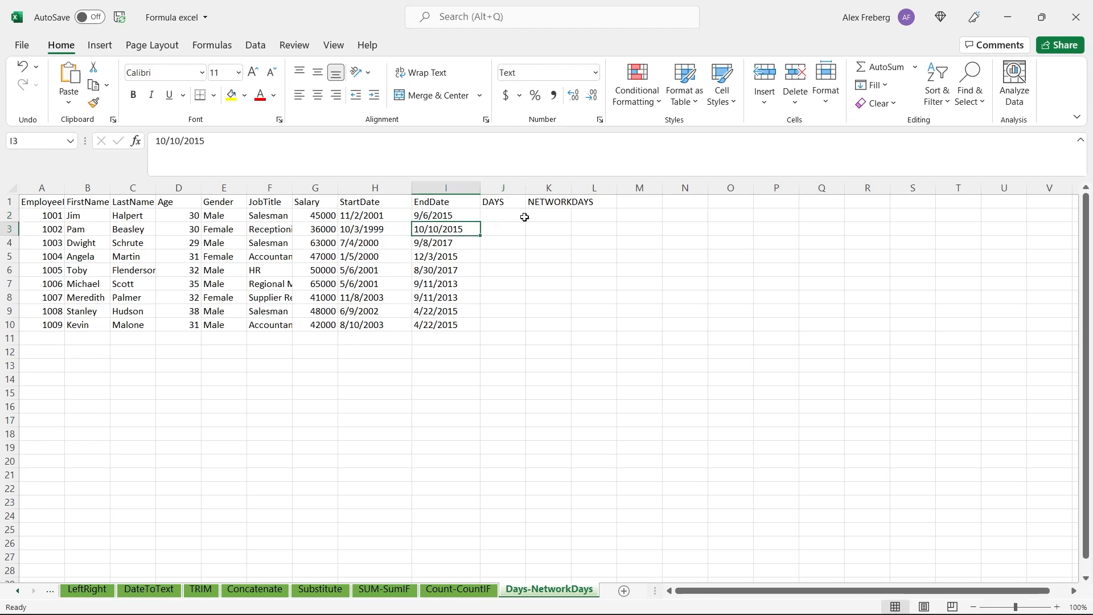
- Begin a formula in J2, the DAYS cell of the first employee row
left_click(501, 216)
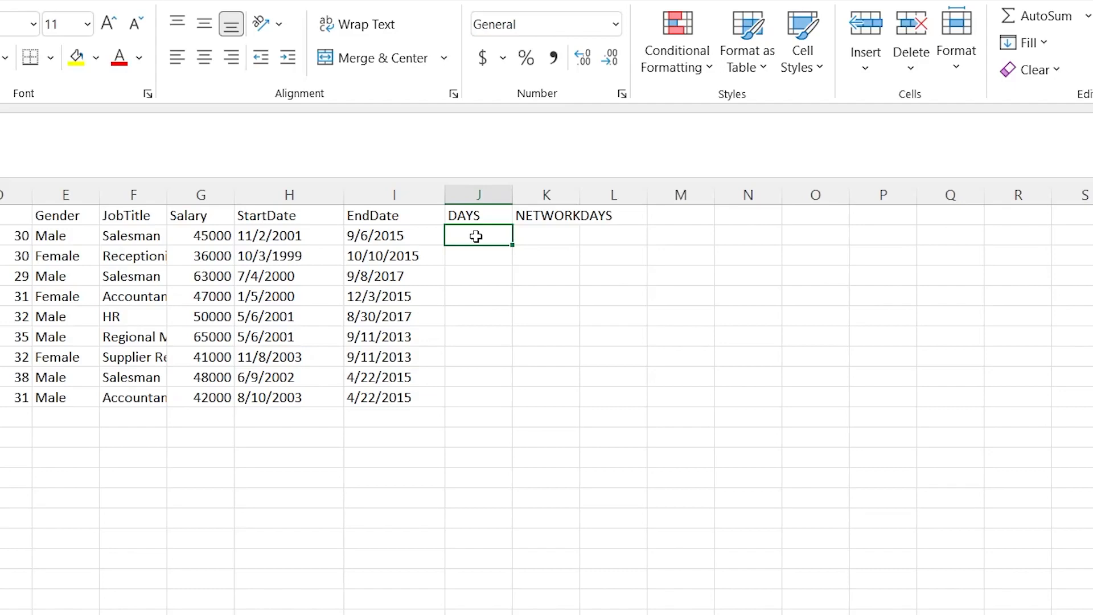
type("=")
left_click(271, 236)
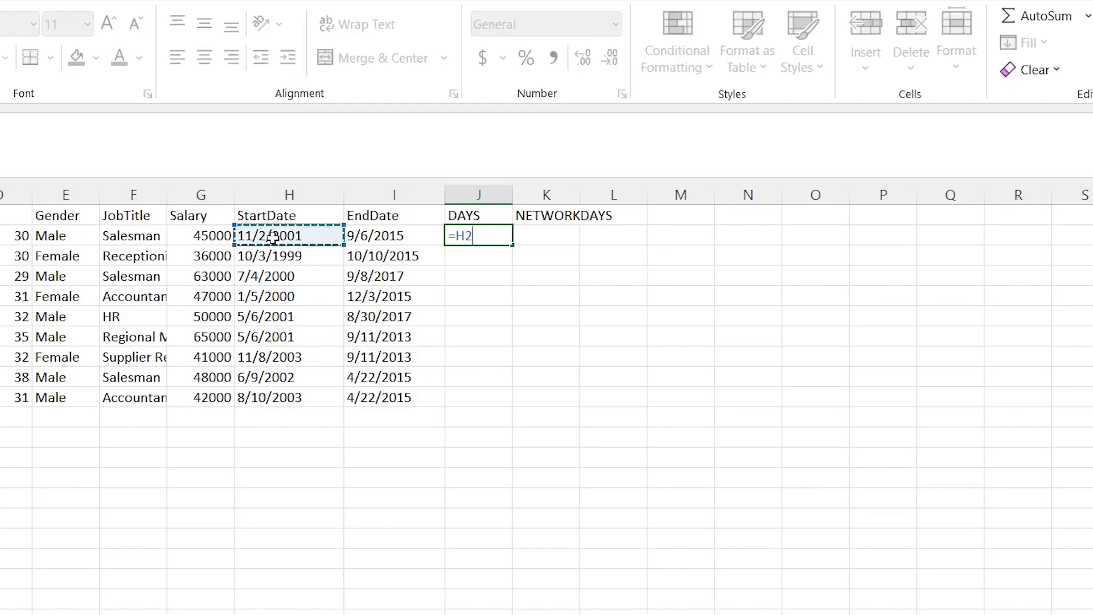
left_click(380, 231)
key("BackSpace")
key("BackSpace")
- Complete the J2 formula with the DAYS function, using I2 as the end date and H2 as the start date
type("DAYS(")
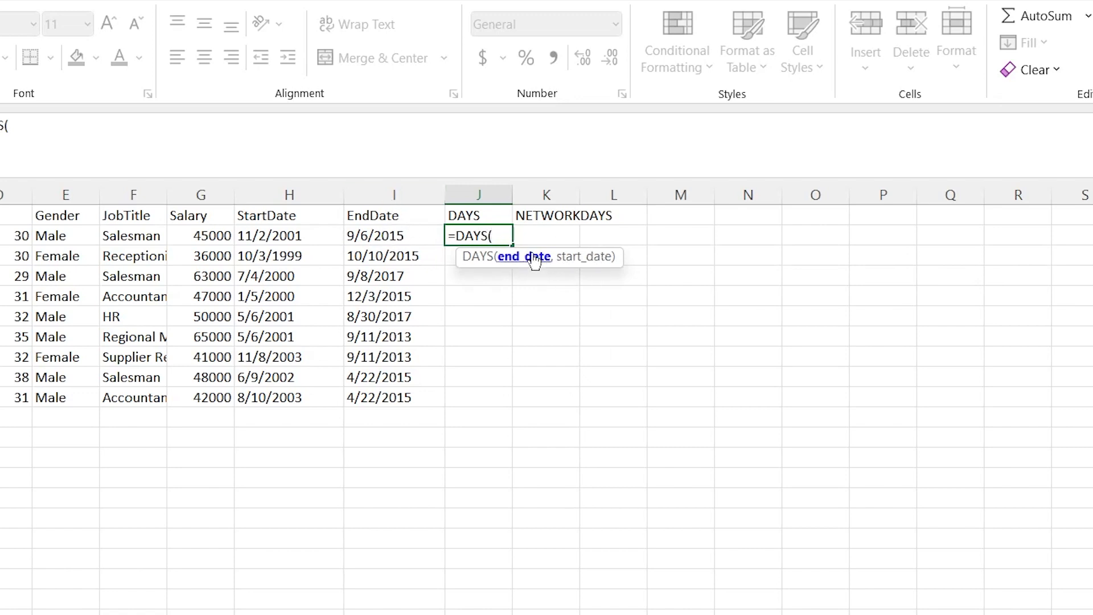
left_click(383, 234)
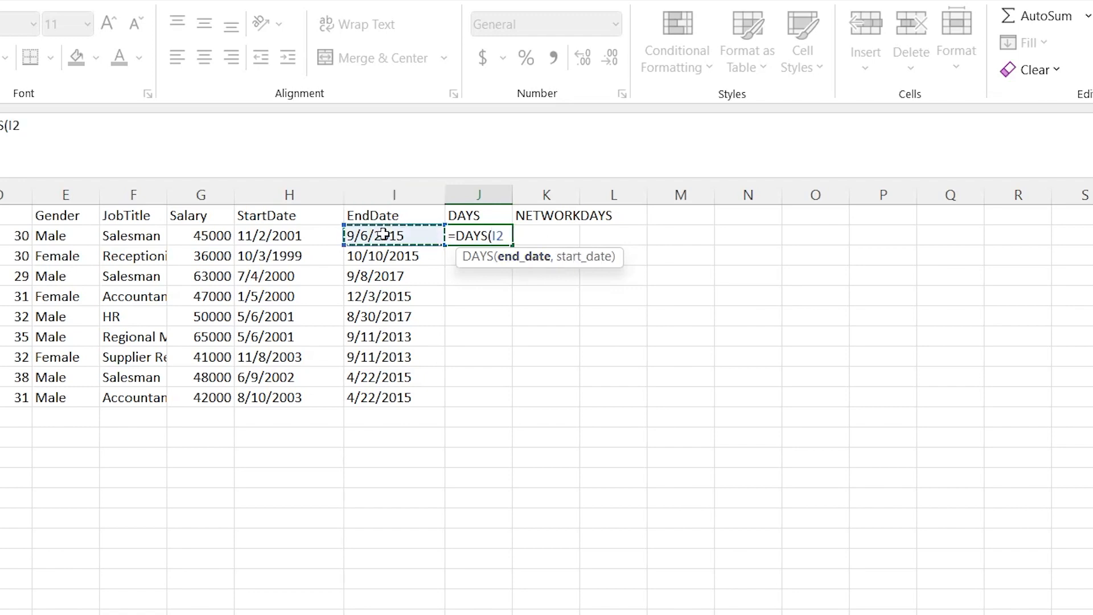
type(",")
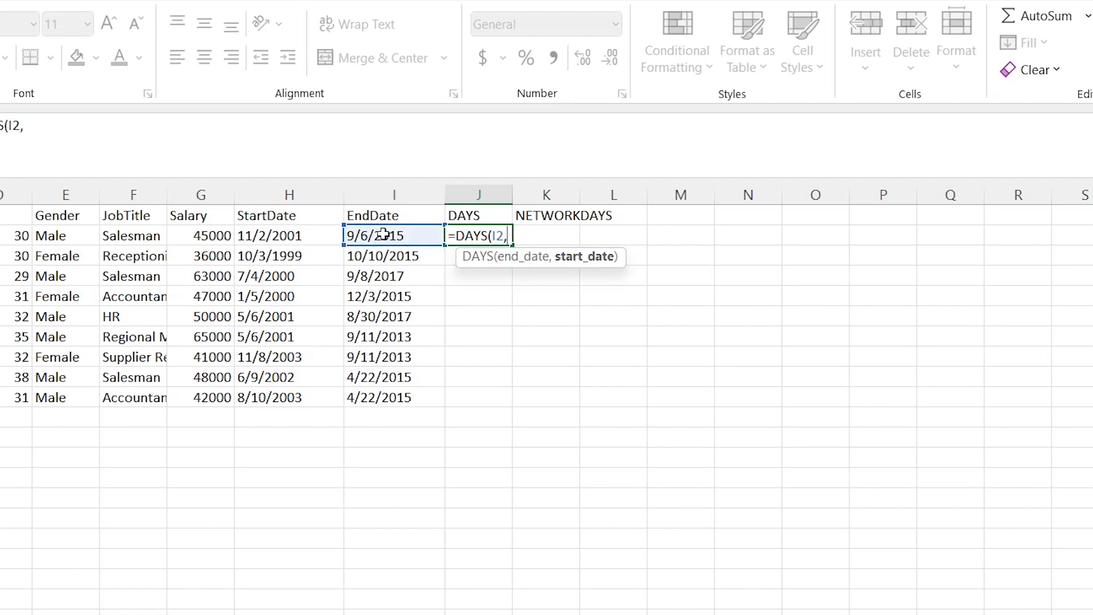
left_click(302, 234)
type(")")
key("Return")
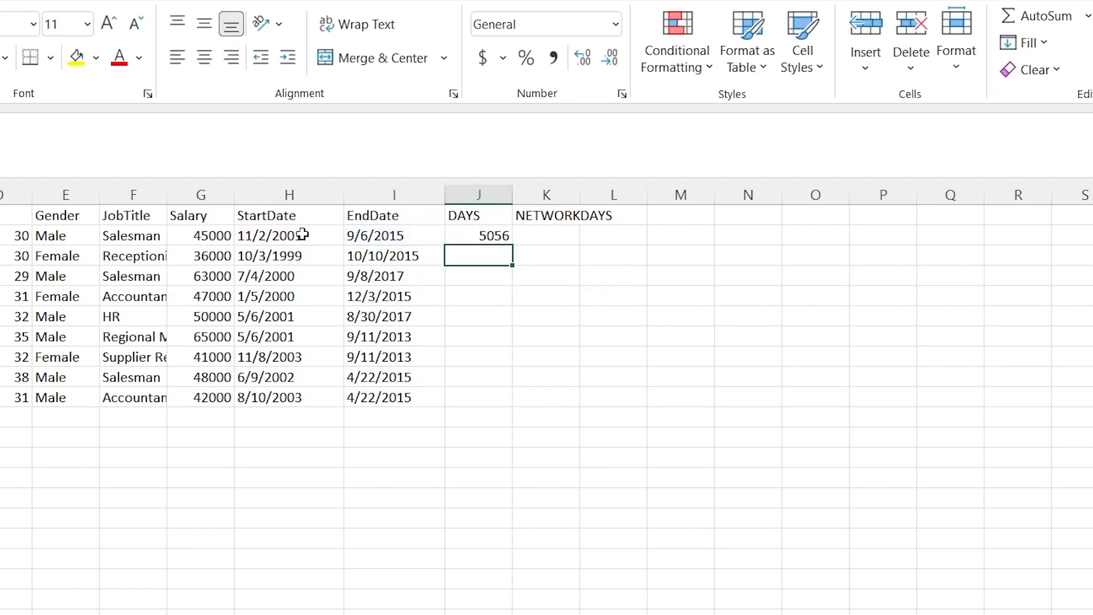
- Fill the DAYS formula from J2 down to J10 and check J2 against its start and end dates
left_click(494, 236)
left_click_drag(513, 243, 510, 404)
left_click(562, 259)
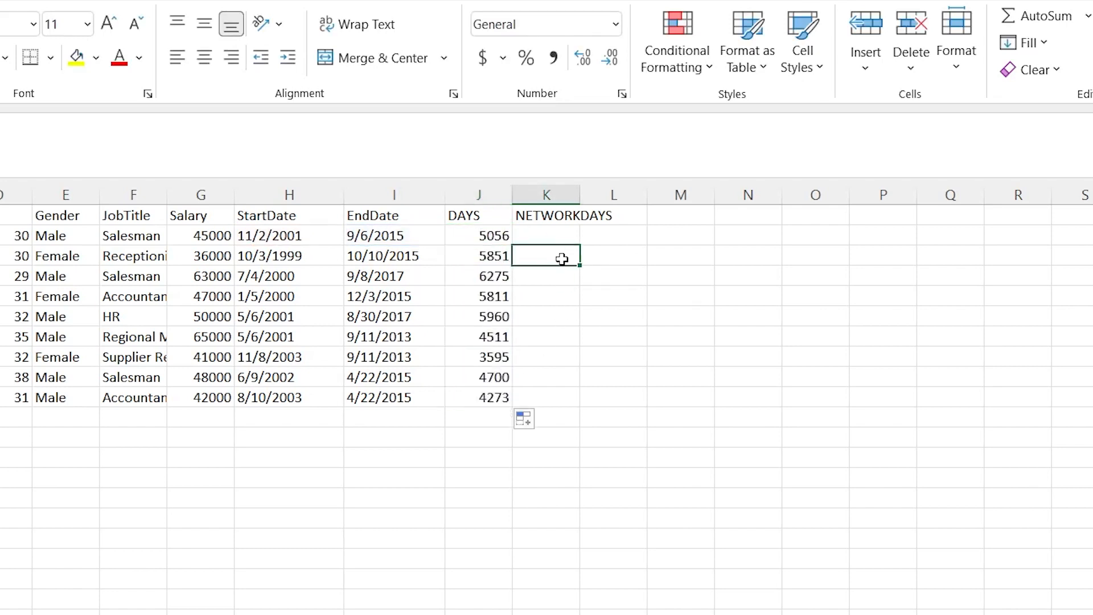
left_click(308, 231)
left_click(380, 240)
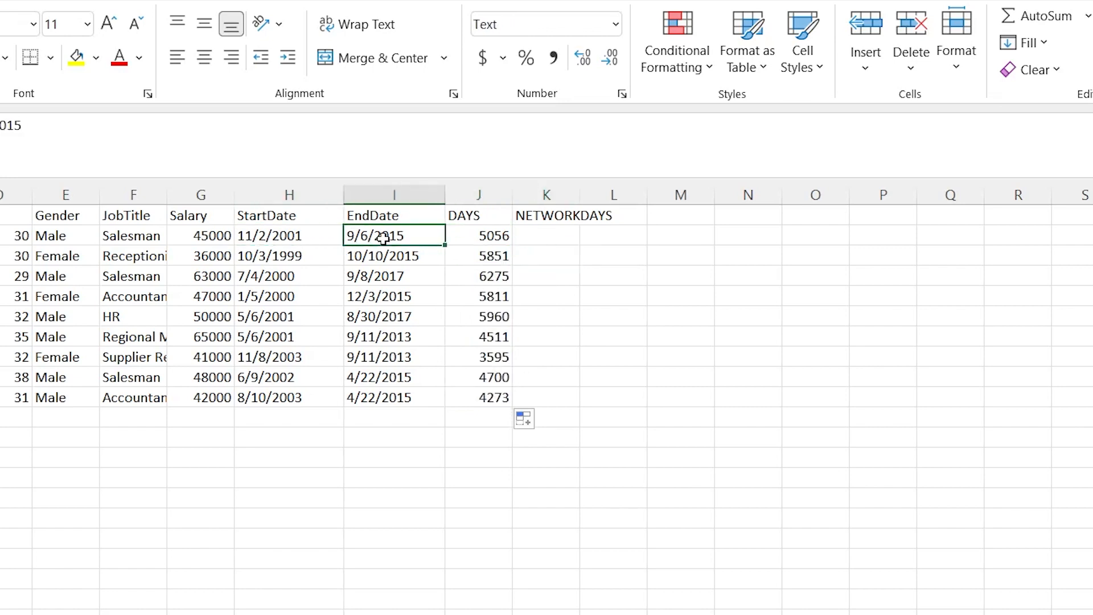
left_click(485, 233)
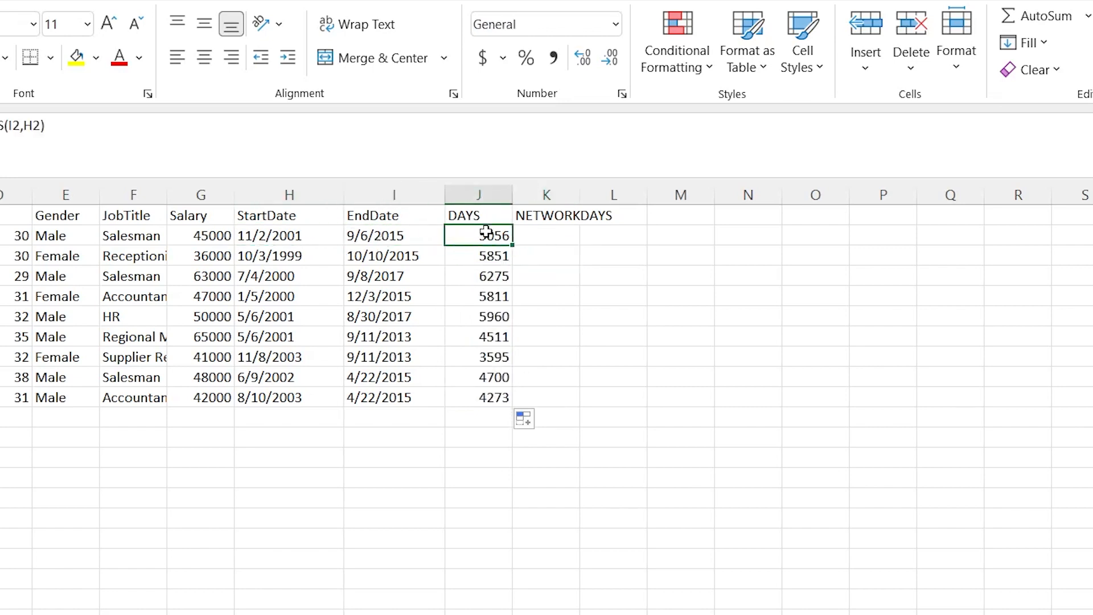
- Enter a NETWORKDAYS formula in K2 with H2 as the start date and I2 as the end date
double_click(537, 235)
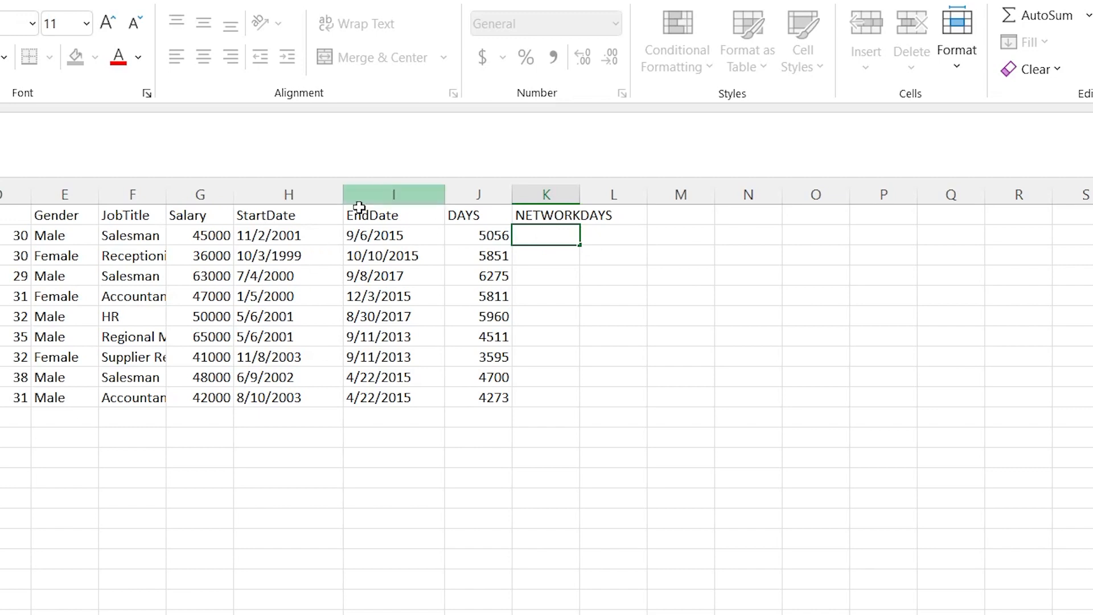
type("=NET")
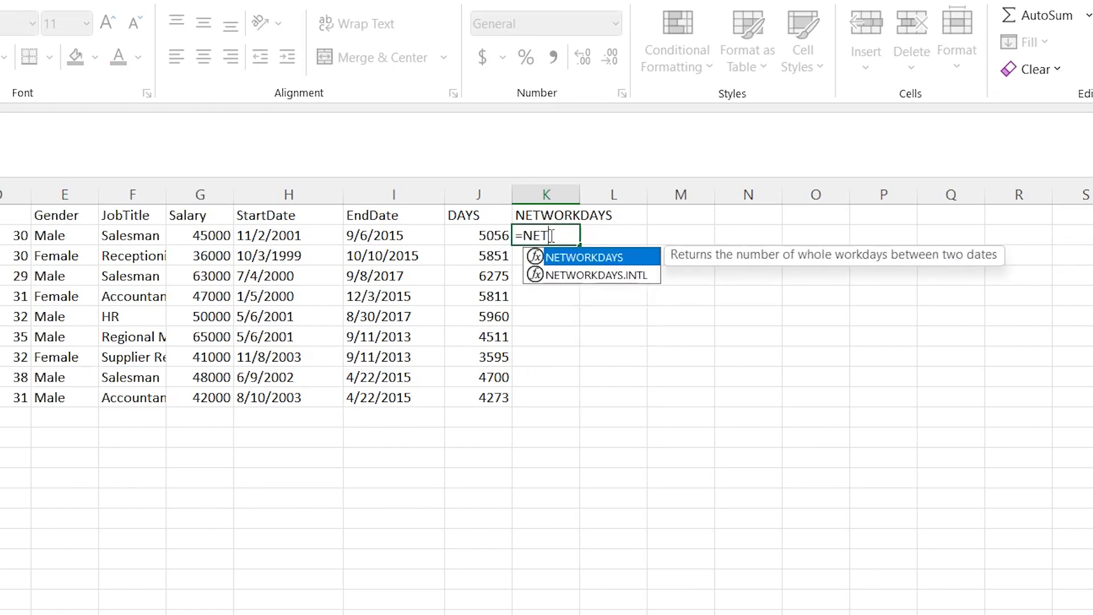
key("Tab")
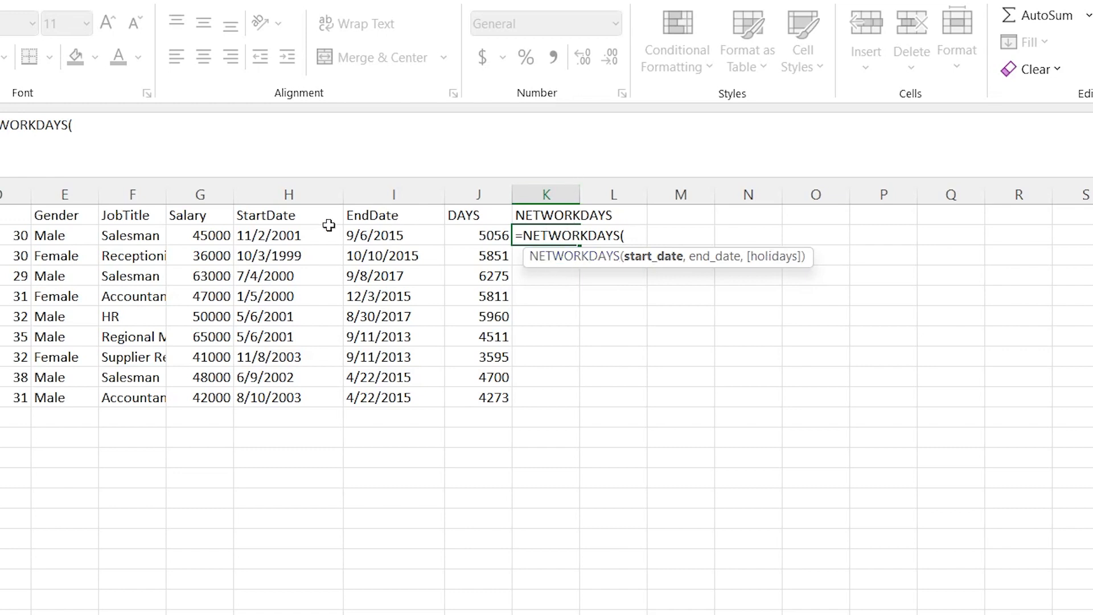
left_click(306, 235)
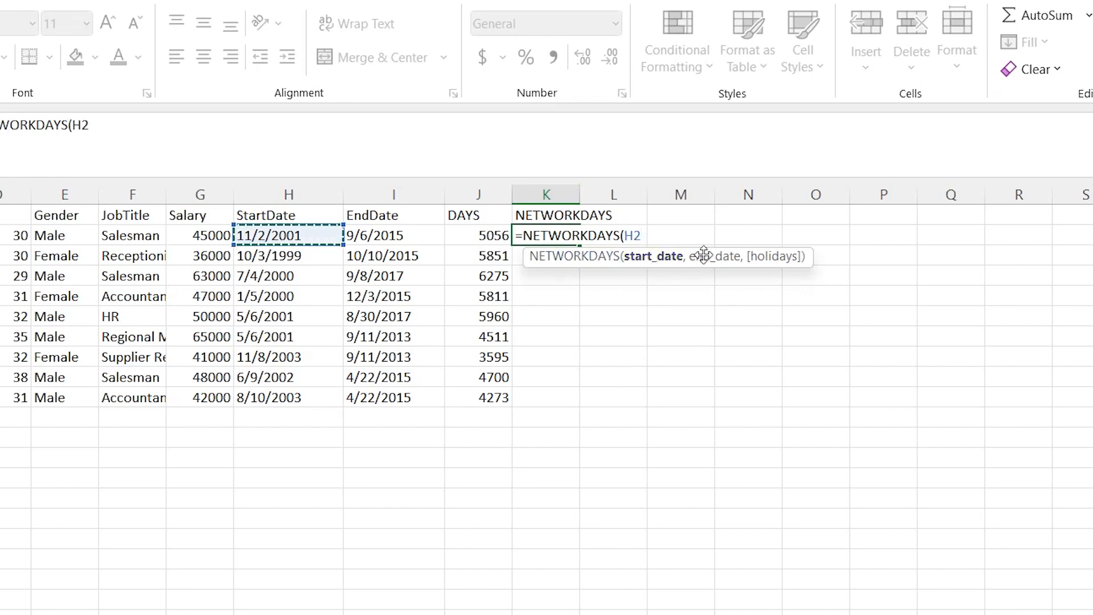
type(",")
left_click(414, 237)
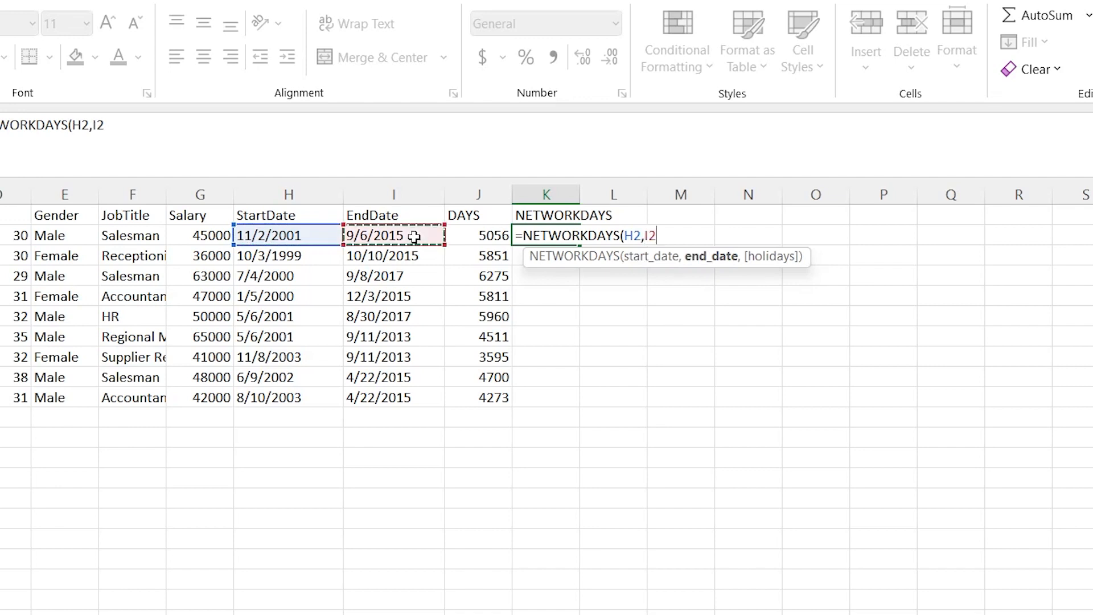
type(")")
key("Return")
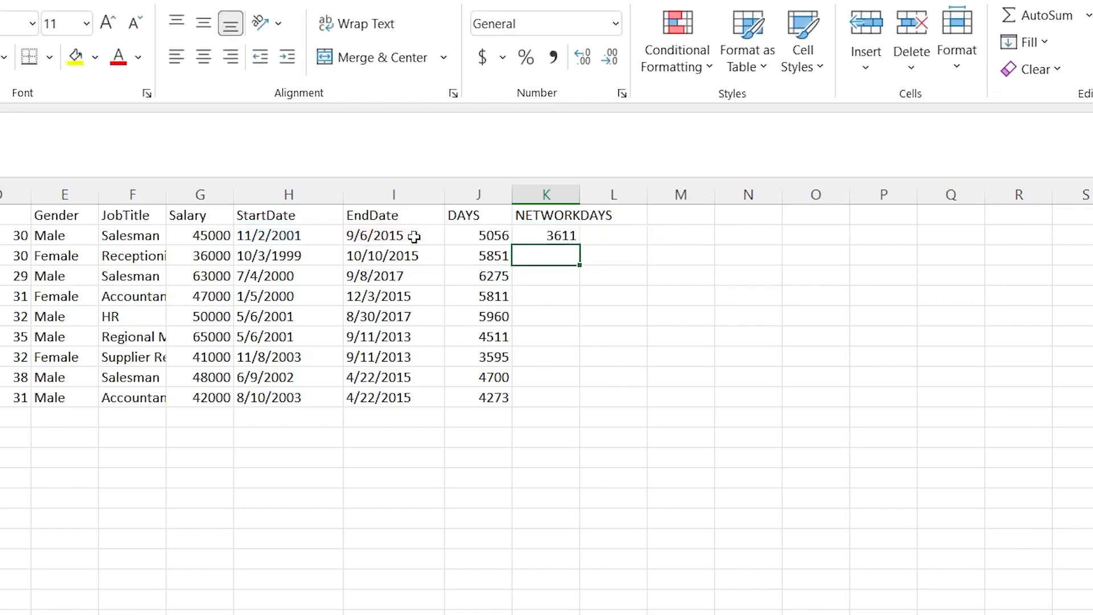
- Fill the NETWORKDAYS formula from K2 down to K10 and compare the K2 result with the DAYS result in J2
left_click(553, 237)
left_click_drag(580, 245, 582, 402)
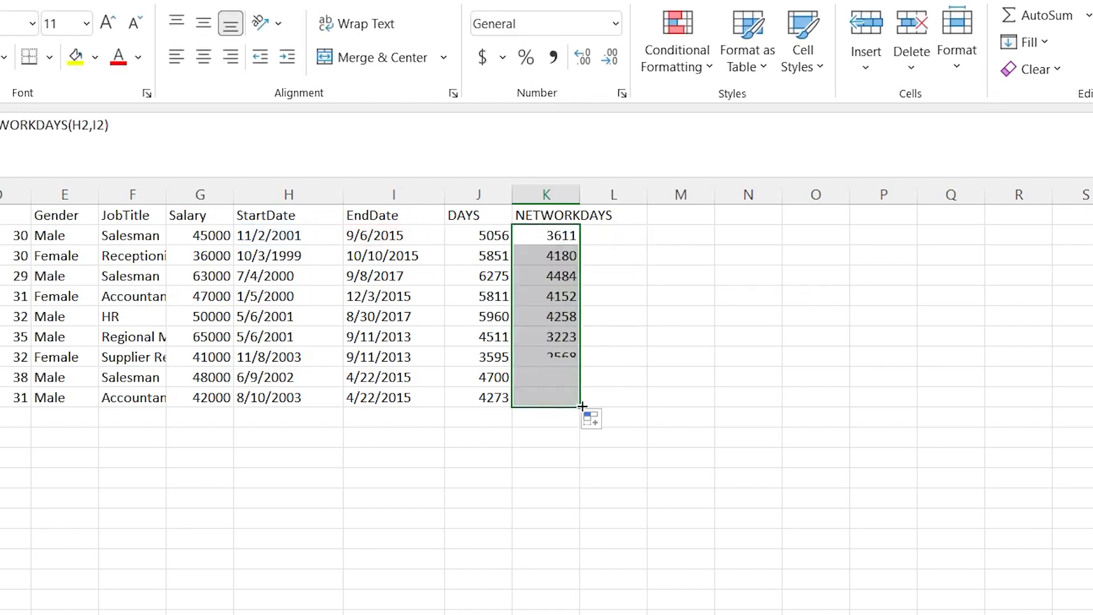
left_click(638, 275)
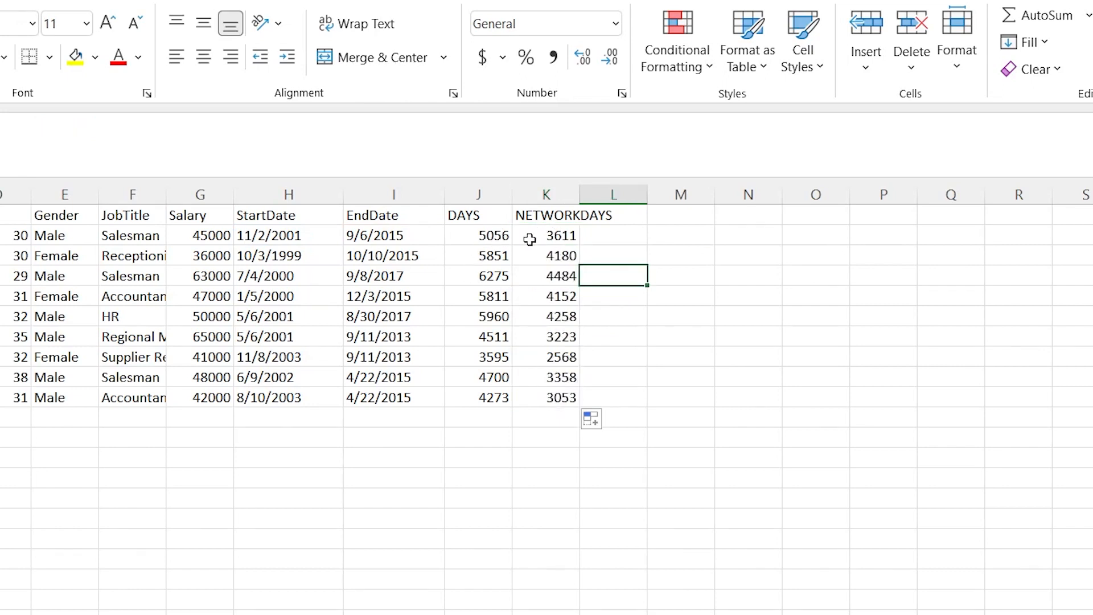
left_click(495, 239)
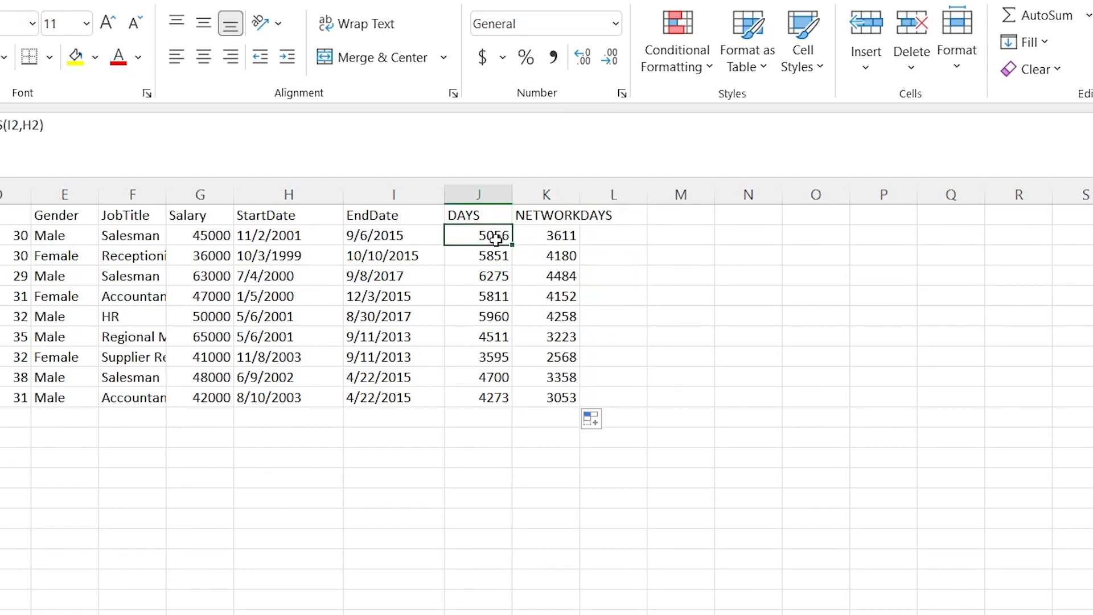
left_click(534, 235)
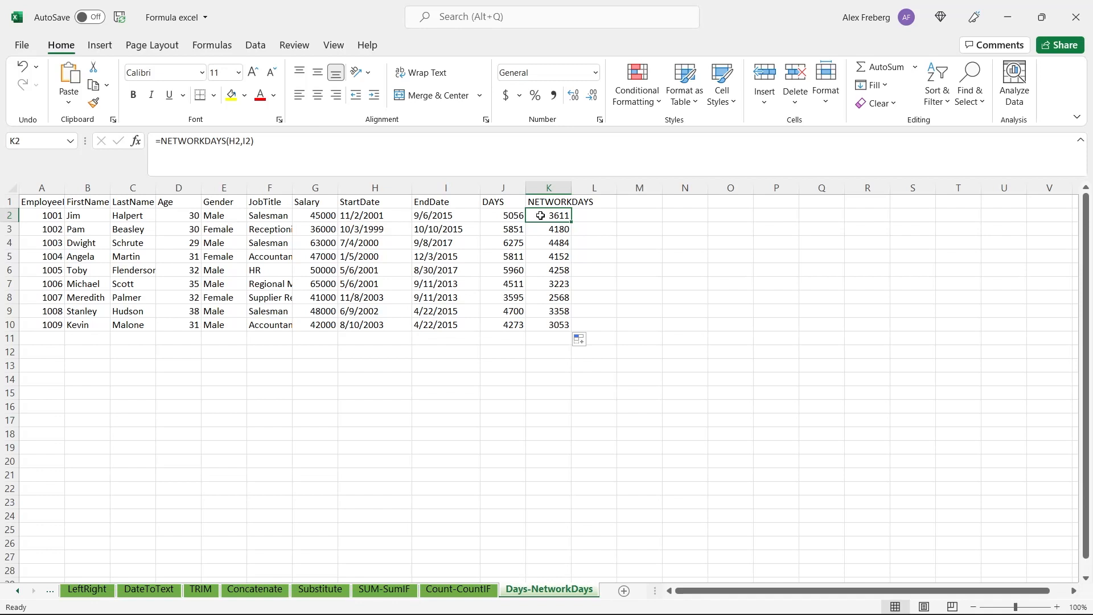
left_click(594, 215)
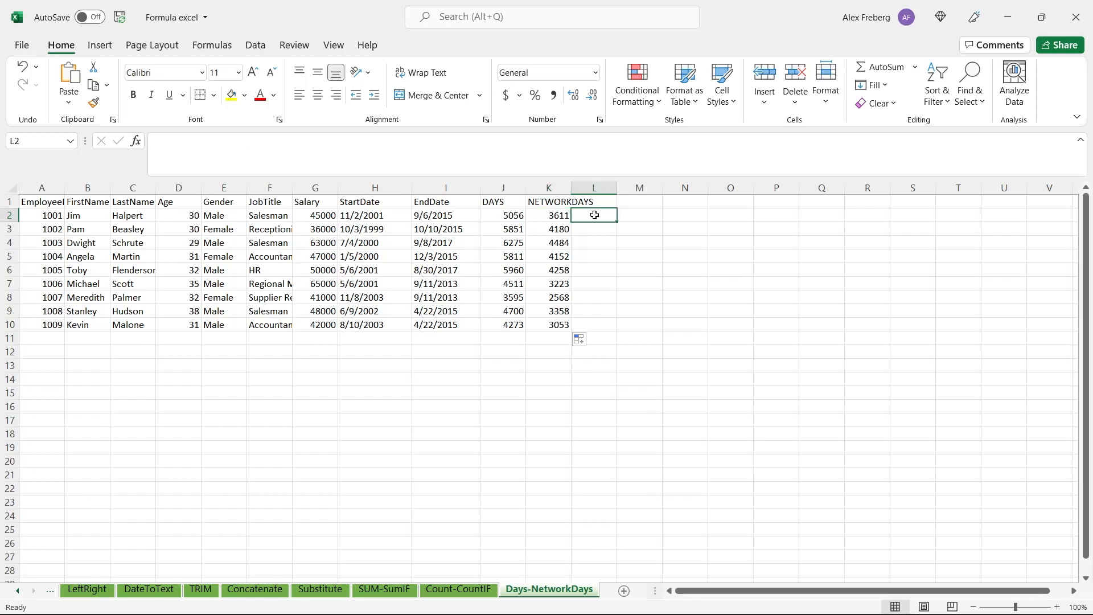